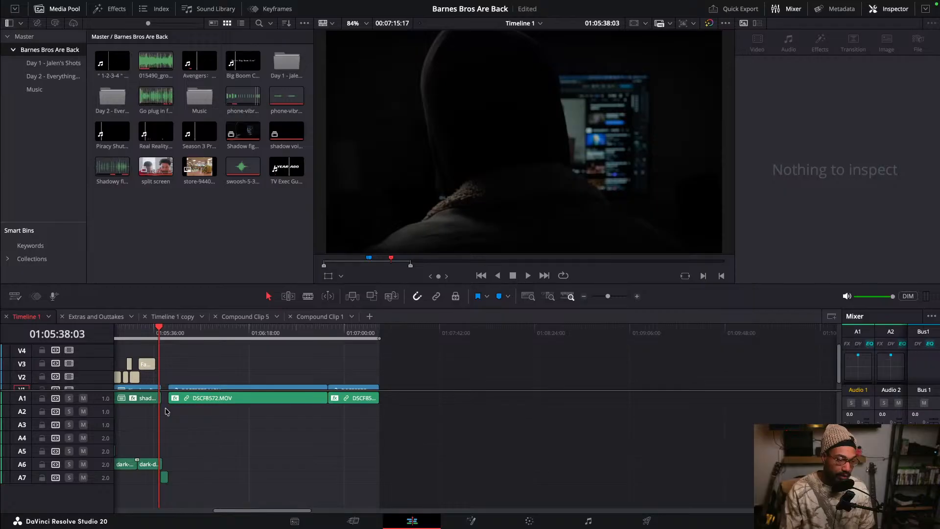
- Enlarge the timeline track area to reveal V1, then scrub through the opening title and onto the DSCF8572.MOV clip
{"action": "left_click_drag", "start_coordinate": [101, 392], "coordinate": [103, 417]}
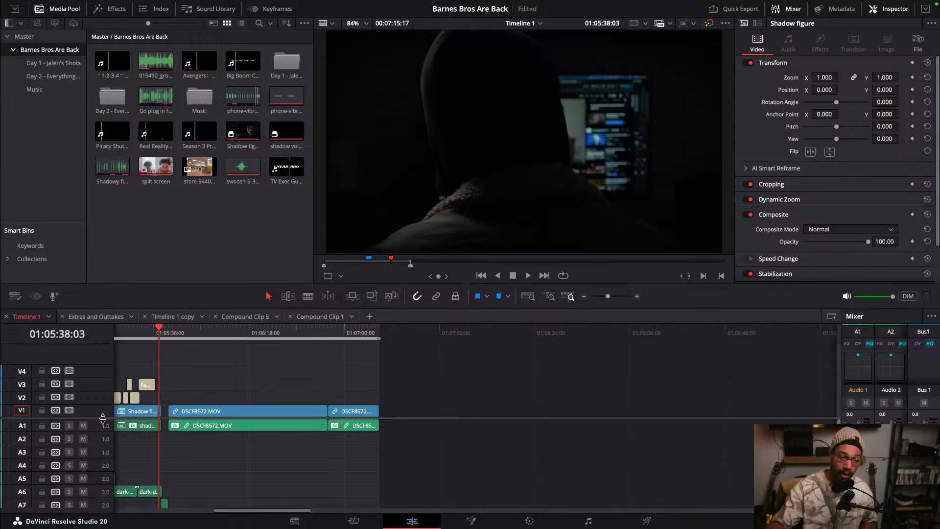
{"action": "left_click_drag", "start_coordinate": [142, 329], "coordinate": [129, 334]}
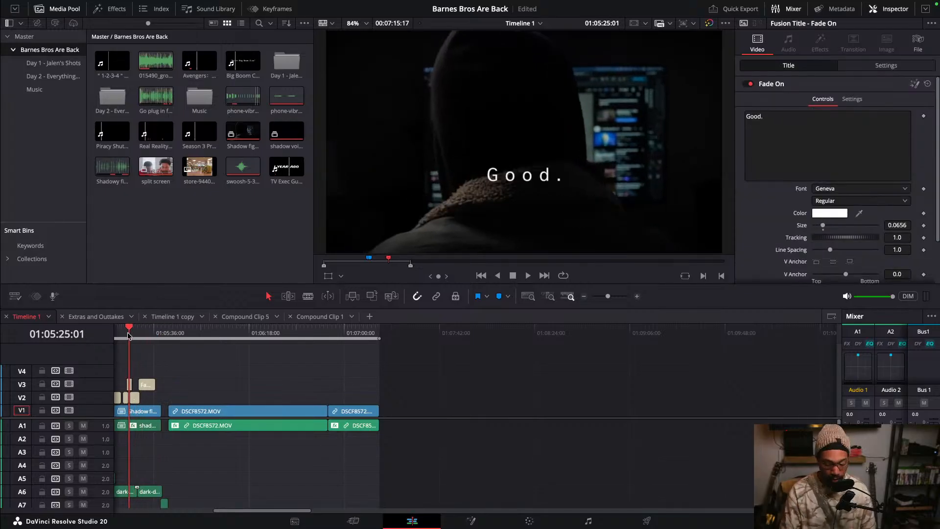
{"action": "left_click_drag", "start_coordinate": [131, 334], "coordinate": [127, 335]}
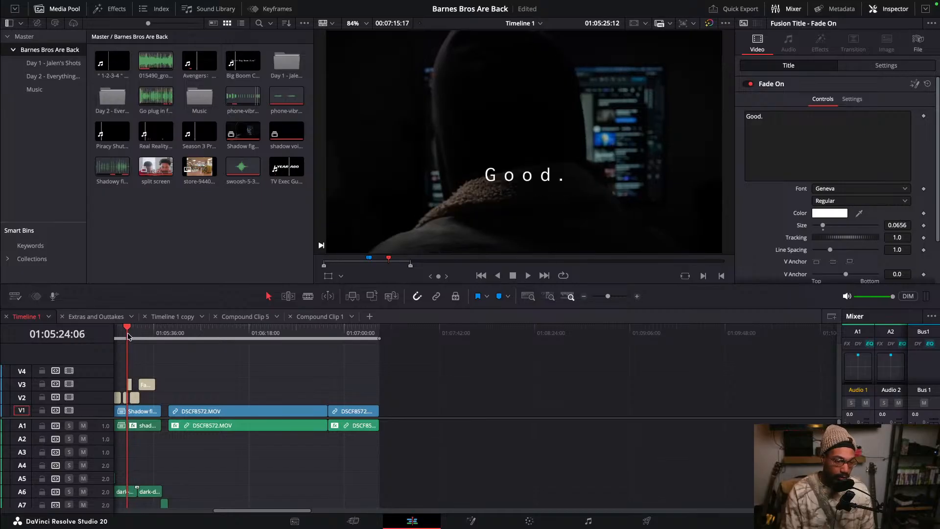
{"action": "left_click", "coordinate": [172, 333]}
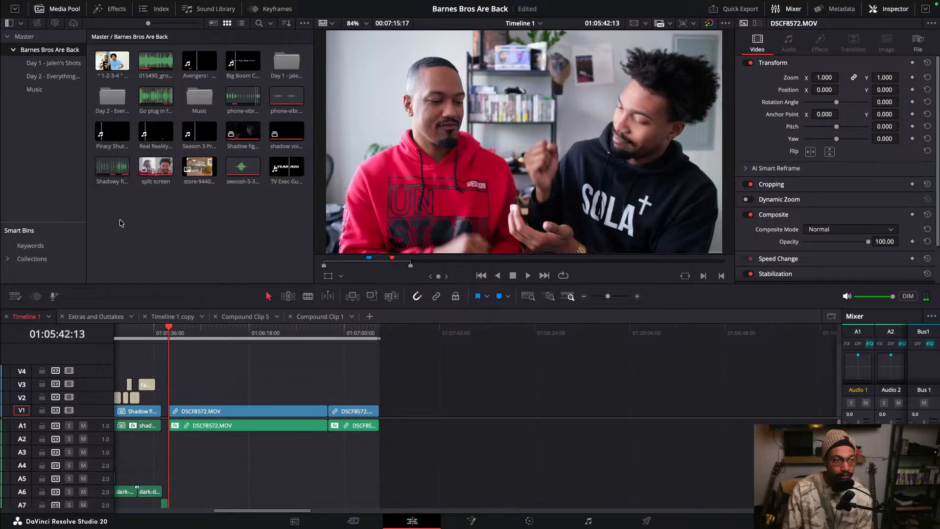
- Open the Effects library and browse its Toolbox, Open FX and Audio FX categories
{"action": "left_click", "coordinate": [118, 12]}
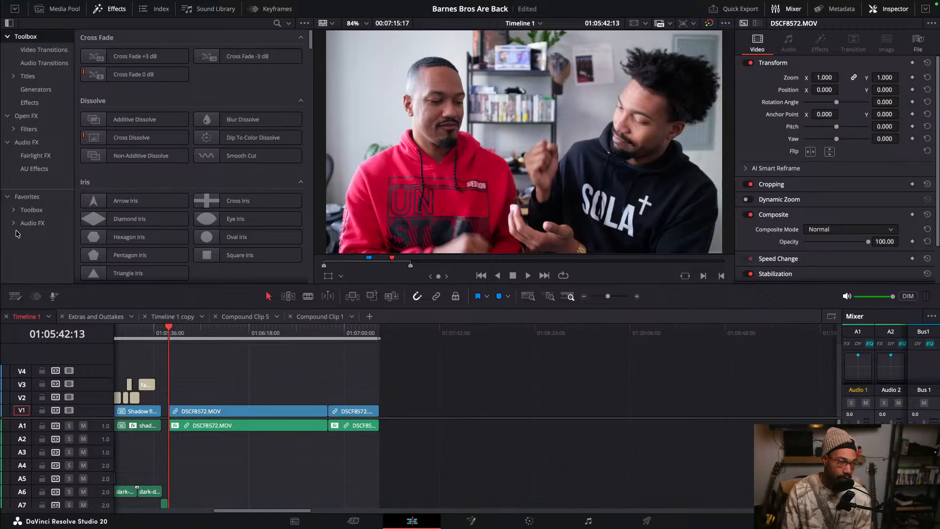
{"action": "left_click", "coordinate": [8, 197]}
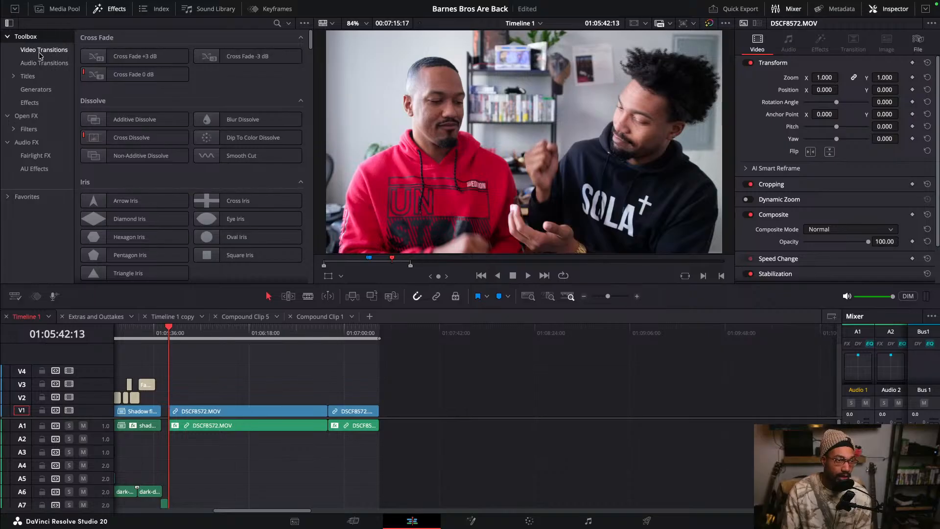
{"action": "left_click", "coordinate": [7, 38]}
{"action": "left_click", "coordinate": [8, 50]}
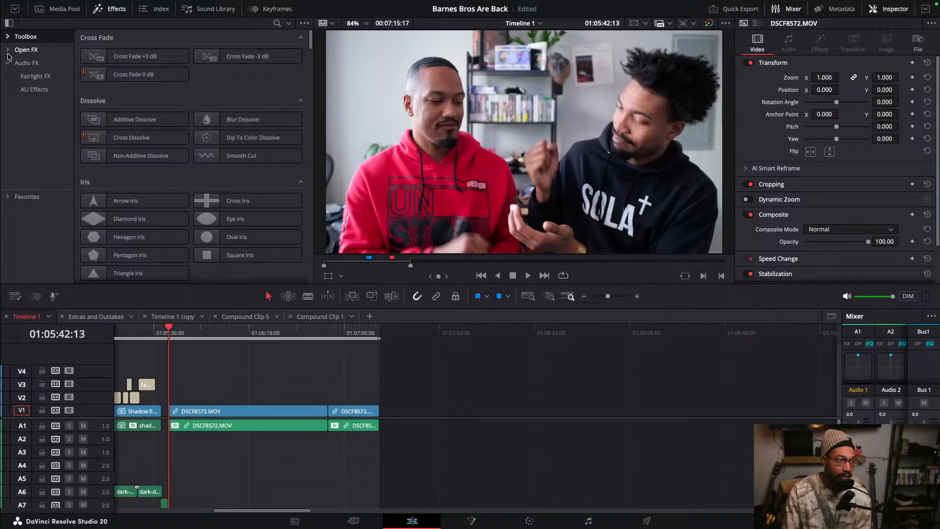
{"action": "left_click", "coordinate": [7, 63]}
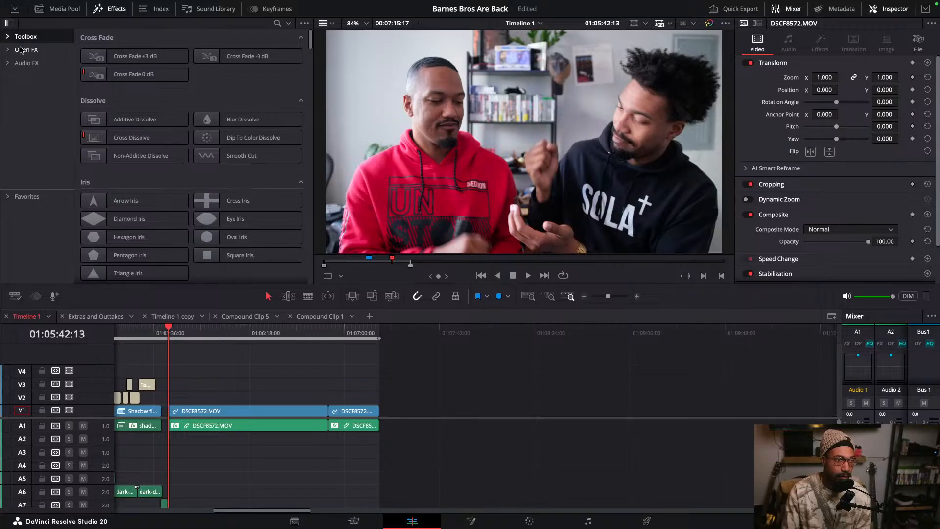
{"action": "left_click", "coordinate": [22, 50]}
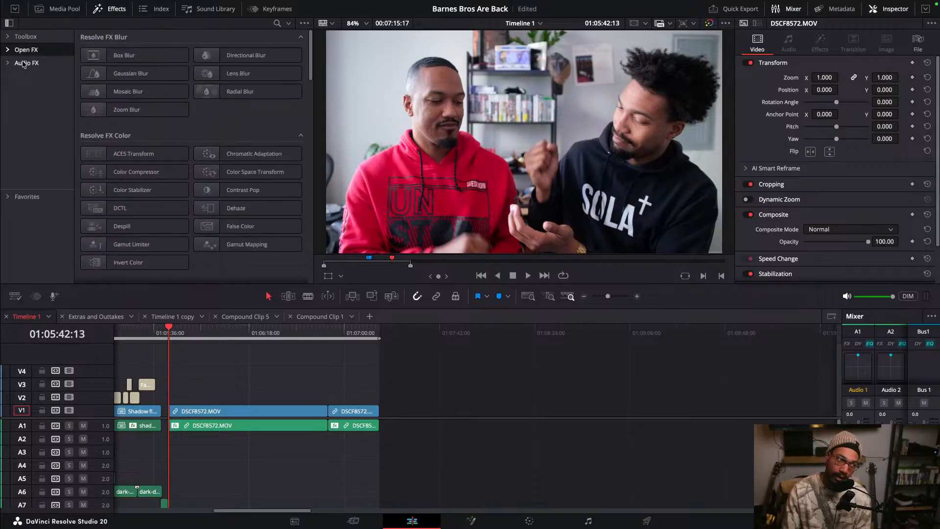
{"action": "left_click", "coordinate": [22, 64]}
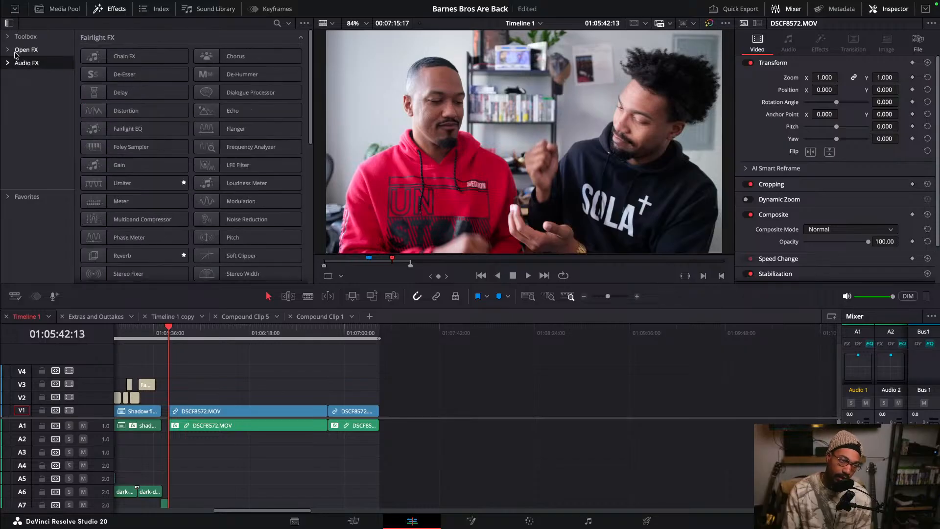
- Expand the Favorites category and its Toolbox and Audio FX subfolders to review the saved favorites
{"action": "left_click", "coordinate": [27, 197]}
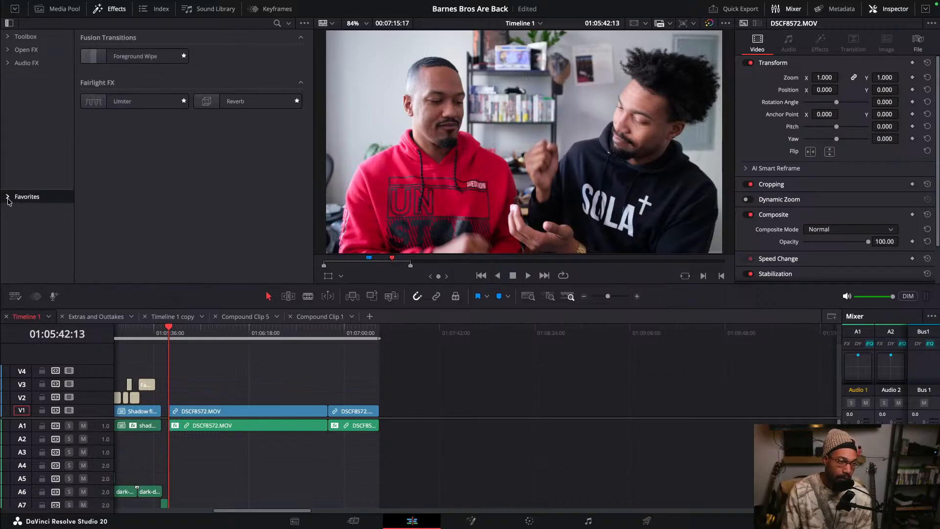
{"action": "left_click", "coordinate": [7, 198]}
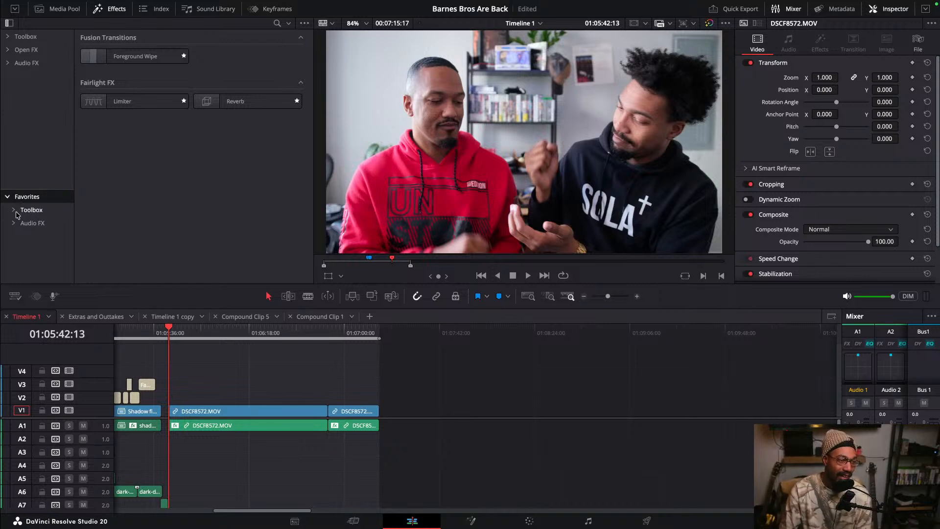
{"action": "left_click", "coordinate": [20, 211]}
{"action": "left_click", "coordinate": [13, 213]}
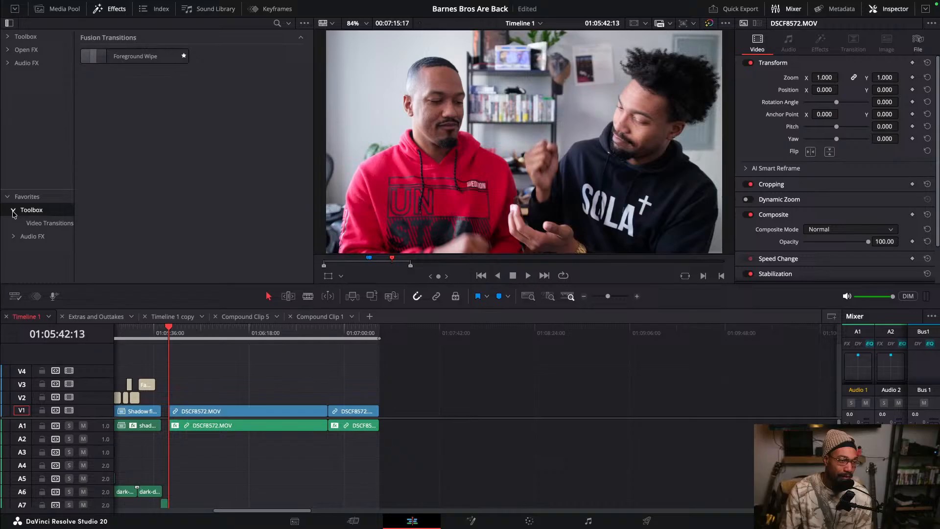
{"action": "left_click", "coordinate": [15, 239]}
{"action": "left_click", "coordinate": [13, 236]}
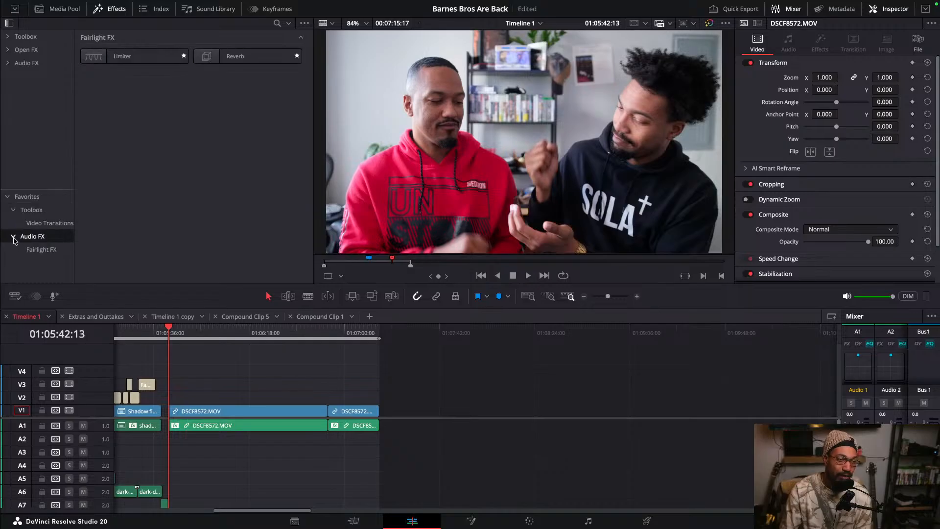
{"action": "left_click", "coordinate": [27, 196]}
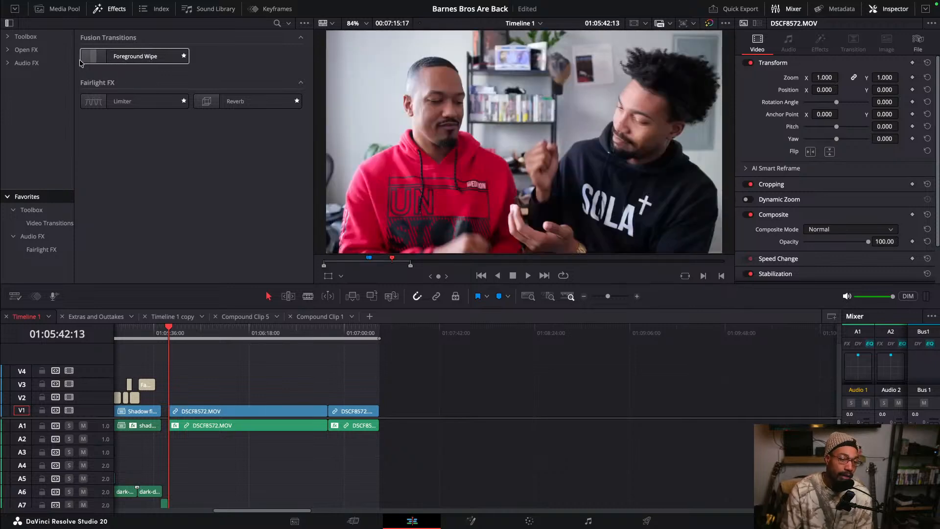
- Apply the favorited Foreground Wipe transition to the cut between the two DSCF8572.MOV clips
{"action": "left_click", "coordinate": [311, 331]}
{"action": "left_click_drag", "start_coordinate": [112, 59], "coordinate": [338, 388]}
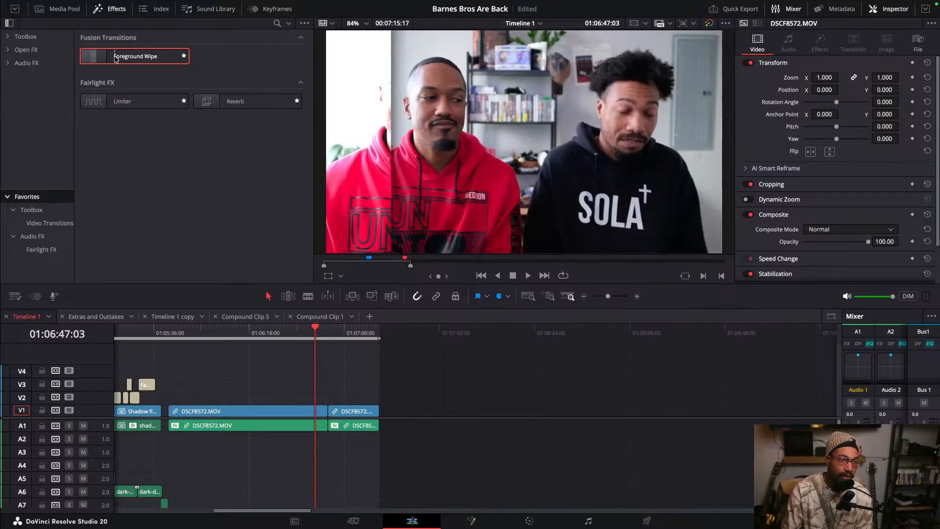
{"action": "left_click_drag", "start_coordinate": [121, 59], "coordinate": [324, 409]}
- Play back the Foreground Wipe transition at the cut to preview it
{"action": "scroll", "coordinate": [371, 396], "scroll_direction": "up", "scroll_amount": 5}
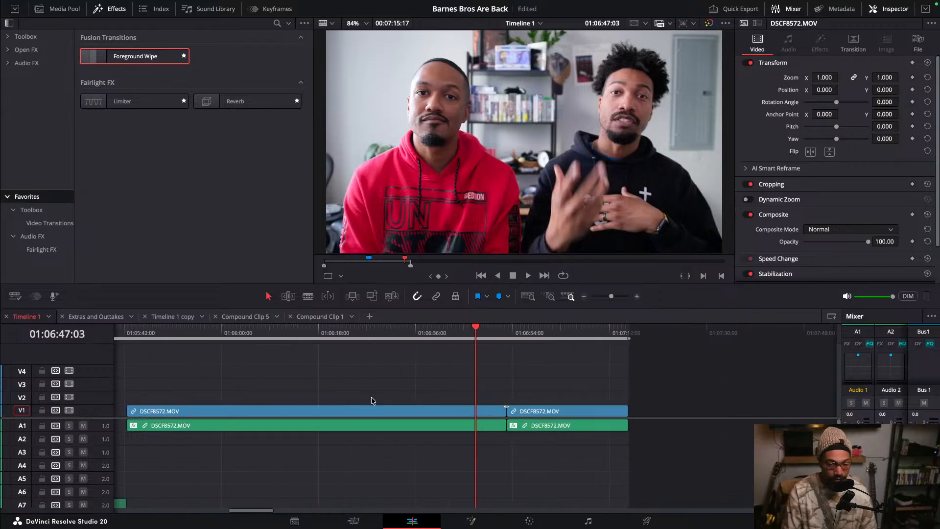
{"action": "left_click", "coordinate": [590, 333]}
{"action": "key", "text": "space"}
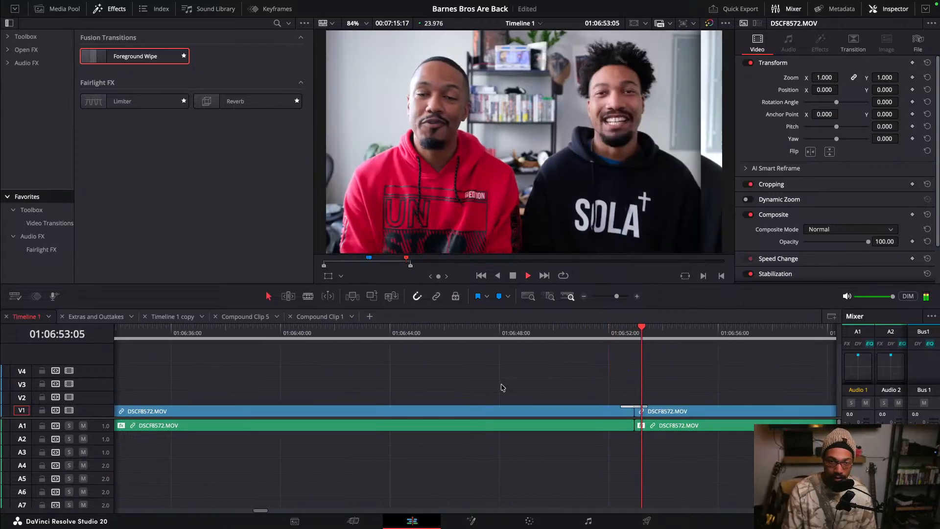
{"action": "key", "text": "space"}
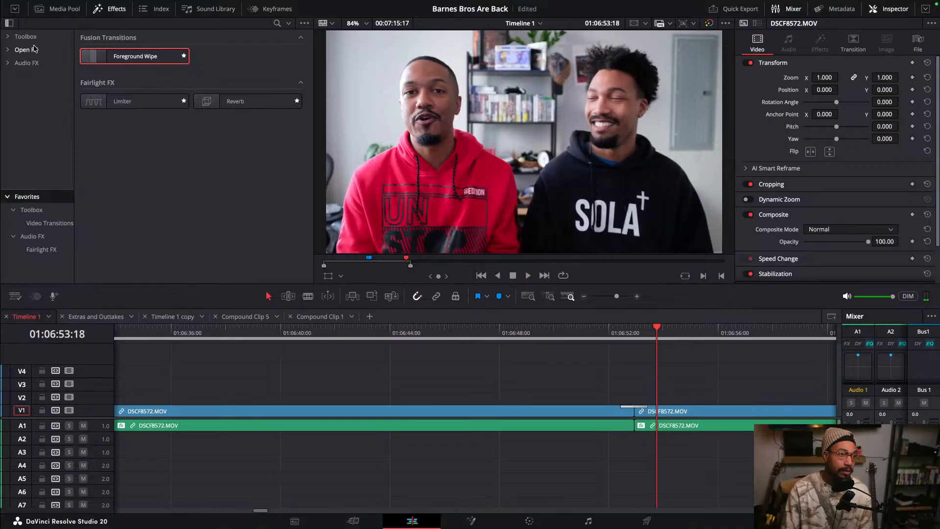
- Browse the Toolbox's Video Transitions list, scrolling through the Fusion transitions such as Glow
{"action": "left_click", "coordinate": [8, 198]}
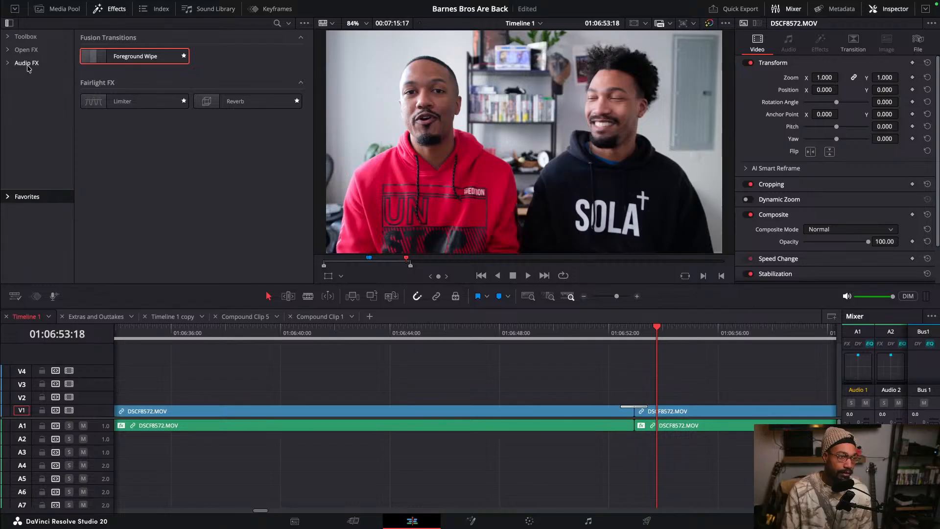
{"action": "left_click", "coordinate": [27, 39]}
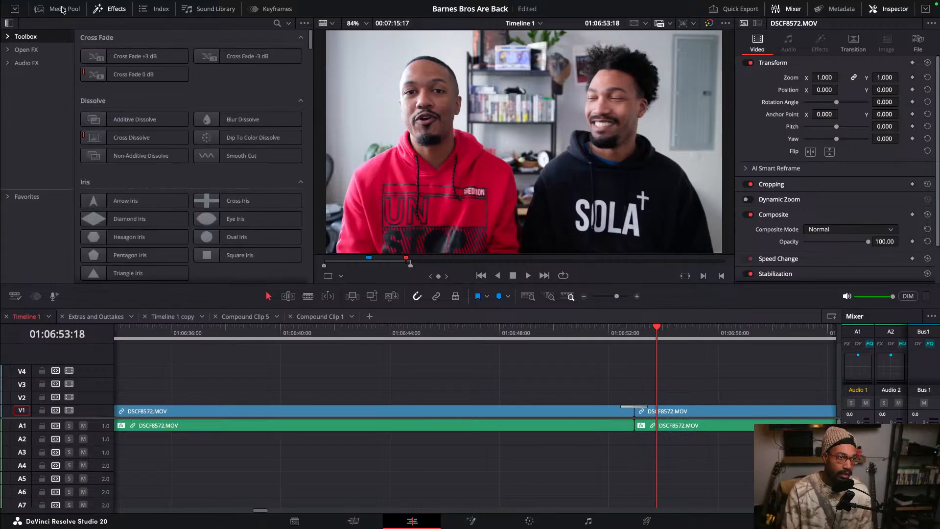
{"action": "left_click", "coordinate": [9, 50]}
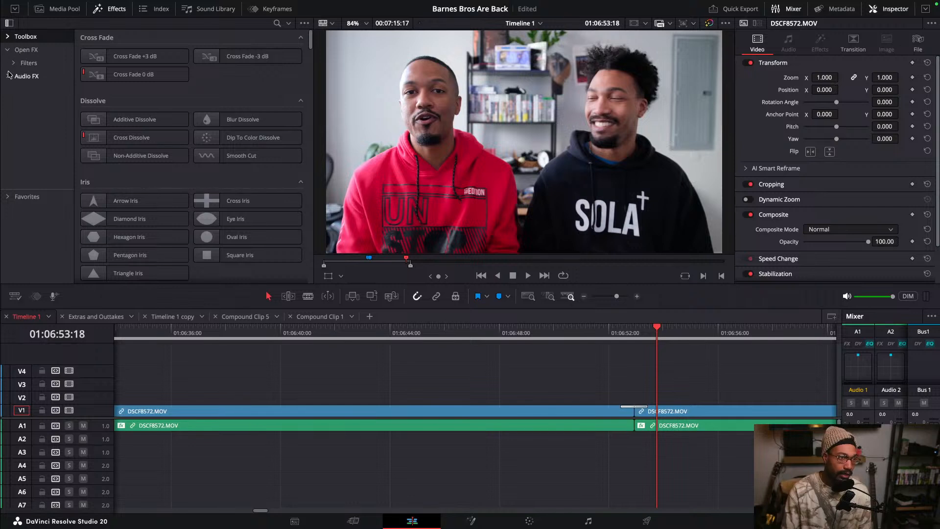
{"action": "left_click", "coordinate": [9, 77]}
{"action": "left_click", "coordinate": [8, 37]}
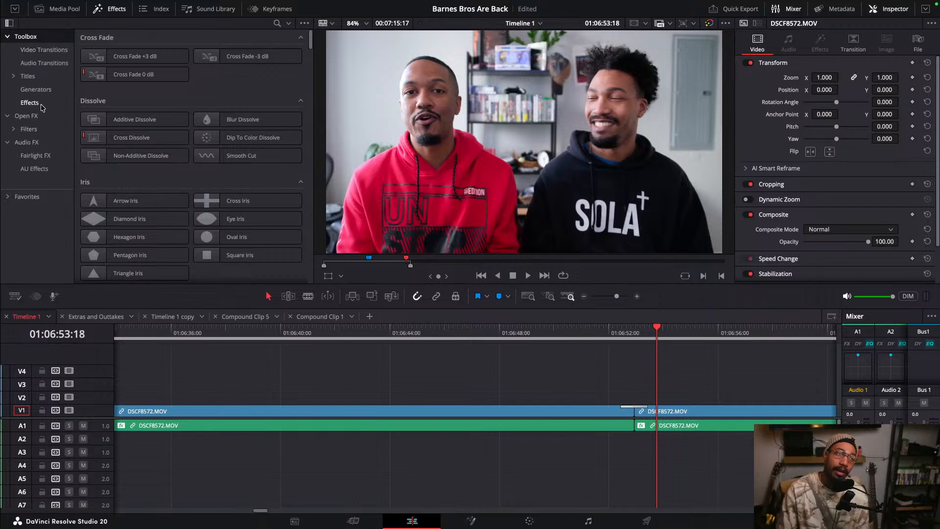
{"action": "left_click", "coordinate": [43, 51]}
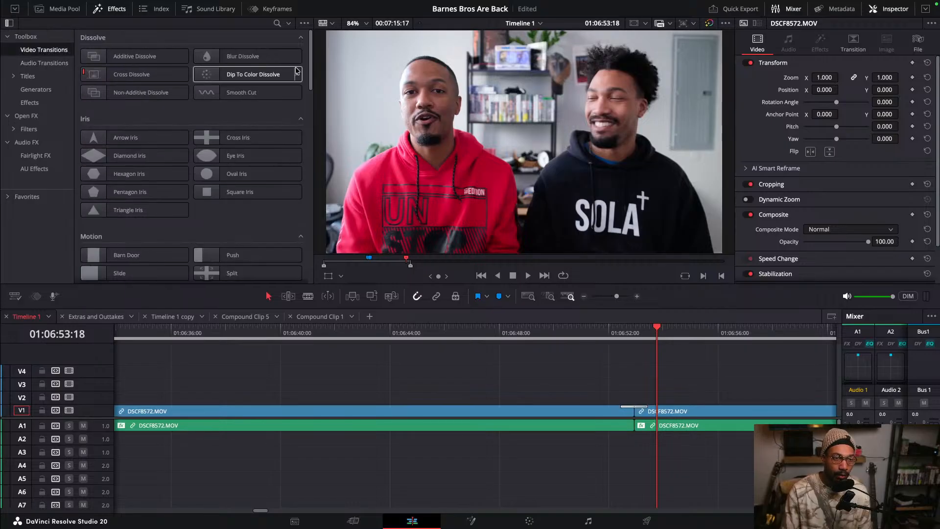
{"action": "left_click_drag", "start_coordinate": [311, 69], "coordinate": [321, 191]}
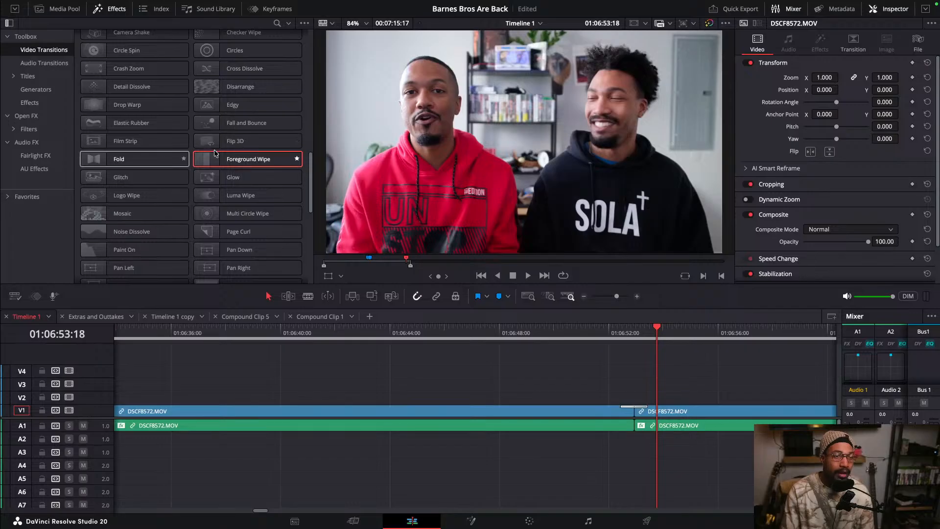
{"action": "left_click", "coordinate": [236, 178]}
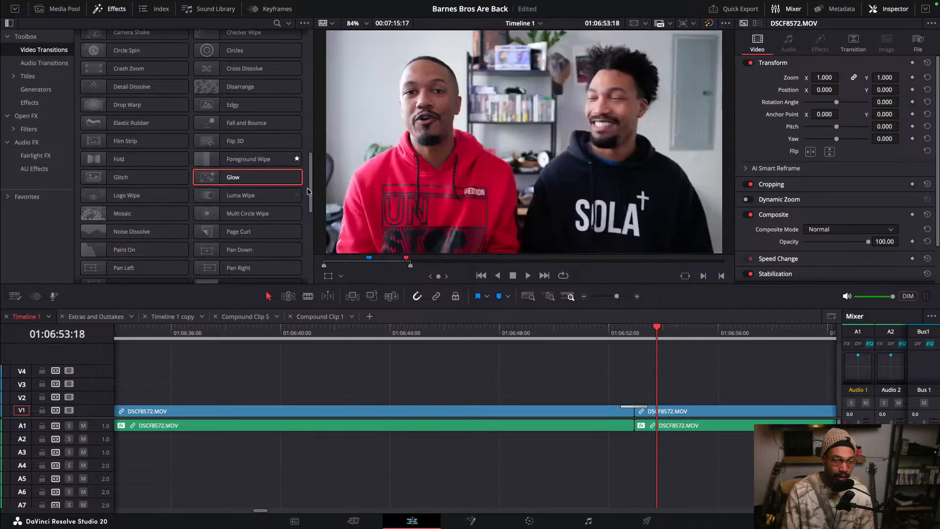
{"action": "left_click_drag", "start_coordinate": [310, 191], "coordinate": [309, 74]}
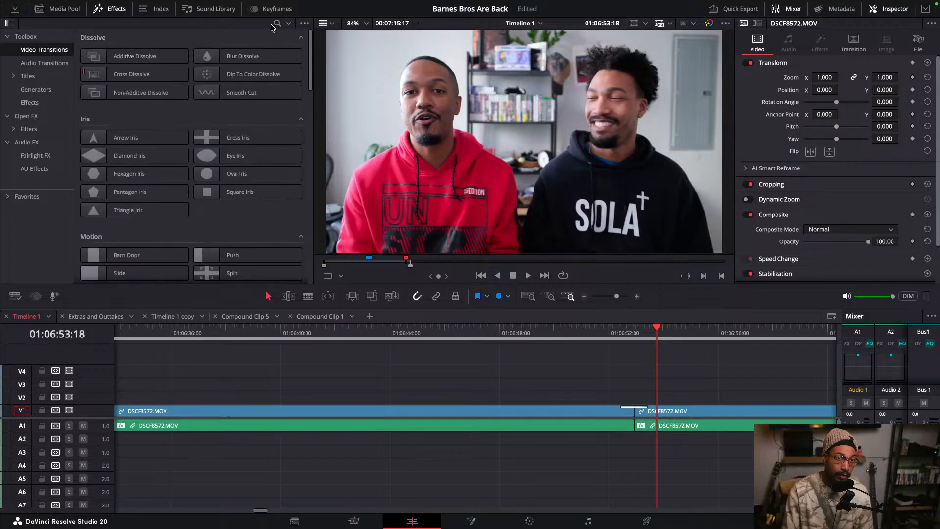
- Search the effects library for "for", then clear the search field
{"action": "left_click", "coordinate": [277, 23]}
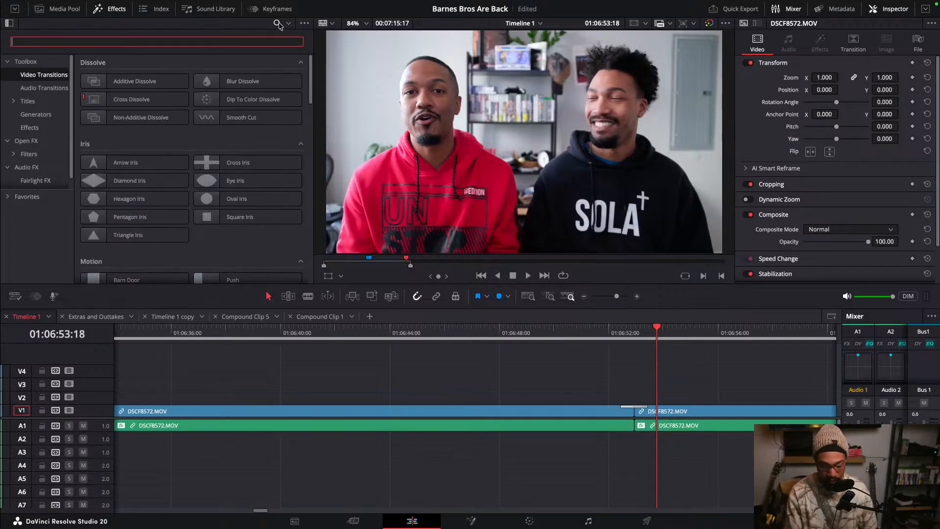
{"action": "type", "text": "for"}
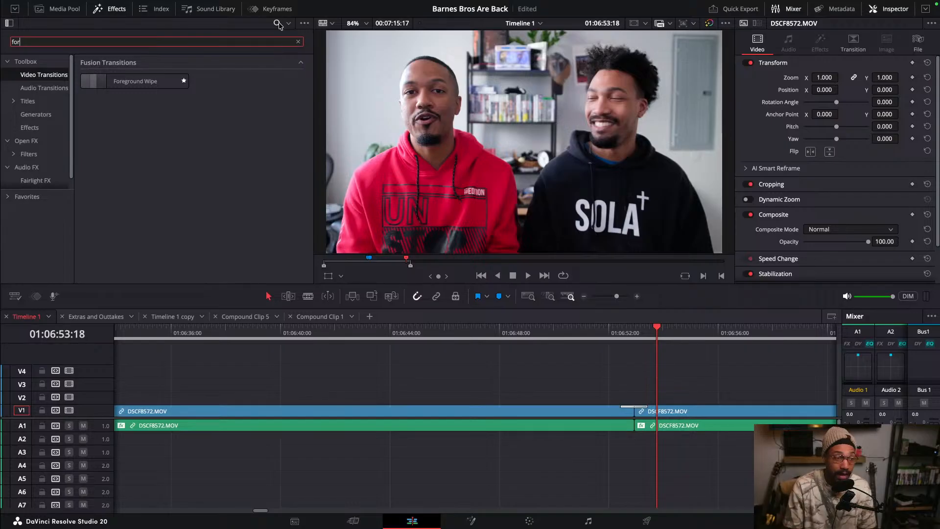
{"action": "key", "text": "BackSpace"}
{"action": "key", "text": "BackSpace"}
{"action": "key", "text": "BackSpace"}
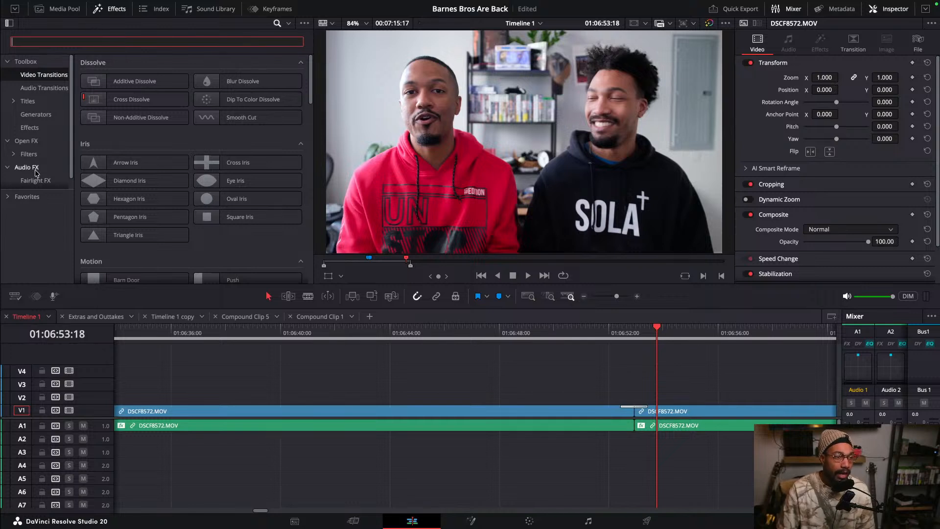
- Mark the Digital Glitch Fusion title as a favorite and view it in the Favorites list
{"action": "left_click", "coordinate": [31, 200]}
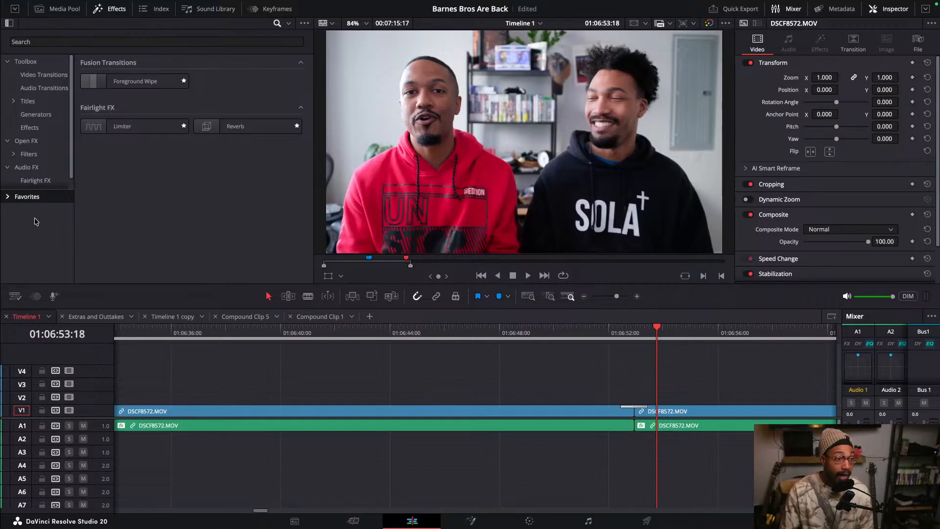
{"action": "left_click", "coordinate": [8, 197]}
{"action": "left_click", "coordinate": [30, 128]}
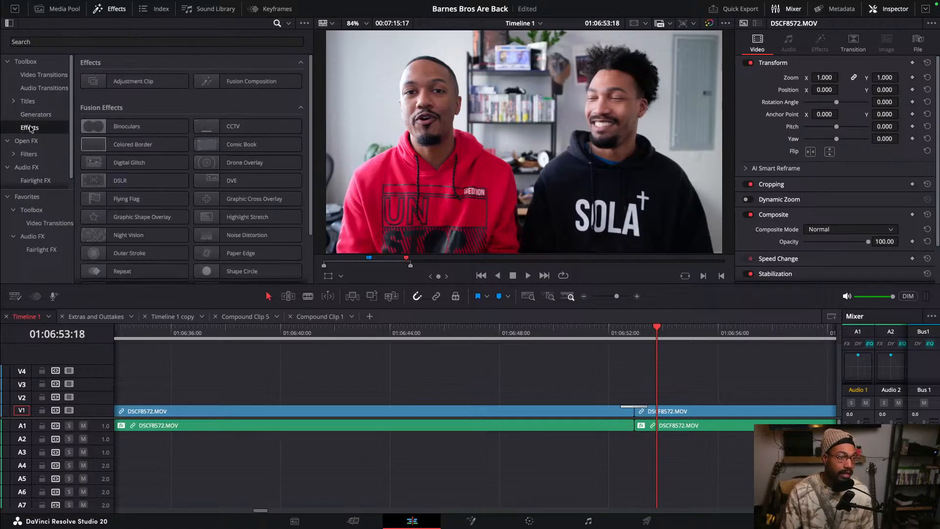
{"action": "left_click", "coordinate": [28, 100]}
{"action": "scroll", "coordinate": [137, 201], "scroll_direction": "down", "scroll_amount": 3}
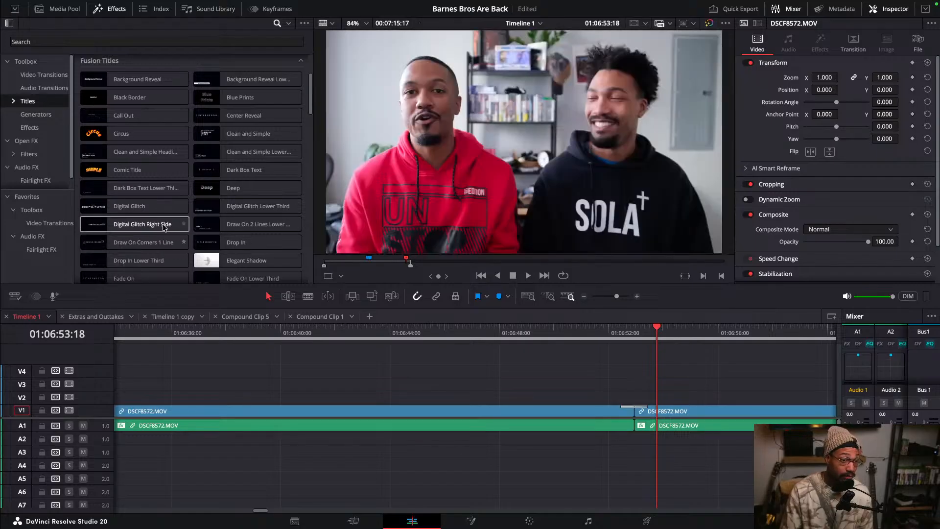
{"action": "left_click", "coordinate": [184, 206]}
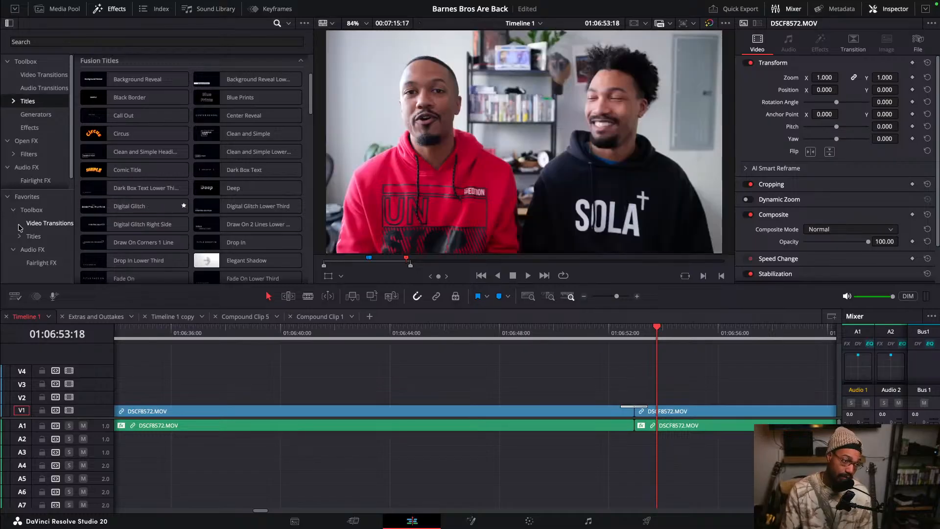
{"action": "left_click", "coordinate": [27, 198]}
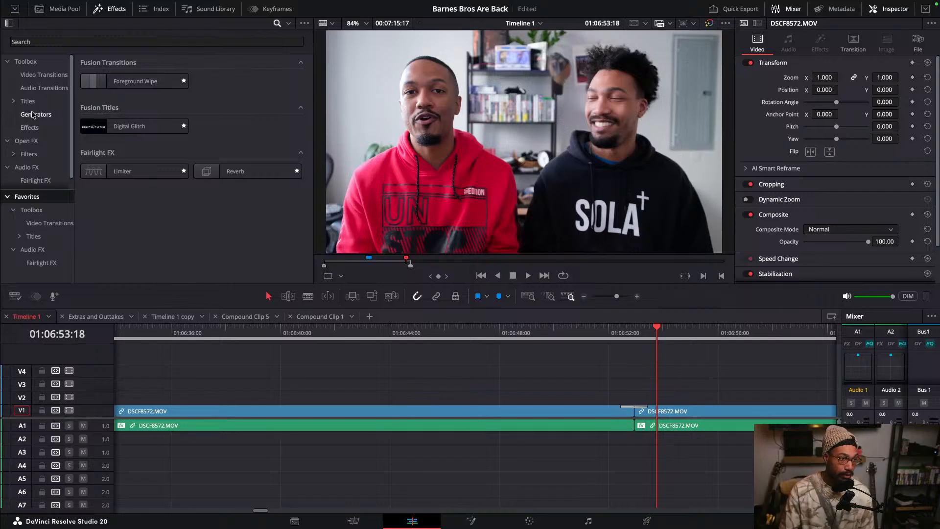
{"action": "left_click", "coordinate": [43, 75]}
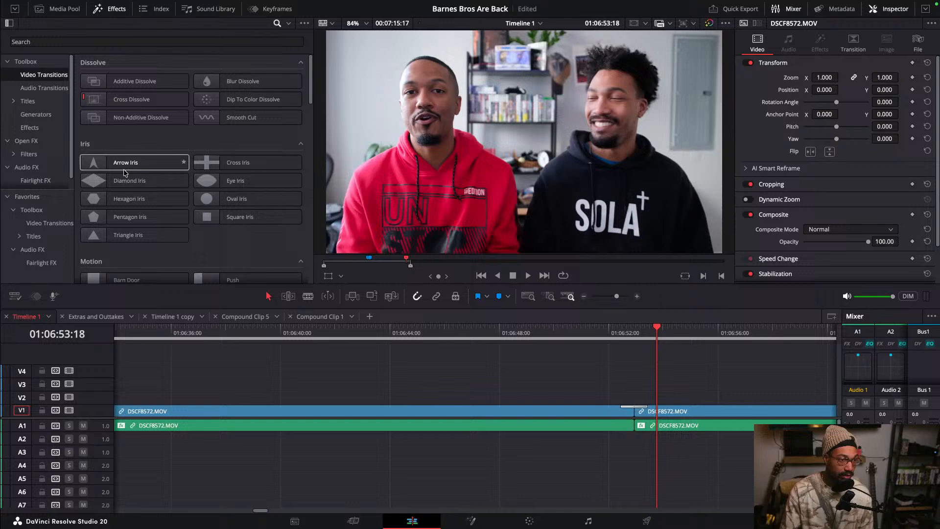
- Scroll through the Video Transitions, open Titles, and mark Statement, Stretch Zoom and Three Line Drop as favorites
{"action": "scroll", "coordinate": [125, 172], "scroll_direction": "down", "scroll_amount": 10}
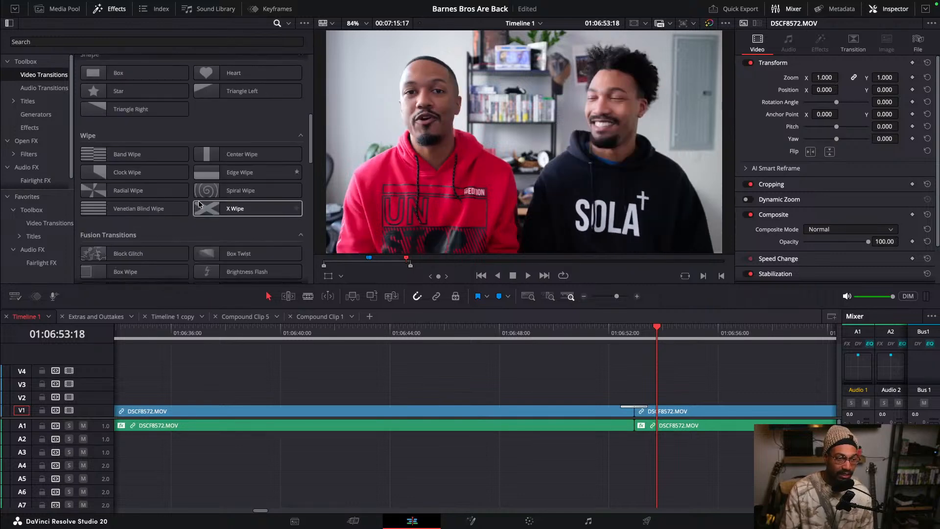
{"action": "scroll", "coordinate": [191, 200], "scroll_direction": "down", "scroll_amount": 8}
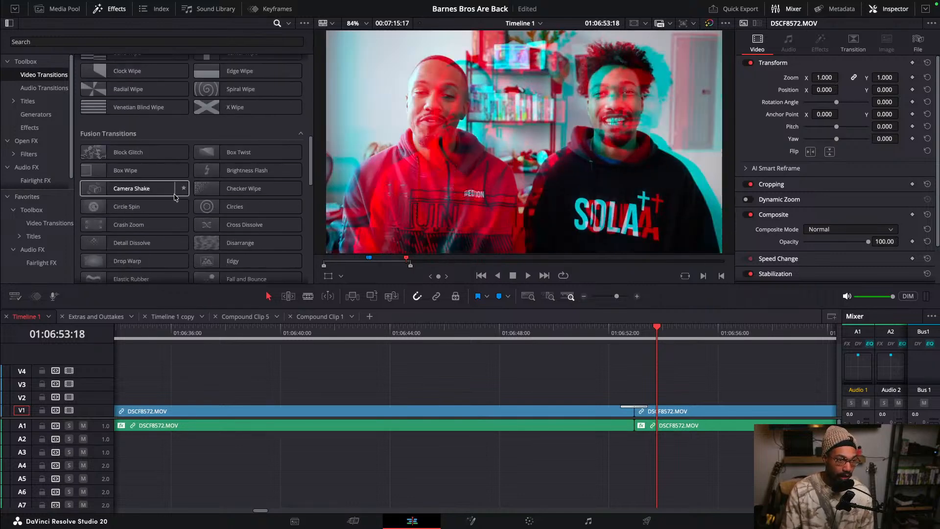
{"action": "left_click", "coordinate": [28, 100]}
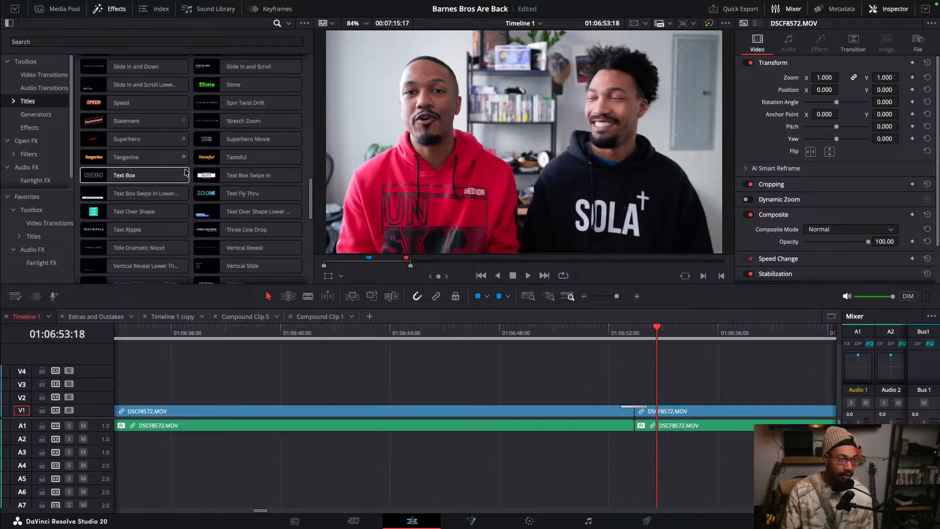
{"action": "left_click", "coordinate": [184, 120]}
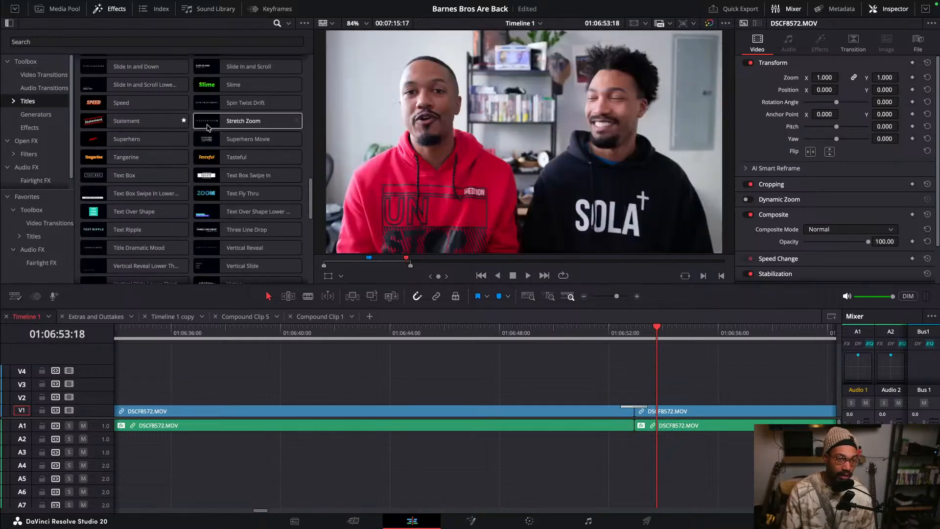
{"action": "left_click", "coordinate": [297, 120]}
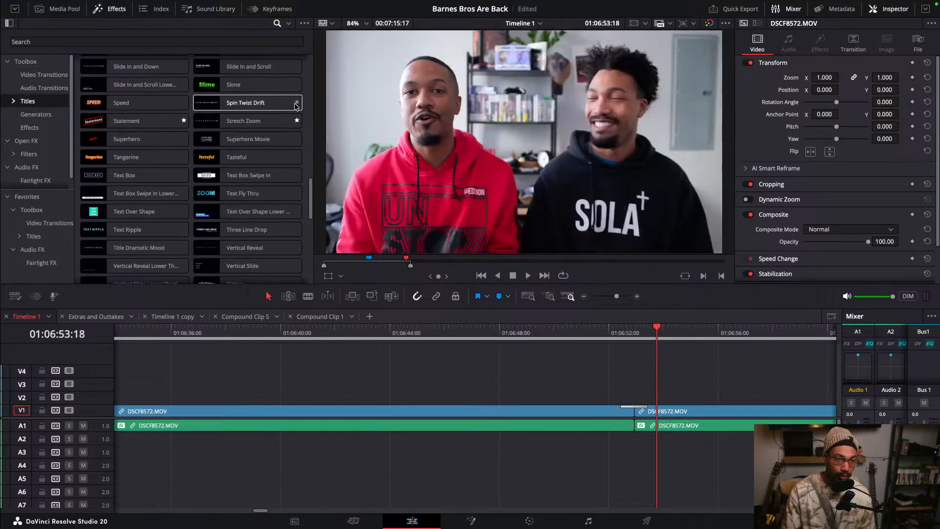
{"action": "left_click", "coordinate": [298, 230]}
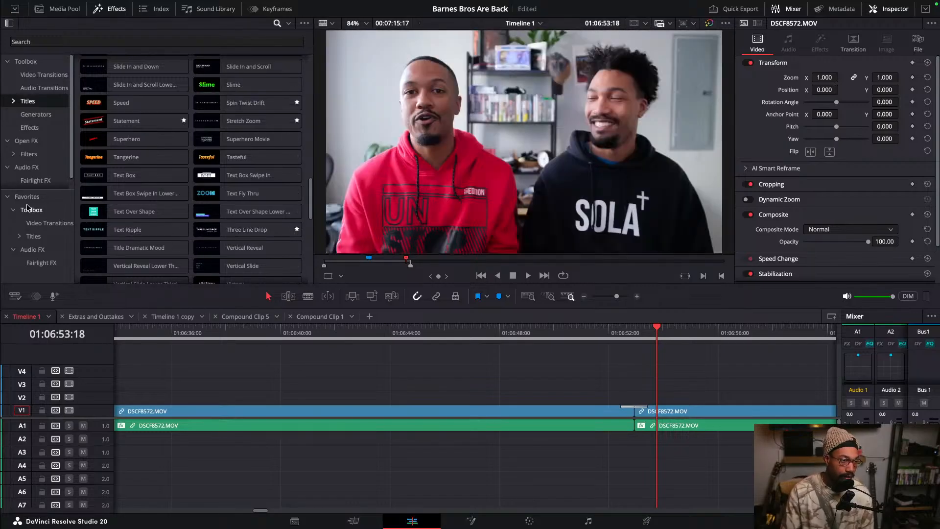
- Open the Favorites list and remove Three Line Drop, Statement, Digital Glitch and Stretch Zoom from favorites
{"action": "left_click", "coordinate": [27, 197]}
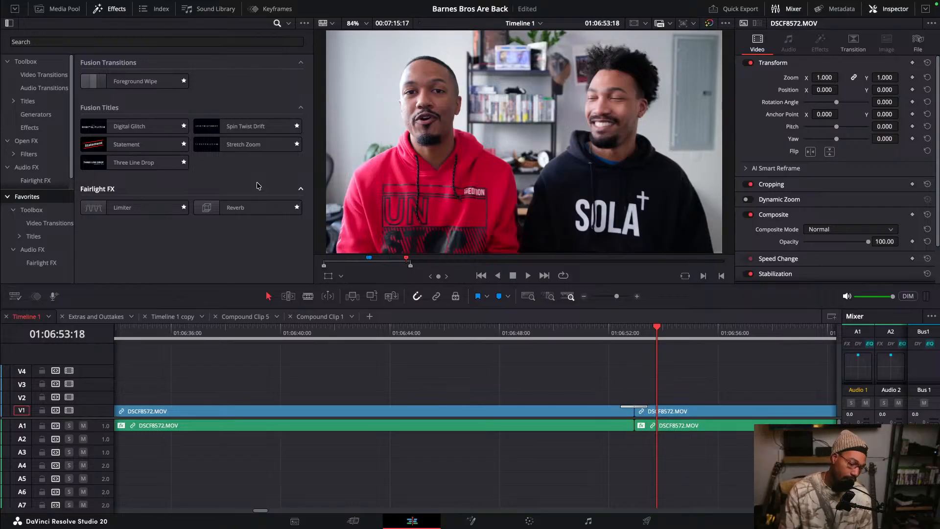
{"action": "left_click", "coordinate": [184, 163]}
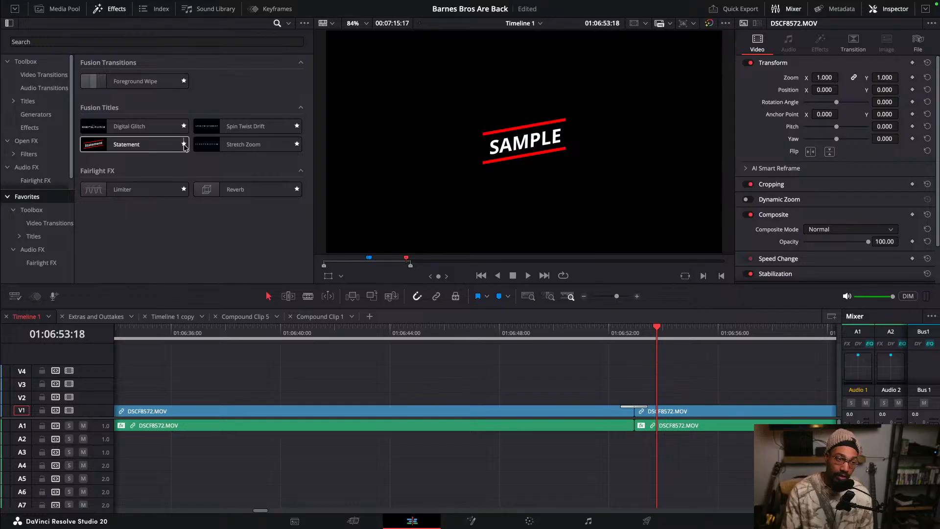
{"action": "left_click", "coordinate": [184, 144]}
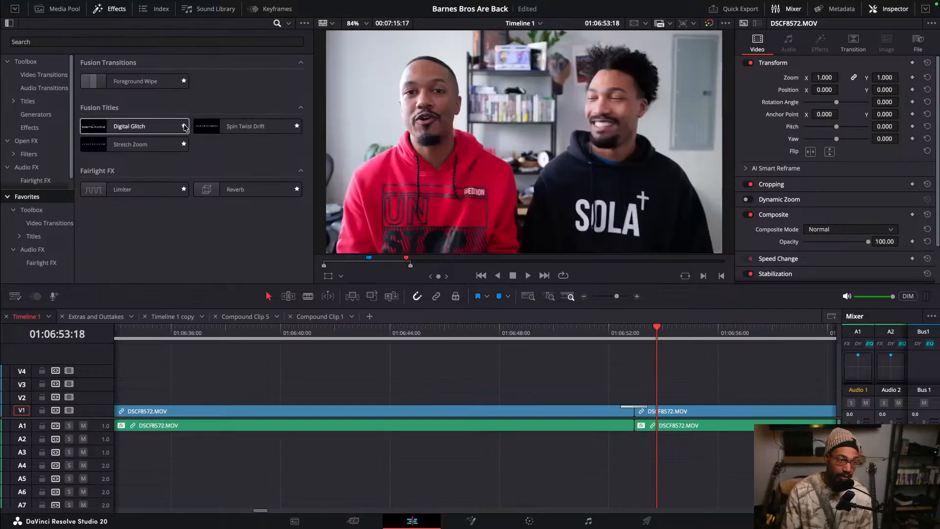
{"action": "left_click", "coordinate": [184, 127]}
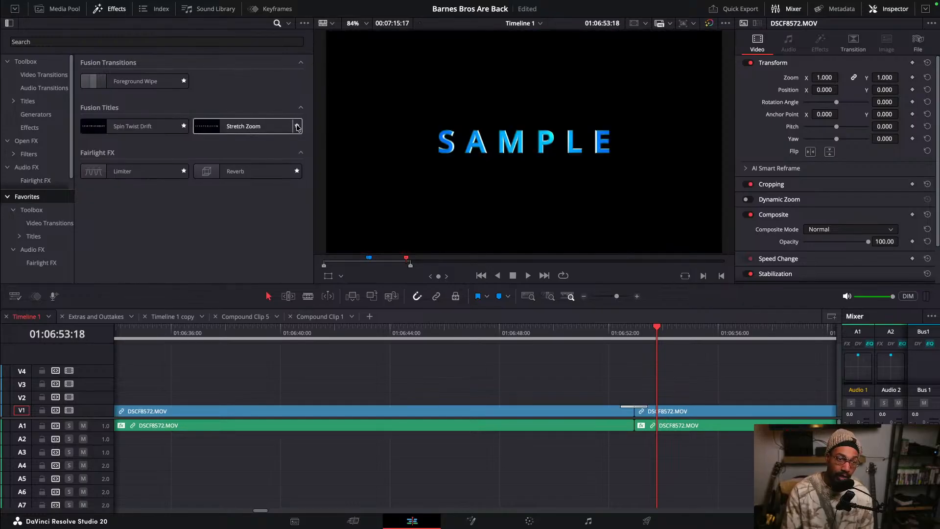
{"action": "left_click", "coordinate": [297, 126]}
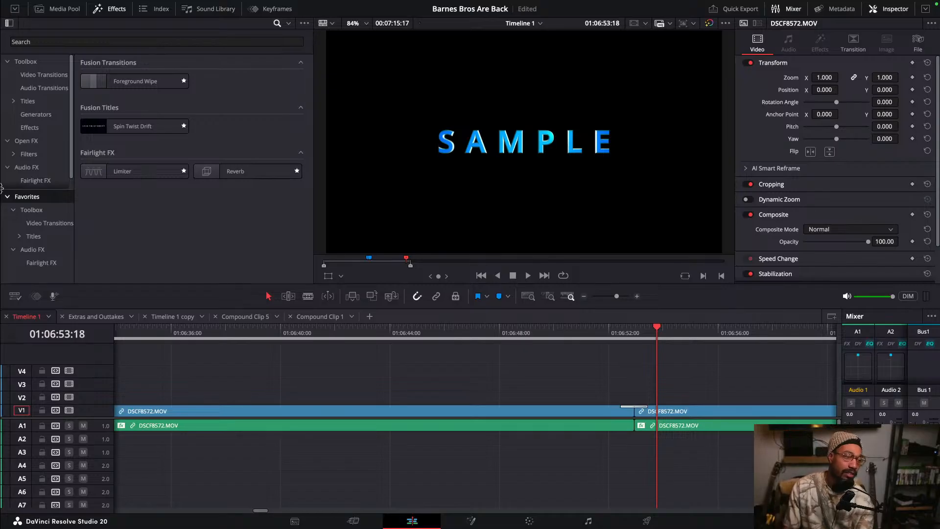
- Switch to the Media Pool and browse through the open timeline tabs
{"action": "scroll", "coordinate": [52, 184], "scroll_direction": "down", "scroll_amount": 1}
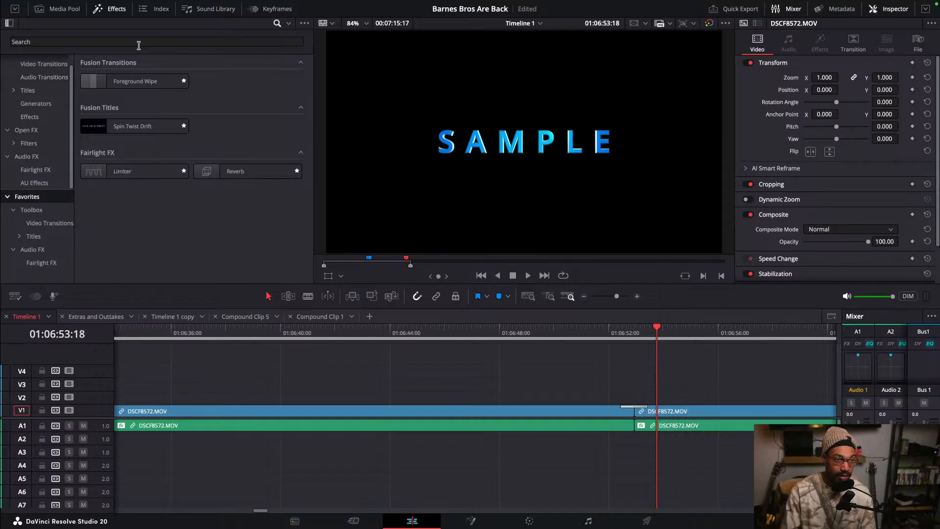
{"action": "left_click", "coordinate": [41, 9]}
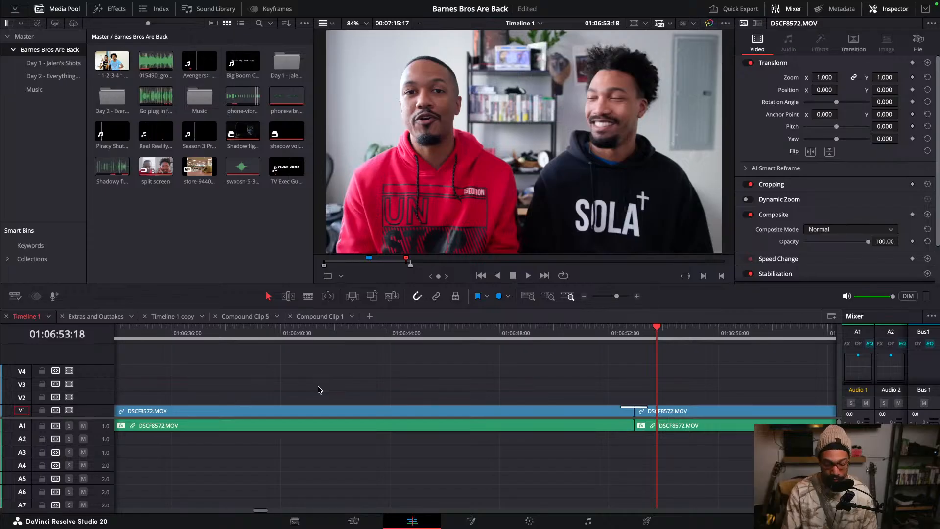
{"action": "scroll", "coordinate": [319, 390], "scroll_direction": "down", "scroll_amount": 10}
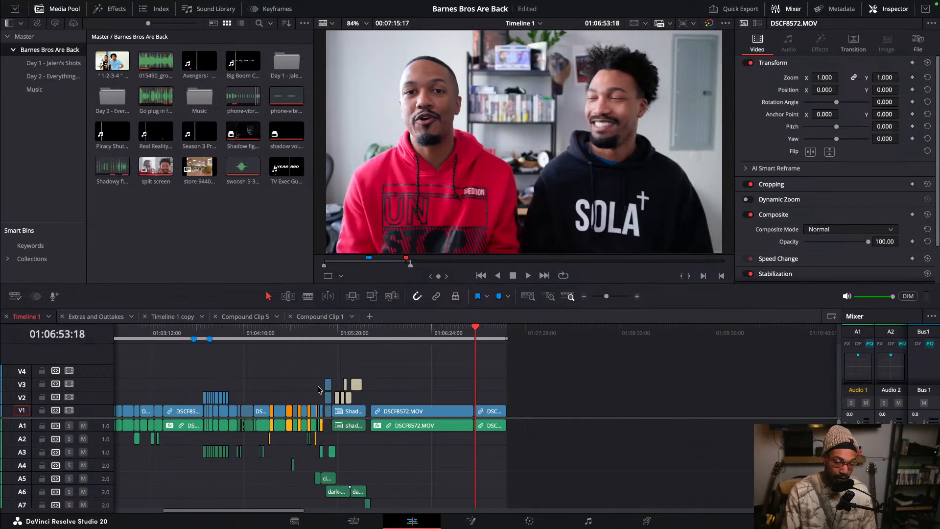
{"action": "scroll", "coordinate": [319, 390], "scroll_direction": "up", "scroll_amount": 1}
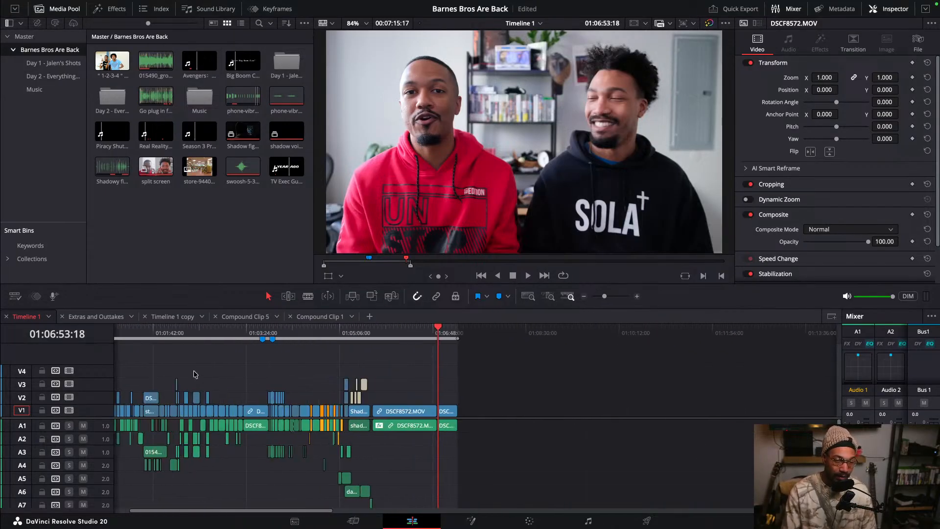
{"action": "left_click", "coordinate": [314, 322]}
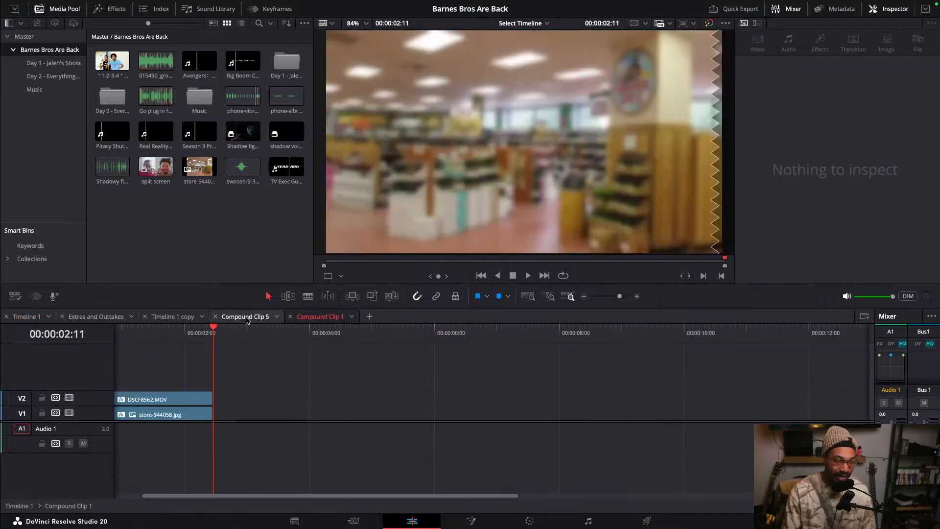
{"action": "left_click", "coordinate": [248, 318]}
{"action": "left_click", "coordinate": [171, 317]}
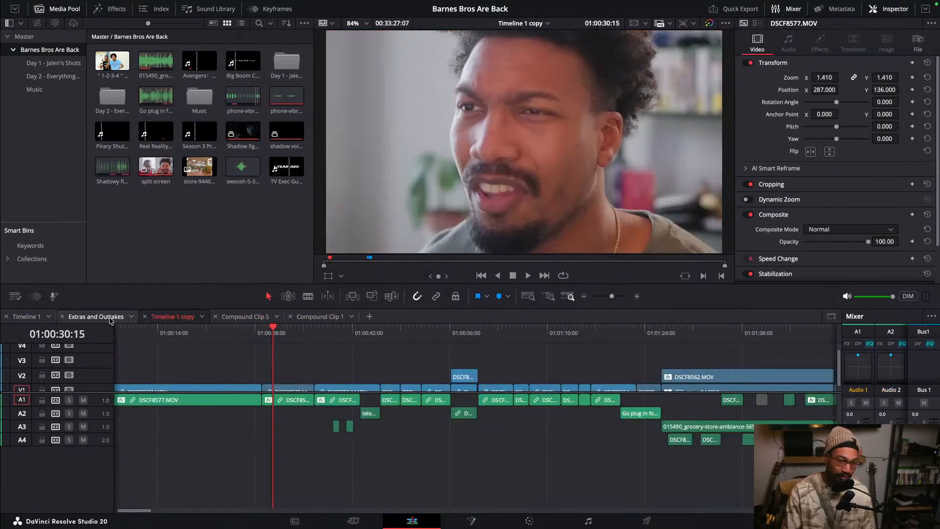
{"action": "left_click", "coordinate": [111, 318]}
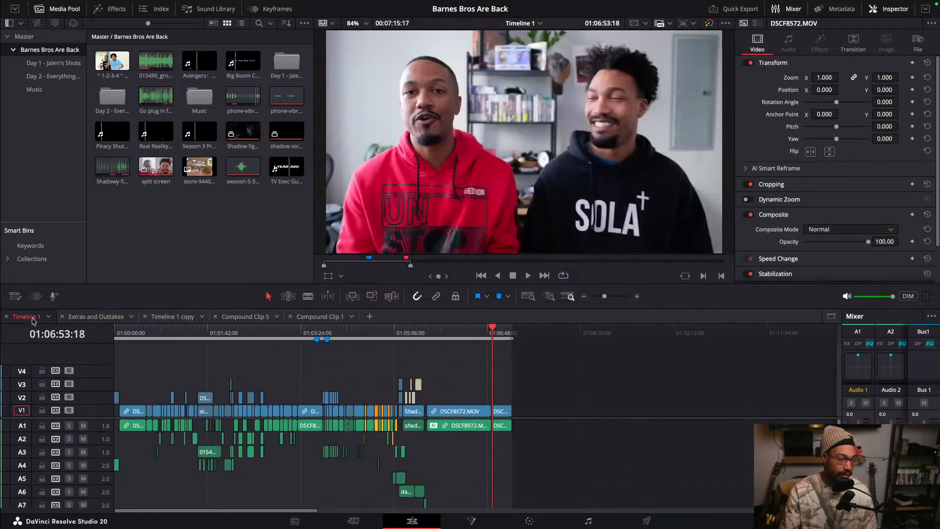
- Duplicate Timeline 1 and rename the copy Livestream Project
{"action": "right_click", "coordinate": [33, 320]}
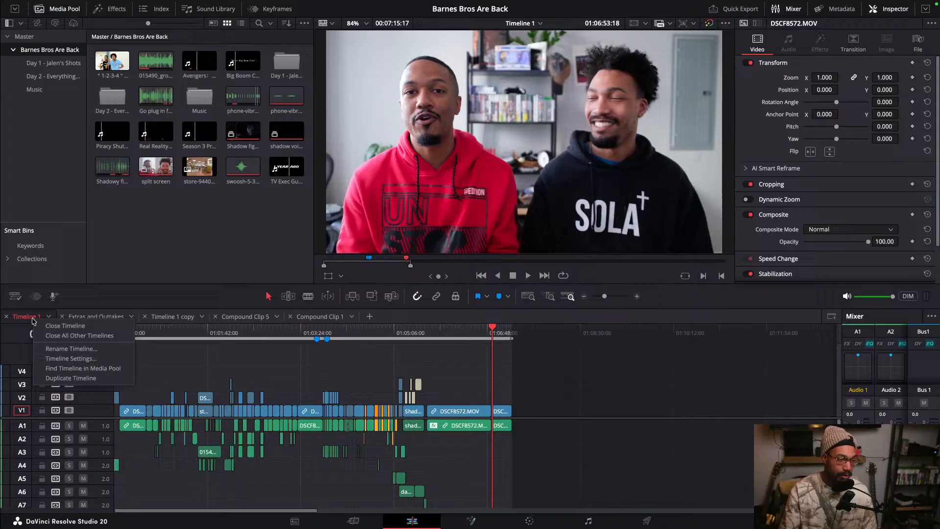
{"action": "left_click", "coordinate": [69, 379]}
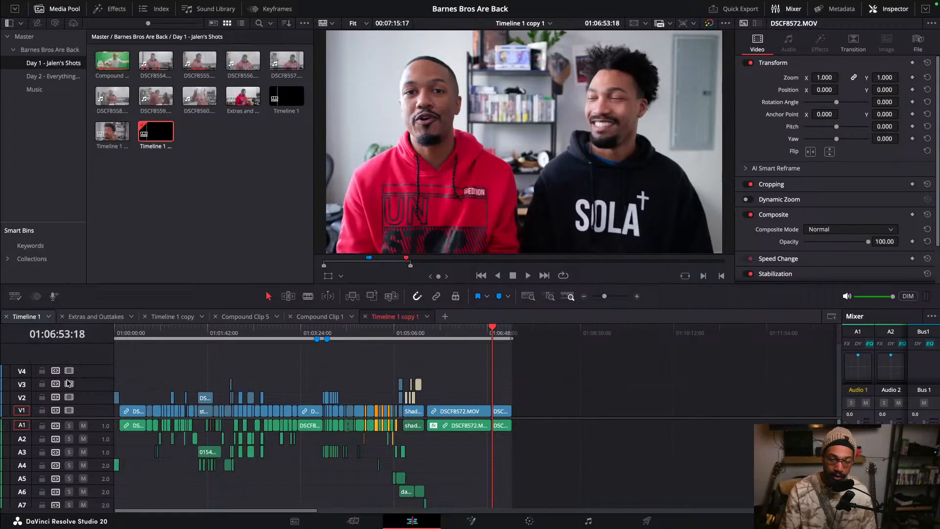
{"action": "right_click", "coordinate": [415, 319]}
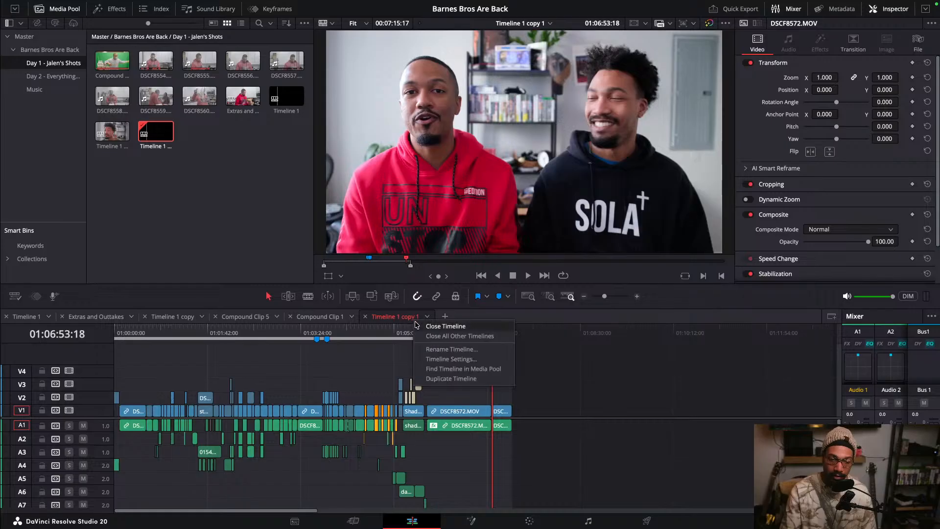
{"action": "left_click", "coordinate": [439, 349]}
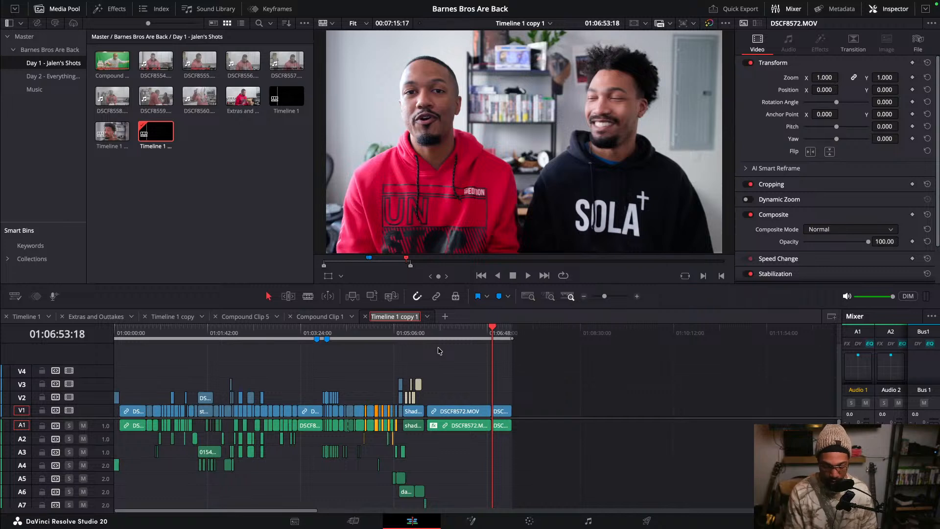
{"action": "type", "text": "Livestream"}
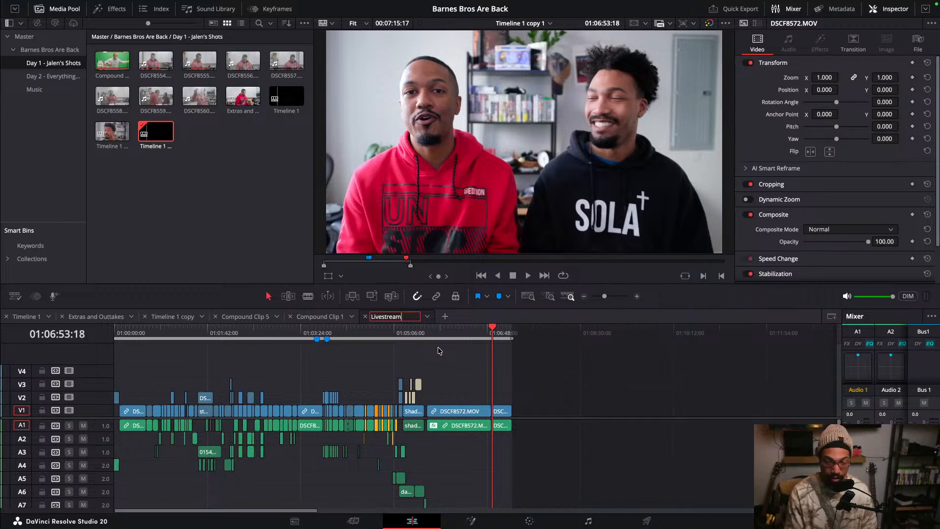
{"action": "type", "text": " Pr"}
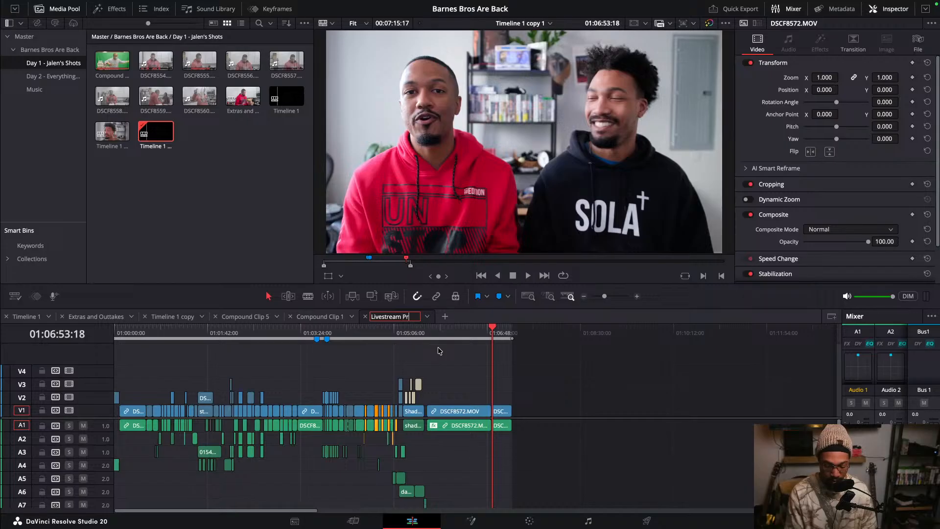
{"action": "type", "text": "oject"}
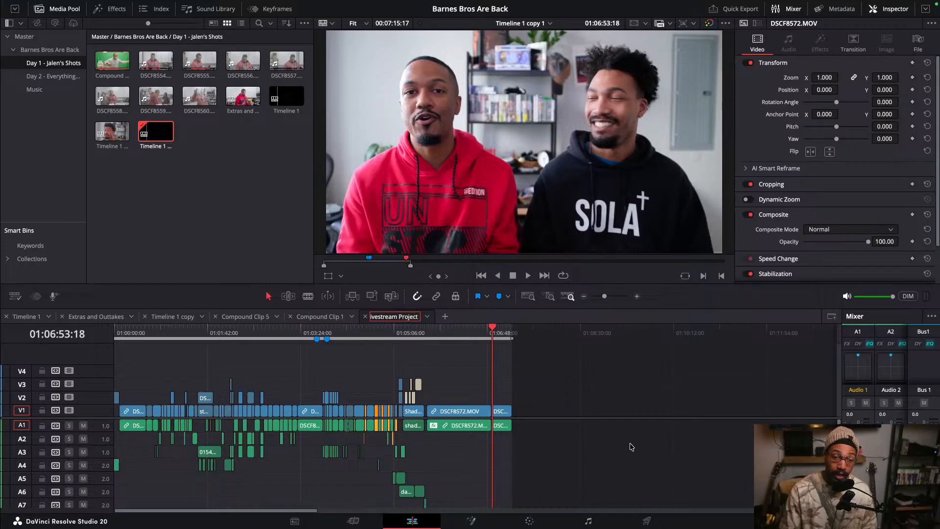
{"action": "left_click", "coordinate": [634, 416]}
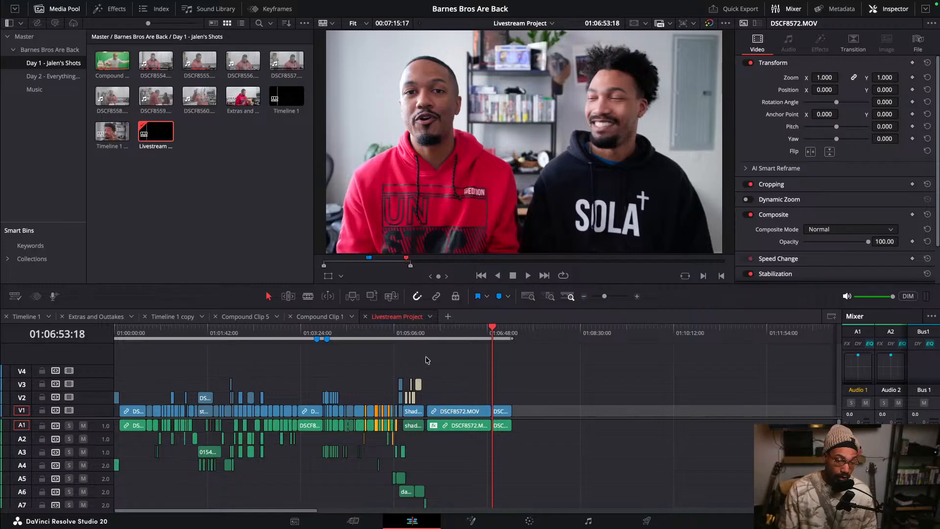
- Switch to Timeline 1 and back to the Livestream Project timeline, zooming out to see the whole edit
{"action": "left_click", "coordinate": [20, 318]}
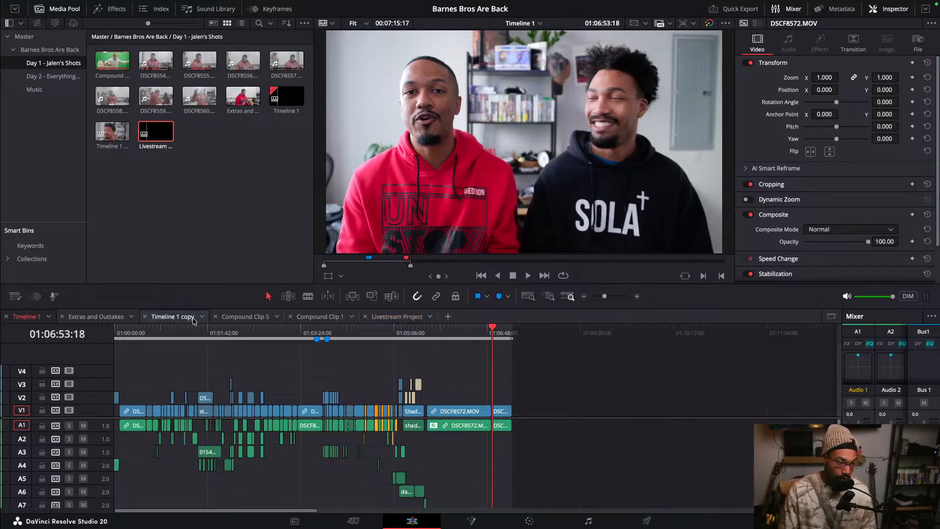
{"action": "left_click", "coordinate": [405, 319]}
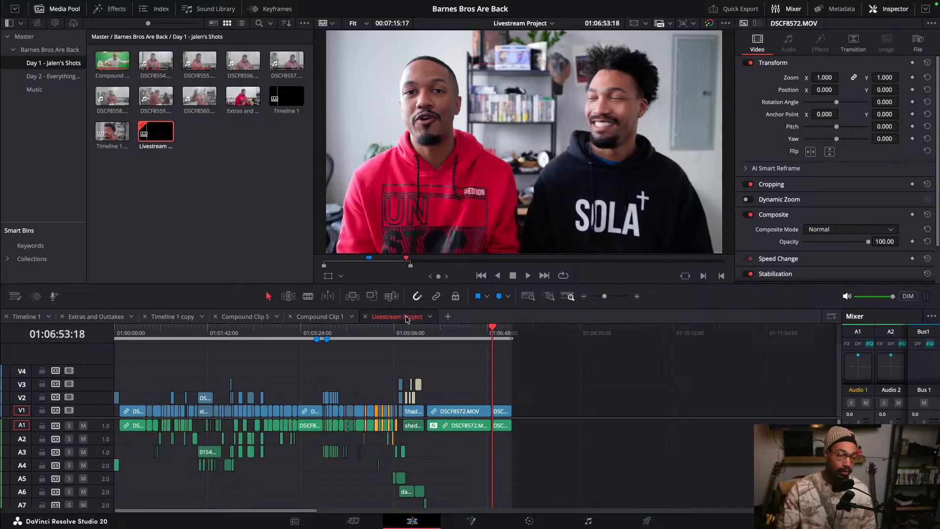
{"action": "scroll", "coordinate": [300, 369], "scroll_direction": "up", "scroll_amount": 3}
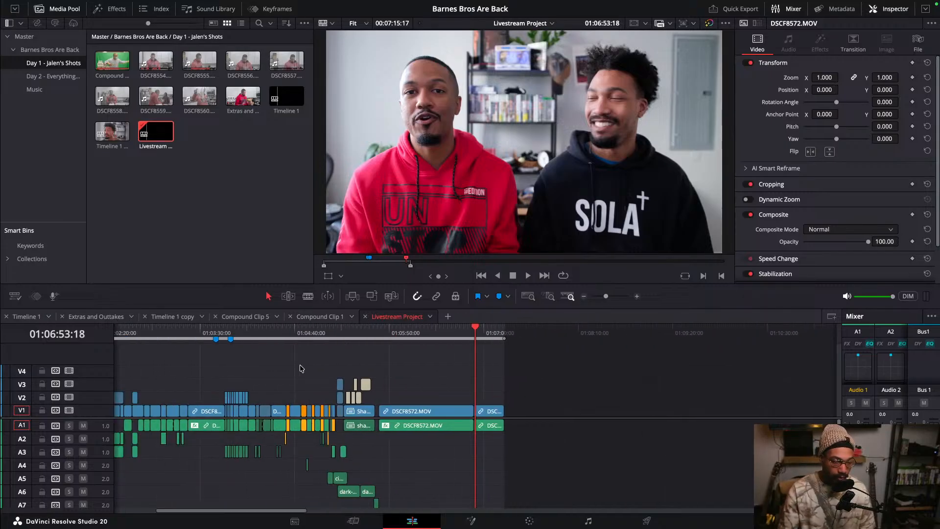
{"action": "scroll", "coordinate": [301, 368], "scroll_direction": "down", "scroll_amount": 3}
- Zoom into the start of the Livestream Project timeline and park the playhead at about 01:00:18:13
{"action": "left_click_drag", "start_coordinate": [142, 333], "coordinate": [141, 334]}
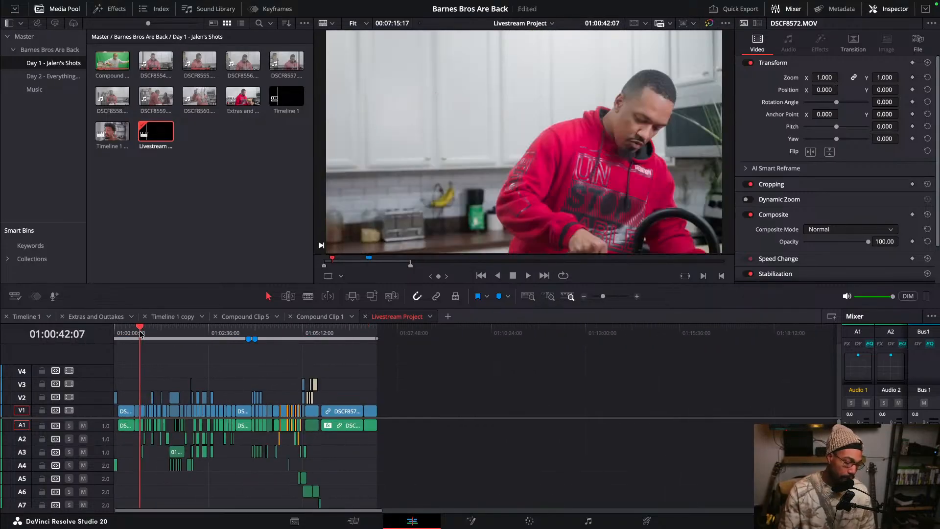
{"action": "scroll", "coordinate": [161, 368], "scroll_direction": "up", "scroll_amount": 4}
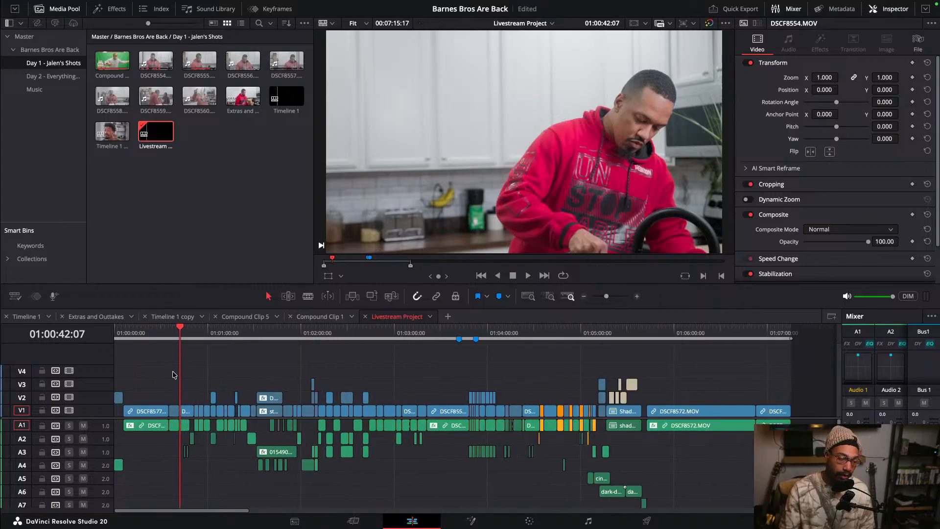
{"action": "scroll", "coordinate": [172, 375], "scroll_direction": "up", "scroll_amount": 4}
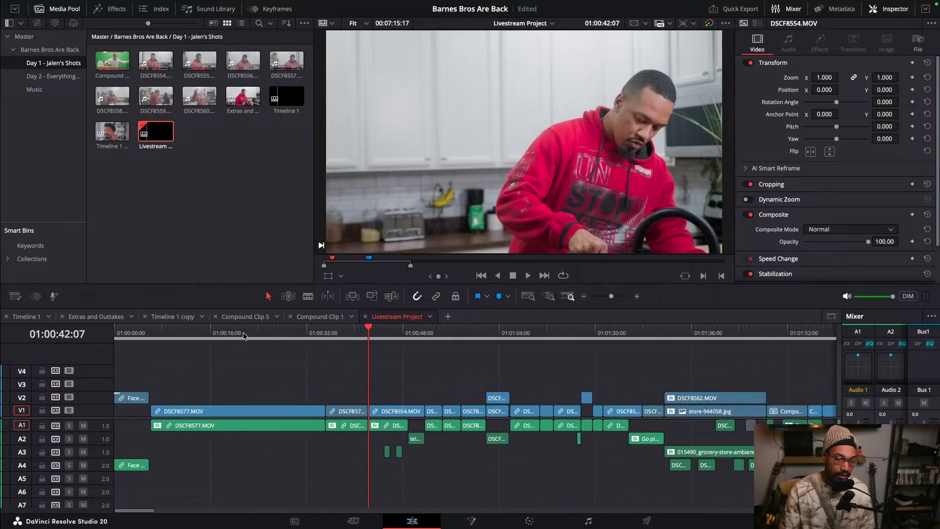
{"action": "left_click", "coordinate": [221, 334]}
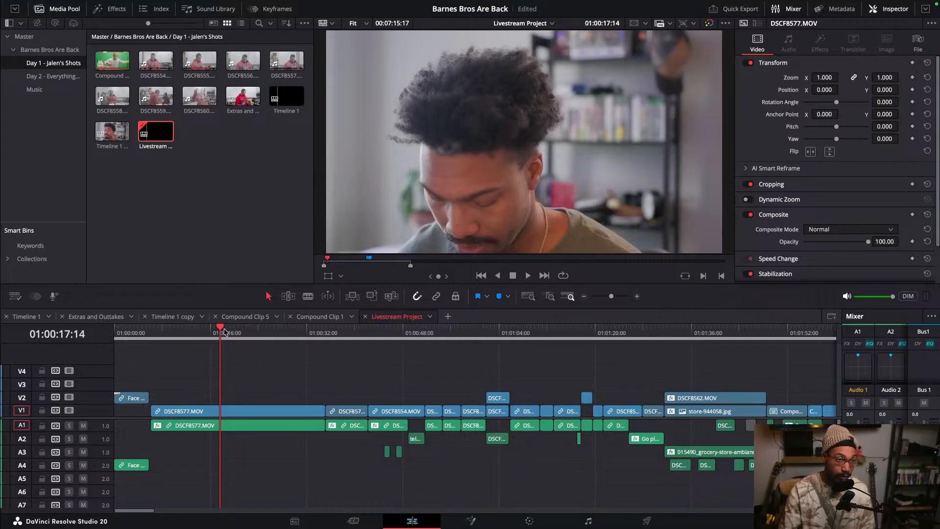
{"action": "left_click", "coordinate": [219, 333]}
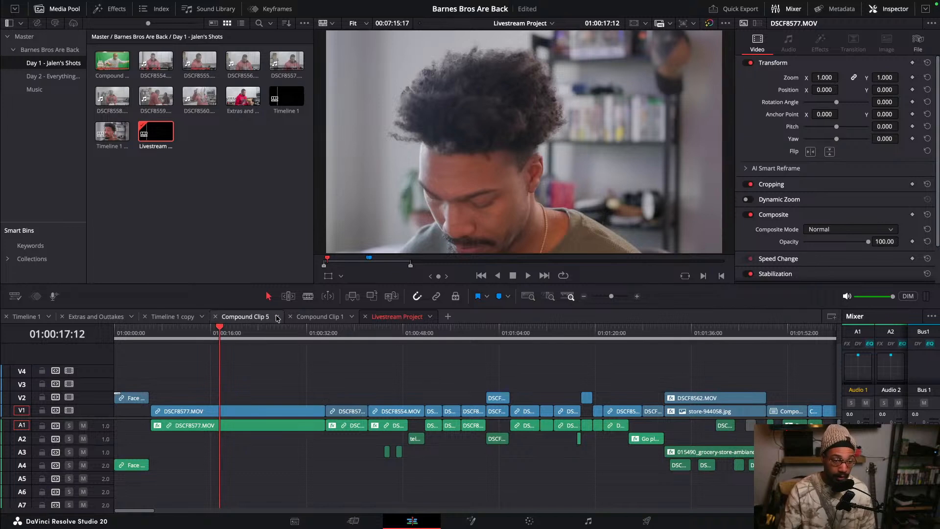
{"action": "left_click", "coordinate": [308, 296]}
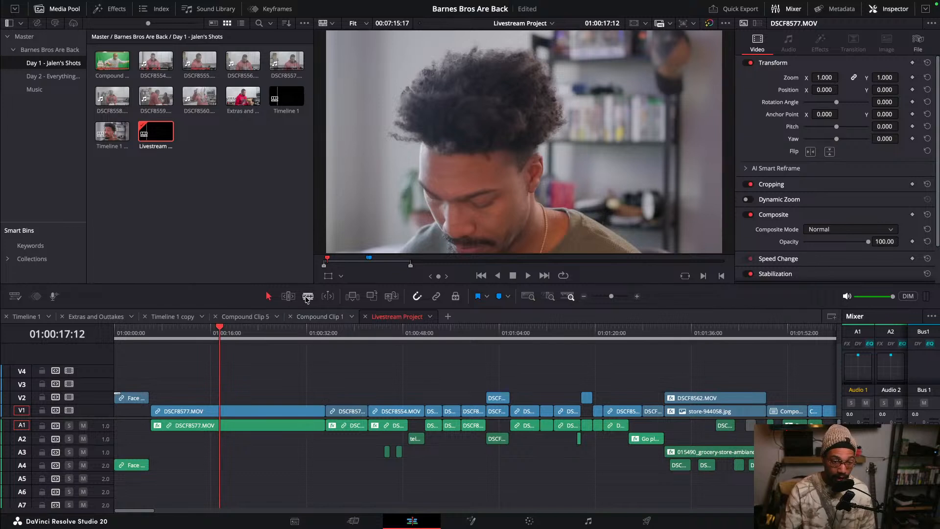
{"action": "left_click", "coordinate": [269, 296]}
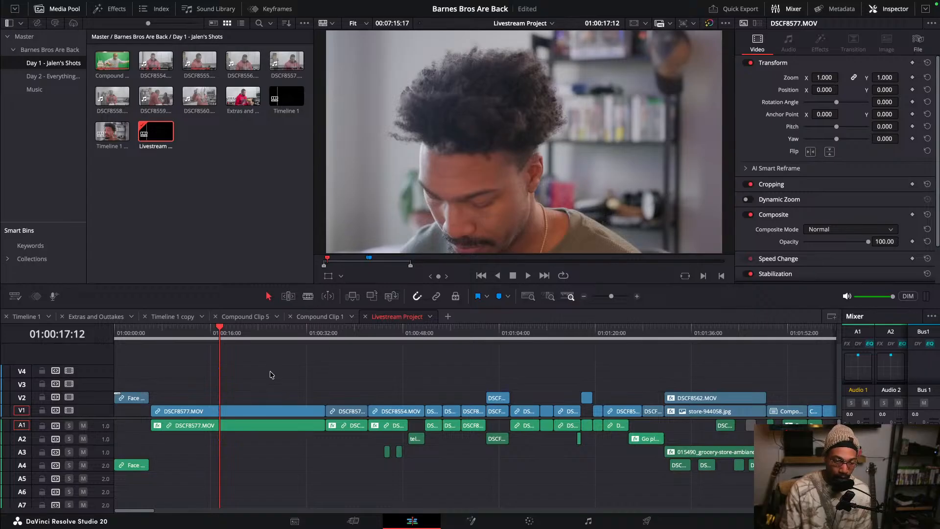
{"action": "left_click_drag", "start_coordinate": [220, 331], "coordinate": [237, 339]}
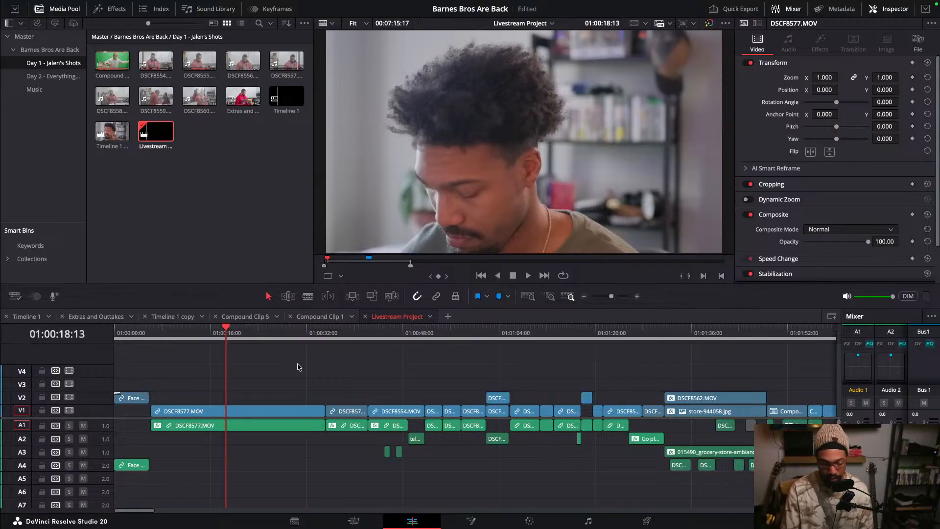
- Try blading the DSCF8577.MOV clip in two places and moving the cut piece up a track, then undo it
{"action": "key", "text": "b"}
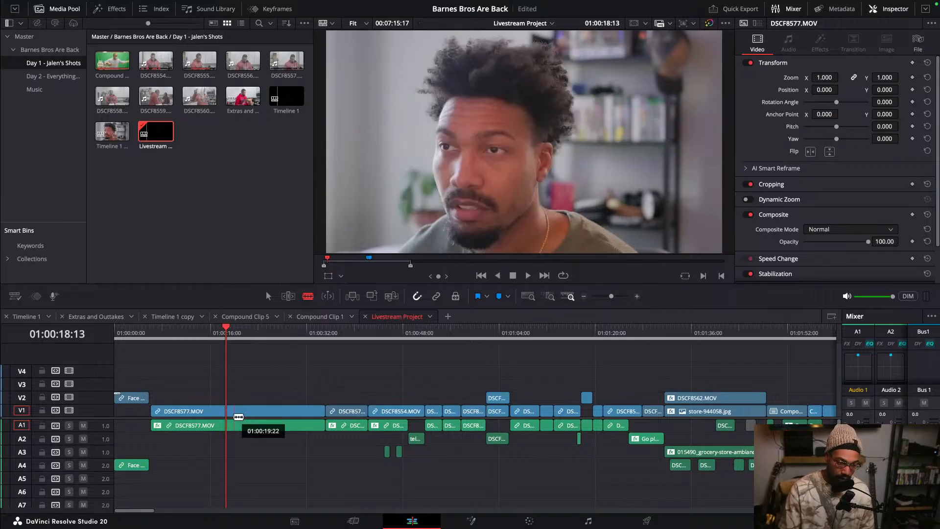
{"action": "scroll", "coordinate": [233, 405], "scroll_direction": "up", "scroll_amount": 6}
{"action": "scroll", "coordinate": [335, 417], "scroll_direction": "down", "scroll_amount": 2}
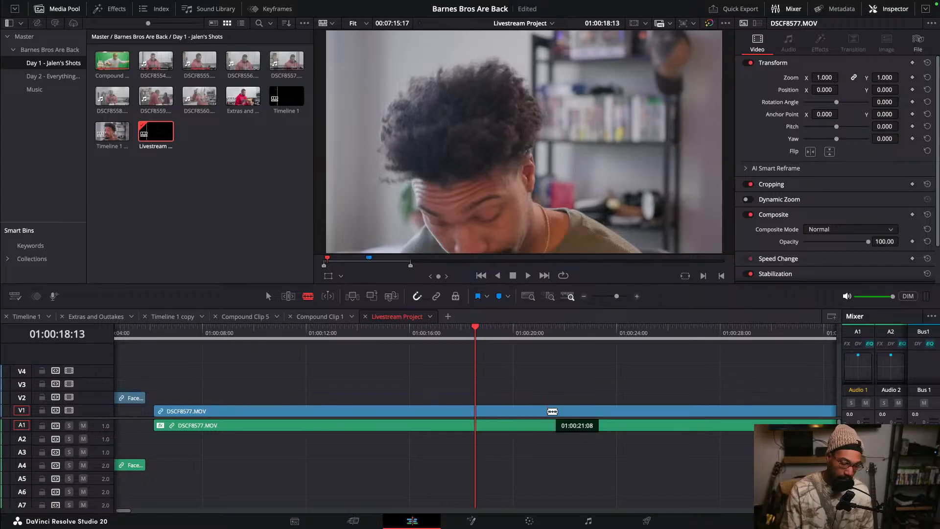
{"action": "left_click", "coordinate": [552, 411]}
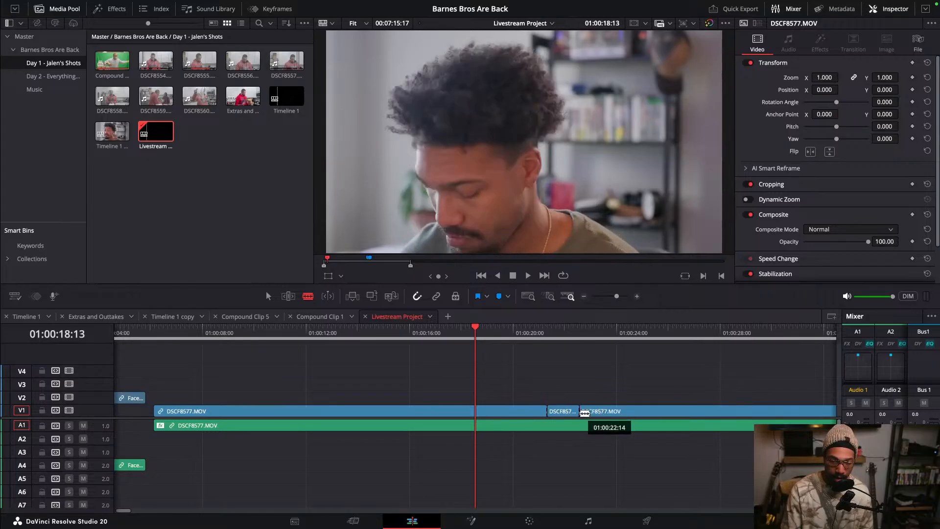
{"action": "left_click", "coordinate": [584, 411]}
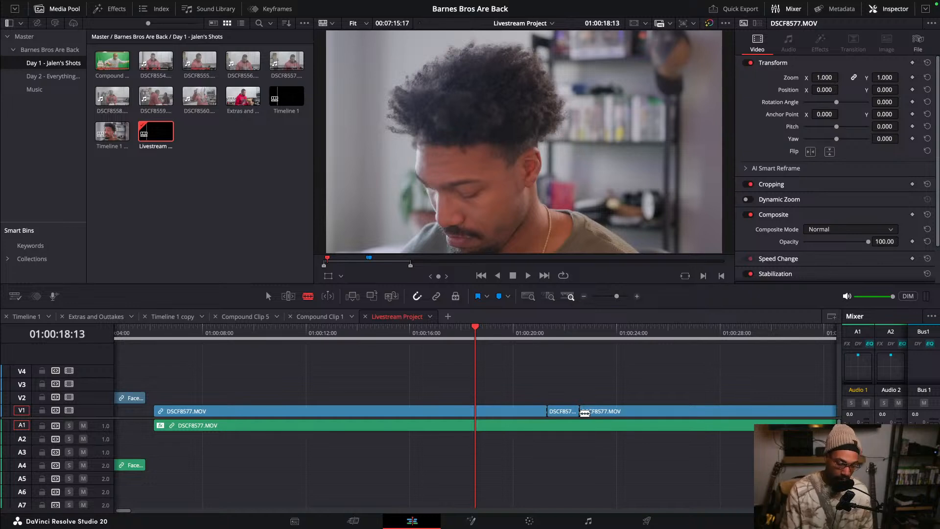
{"action": "left_click_drag", "start_coordinate": [585, 413], "coordinate": [566, 388]}
{"action": "key", "text": "a"}
{"action": "left_click", "coordinate": [555, 357]}
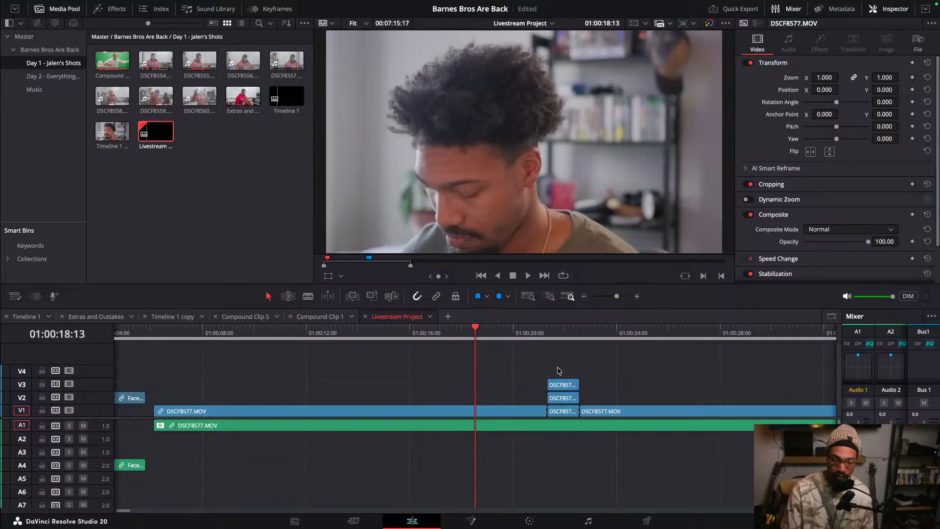
{"action": "key", "text": "ctrl+z"}
{"action": "key", "text": "ctrl+z"}
{"action": "key", "text": "ctrl+z"}
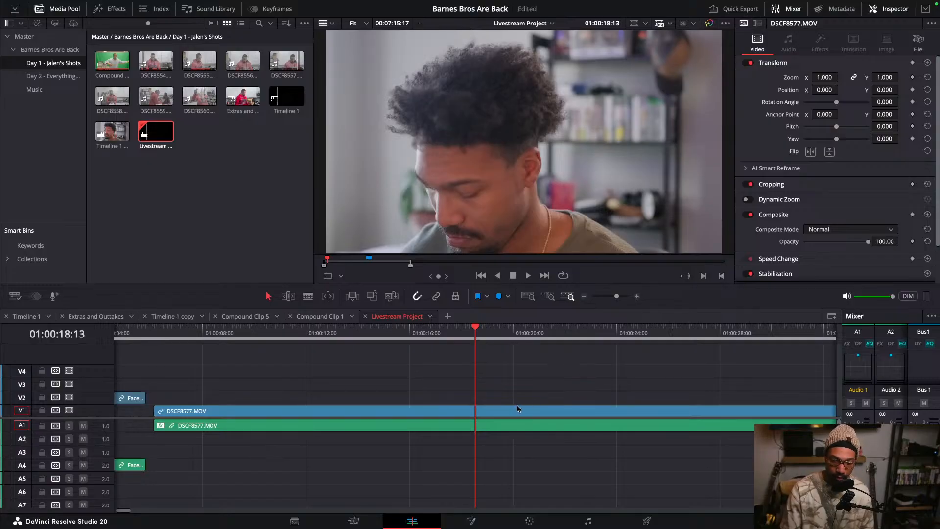
- Try duplicating the DSCF8577.MOV clip onto V2 and blading both copies at the playhead, then undo it
{"action": "left_click_drag", "start_coordinate": [503, 410], "coordinate": [504, 397]}
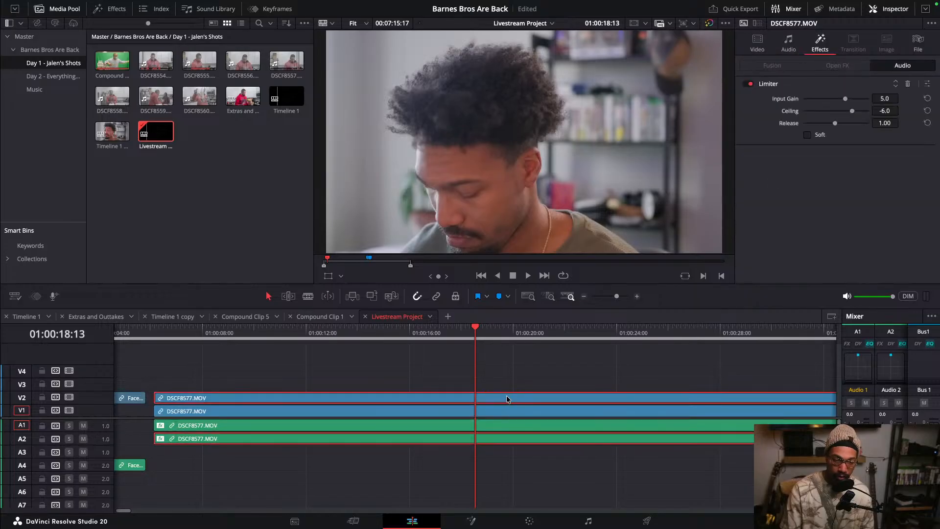
{"action": "left_click", "coordinate": [514, 380]}
{"action": "key", "text": "b"}
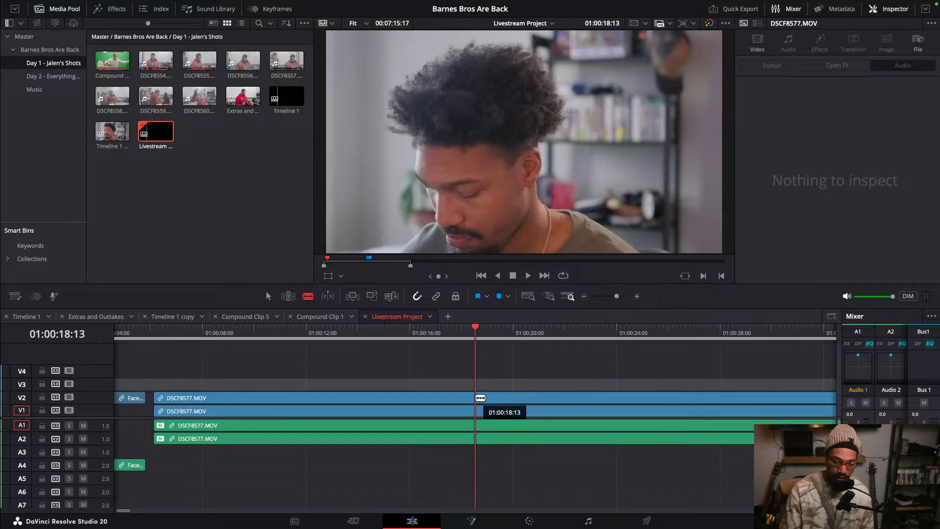
{"action": "left_click", "coordinate": [477, 398]}
{"action": "left_click", "coordinate": [478, 410]}
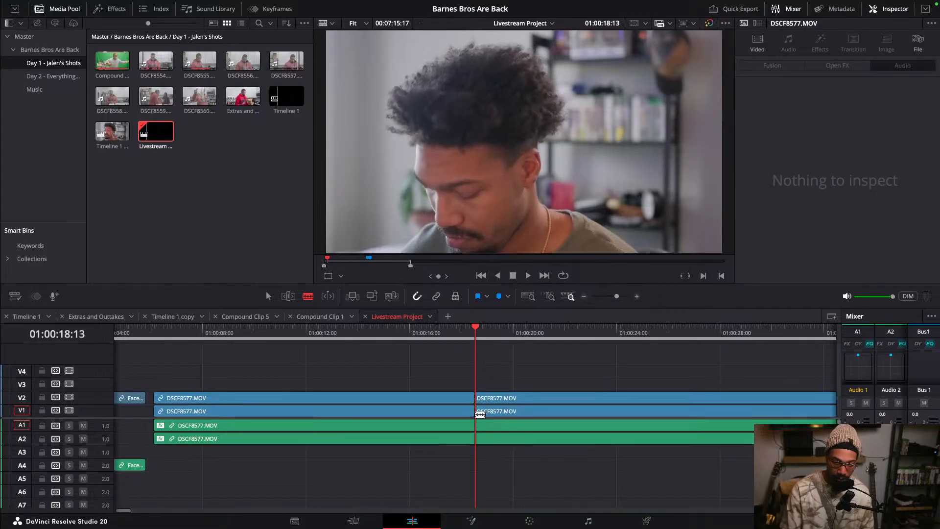
{"action": "right_click", "coordinate": [478, 426]}
{"action": "left_click", "coordinate": [686, 380]}
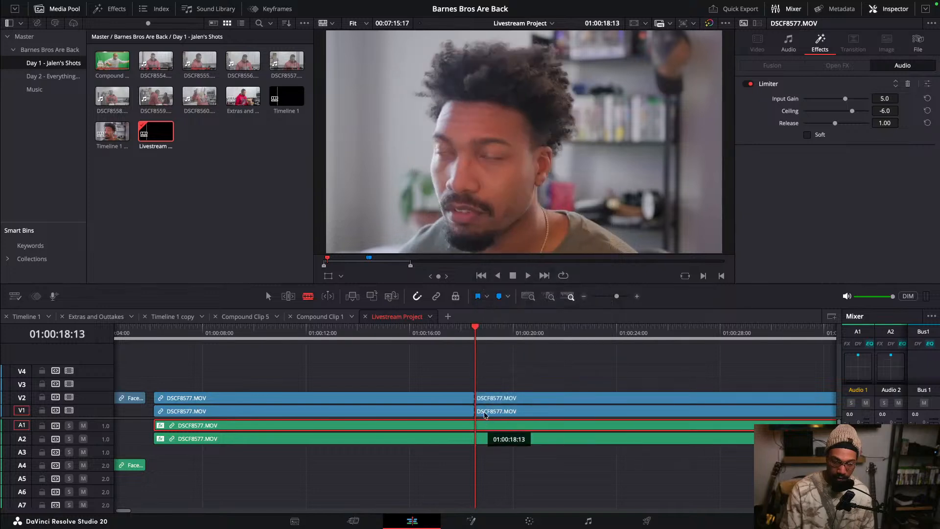
{"action": "key", "text": "a"}
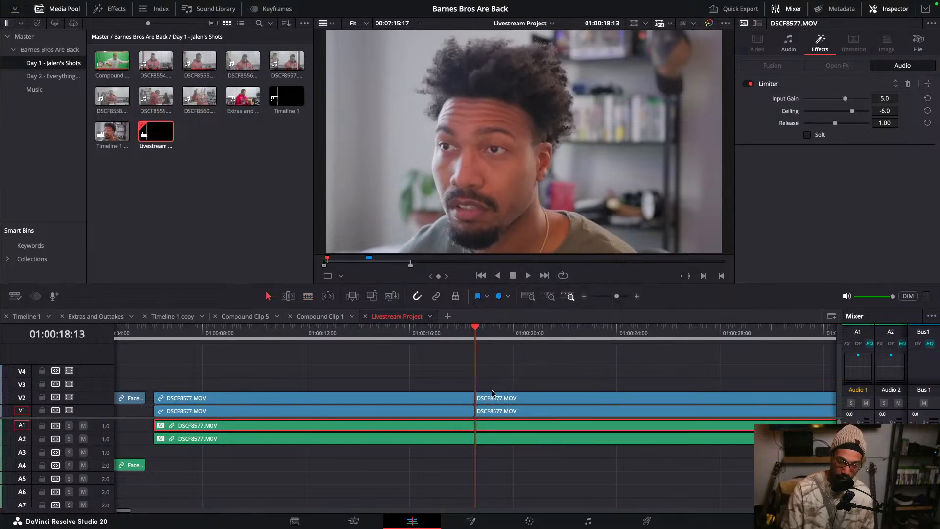
{"action": "left_click", "coordinate": [493, 378]}
{"action": "key", "text": "space"}
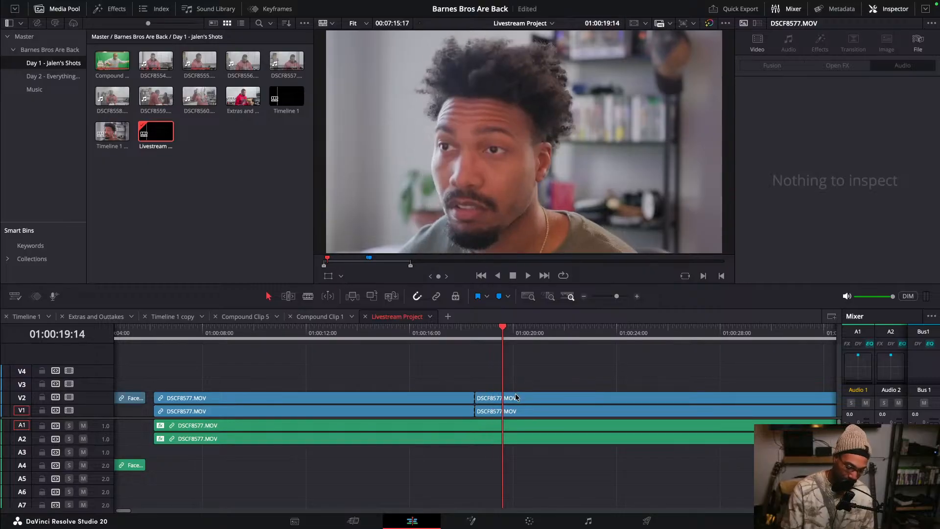
{"action": "key", "text": "ctrl+z"}
{"action": "key", "text": "ctrl+z"}
{"action": "key", "text": "ctrl+z"}
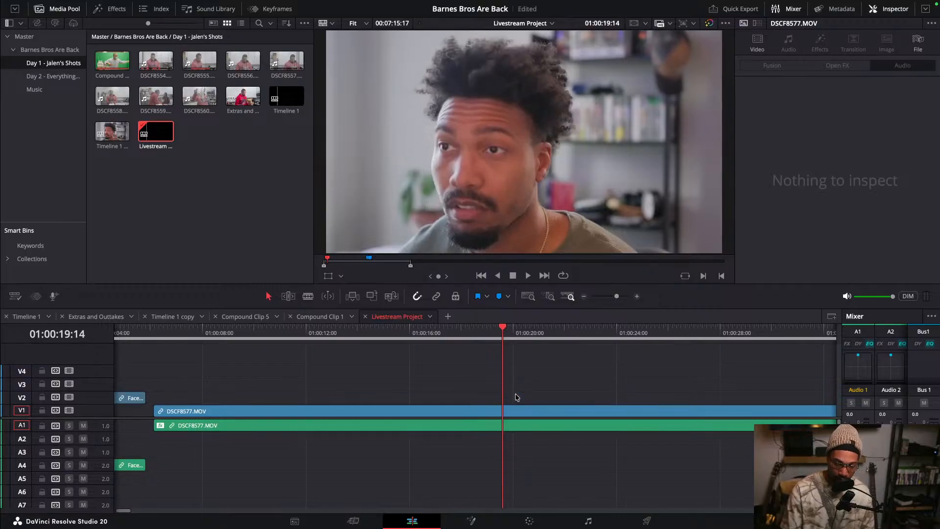
- Try blading the DSCF8577.MOV video and audio near 01:00:18 and 01:00:19, then undo the cuts
{"action": "left_click", "coordinate": [478, 333]}
{"action": "left_click", "coordinate": [503, 386]}
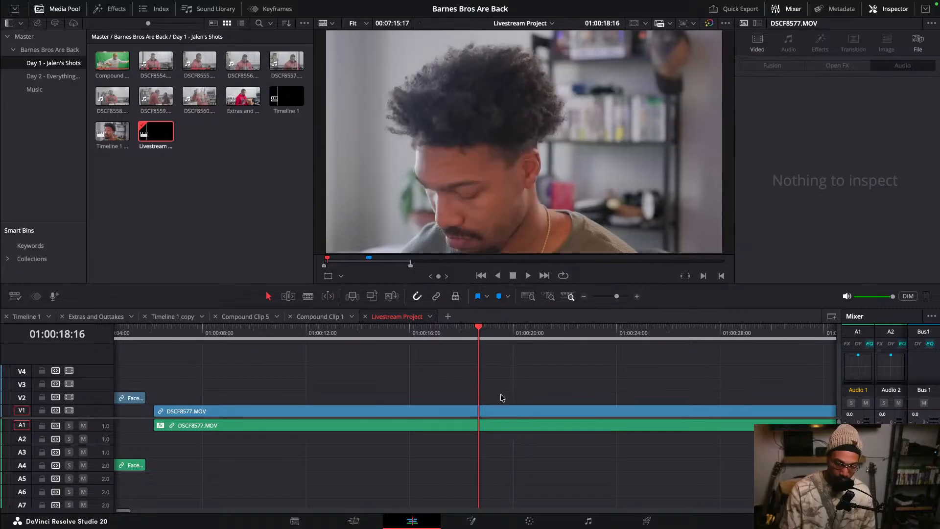
{"action": "left_click_drag", "start_coordinate": [478, 384], "coordinate": [514, 436]}
{"action": "key", "text": "b"}
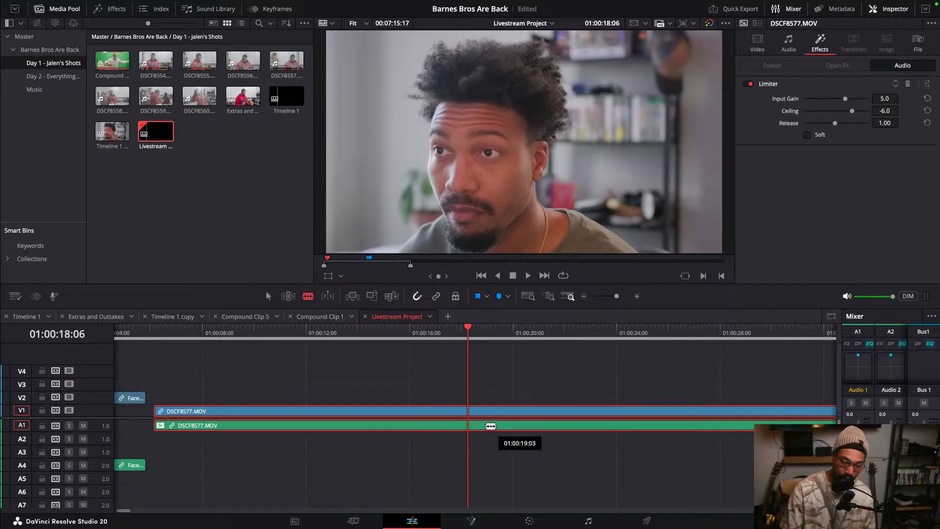
{"action": "left_click", "coordinate": [471, 415]}
{"action": "left_click", "coordinate": [478, 421]}
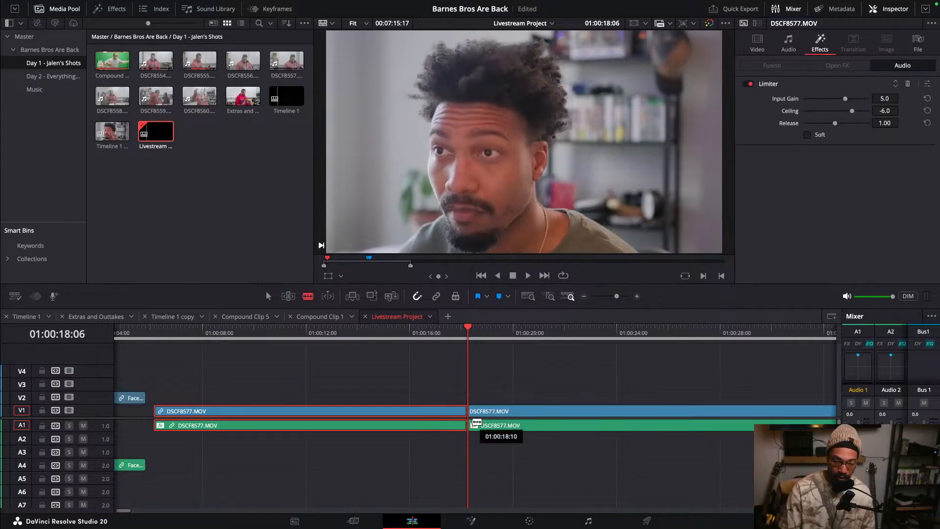
{"action": "left_click", "coordinate": [507, 416]}
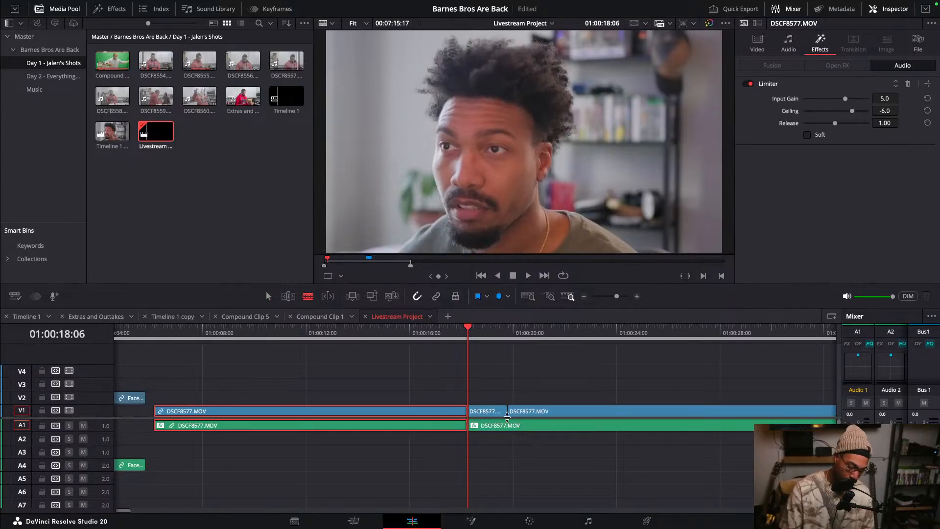
{"action": "left_click_drag", "start_coordinate": [508, 389], "coordinate": [528, 438]}
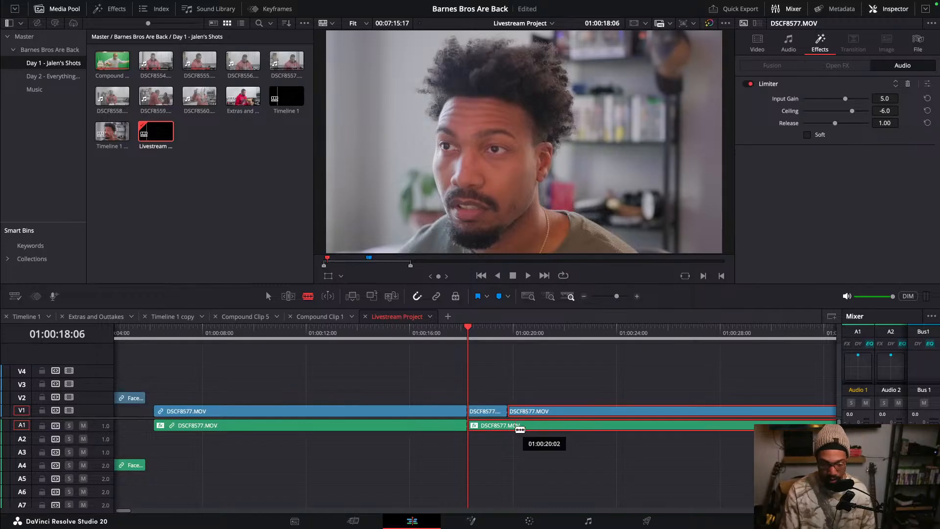
{"action": "left_click", "coordinate": [508, 426]}
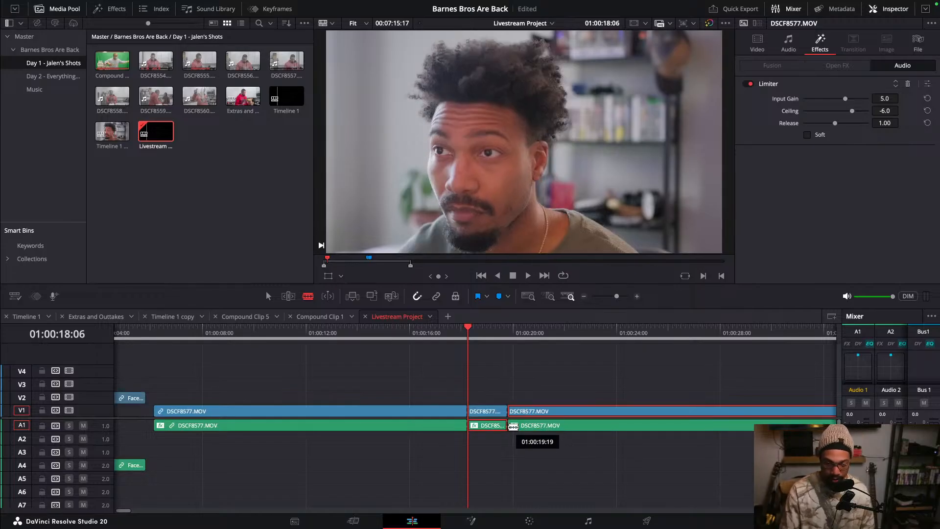
{"action": "key", "text": "a"}
{"action": "left_click", "coordinate": [539, 387]}
{"action": "key", "text": "super+z"}
{"action": "key", "text": "super+z"}
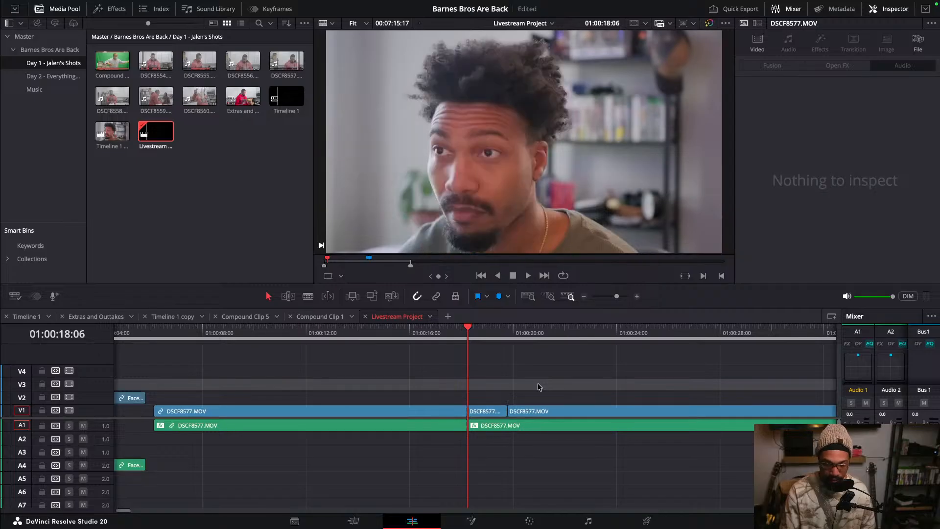
{"action": "left_click", "coordinate": [448, 333]}
{"action": "left_click", "coordinate": [510, 384]}
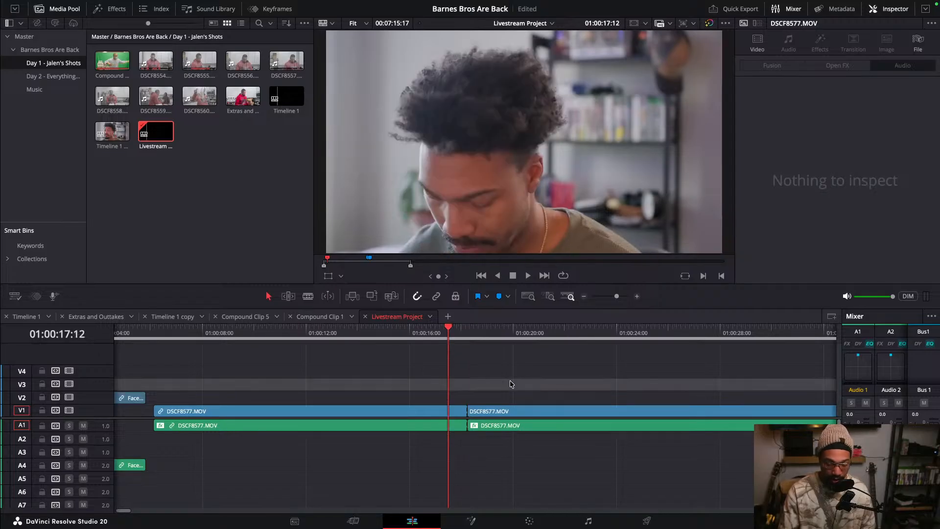
{"action": "key", "text": "super+z"}
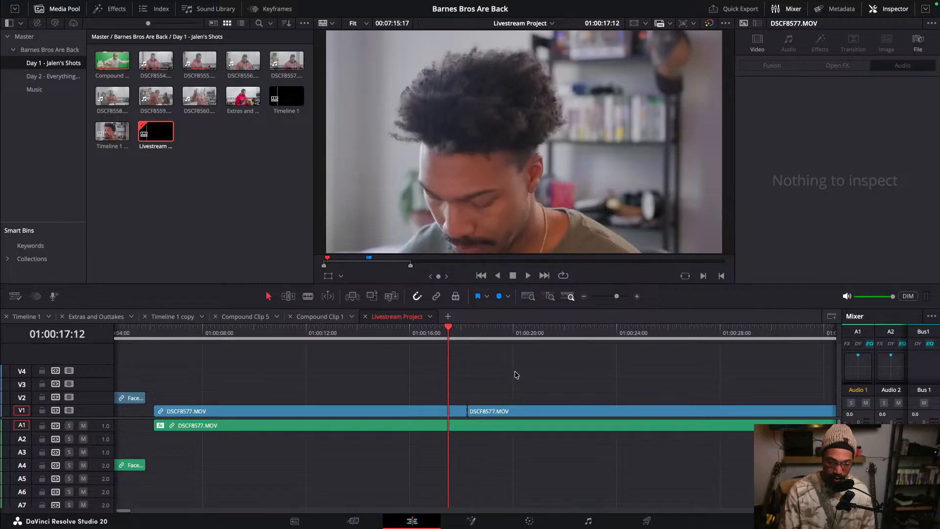
{"action": "key", "text": "super+z"}
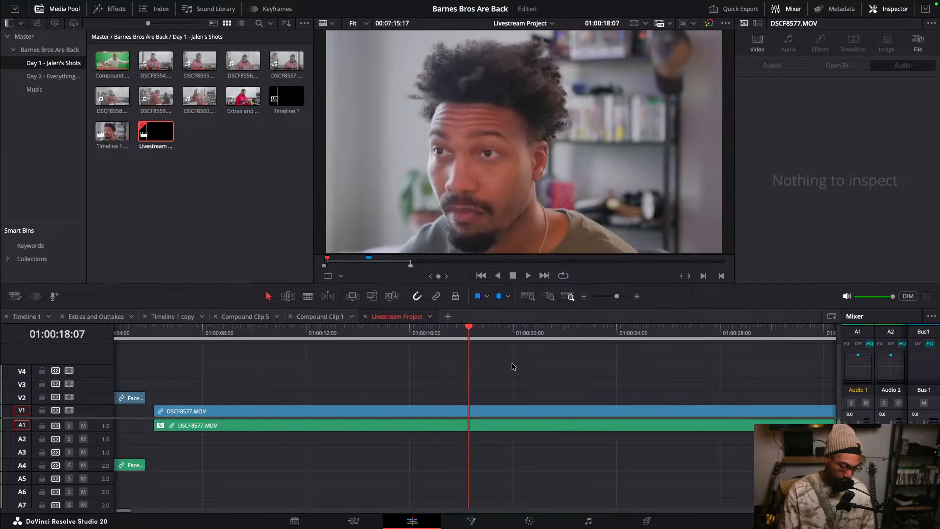
- Try blading the DSCF8577.MOV clip at about 01:00:18:07 and 01:00:19 and deleting the piece between the cuts
{"action": "left_click_drag", "start_coordinate": [512, 366], "coordinate": [529, 473]}
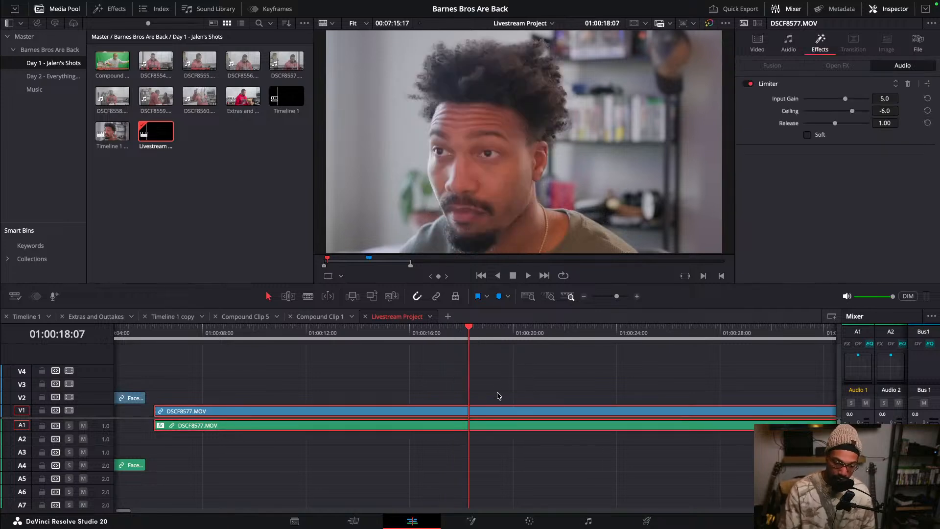
{"action": "left_click", "coordinate": [498, 395]}
{"action": "key", "text": "b"}
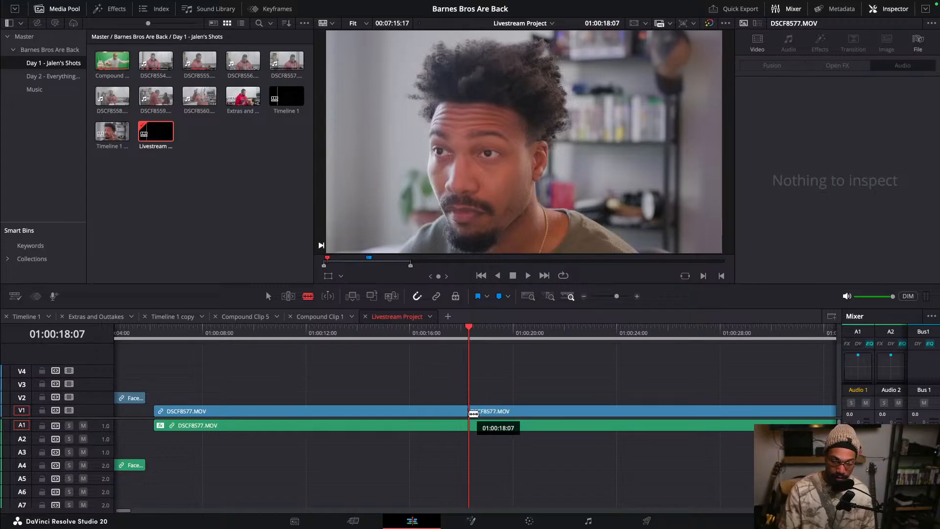
{"action": "left_click", "coordinate": [473, 413]}
{"action": "left_click", "coordinate": [520, 416]}
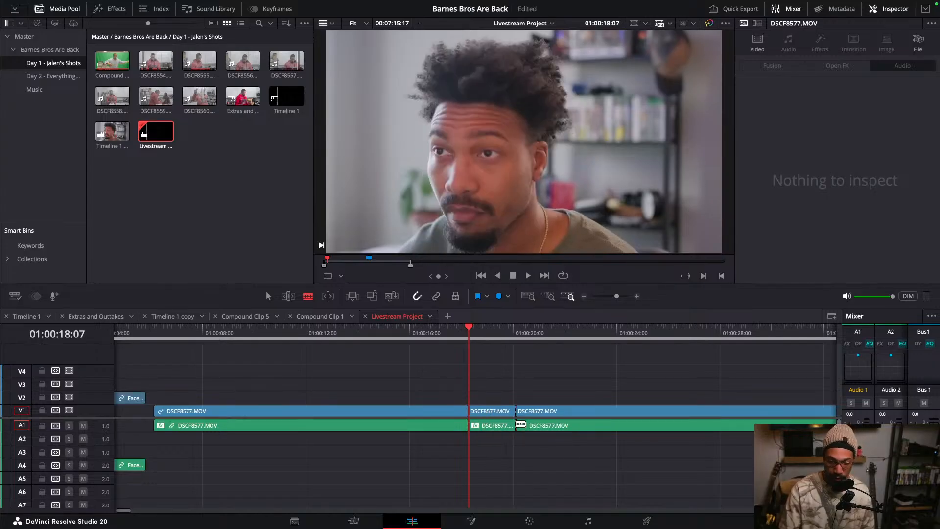
{"action": "left_click", "coordinate": [456, 340]}
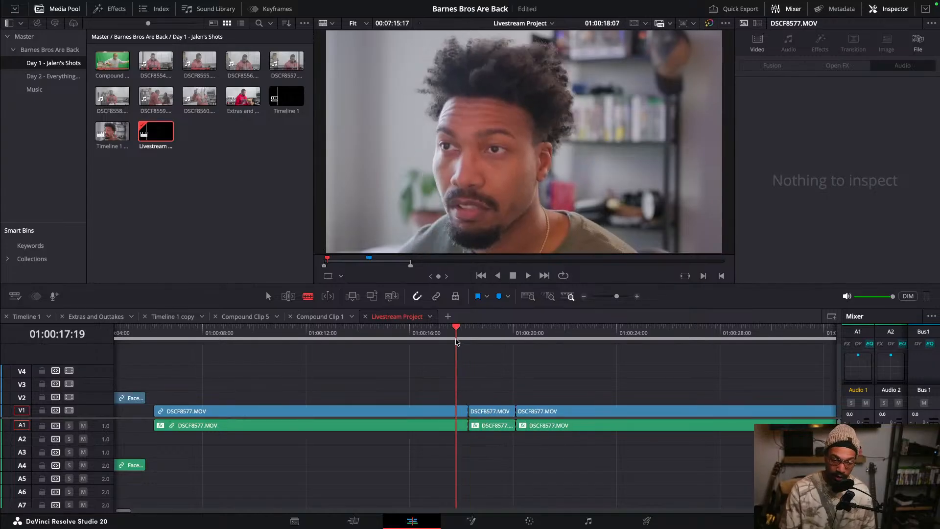
{"action": "left_click", "coordinate": [496, 425]}
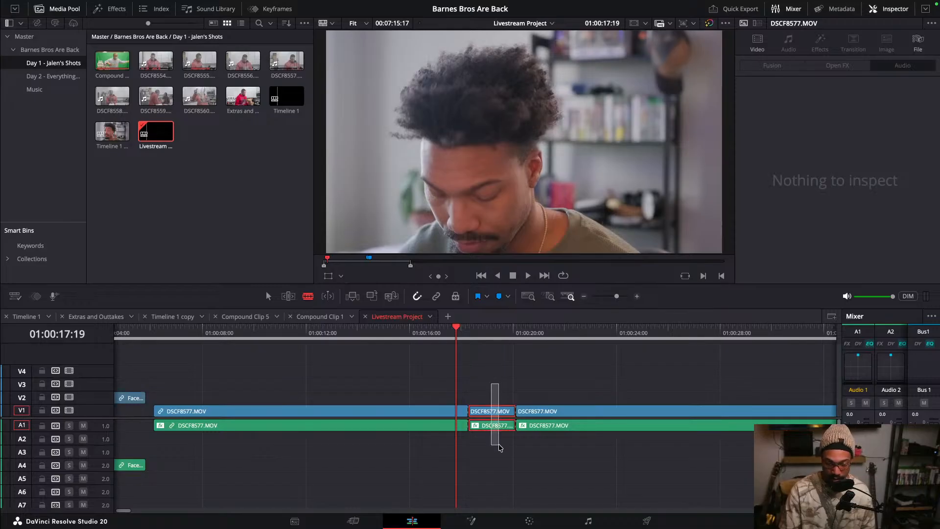
{"action": "key", "text": "BackSpace"}
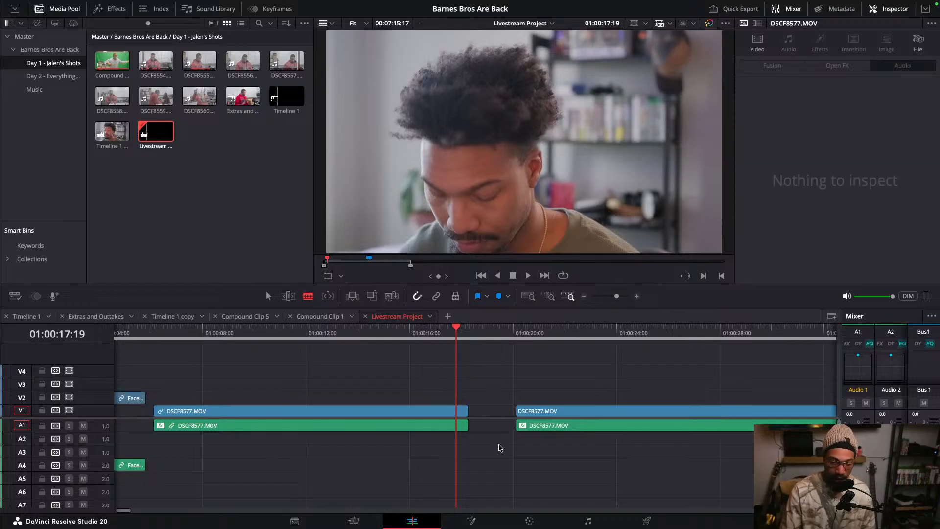
- Try closing the gap by sliding the following clips left, then undo all the blade, delete and move edits
{"action": "left_click", "coordinate": [499, 330]}
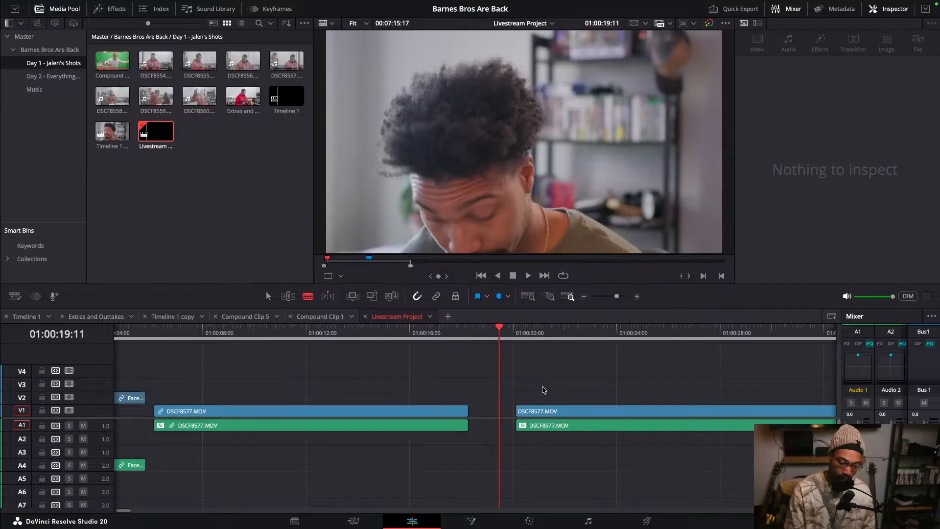
{"action": "key", "text": "y"}
{"action": "scroll", "coordinate": [543, 391], "scroll_direction": "down", "scroll_amount": 5}
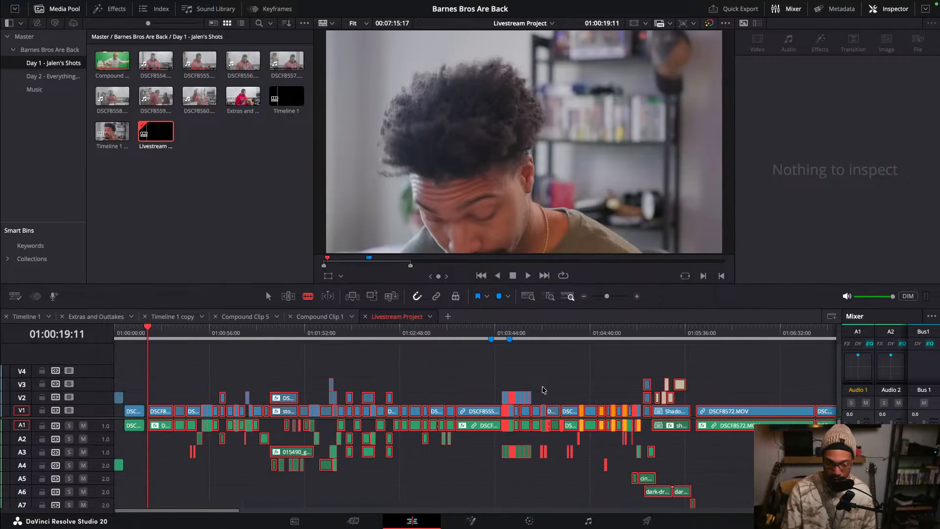
{"action": "scroll", "coordinate": [544, 390], "scroll_direction": "up", "scroll_amount": 5}
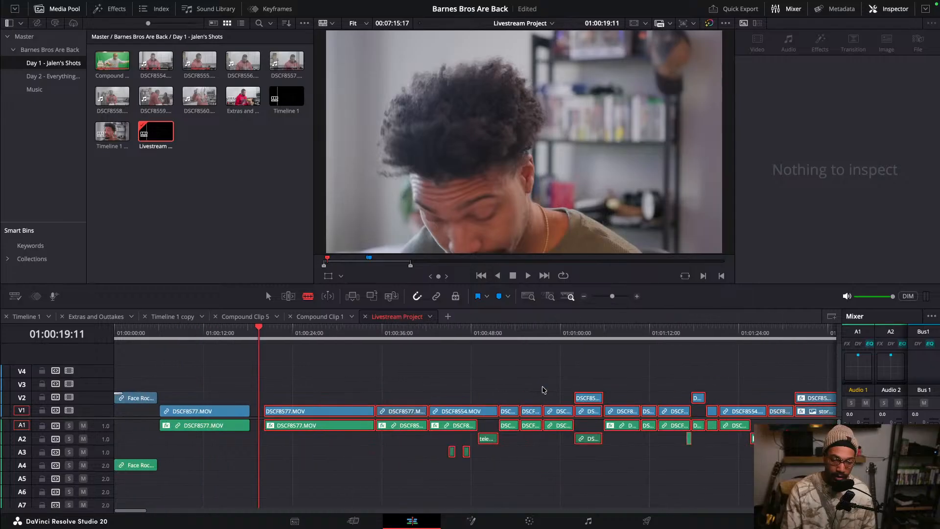
{"action": "key", "text": "a"}
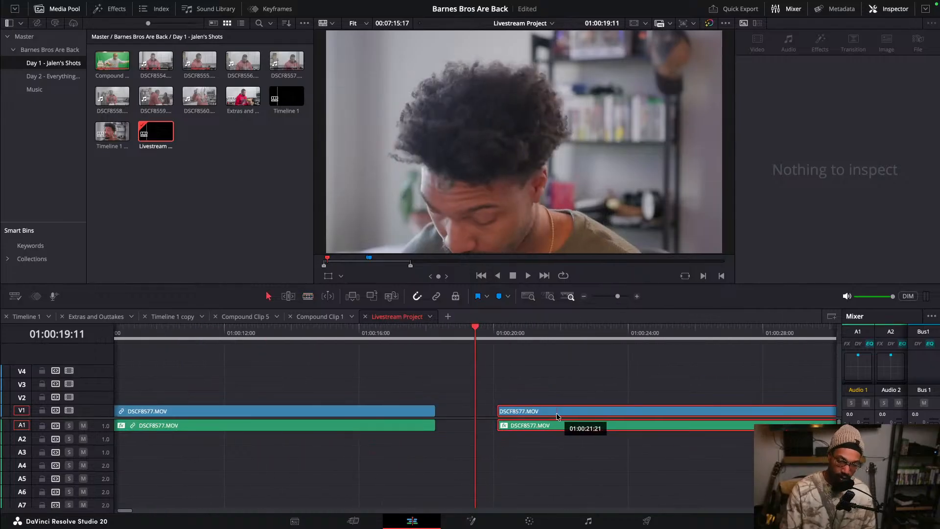
{"action": "left_click_drag", "start_coordinate": [563, 415], "coordinate": [499, 412]}
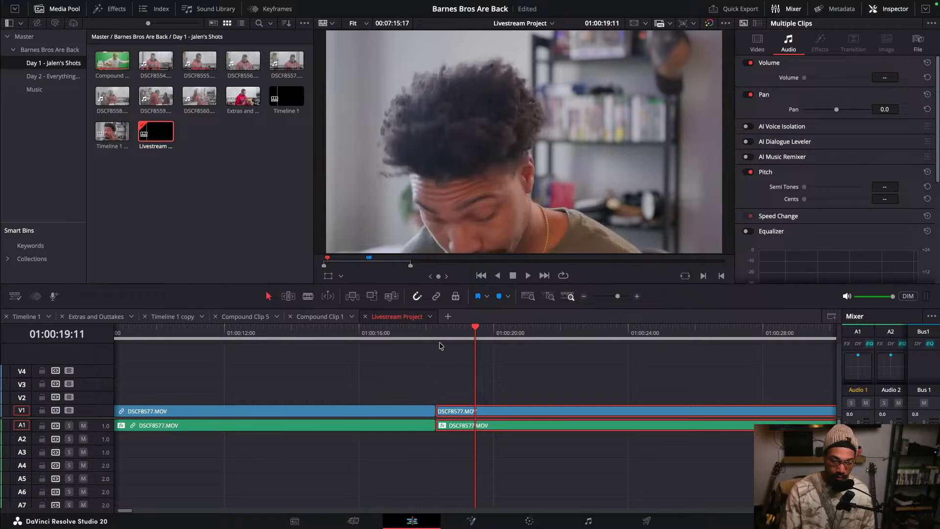
{"action": "key", "text": "Up"}
{"action": "left_click", "coordinate": [453, 381]}
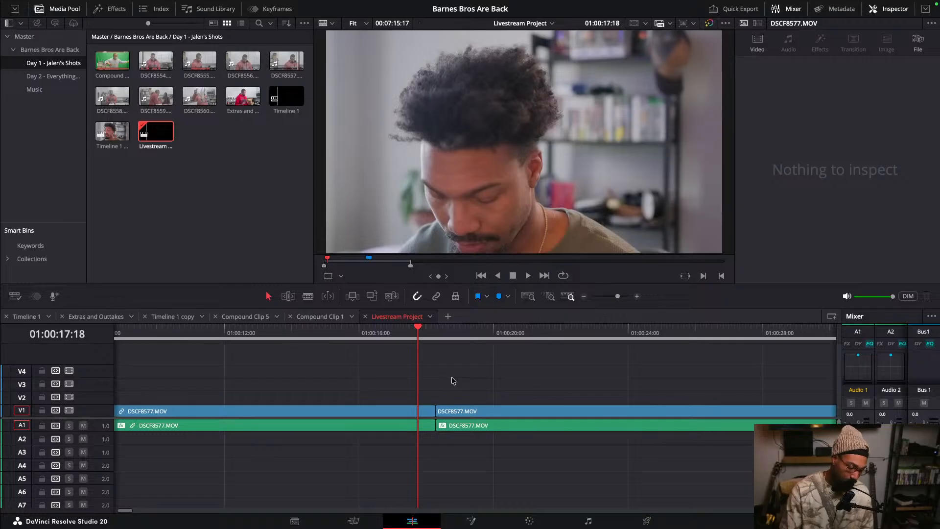
{"action": "key", "text": "super+z"}
{"action": "key", "text": "super+z"}
{"action": "key", "text": "super+z"}
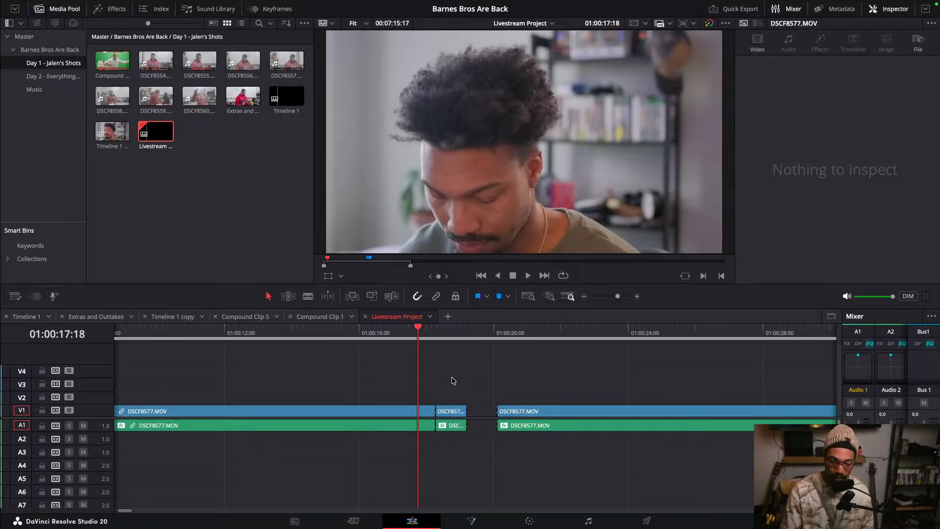
{"action": "key", "text": "super+z"}
{"action": "key", "text": "super+z"}
{"action": "key", "text": "super+z"}
{"action": "key", "text": "super+z"}
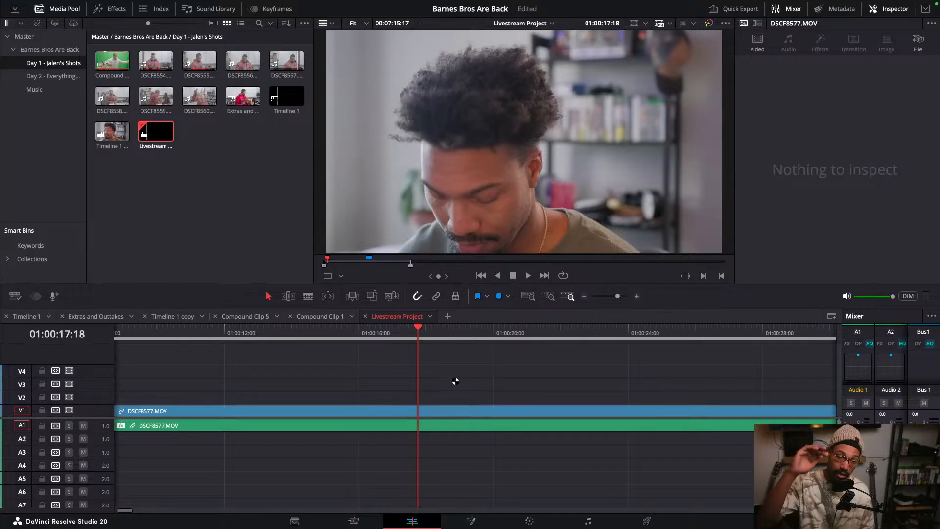
- Save the project
{"action": "key", "text": "super+s"}
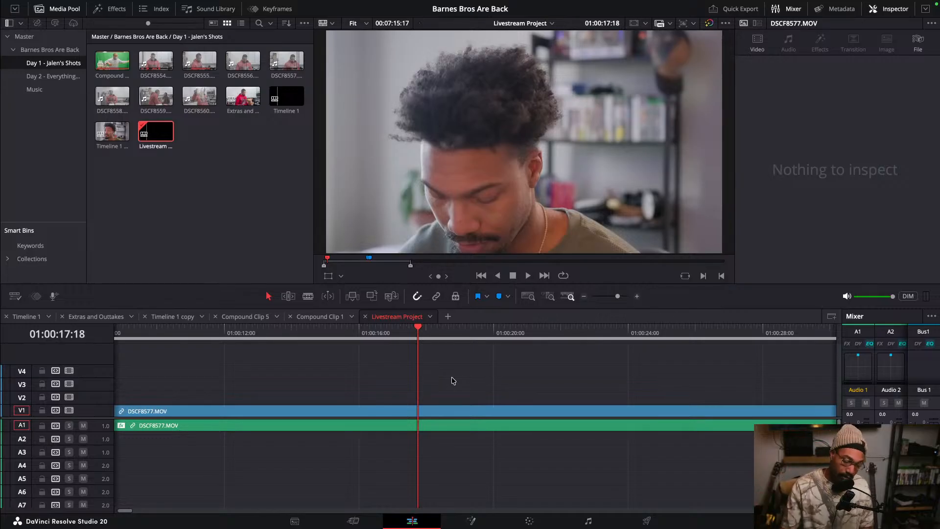
{"action": "scroll", "coordinate": [451, 377], "scroll_direction": "down", "scroll_amount": 7}
{"action": "scroll", "coordinate": [451, 377], "scroll_direction": "up", "scroll_amount": 1}
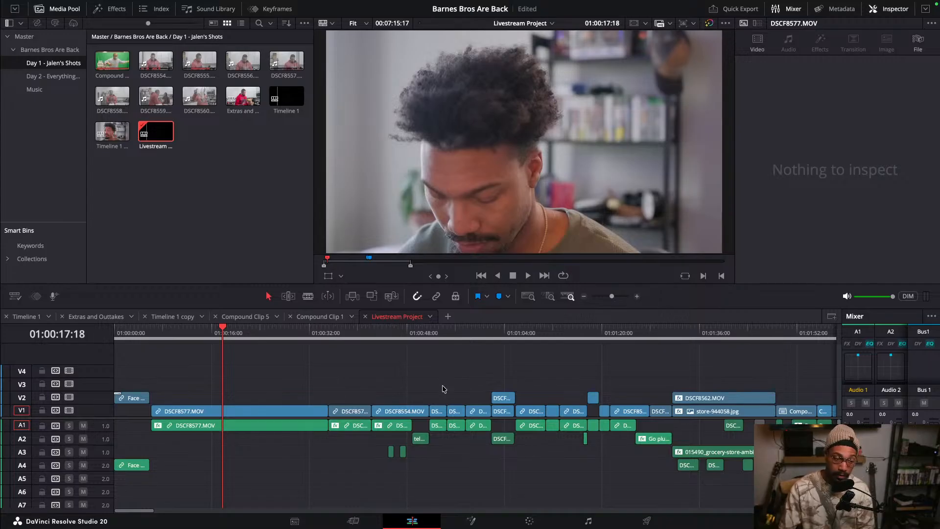
{"action": "scroll", "coordinate": [292, 387], "scroll_direction": "up", "scroll_amount": 9}
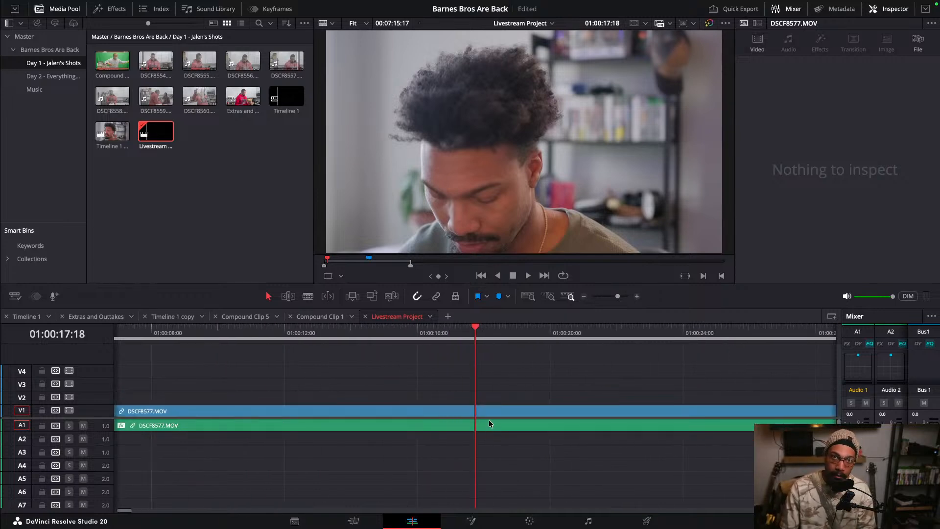
{"action": "scroll", "coordinate": [489, 404], "scroll_direction": "down", "scroll_amount": 10}
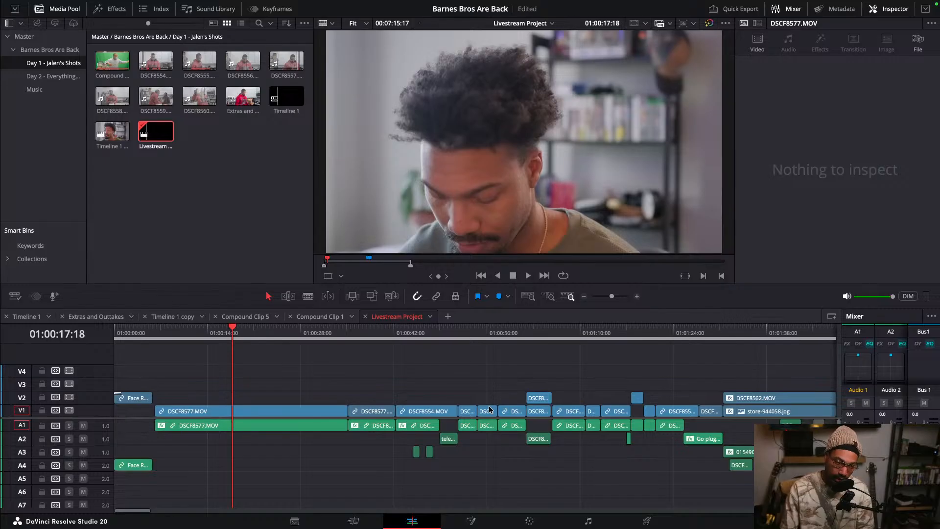
{"action": "scroll", "coordinate": [430, 403], "scroll_direction": "up", "scroll_amount": 6}
{"action": "scroll", "coordinate": [431, 403], "scroll_direction": "down", "scroll_amount": 5}
{"action": "scroll", "coordinate": [432, 404], "scroll_direction": "up", "scroll_amount": 2}
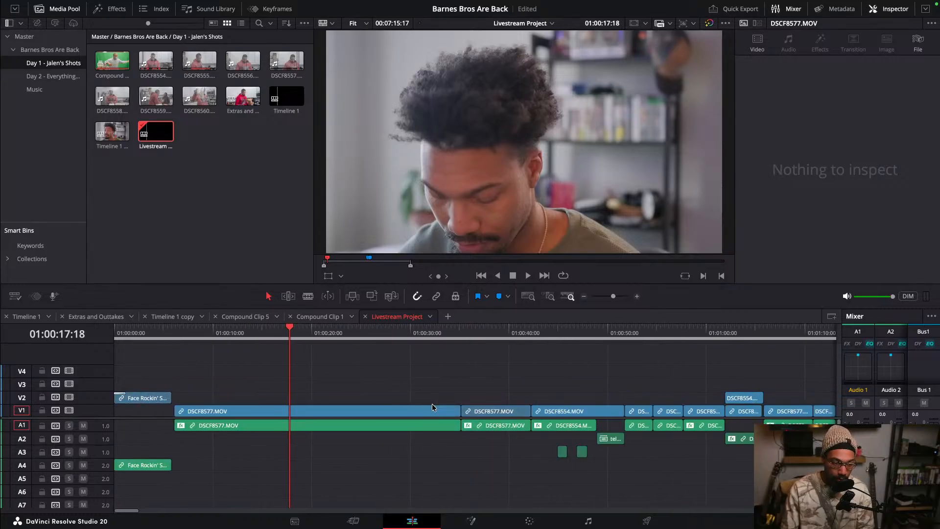
{"action": "scroll", "coordinate": [402, 403], "scroll_direction": "up", "scroll_amount": 2}
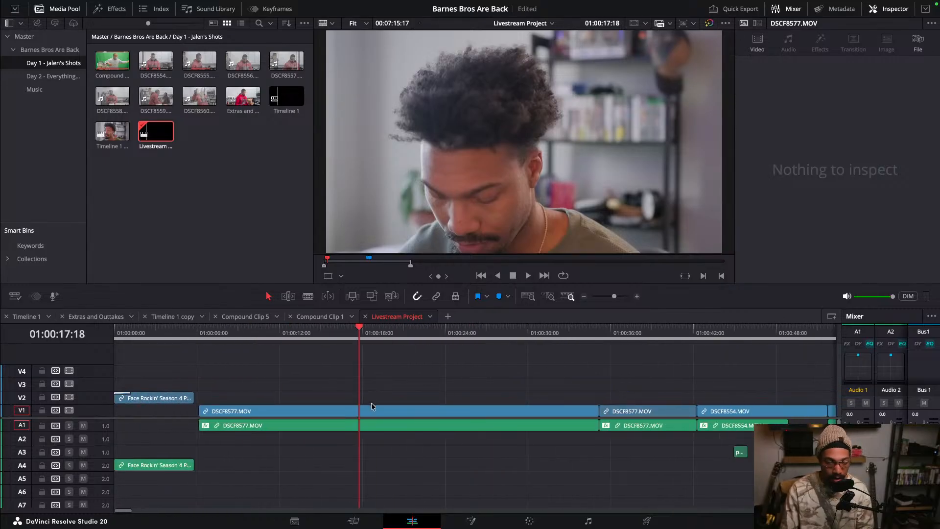
- Blade the DSCF8577.MOV clip at about 01:00:17:18 and 01:00:25 to separate a section
{"action": "key", "text": "ctrl+b"}
{"action": "left_click_drag", "start_coordinate": [417, 337], "coordinate": [477, 337]}
{"action": "left_click_drag", "start_coordinate": [497, 373], "coordinate": [505, 443]}
{"action": "key", "text": "ctrl+b"}
{"action": "left_click_drag", "start_coordinate": [518, 334], "coordinate": [527, 335]}
{"action": "left_click", "coordinate": [447, 380]}
{"action": "left_click", "coordinate": [414, 335]}
{"action": "left_click", "coordinate": [436, 419]}
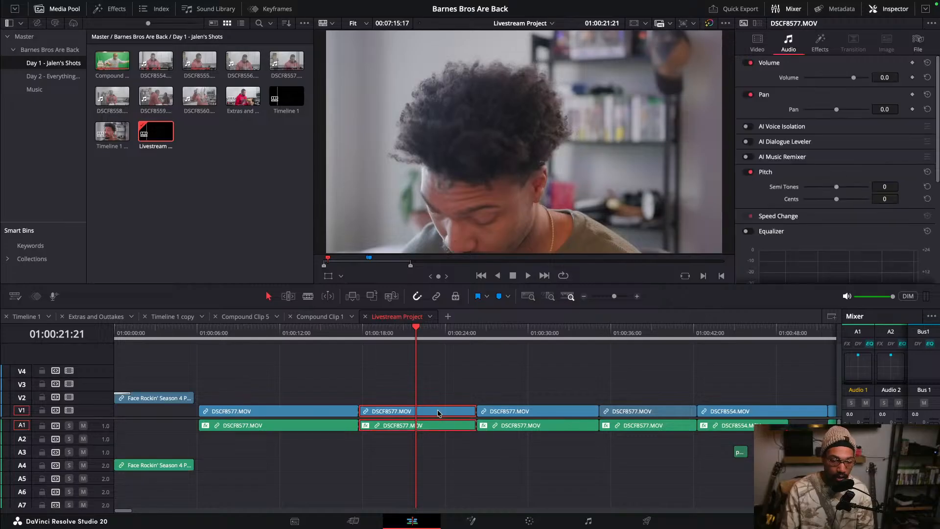
- Set the separated DSCF8577.MOV section's clip color to Lime
{"action": "right_click", "coordinate": [437, 419]}
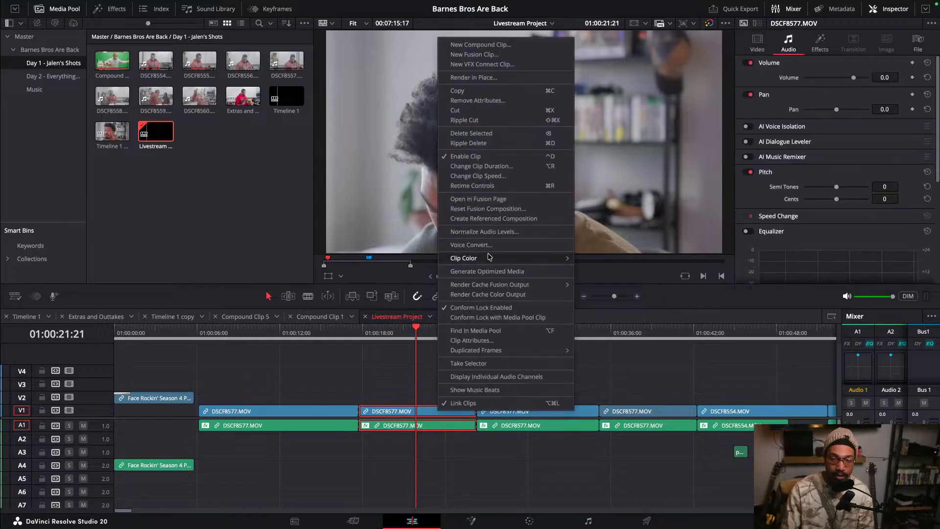
{"action": "mouse_move", "coordinate": [488, 256]}
{"action": "left_click", "coordinate": [592, 303]}
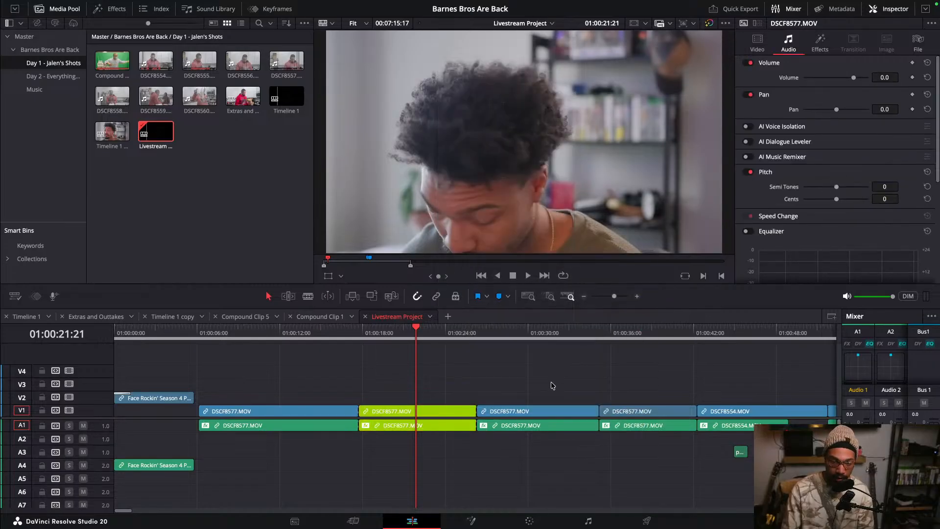
- Set the following DSCF8577.MOV section's clip color to Pink
{"action": "left_click", "coordinate": [494, 339]}
{"action": "left_click", "coordinate": [530, 336]}
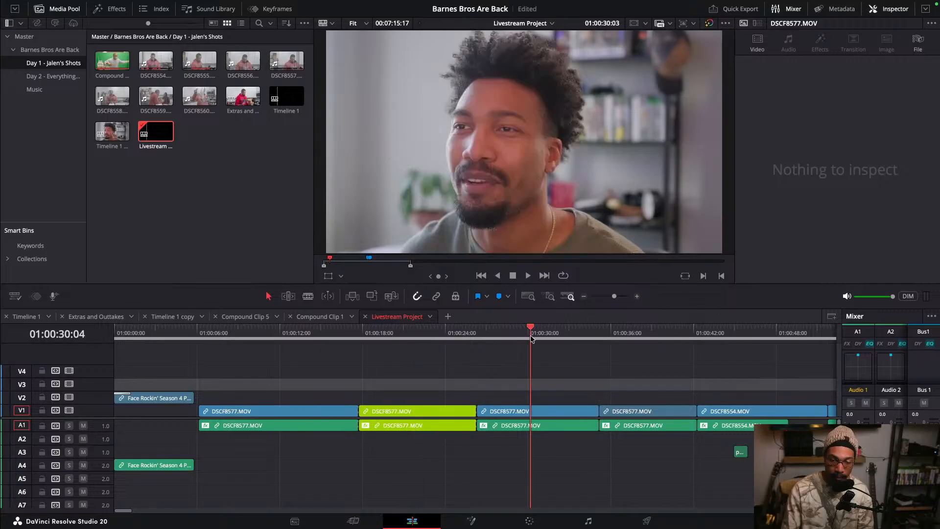
{"action": "right_click", "coordinate": [543, 416]}
{"action": "mouse_move", "coordinate": [649, 265]}
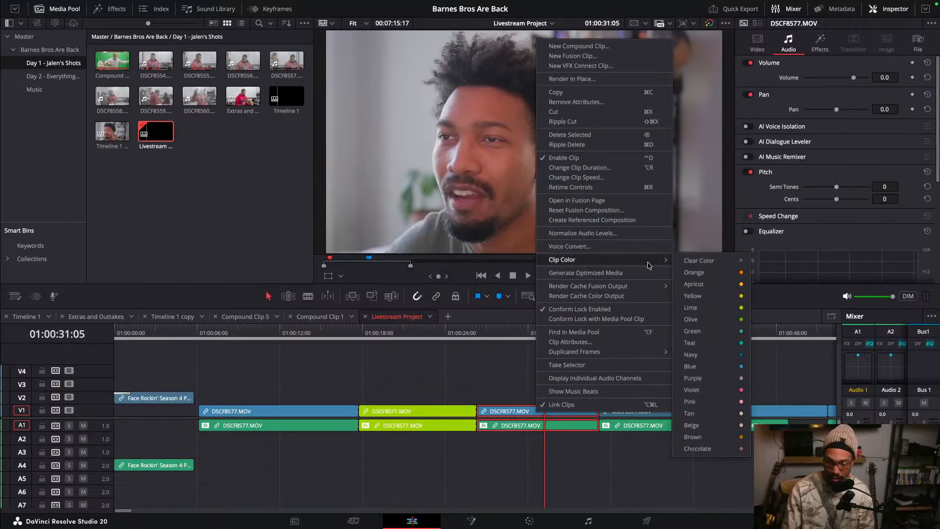
{"action": "left_click", "coordinate": [696, 402]}
{"action": "left_click", "coordinate": [519, 369]}
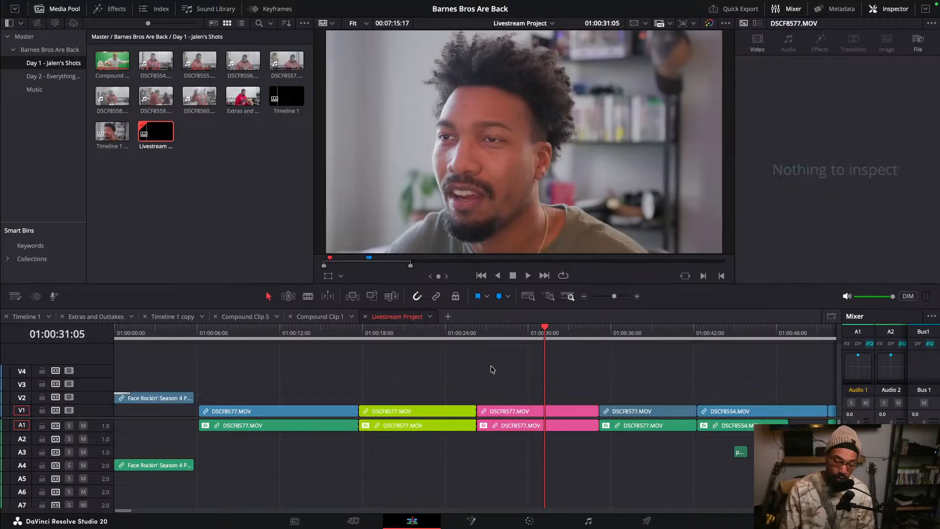
- Try blading the lime section at about 01:00:22:07 and deleting its first part
{"action": "left_click_drag", "start_coordinate": [283, 338], "coordinate": [421, 375]}
{"action": "key", "text": "b"}
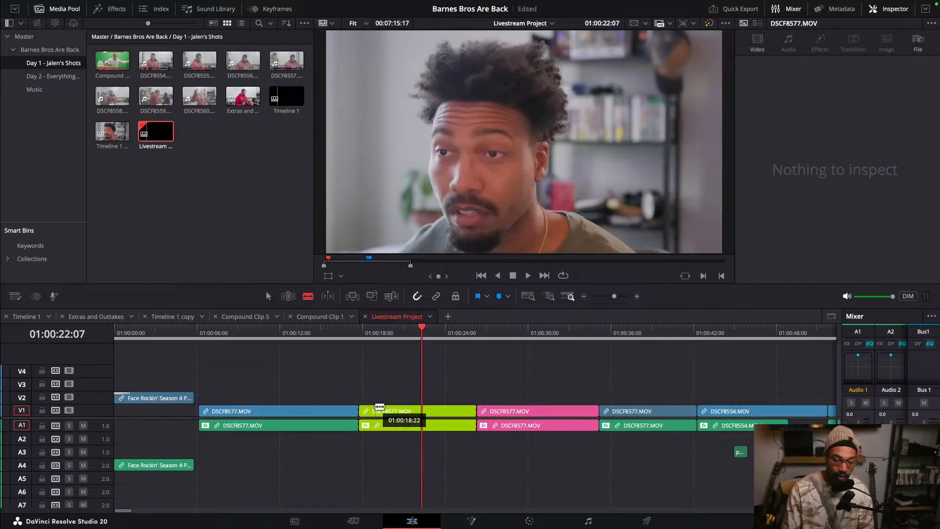
{"action": "left_click", "coordinate": [425, 411]}
{"action": "left_click", "coordinate": [424, 423]}
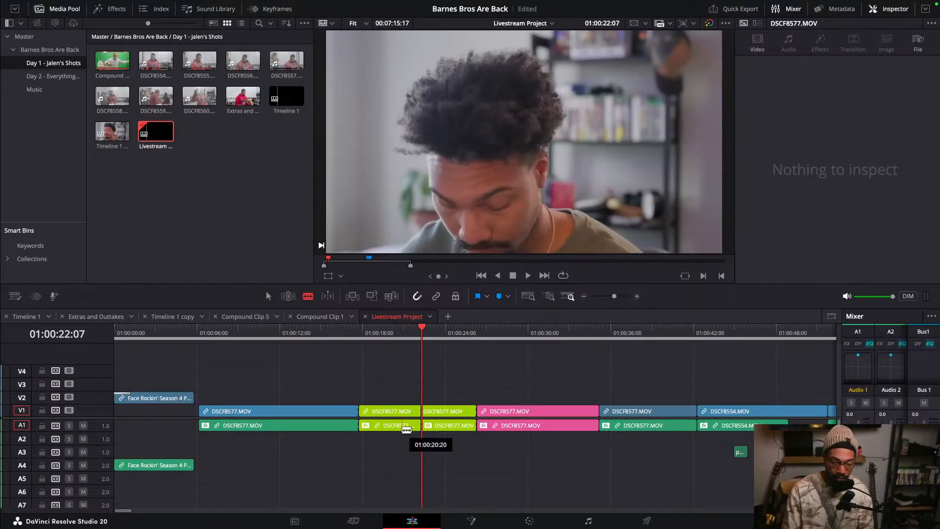
{"action": "left_click_drag", "start_coordinate": [392, 386], "coordinate": [398, 433]}
{"action": "left_click", "coordinate": [269, 296]}
{"action": "left_click_drag", "start_coordinate": [390, 380], "coordinate": [395, 440]}
{"action": "key", "text": "BackSpace"}
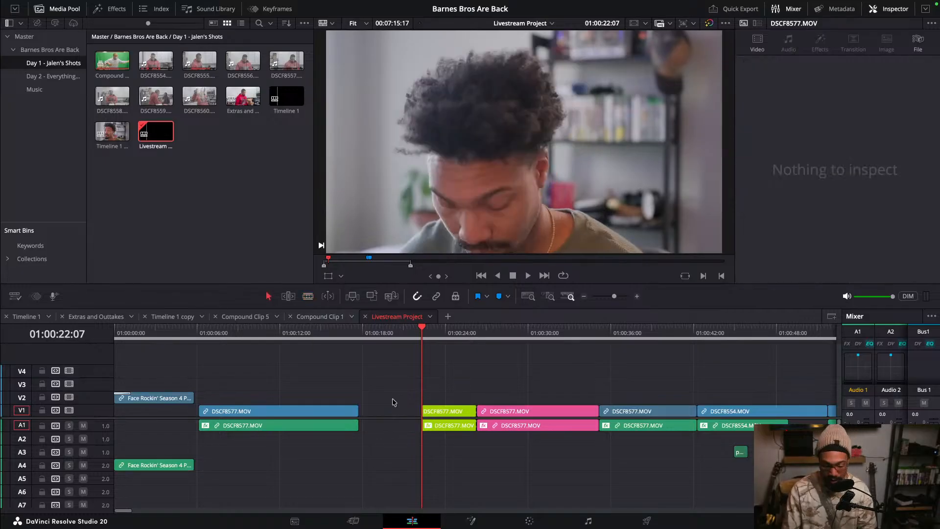
- Try pulling the following clips left into the gap, then undo the lime section edits
{"action": "key", "text": "y"}
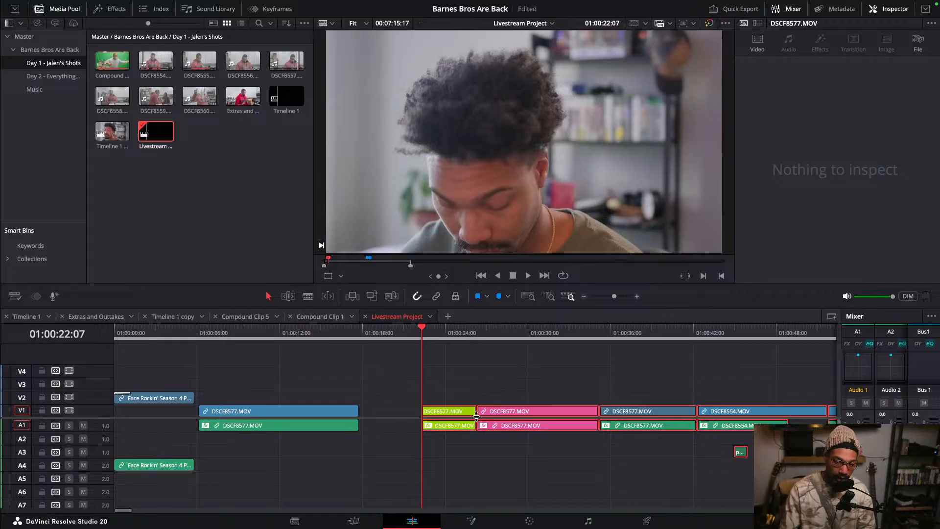
{"action": "left_click_drag", "start_coordinate": [462, 414], "coordinate": [399, 395]}
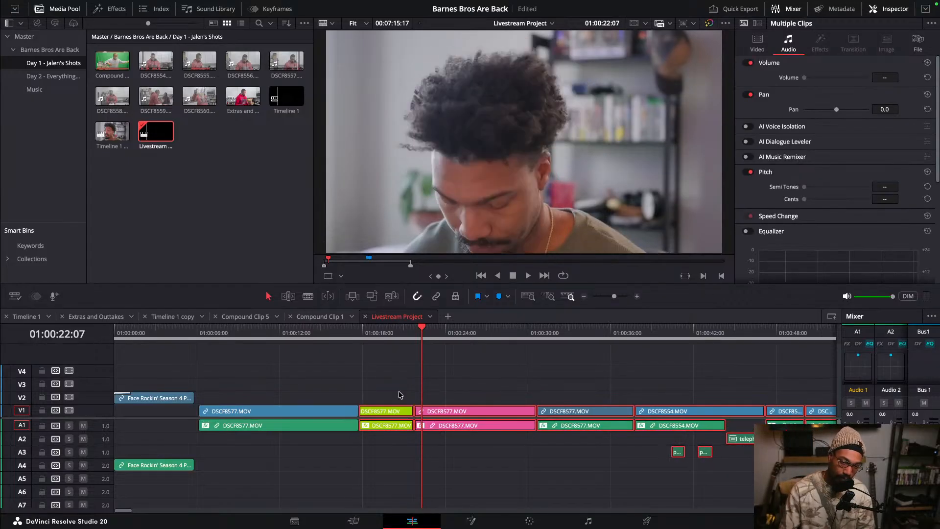
{"action": "key", "text": "ctrl+z"}
{"action": "key", "text": "ctrl+z"}
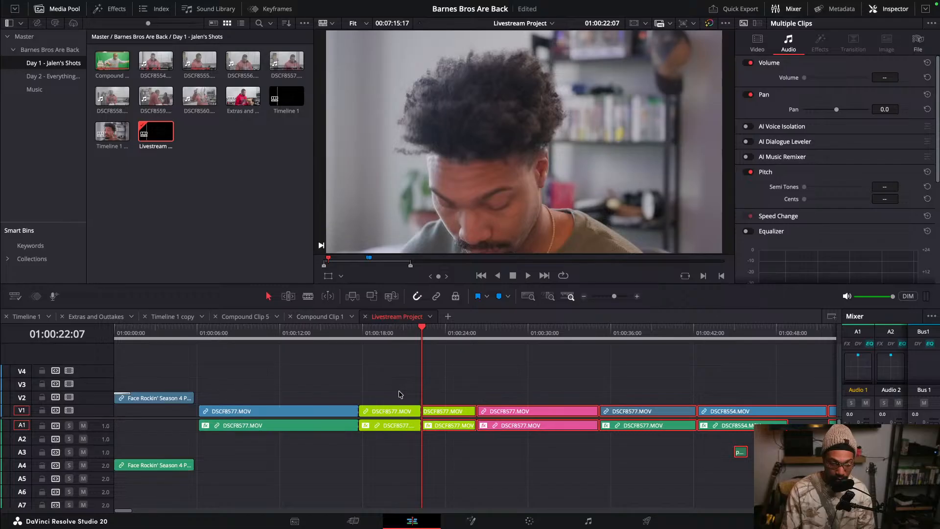
{"action": "key", "text": "ctrl+z"}
- Scrub the playhead to about 01:00:20:12 to review the lime section
{"action": "left_click", "coordinate": [330, 328]}
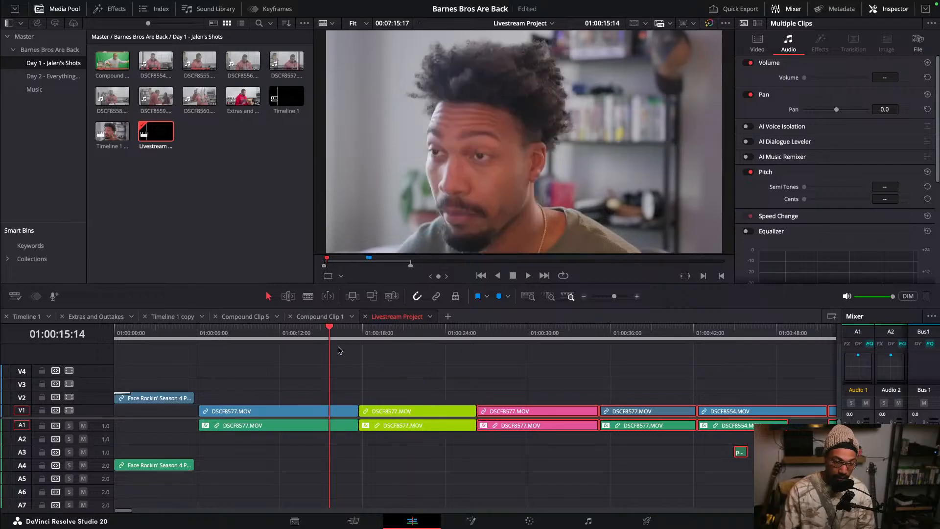
{"action": "left_click_drag", "start_coordinate": [333, 328], "coordinate": [397, 336]}
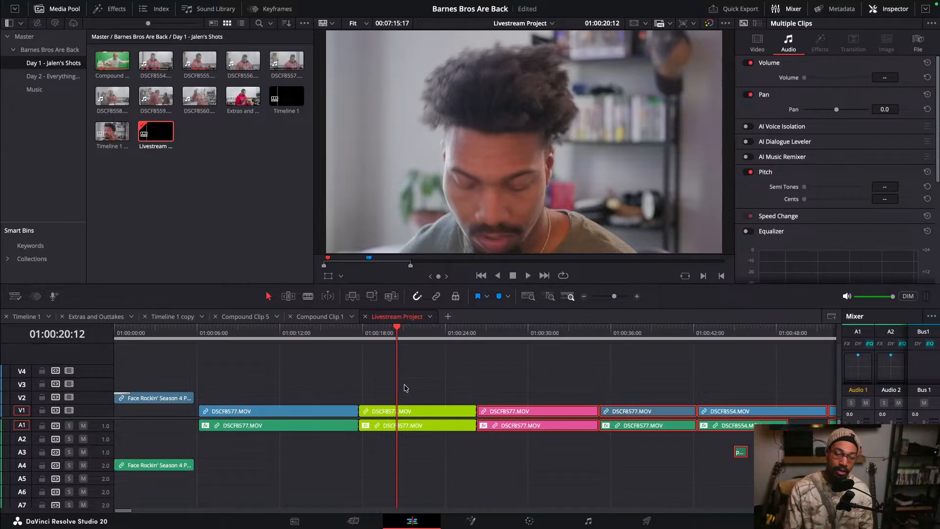
{"action": "left_click", "coordinate": [439, 392]}
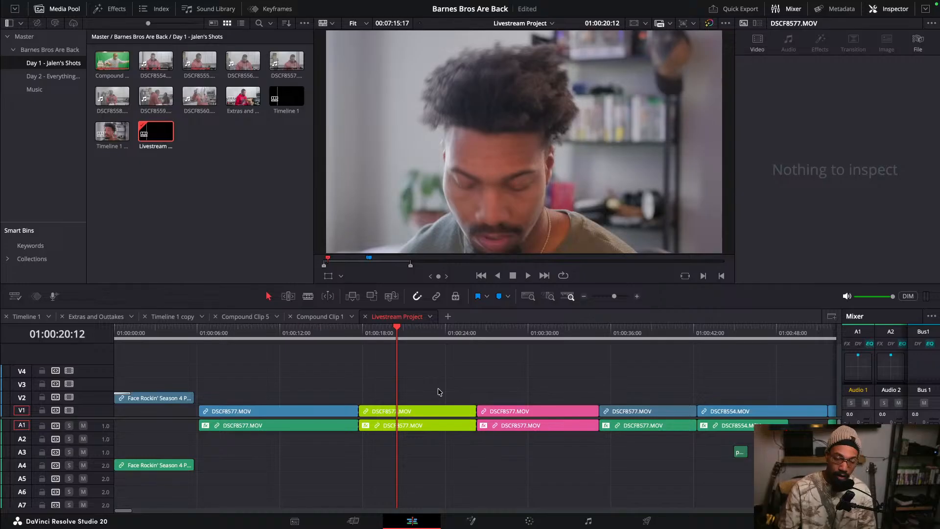
- Try blading the lime section at about 01:00:25:02 and ripple-trimming away its start
{"action": "key", "text": "ctrl+s"}
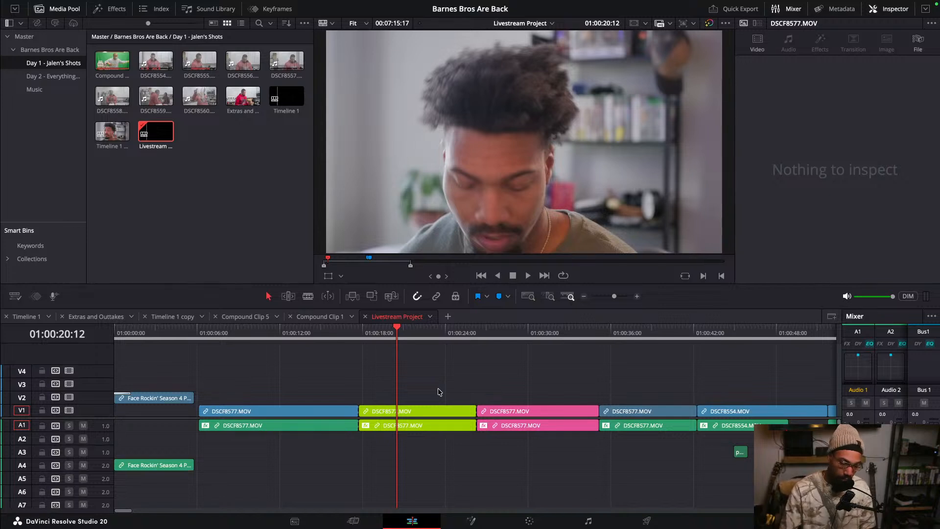
{"action": "left_click_drag", "start_coordinate": [335, 333], "coordinate": [460, 335]}
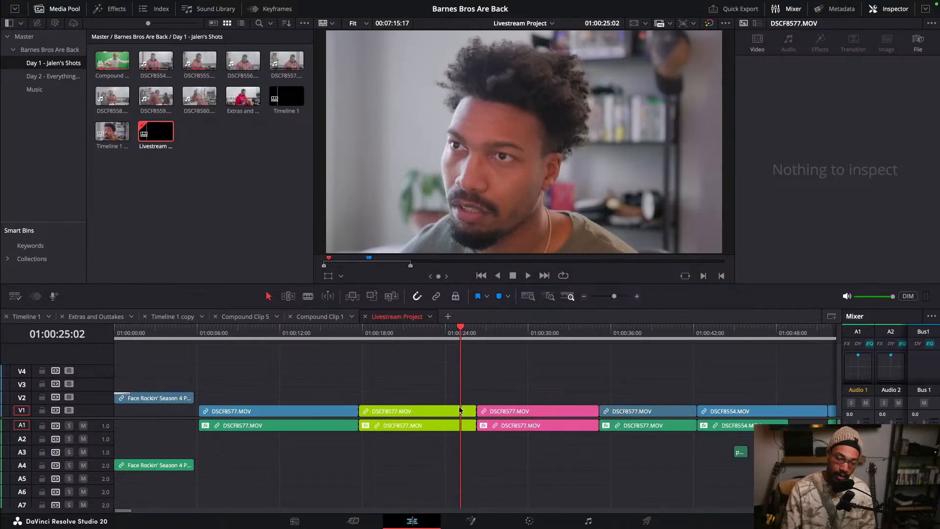
{"action": "key", "text": "ctrl+b"}
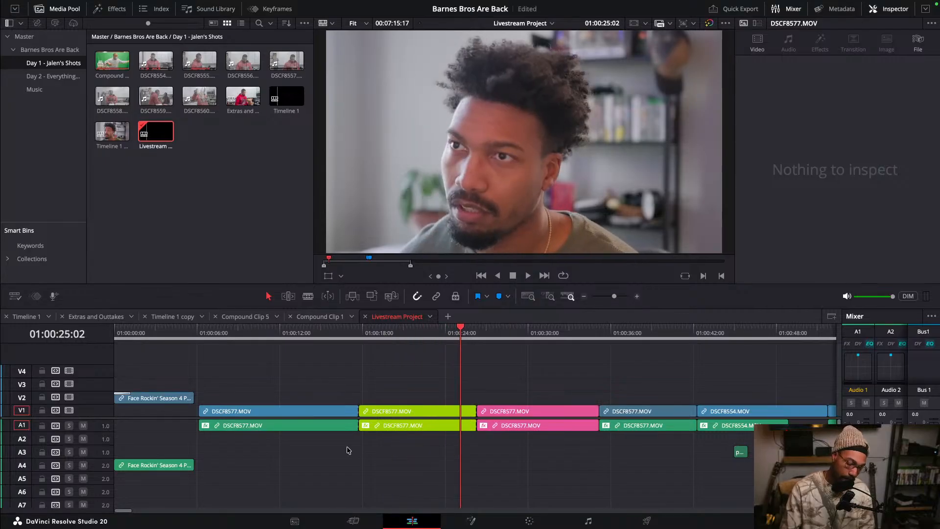
{"action": "key", "text": "shift+super+["}
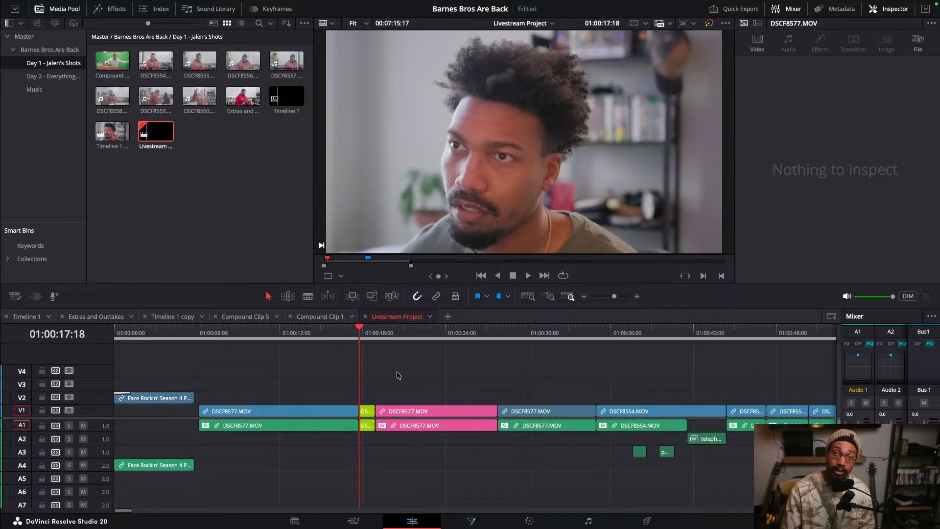
{"action": "key", "text": "super+s"}
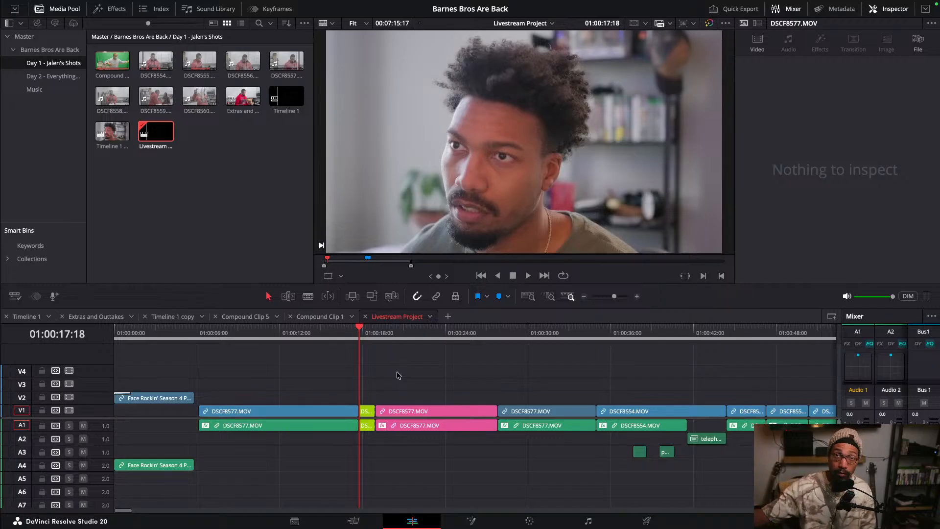
- Scrub around the shortened lime section to review the cut
{"action": "scroll", "coordinate": [398, 375], "scroll_direction": "down", "scroll_amount": 3}
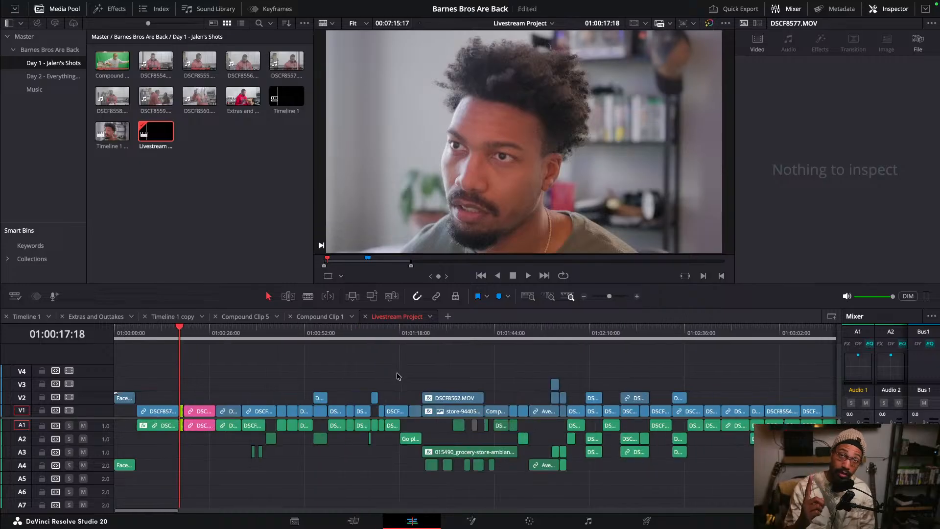
{"action": "scroll", "coordinate": [372, 374], "scroll_direction": "up", "scroll_amount": 4}
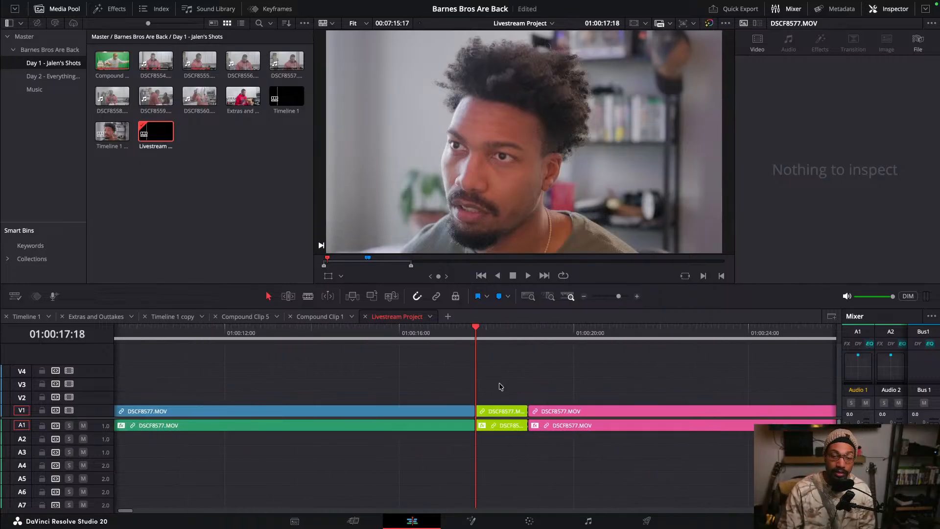
{"action": "mouse_move", "coordinate": [487, 332]}
{"action": "left_mouse_down"}
{"action": "mouse_move", "coordinate": [516, 330]}
{"action": "mouse_move", "coordinate": [495, 336]}
{"action": "left_mouse_up"}
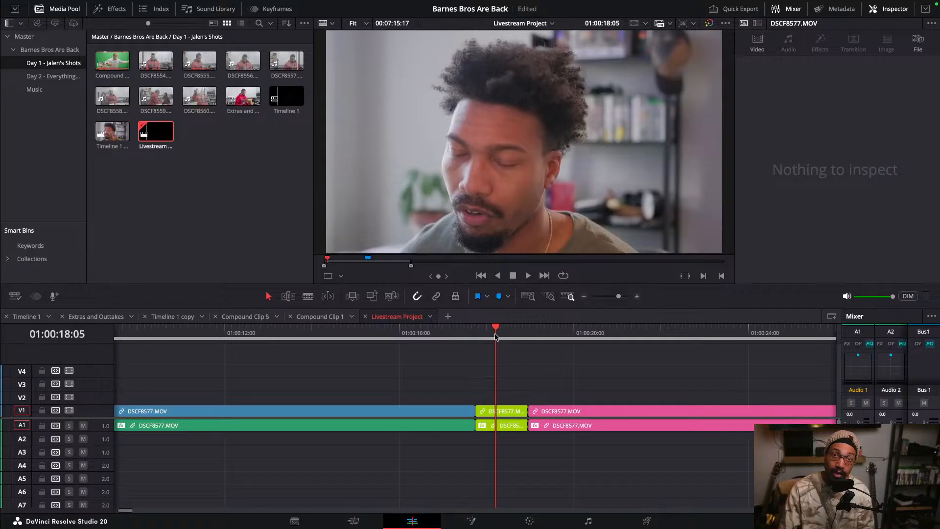
{"action": "scroll", "coordinate": [502, 358], "scroll_direction": "down", "scroll_amount": 2}
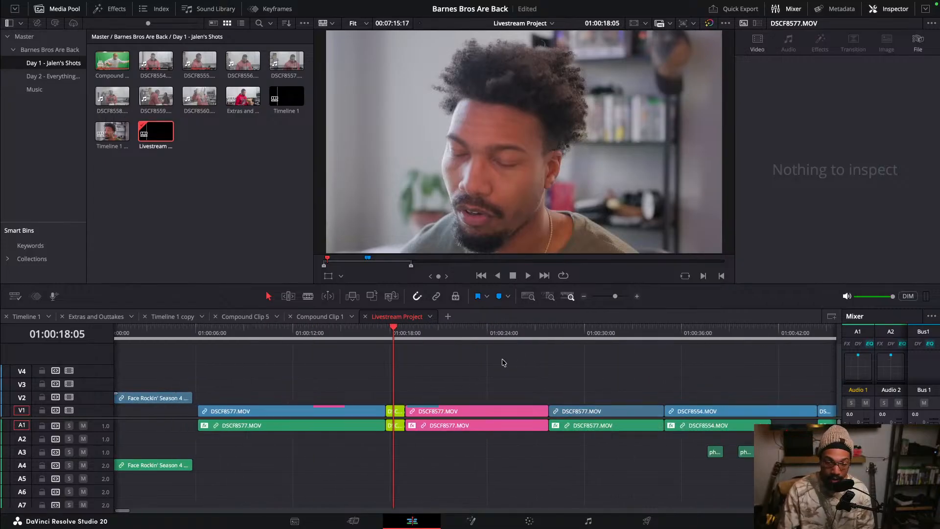
{"action": "scroll", "coordinate": [501, 358], "scroll_direction": "up", "scroll_amount": 1}
{"action": "left_click_drag", "start_coordinate": [481, 330], "coordinate": [514, 352]}
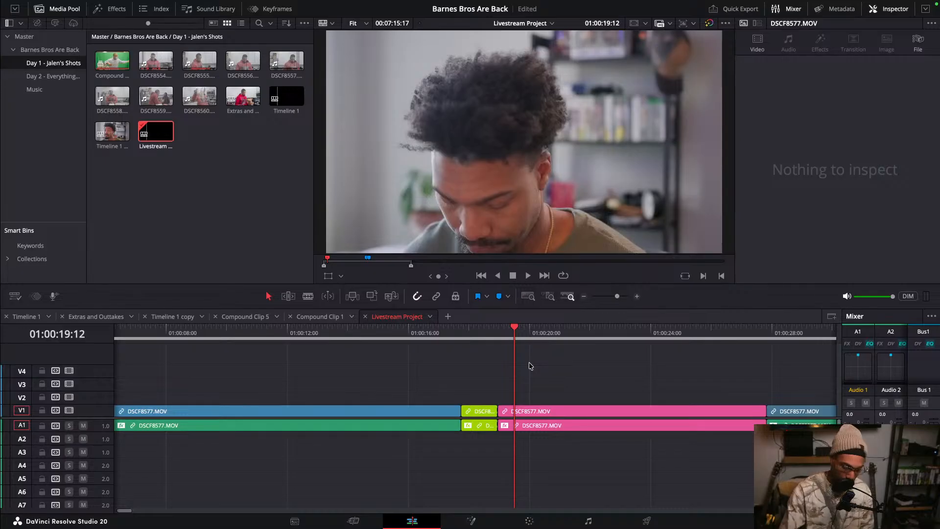
{"action": "scroll", "coordinate": [563, 398], "scroll_direction": "down", "scroll_amount": 3}
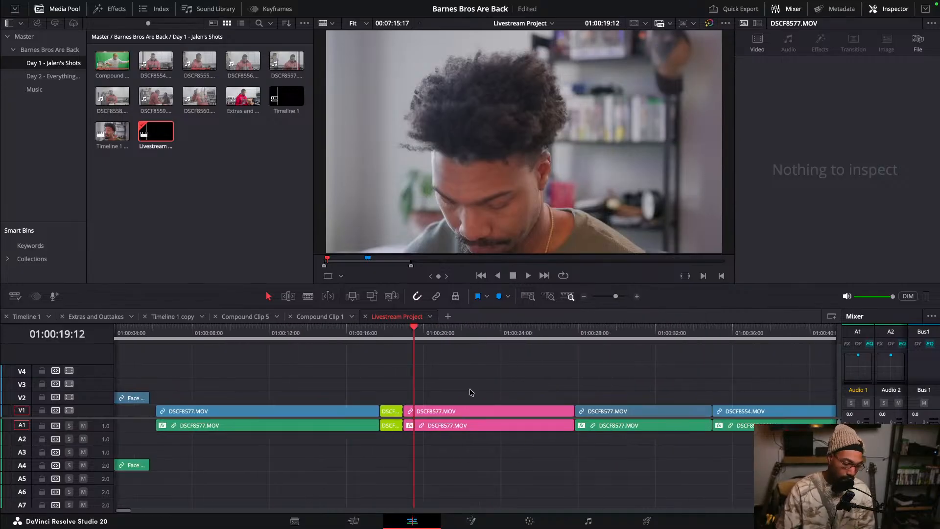
{"action": "scroll", "coordinate": [480, 390], "scroll_direction": "up", "scroll_amount": 3}
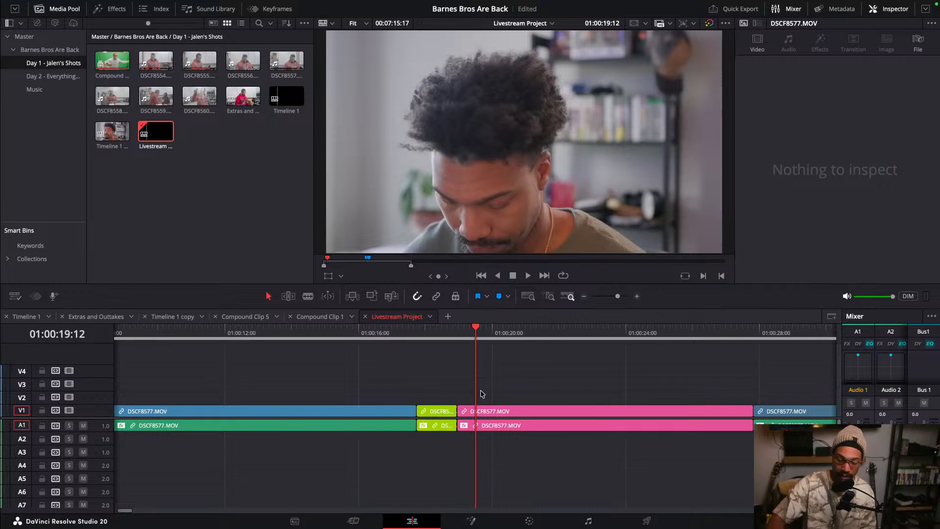
{"action": "scroll", "coordinate": [482, 394], "scroll_direction": "down", "scroll_amount": 3}
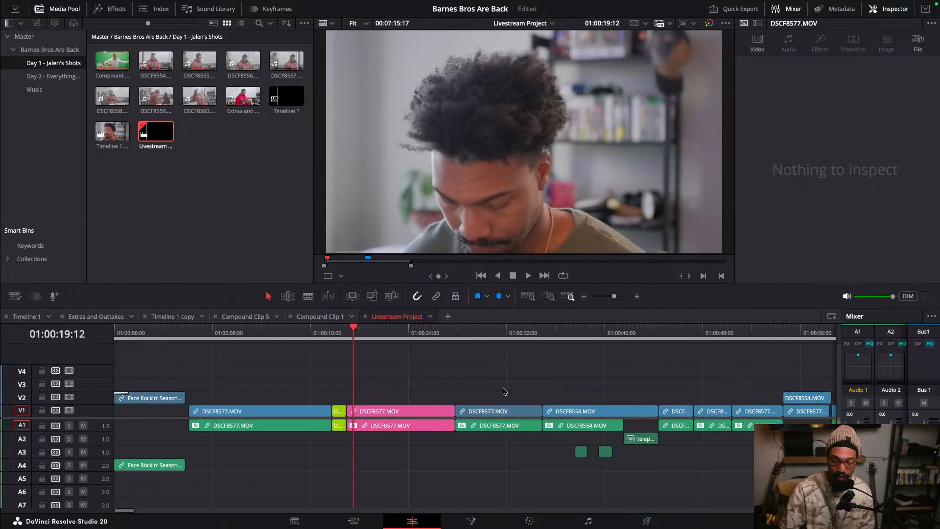
{"action": "scroll", "coordinate": [503, 391], "scroll_direction": "down", "scroll_amount": 1}
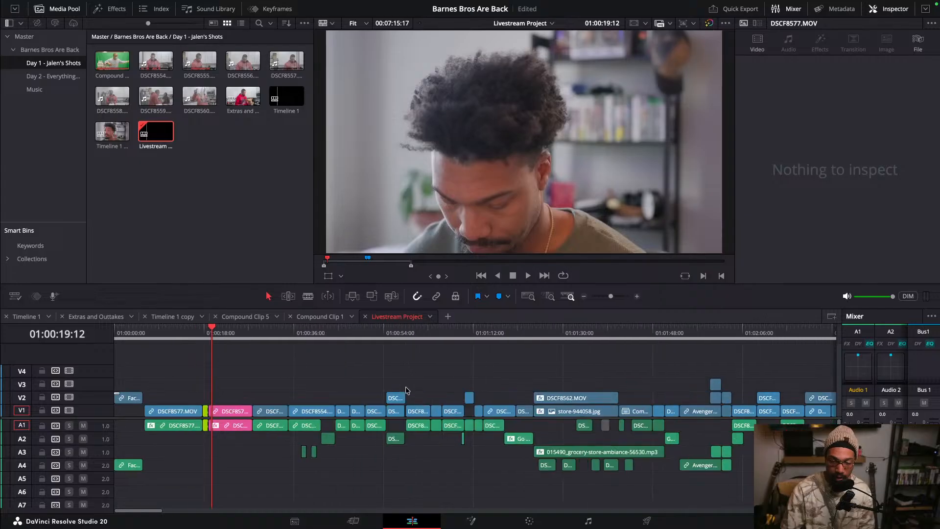
{"action": "scroll", "coordinate": [404, 404], "scroll_direction": "up", "scroll_amount": 5}
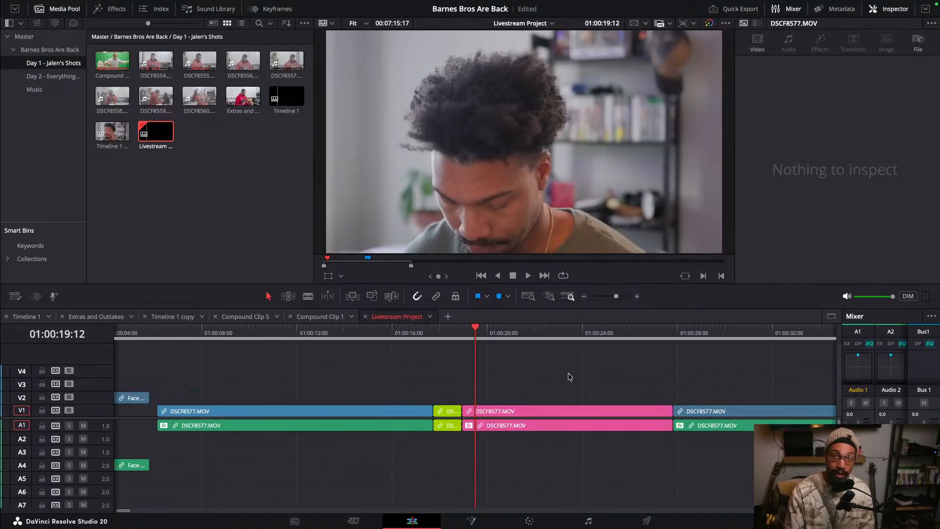
- Try deleting the pink section, then undo the last three edits
{"action": "key", "text": "Delete"}
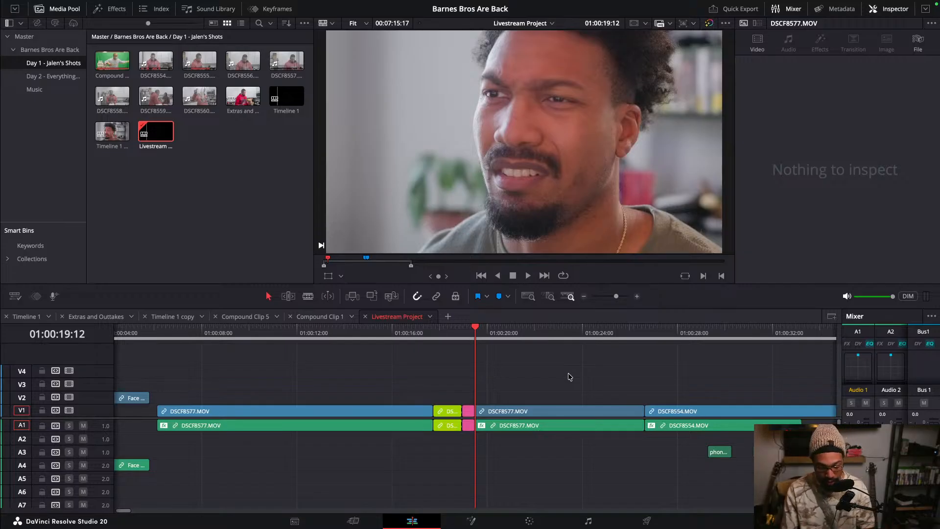
{"action": "key", "text": "super+z"}
{"action": "key", "text": "super+z"}
{"action": "key", "text": "super+z"}
{"action": "key", "text": "super+z"}
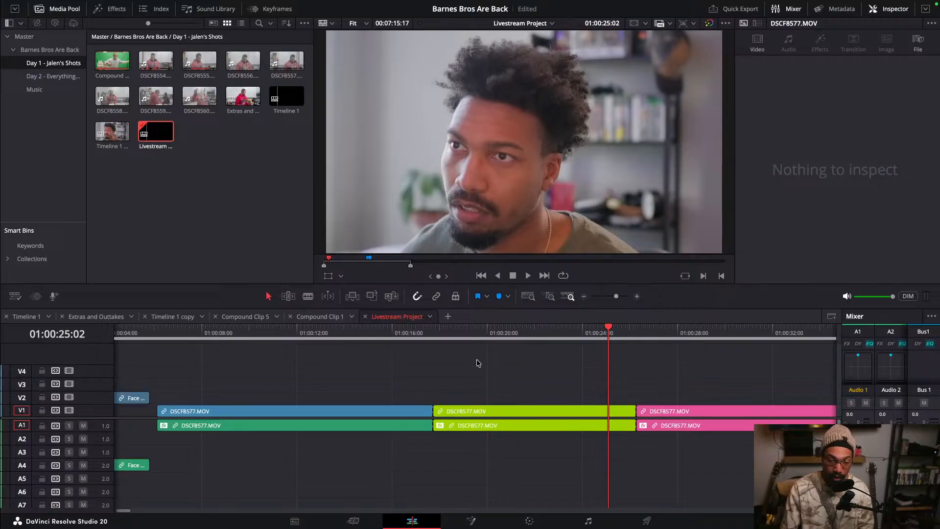
- Try blading the lime section at about 01:00:23:10, then undo the cut
{"action": "key", "text": "b"}
{"action": "left_click", "coordinate": [463, 424]}
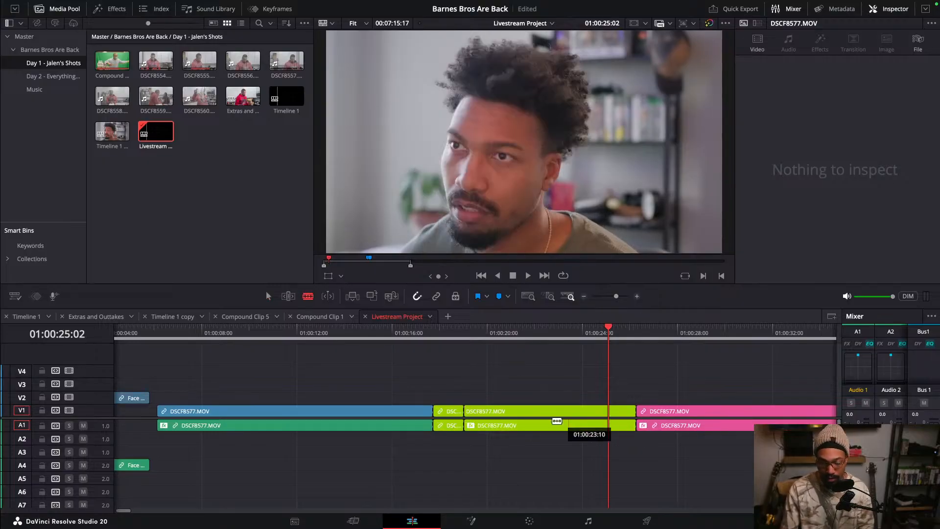
{"action": "key", "text": "super+z"}
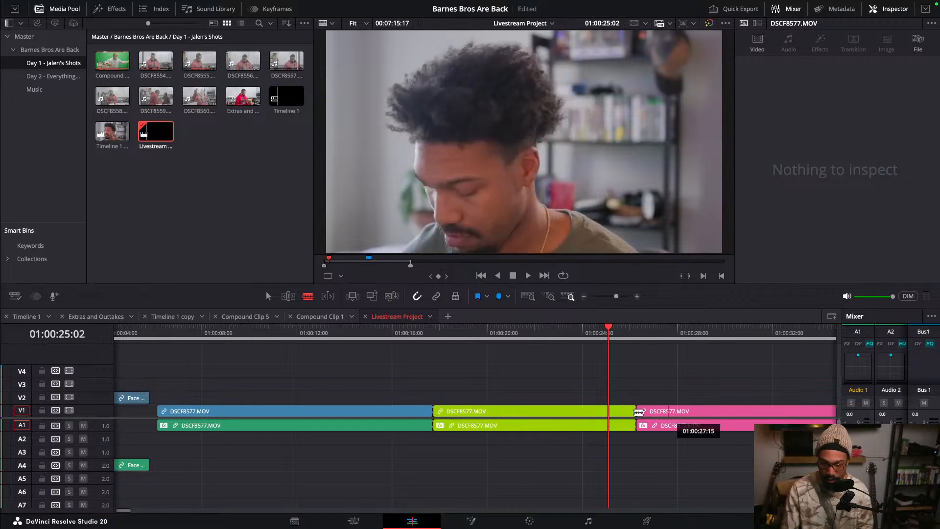
- Blade the lime section at about 01:00:19:12 and delete its second part
{"action": "left_click", "coordinate": [472, 425]}
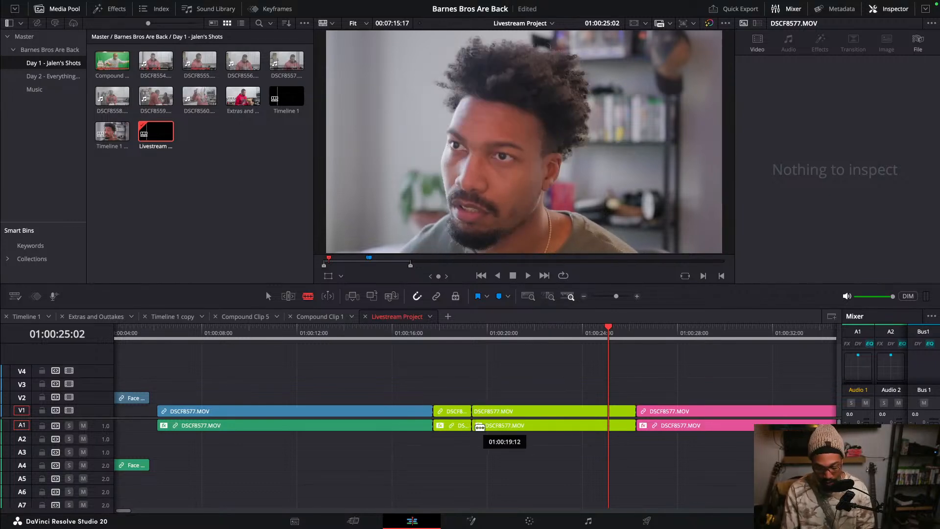
{"action": "key", "text": "a"}
{"action": "left_click", "coordinate": [493, 412]}
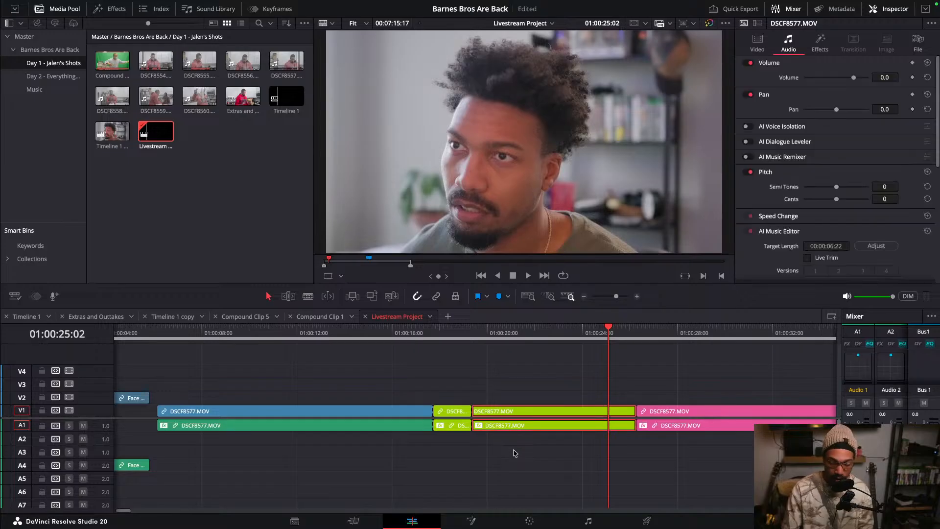
{"action": "key", "text": "BackSpace"}
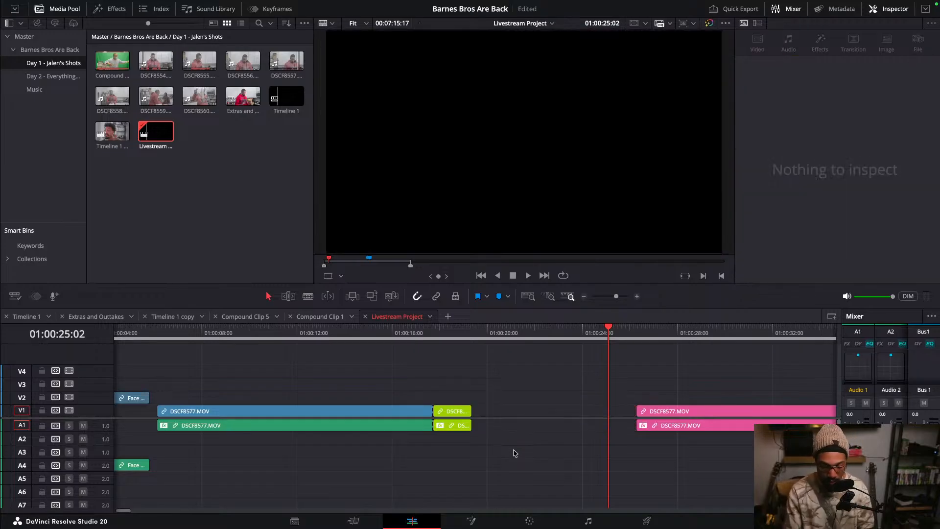
- Move all following clips left to close the gap after the lime section
{"action": "key", "text": "alt+y"}
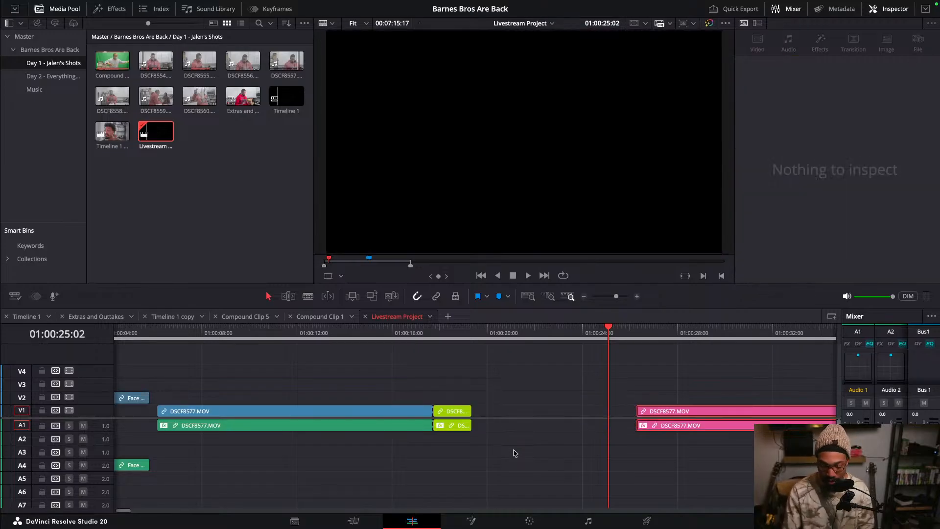
{"action": "left_click_drag", "start_coordinate": [514, 454], "coordinate": [575, 449]}
{"action": "scroll", "coordinate": [578, 450], "scroll_direction": "down", "scroll_amount": 6}
{"action": "scroll", "coordinate": [577, 451], "scroll_direction": "up", "scroll_amount": 3}
{"action": "scroll", "coordinate": [576, 450], "scroll_direction": "up", "scroll_amount": 4}
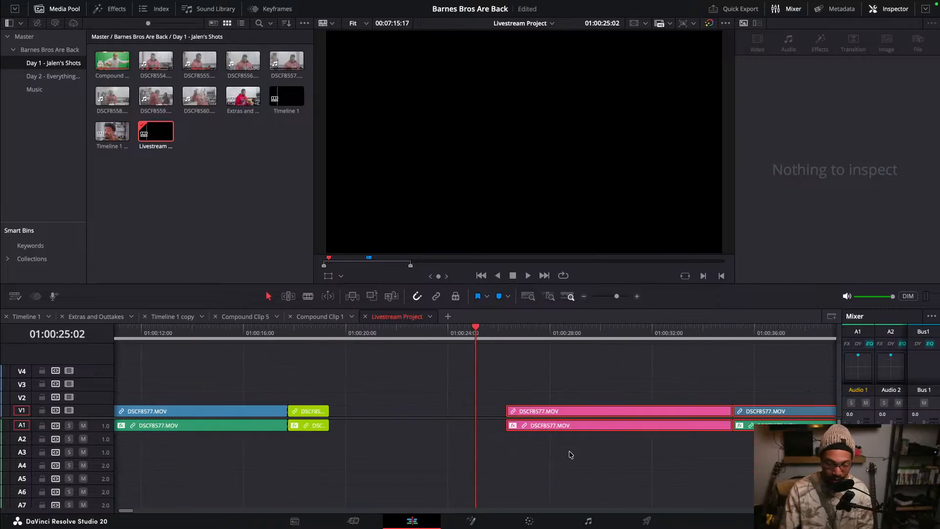
{"action": "left_click_drag", "start_coordinate": [572, 413], "coordinate": [398, 413]}
{"action": "left_click", "coordinate": [406, 373]}
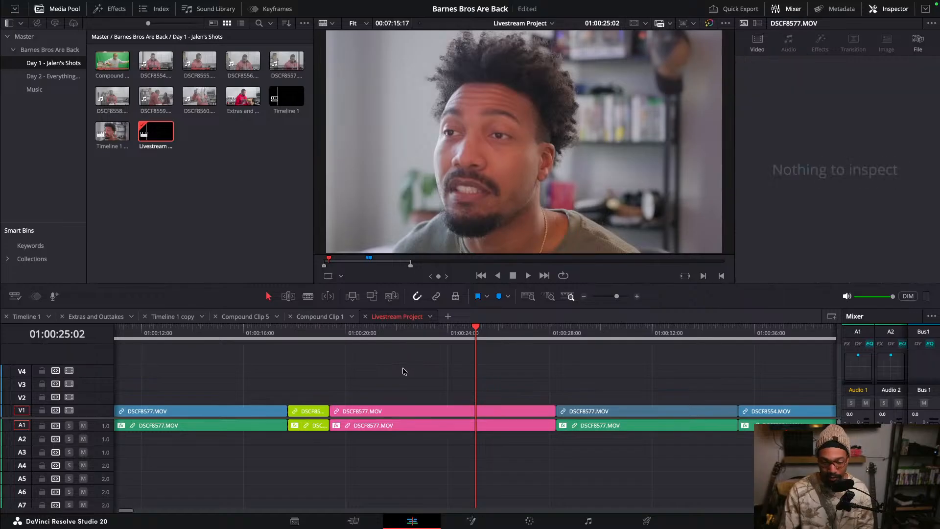
- Blade the pink section at about 01:00:20:17
{"action": "left_click_drag", "start_coordinate": [332, 338], "coordinate": [364, 339]}
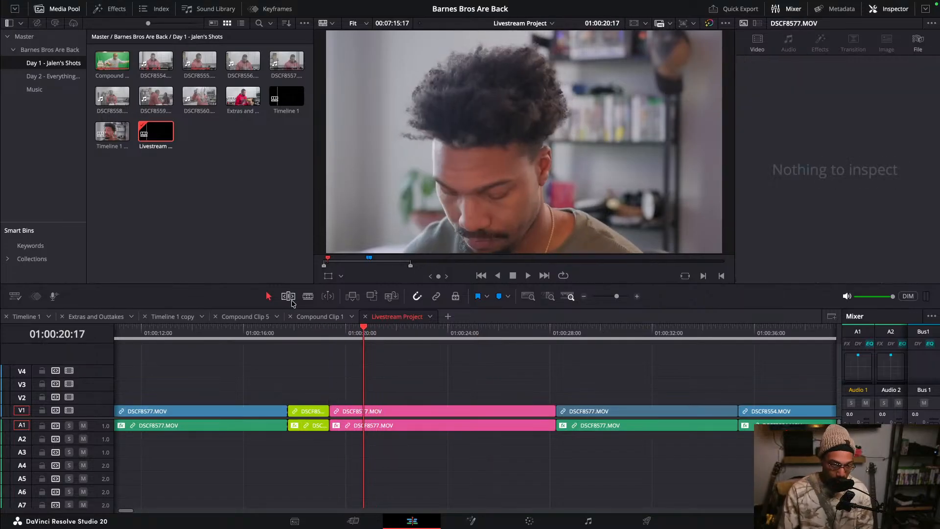
{"action": "left_click", "coordinate": [308, 296]}
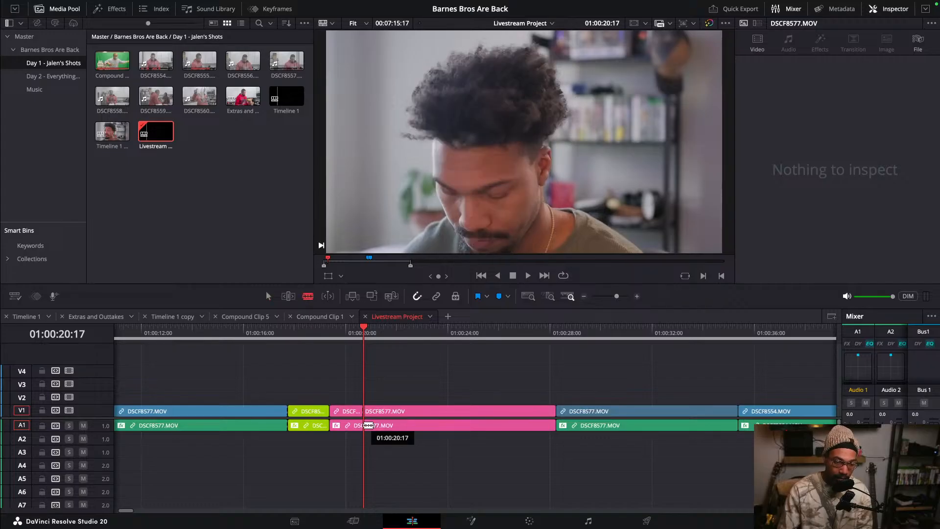
{"action": "left_click", "coordinate": [364, 425]}
{"action": "key", "text": "a"}
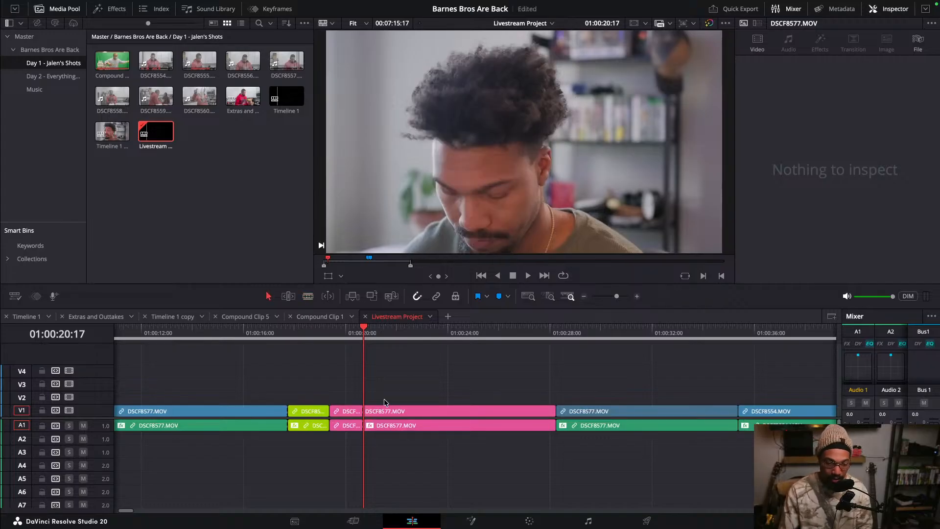
- Delete the pink section's part after the cut
{"action": "key", "text": "ctrl+s"}
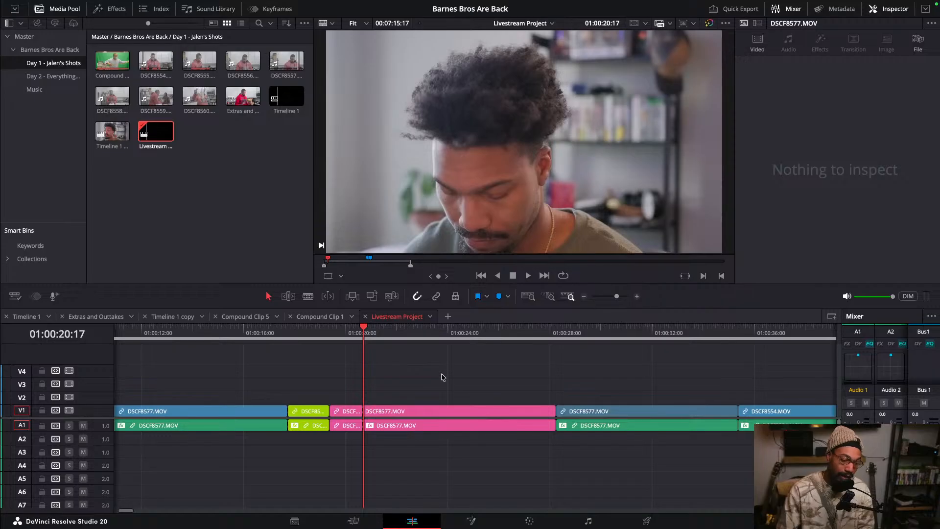
{"action": "left_click_drag", "start_coordinate": [424, 369], "coordinate": [458, 454]}
{"action": "key", "text": "BackSpace"}
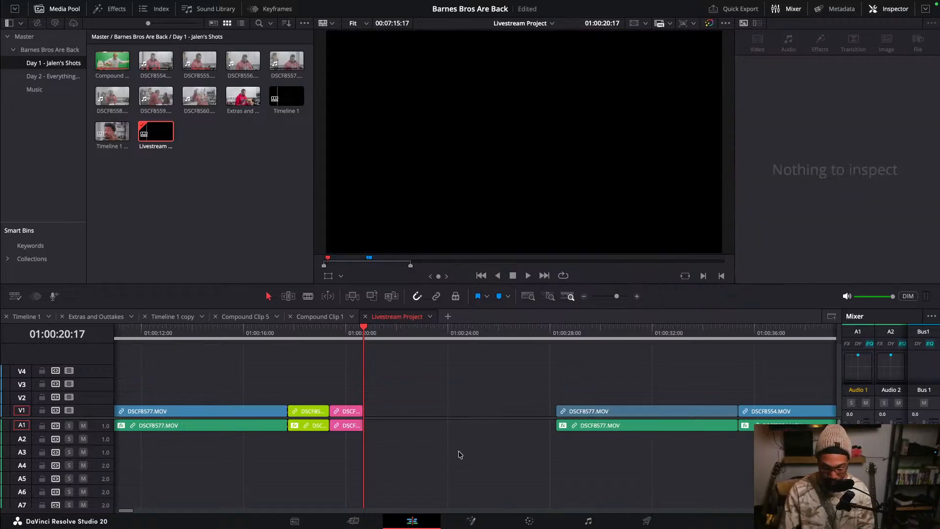
- Select all clips after the gap and pull them left to close it
{"action": "key", "text": "ctrl+s"}
{"action": "key", "text": "y"}
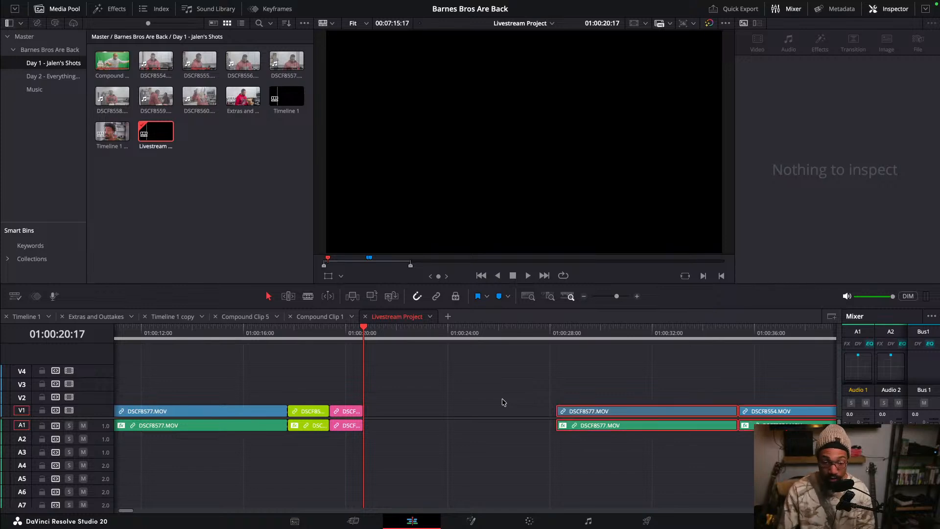
{"action": "left_click_drag", "start_coordinate": [621, 413], "coordinate": [428, 413]}
{"action": "key", "text": "super+minus"}
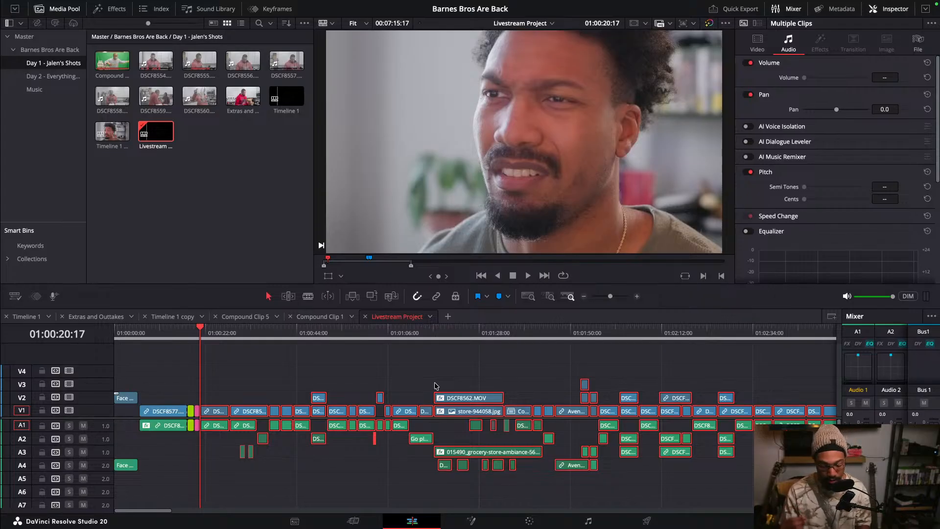
{"action": "left_click", "coordinate": [285, 354]}
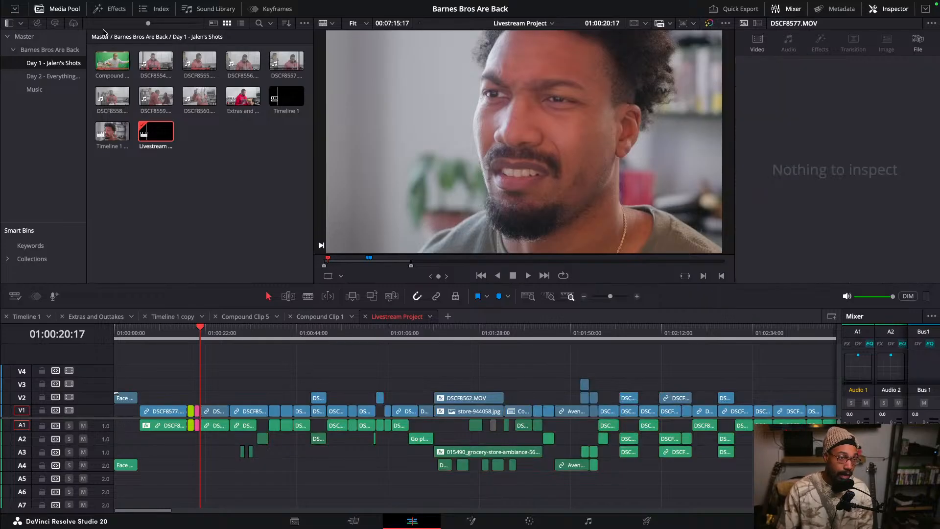
- Open the Keyboard Customization window
{"action": "mouse_move", "coordinate": [40, 3]}
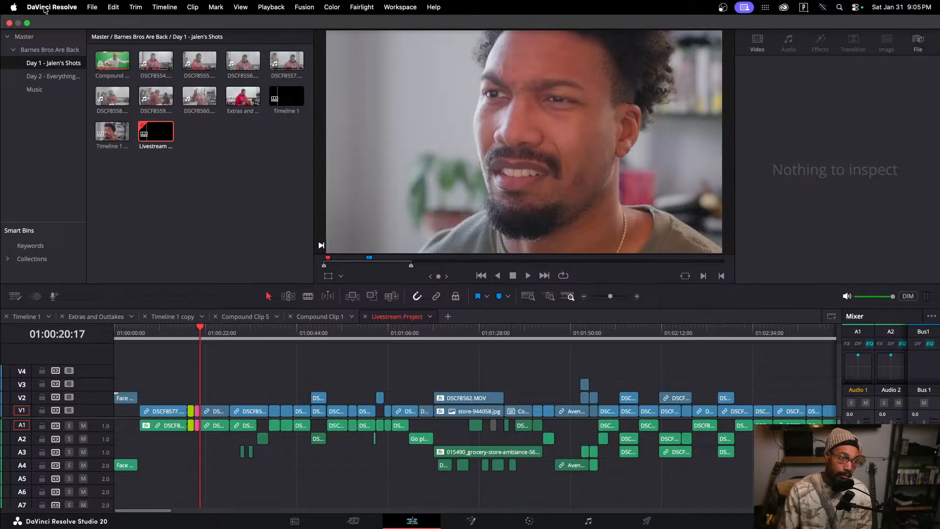
{"action": "left_click", "coordinate": [41, 8]}
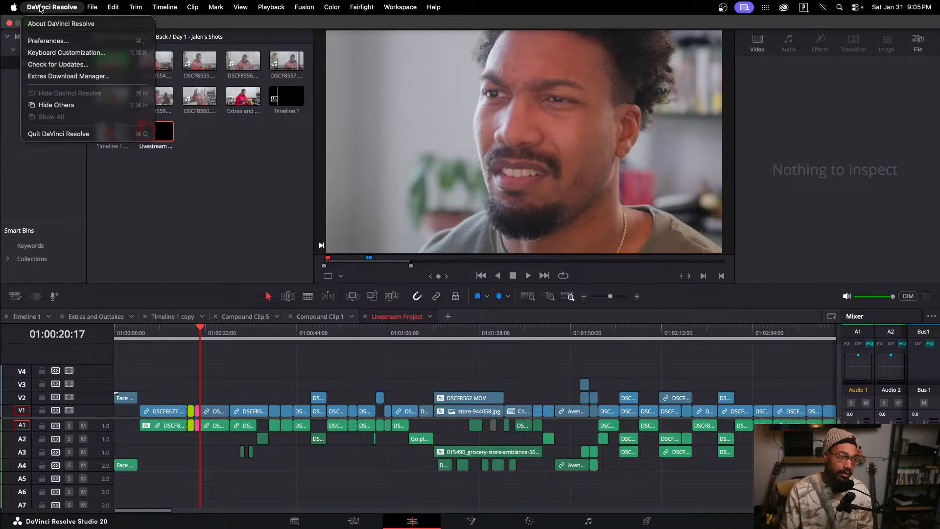
{"action": "left_click", "coordinate": [57, 54]}
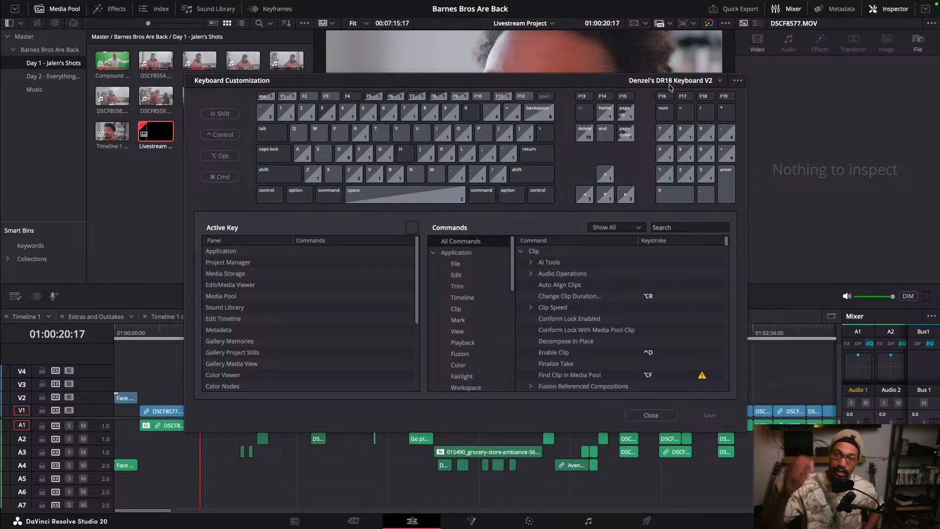
- Switch the keyboard preset to DaVinci Resolve and search its commands for ripple to review their keystrokes
{"action": "left_click", "coordinate": [720, 82]}
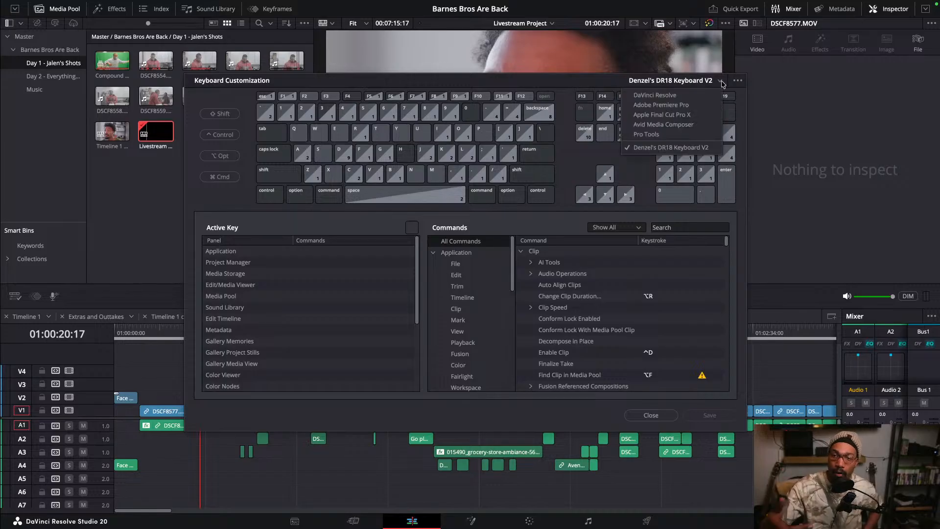
{"action": "left_click", "coordinate": [693, 95]}
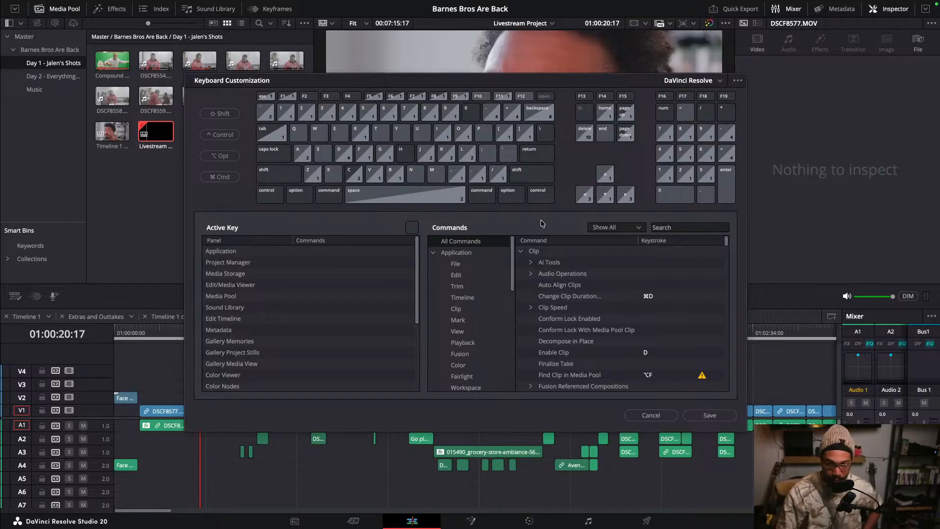
{"action": "left_click", "coordinate": [672, 228]}
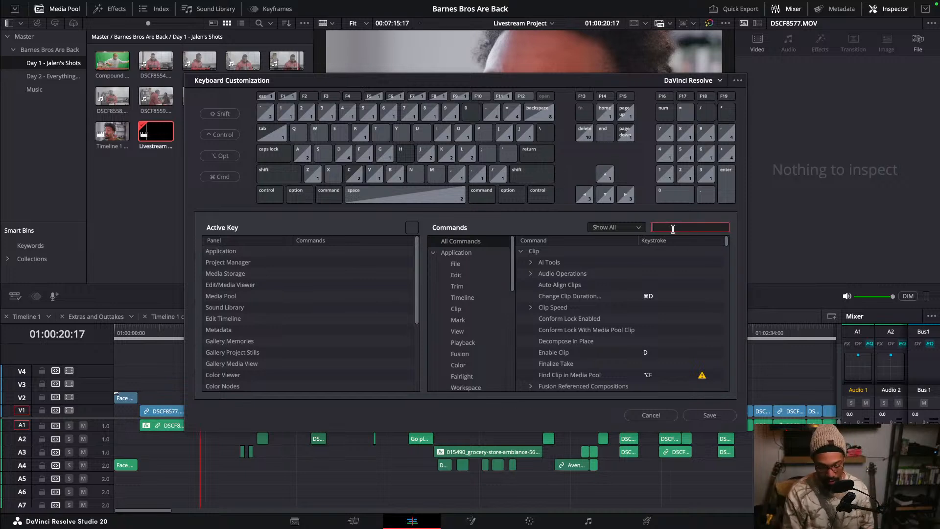
{"action": "type", "text": "ri"}
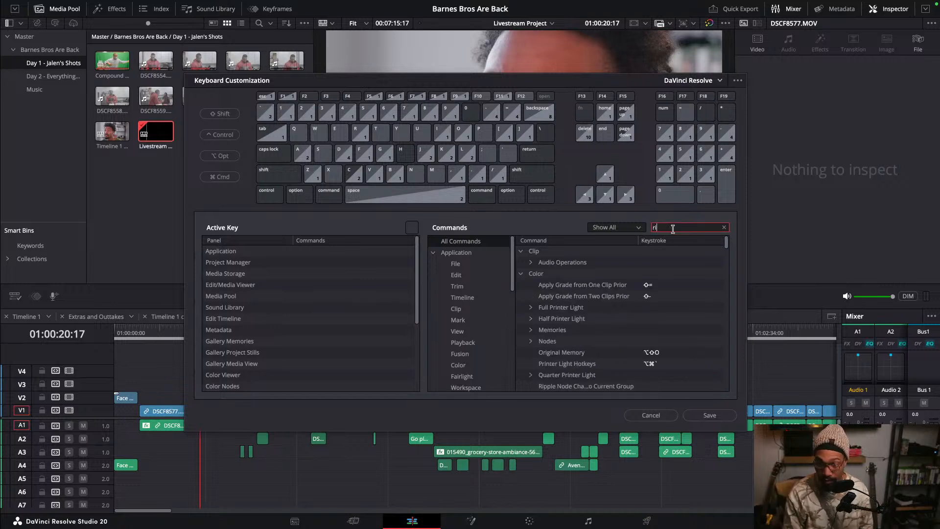
{"action": "type", "text": "pple"}
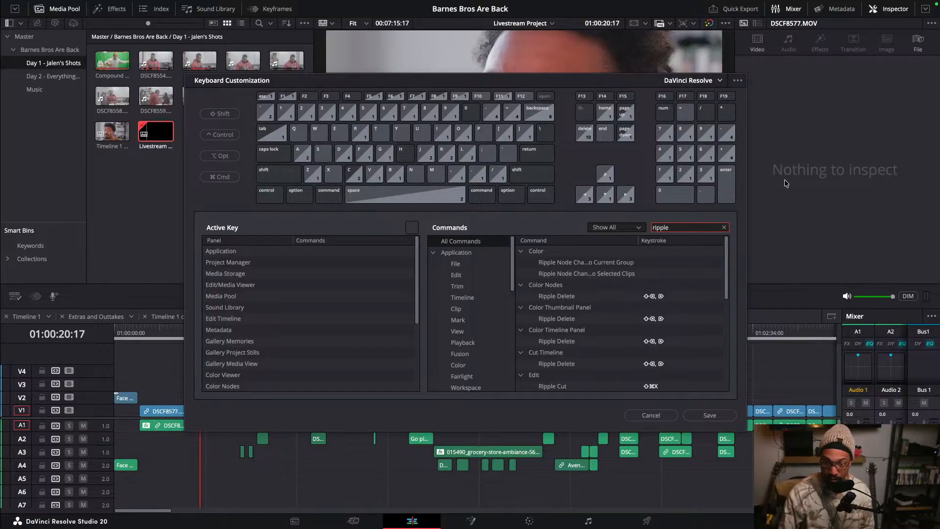
{"action": "scroll", "coordinate": [615, 334], "scroll_direction": "down", "scroll_amount": 2}
{"action": "left_click", "coordinate": [616, 331]}
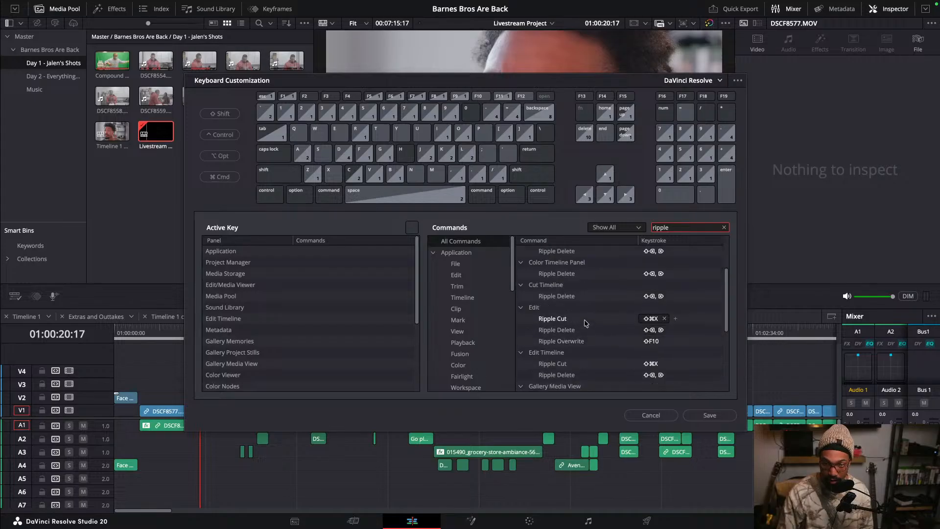
{"action": "left_click", "coordinate": [724, 227]}
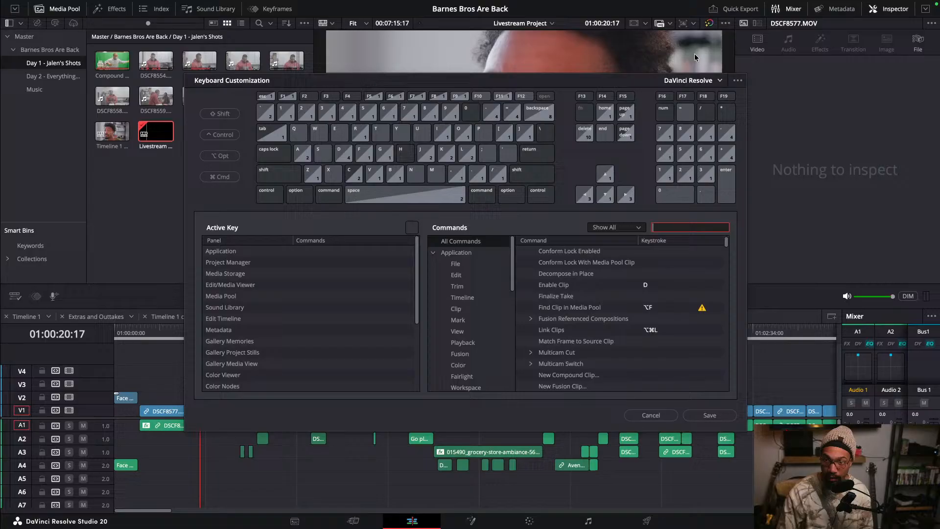
- Switch back to the Denzel's DR18 Keyboard V2 preset and search its commands for ripple
{"action": "left_click", "coordinate": [718, 81]}
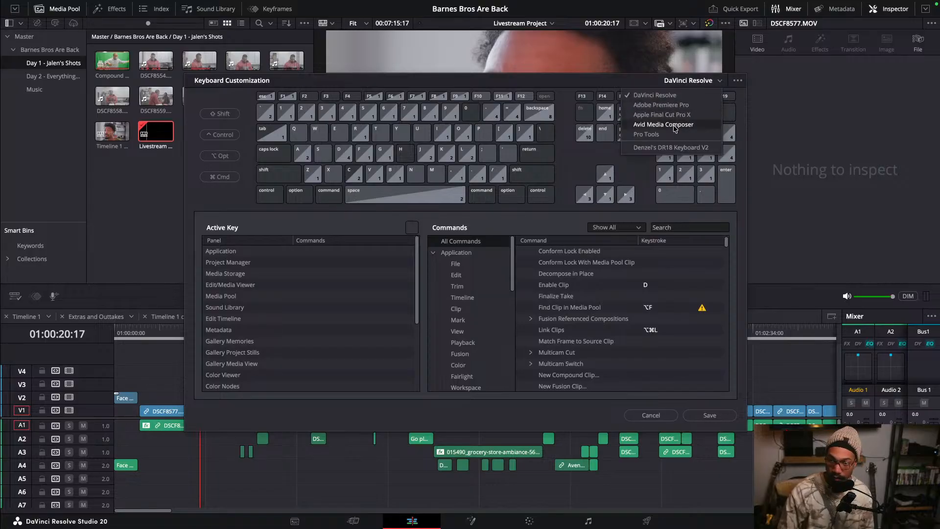
{"action": "left_click", "coordinate": [670, 148]}
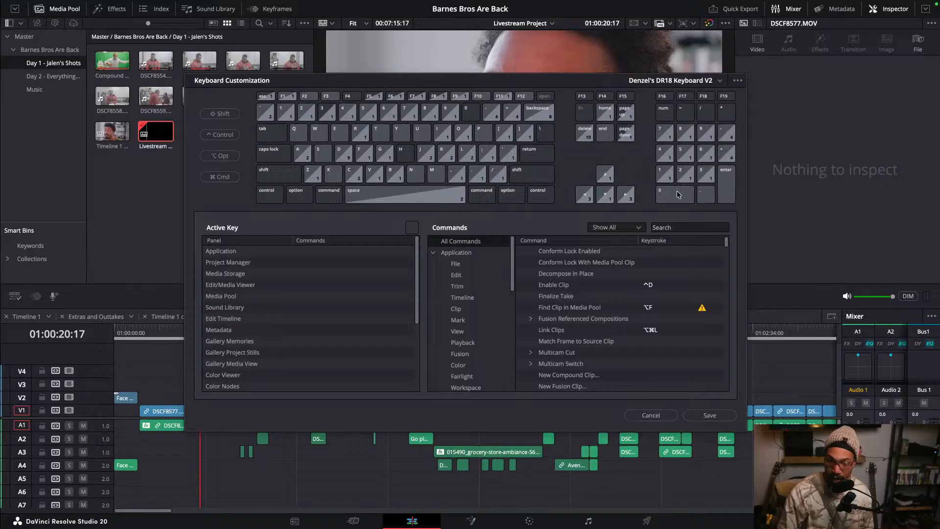
{"action": "left_click", "coordinate": [680, 227]}
{"action": "type", "text": "ri"}
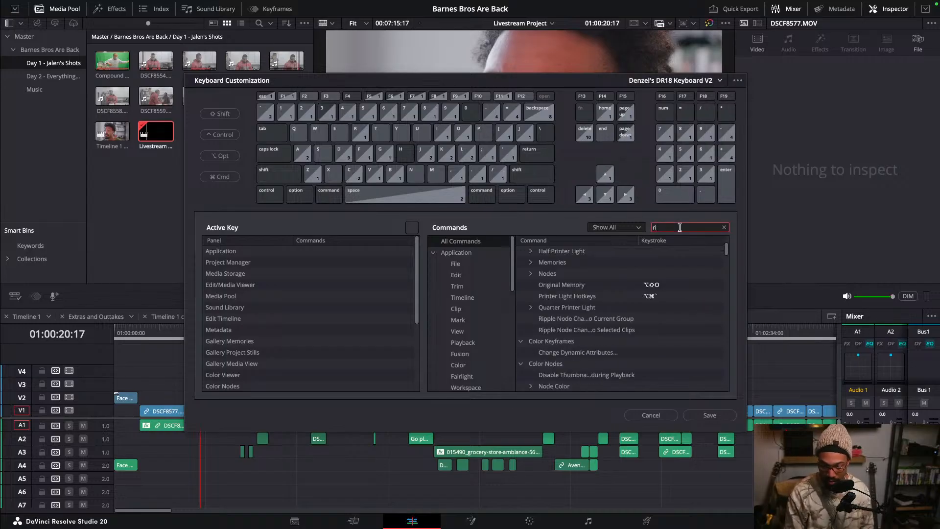
{"action": "type", "text": "pple"}
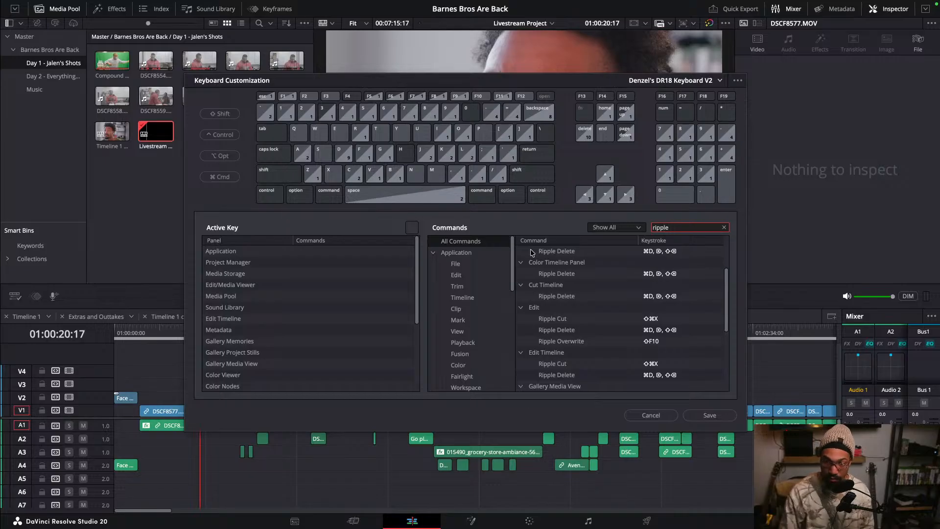
{"action": "scroll", "coordinate": [563, 274], "scroll_direction": "down", "scroll_amount": 5}
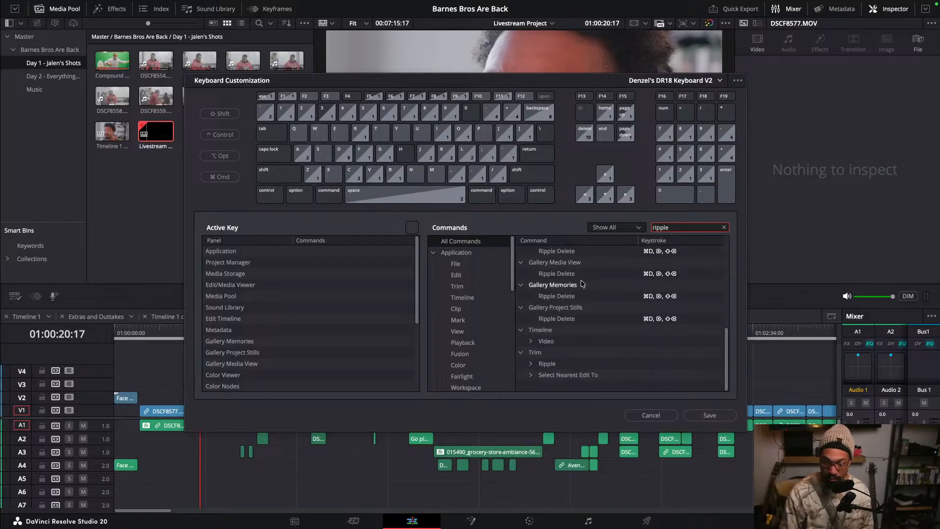
{"action": "scroll", "coordinate": [604, 310], "scroll_direction": "up", "scroll_amount": 3}
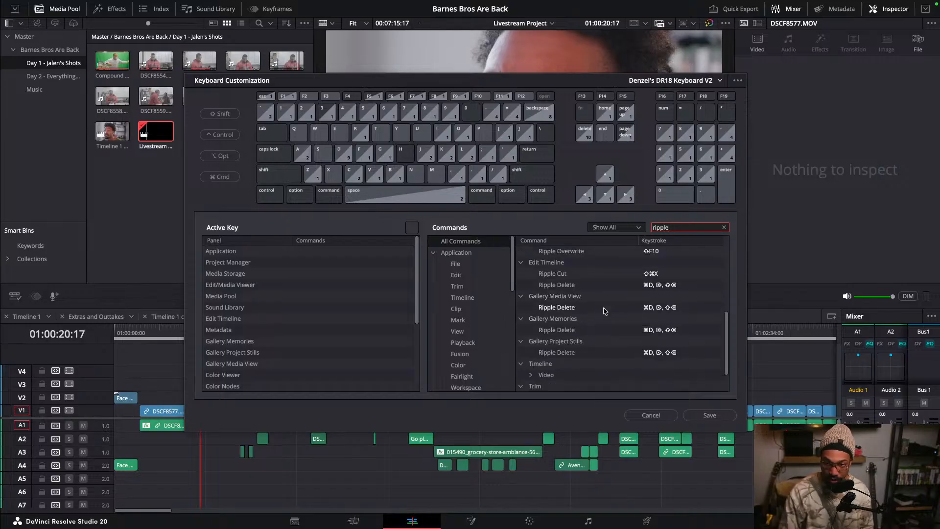
{"action": "scroll", "coordinate": [605, 308], "scroll_direction": "up", "scroll_amount": 2}
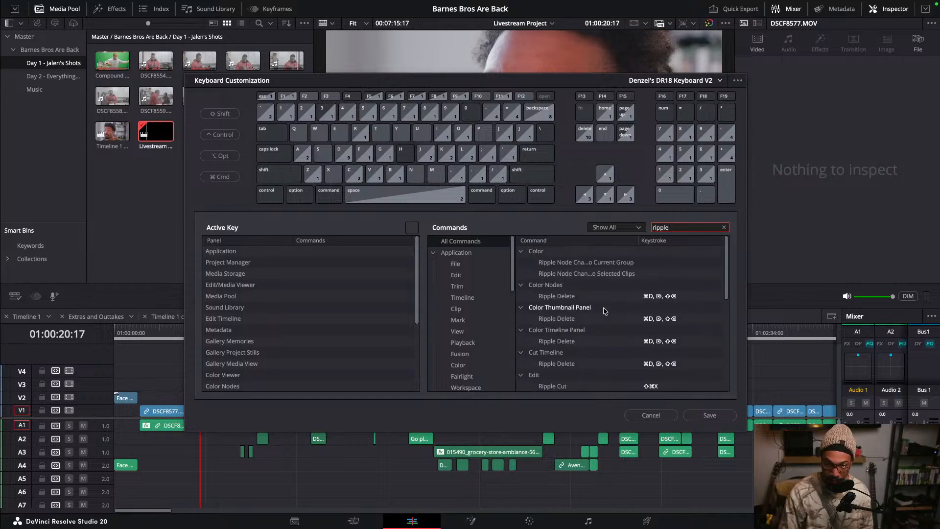
{"action": "left_click", "coordinate": [724, 228]}
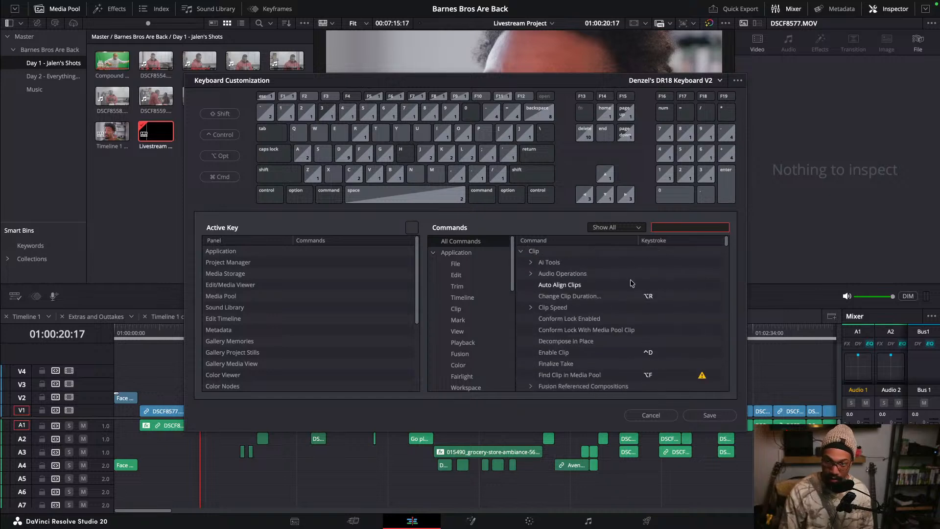
- Browse the Edit, Trim and Timeline command lists and their keystrokes
{"action": "left_click", "coordinate": [464, 264]}
{"action": "left_click", "coordinate": [466, 275]}
{"action": "scroll", "coordinate": [549, 306], "scroll_direction": "down", "scroll_amount": 2}
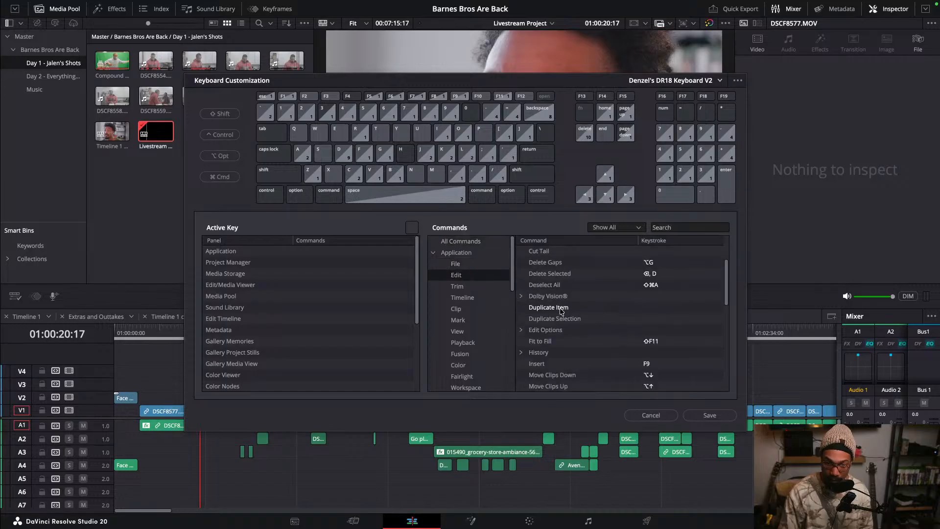
{"action": "scroll", "coordinate": [560, 308], "scroll_direction": "down", "scroll_amount": 5}
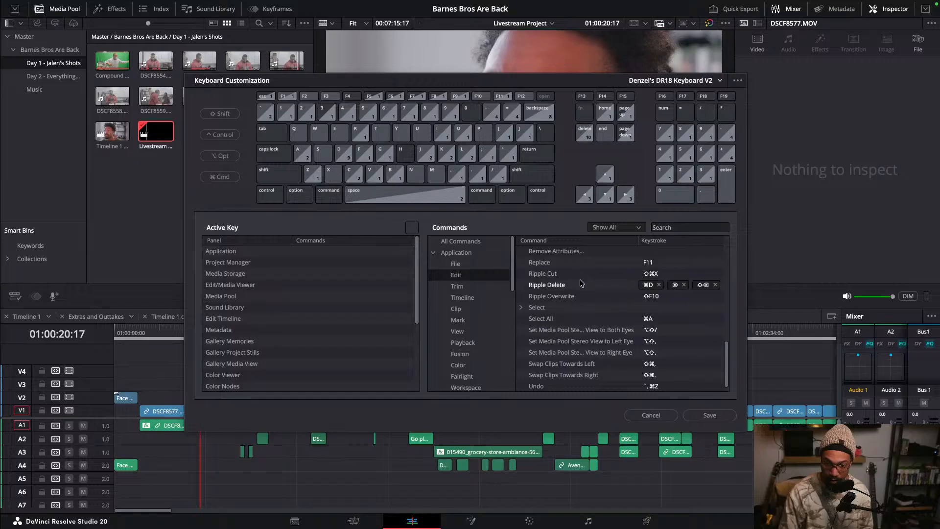
{"action": "scroll", "coordinate": [574, 287], "scroll_direction": "down", "scroll_amount": 1}
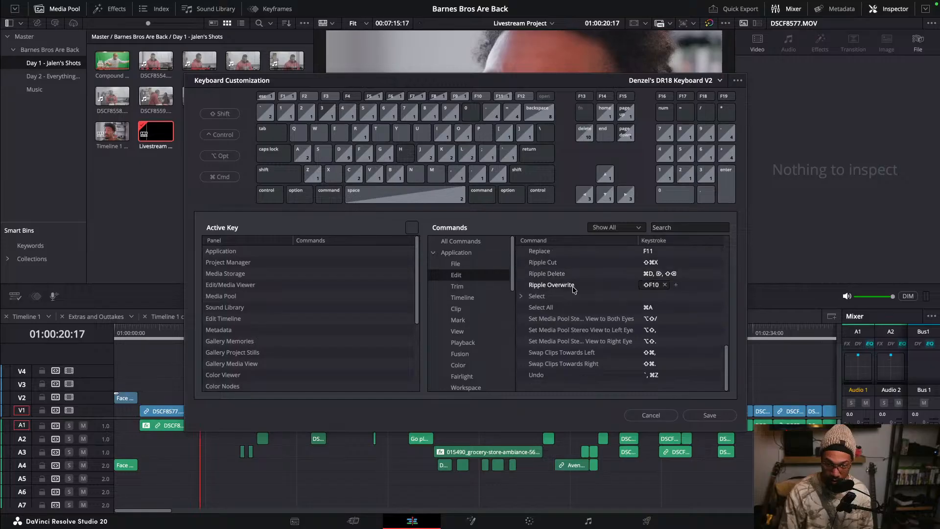
{"action": "left_click", "coordinate": [464, 289]}
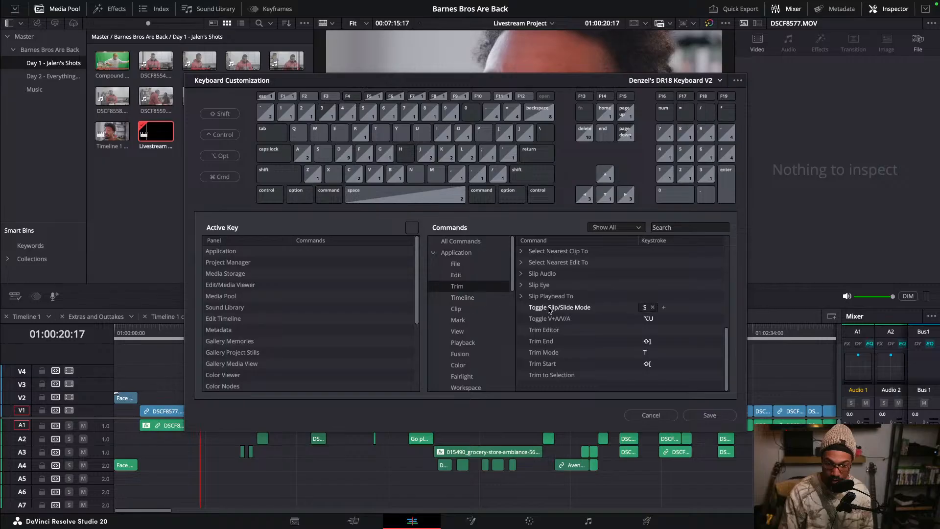
{"action": "scroll", "coordinate": [472, 344], "scroll_direction": "down", "scroll_amount": 3}
{"action": "scroll", "coordinate": [471, 344], "scroll_direction": "down", "scroll_amount": 5}
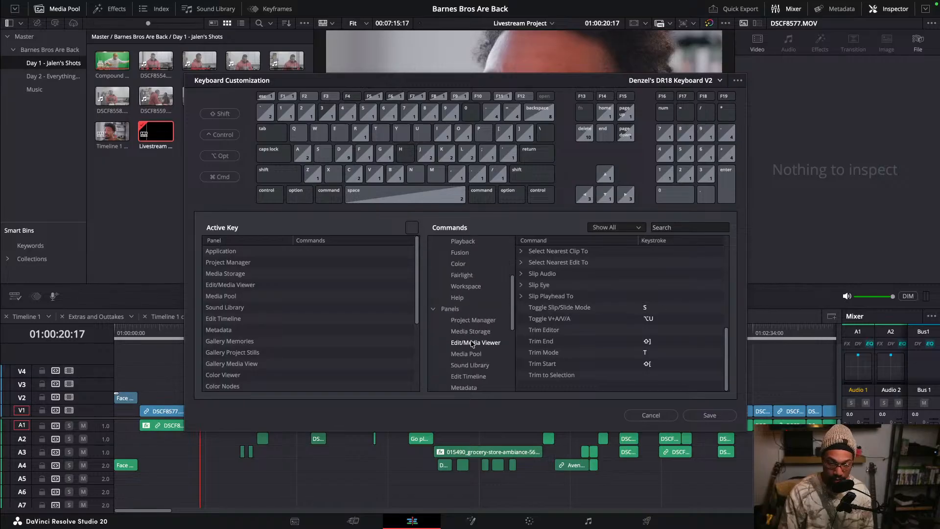
{"action": "scroll", "coordinate": [472, 344], "scroll_direction": "up", "scroll_amount": 6}
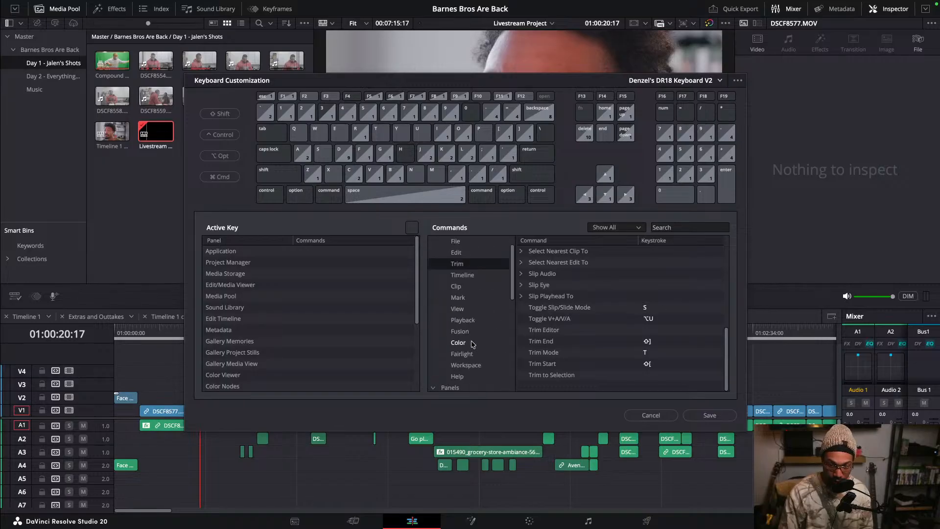
{"action": "left_click", "coordinate": [458, 277]}
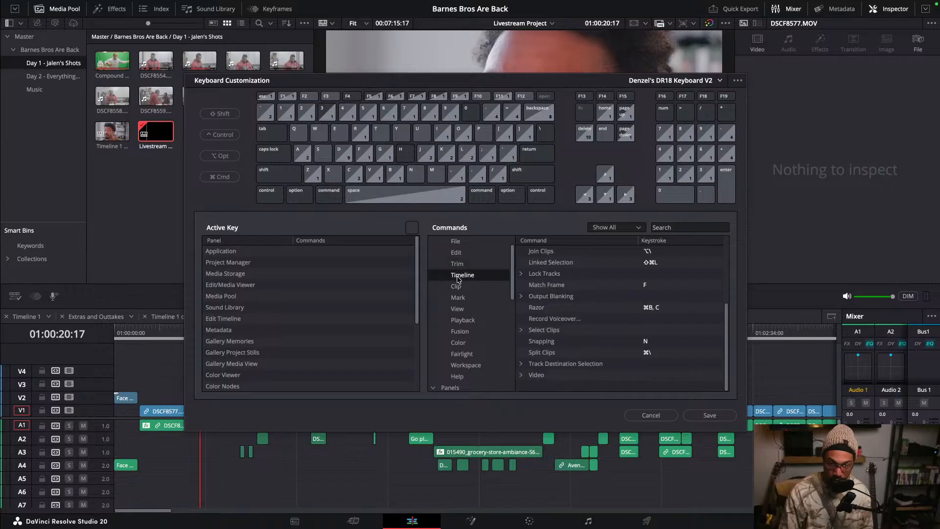
{"action": "scroll", "coordinate": [539, 309], "scroll_direction": "up", "scroll_amount": 3}
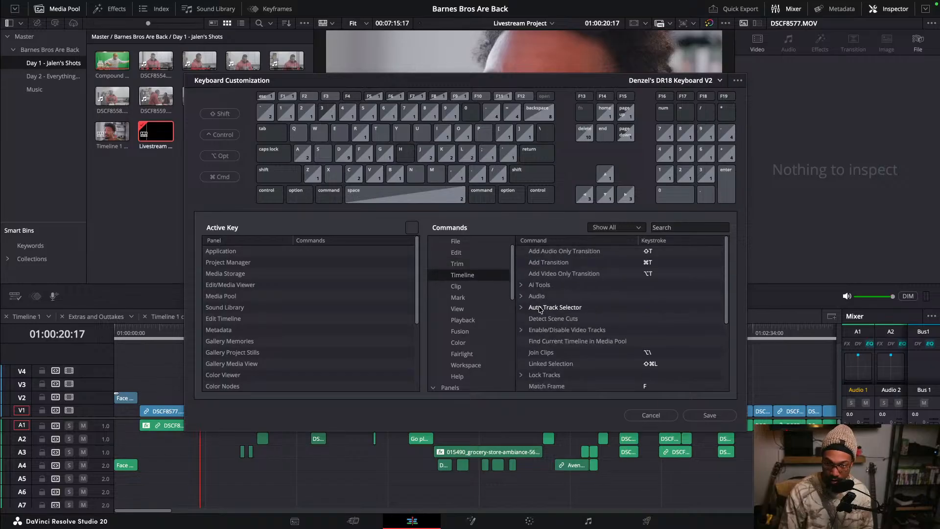
{"action": "scroll", "coordinate": [540, 309], "scroll_direction": "down", "scroll_amount": 9}
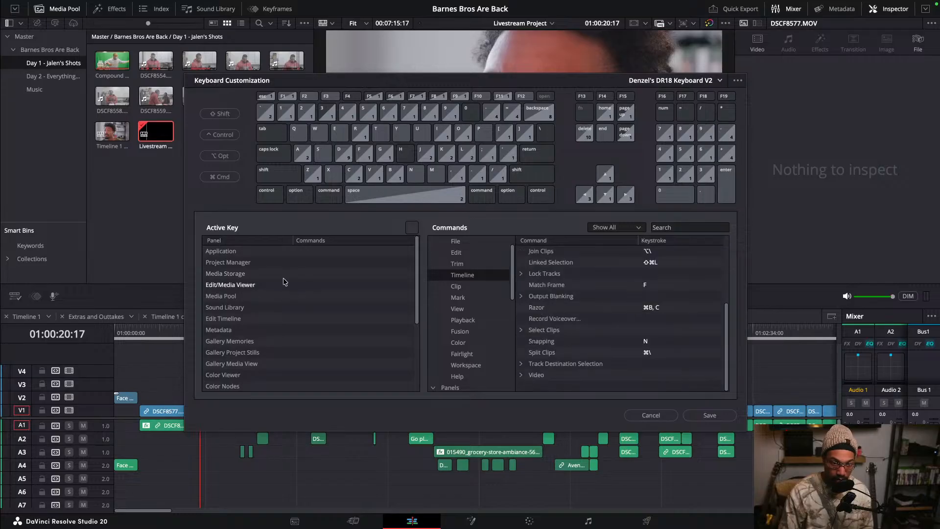
- Browse the Active Key panels and the Clip, Playback and Fairlight command lists
{"action": "left_click", "coordinate": [234, 252]}
{"action": "left_click", "coordinate": [231, 262]}
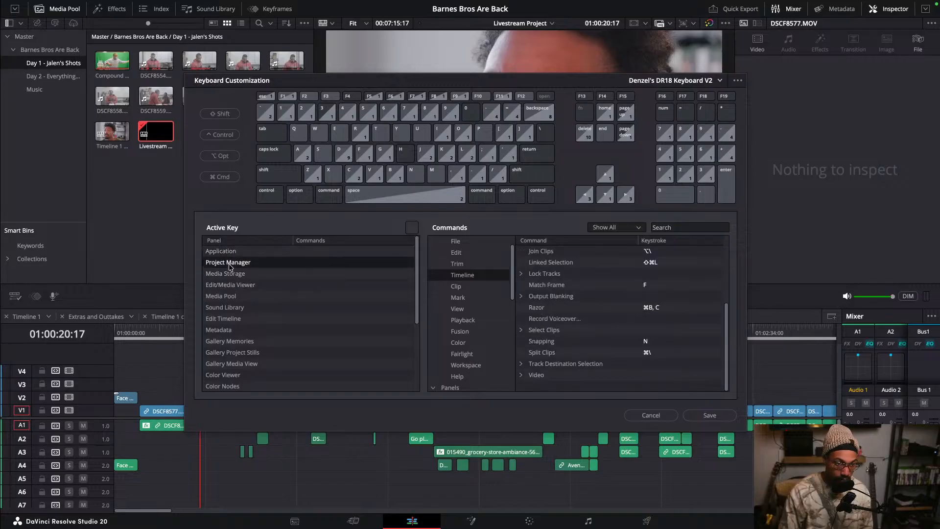
{"action": "left_click", "coordinate": [232, 273]}
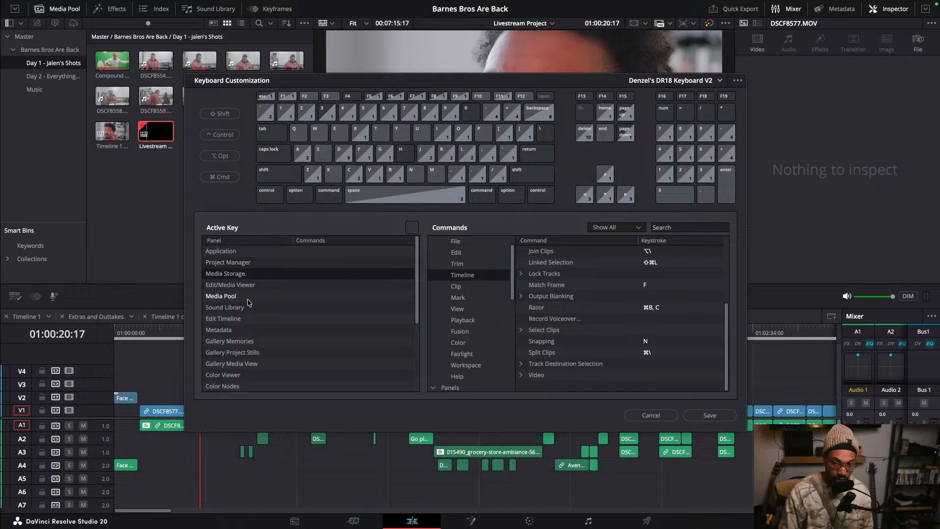
{"action": "left_click", "coordinate": [460, 287]}
{"action": "scroll", "coordinate": [632, 297], "scroll_direction": "down", "scroll_amount": 1}
{"action": "scroll", "coordinate": [612, 309], "scroll_direction": "up", "scroll_amount": 5}
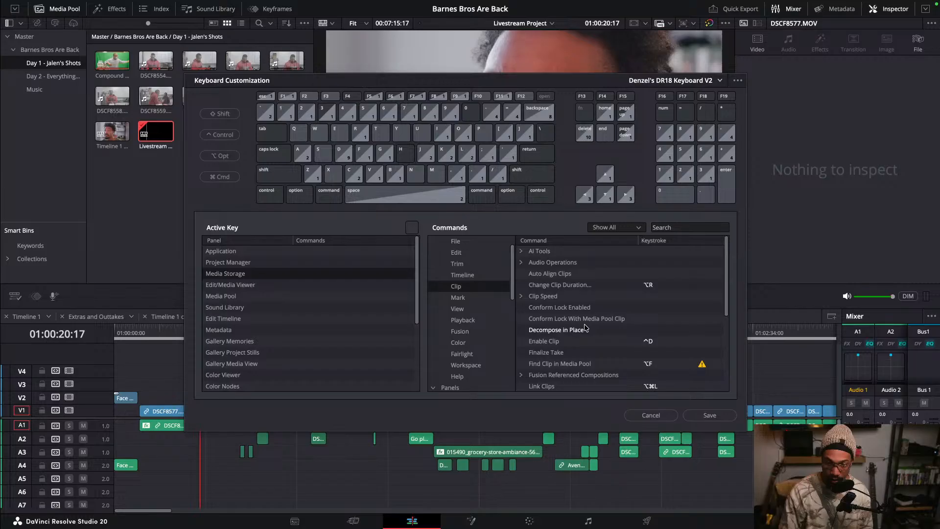
{"action": "left_click", "coordinate": [672, 227]}
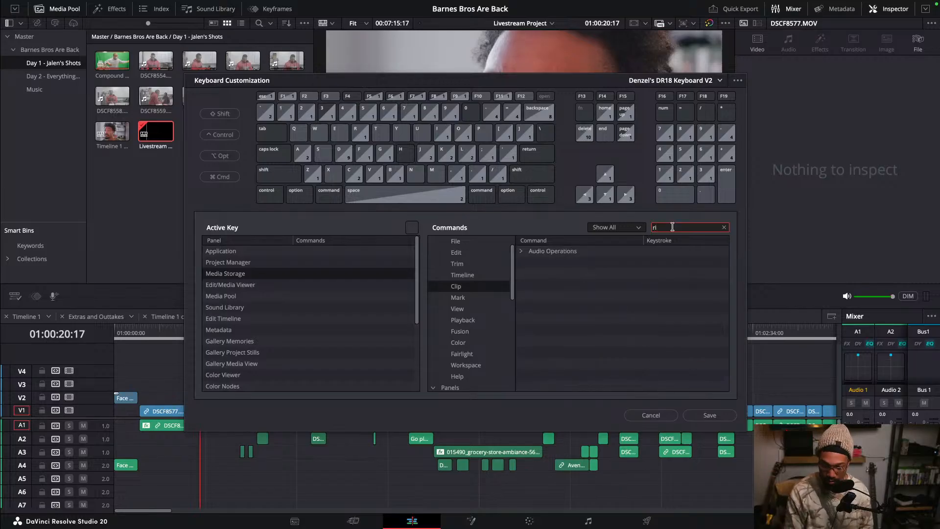
{"action": "left_click", "coordinate": [469, 320]}
{"action": "scroll", "coordinate": [551, 328], "scroll_direction": "down", "scroll_amount": 5}
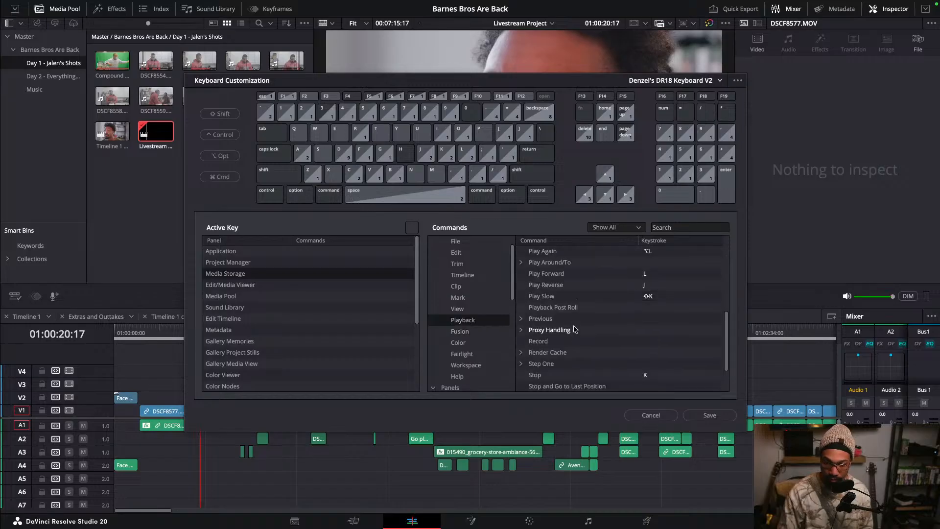
{"action": "scroll", "coordinate": [580, 328], "scroll_direction": "up", "scroll_amount": 3}
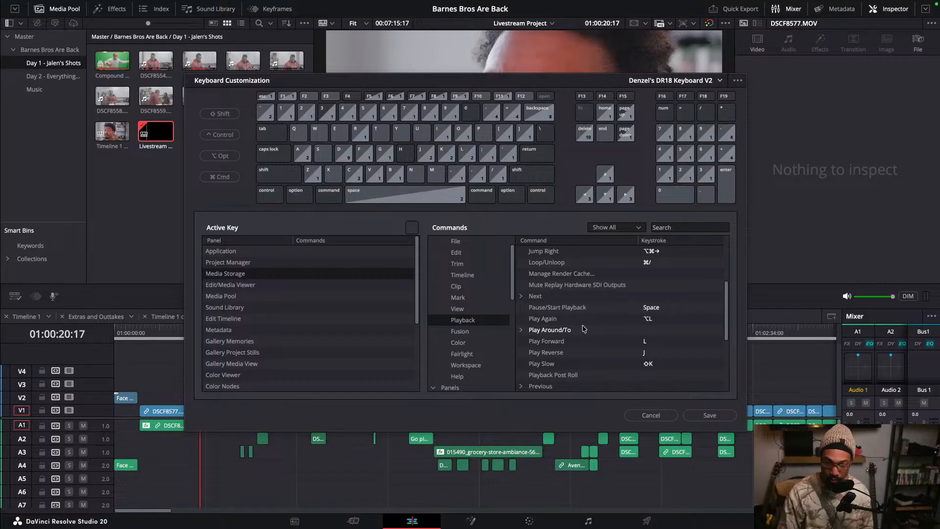
{"action": "scroll", "coordinate": [583, 327], "scroll_direction": "up", "scroll_amount": 4}
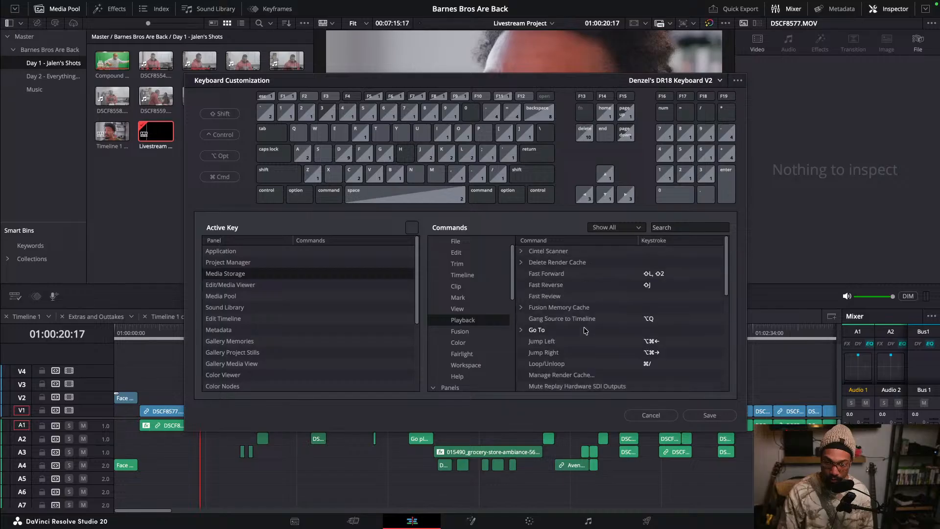
{"action": "left_click", "coordinate": [473, 353]}
{"action": "scroll", "coordinate": [471, 343], "scroll_direction": "down", "scroll_amount": 4}
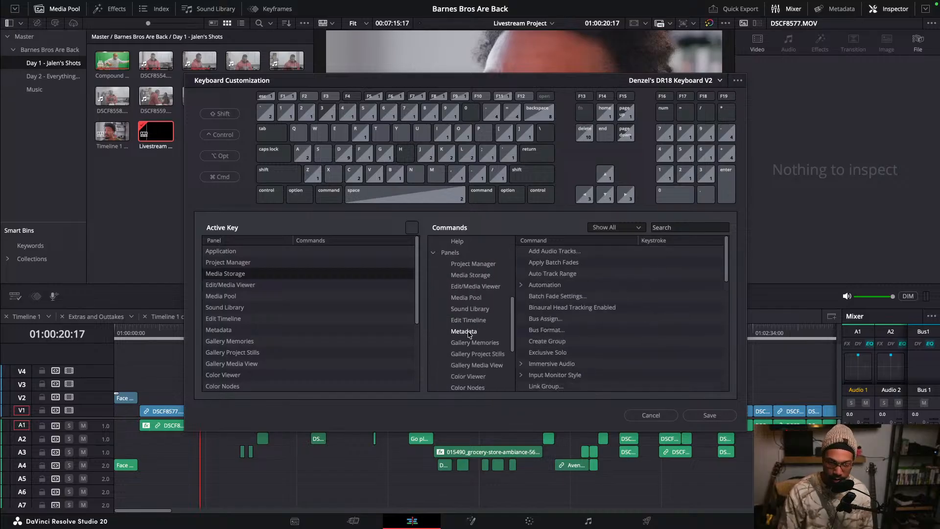
- Open the Trim command list and expand the Ripple group to review its keystrokes
{"action": "scroll", "coordinate": [469, 334], "scroll_direction": "up", "scroll_amount": 4}
{"action": "left_click", "coordinate": [456, 263]}
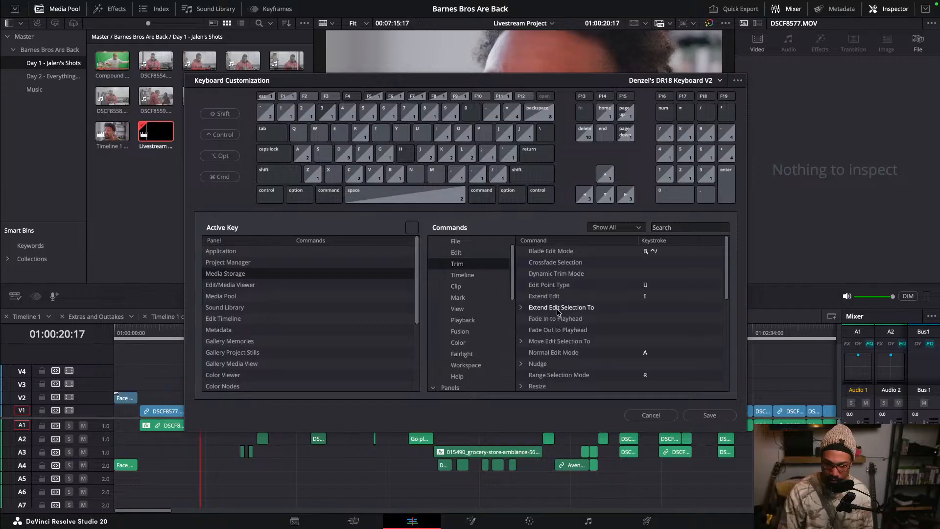
{"action": "left_click_drag", "start_coordinate": [727, 276], "coordinate": [725, 295]}
{"action": "left_click", "coordinate": [534, 354]}
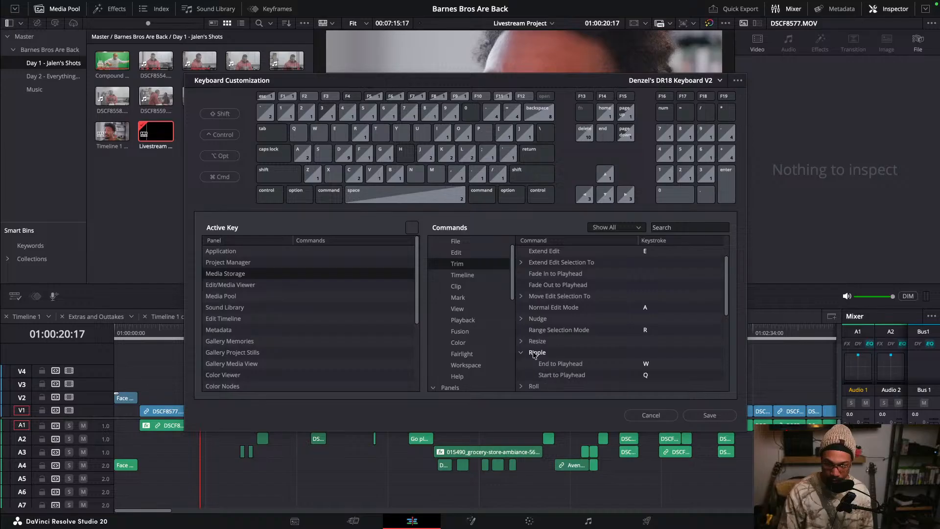
{"action": "scroll", "coordinate": [558, 346], "scroll_direction": "up", "scroll_amount": 2}
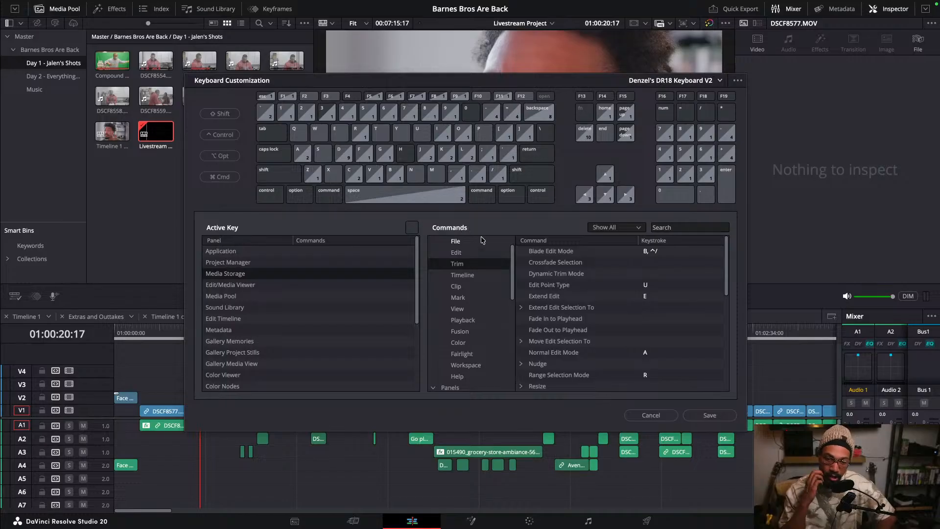
{"action": "left_click", "coordinate": [462, 254]}
{"action": "left_click", "coordinate": [463, 263]}
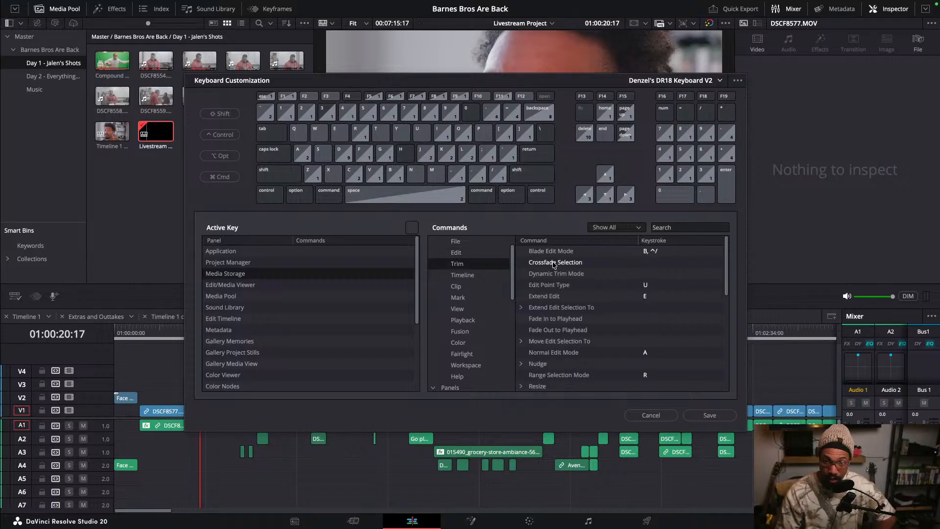
{"action": "left_click", "coordinate": [550, 252]}
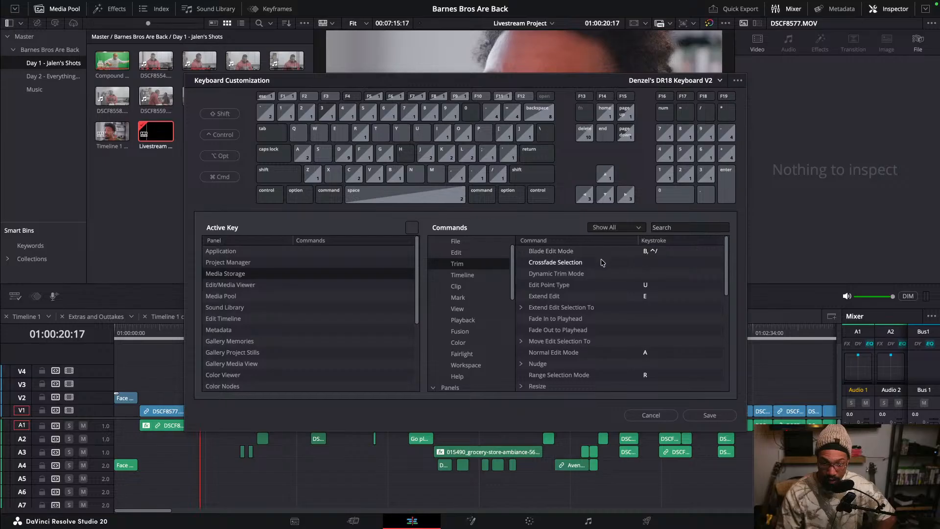
{"action": "scroll", "coordinate": [575, 291], "scroll_direction": "down", "scroll_amount": 3}
{"action": "left_click", "coordinate": [522, 330]}
{"action": "left_click", "coordinate": [522, 330]}
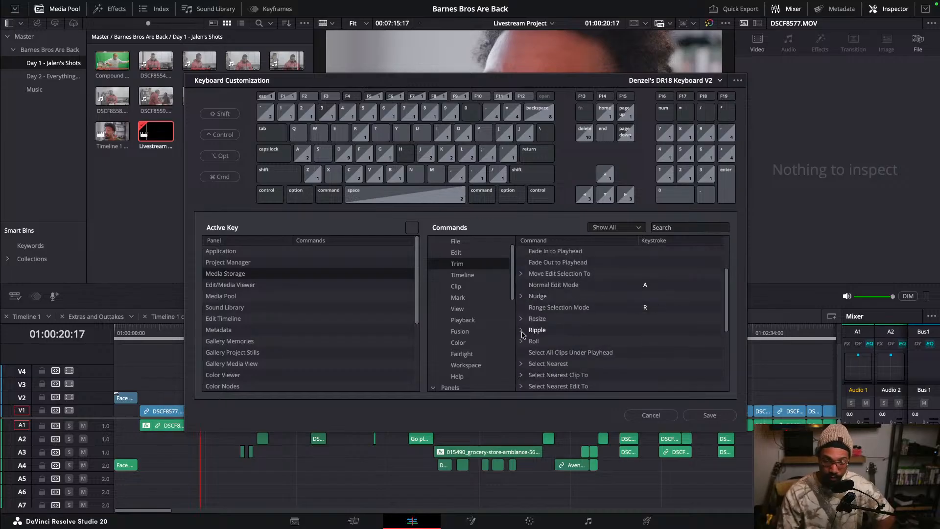
{"action": "left_click", "coordinate": [522, 330]}
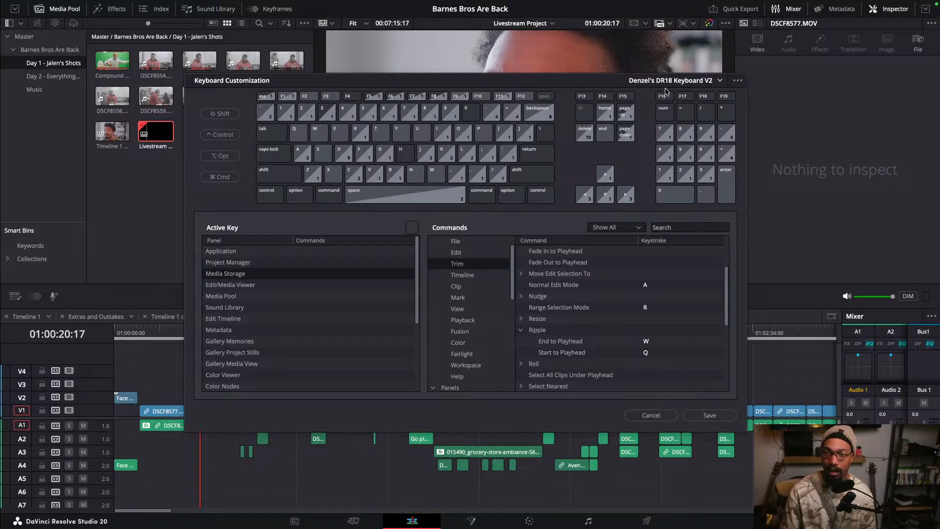
- Switch the keyboard preset to DaVinci Resolve and try assigning Q to Ripple Start to Playhead, cancelling the conflict
{"action": "left_click", "coordinate": [719, 81]}
{"action": "left_click", "coordinate": [697, 95]}
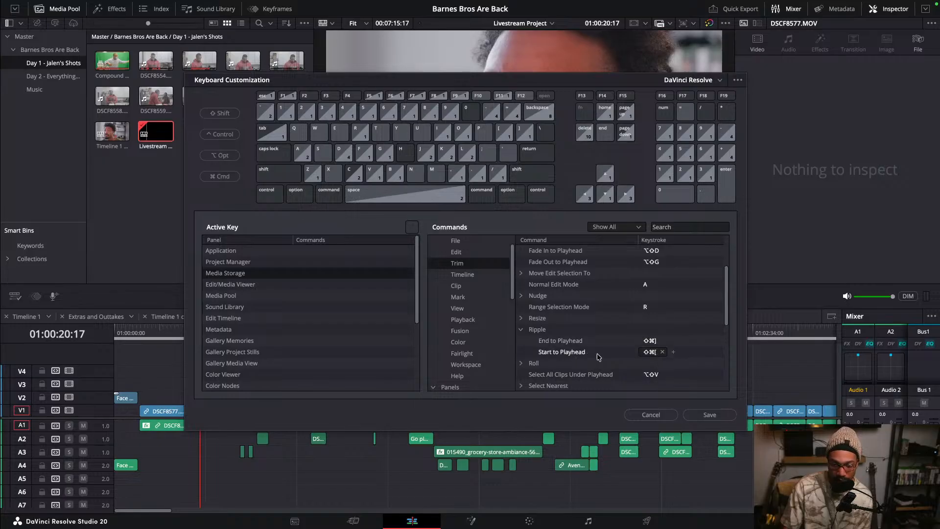
{"action": "left_click", "coordinate": [675, 354]}
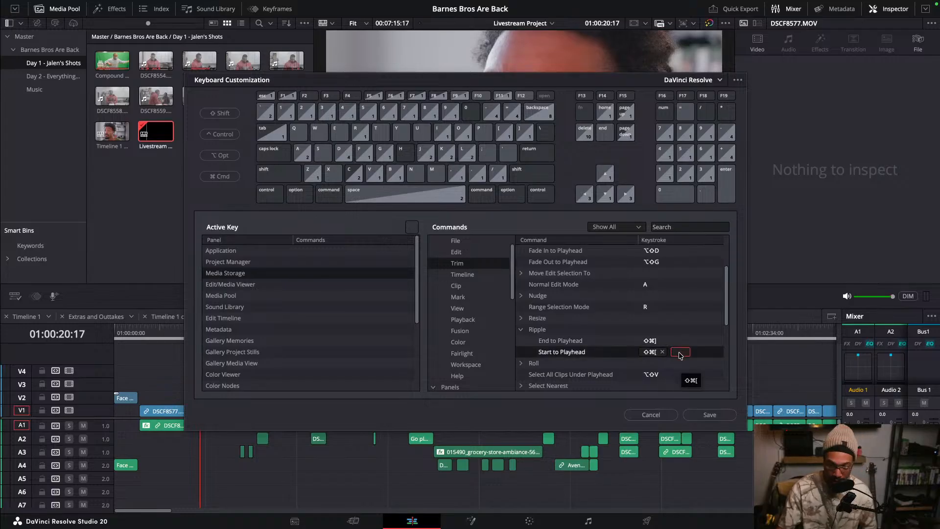
{"action": "key", "text": "q"}
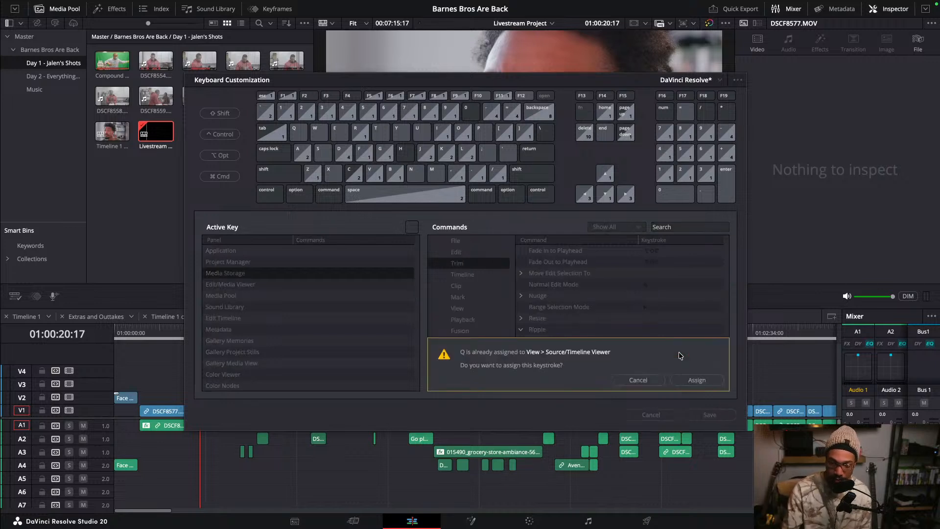
{"action": "left_click", "coordinate": [638, 381]}
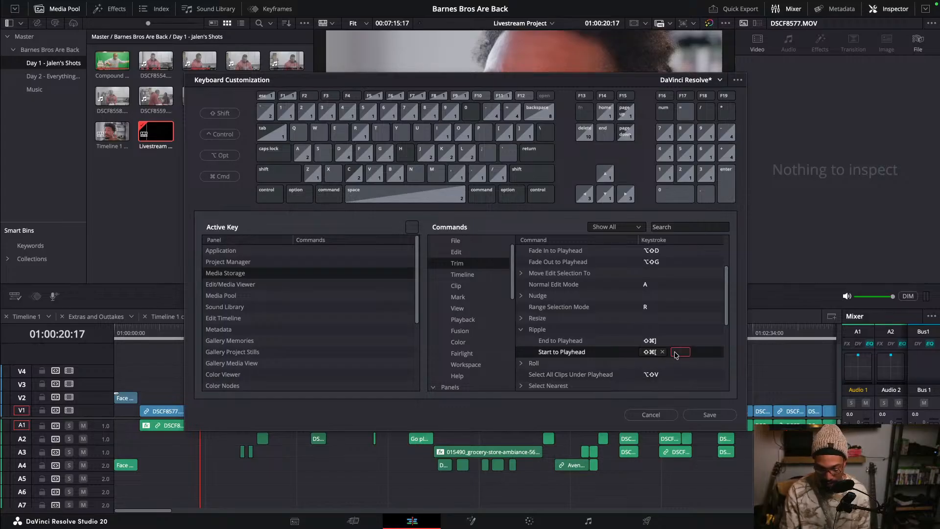
{"action": "key", "text": "i"}
{"action": "left_click", "coordinate": [651, 382]}
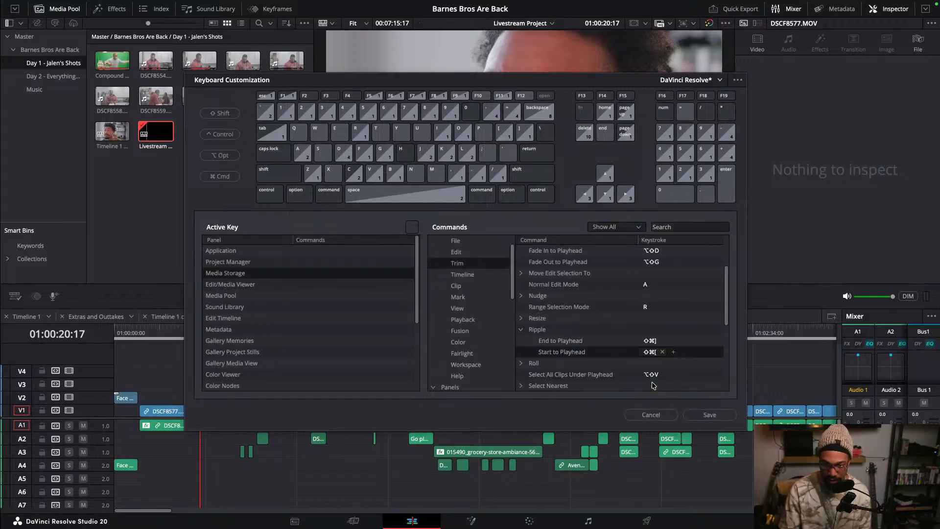
{"action": "left_click", "coordinate": [675, 352]}
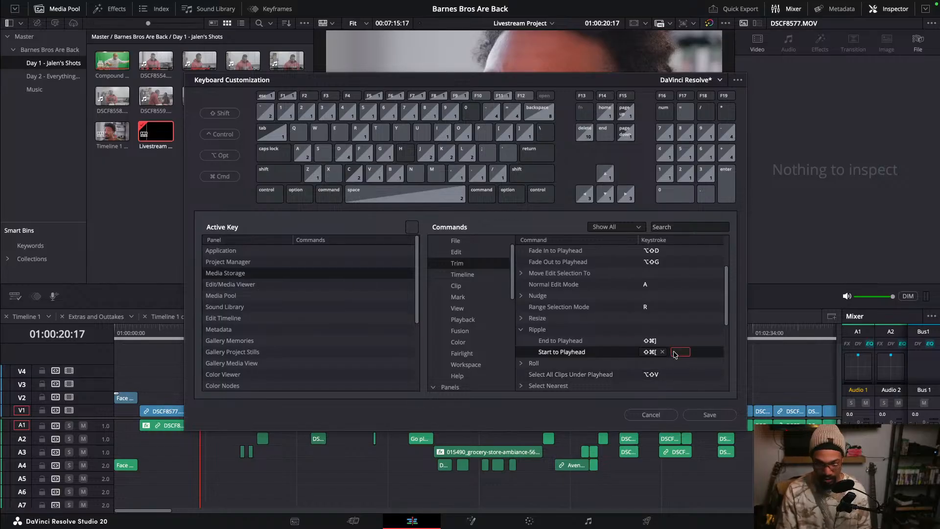
{"action": "key", "text": "q"}
{"action": "left_click", "coordinate": [652, 383]}
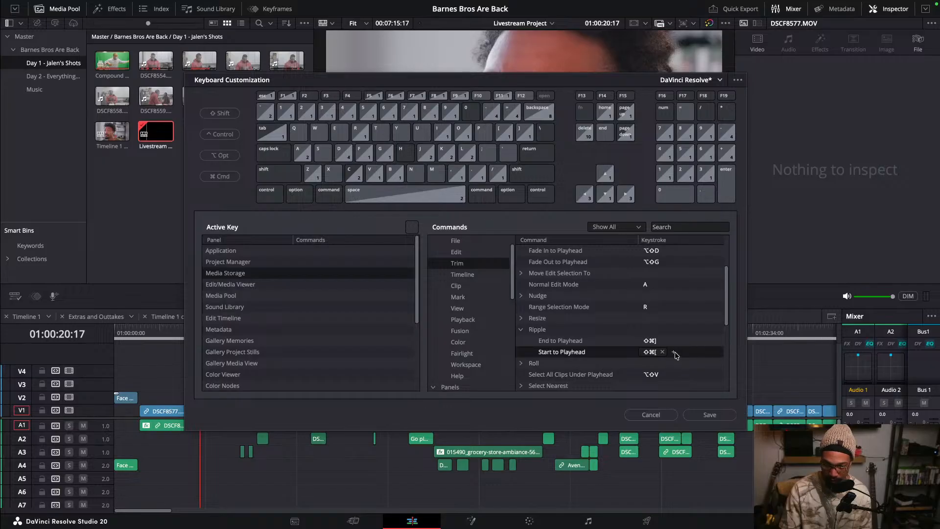
- Add Shift+Z to Ripple Start to Playhead and Shift+X to Ripple End to Playhead
{"action": "left_click", "coordinate": [675, 352]}
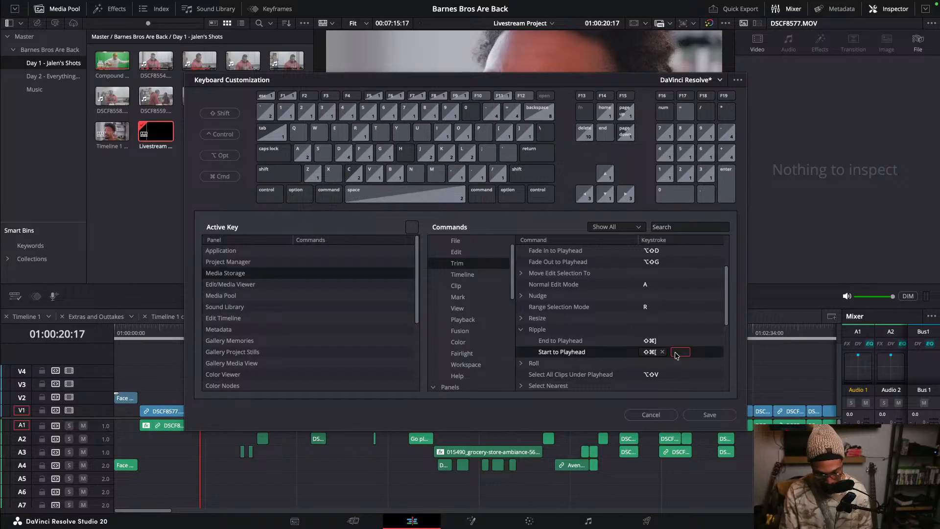
{"action": "key", "text": "shift+z"}
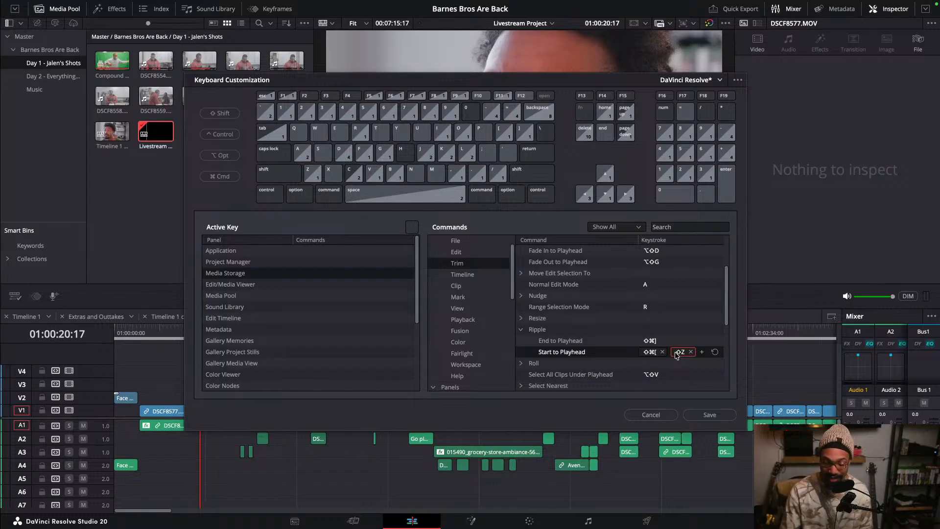
{"action": "left_click", "coordinate": [674, 341]}
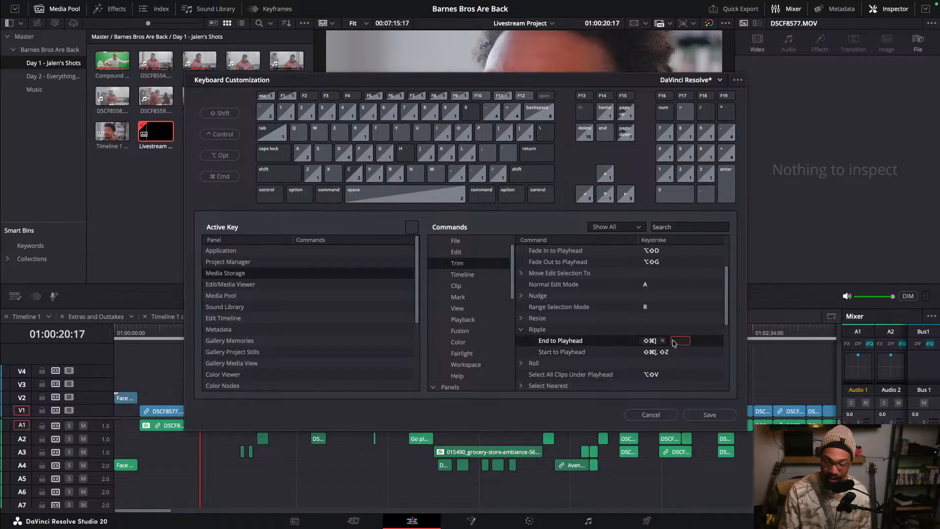
{"action": "key", "text": "shift+x"}
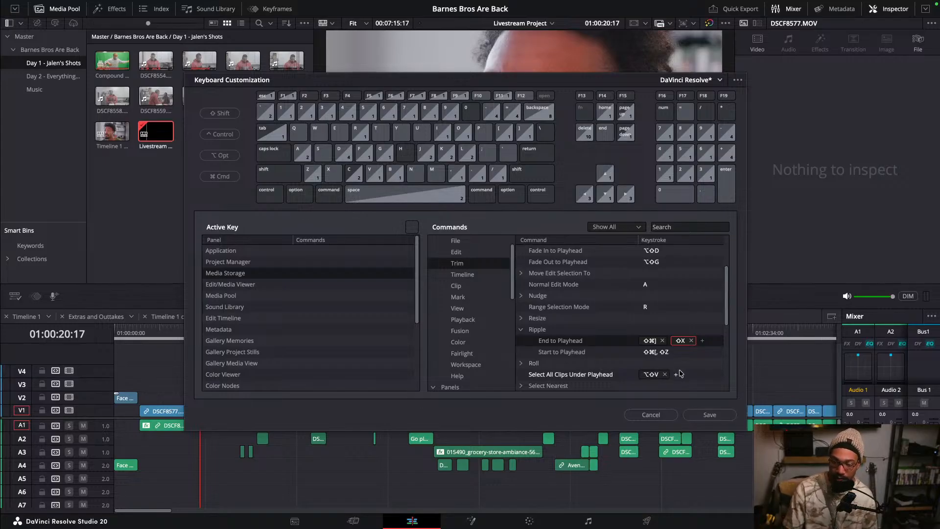
- Save the modified keyboard mapping as a new preset named test 1
{"action": "left_click", "coordinate": [709, 415]}
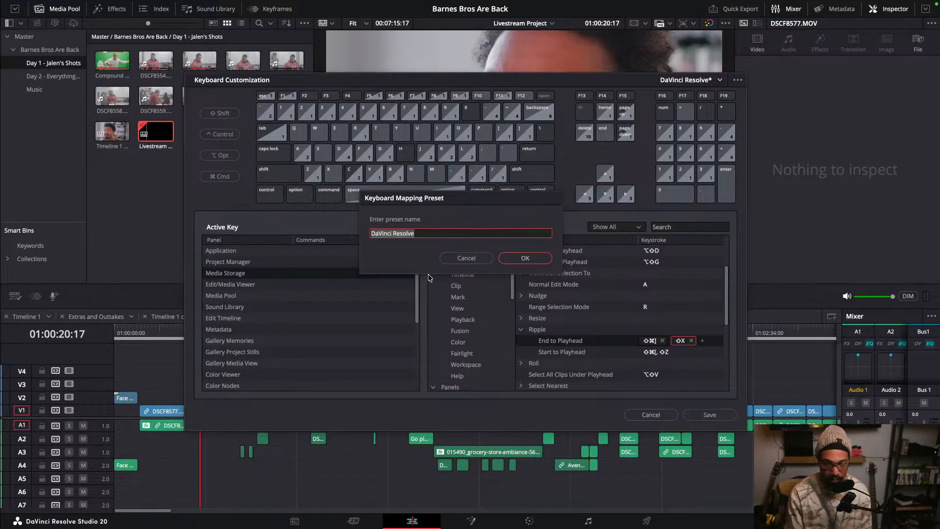
{"action": "type", "text": "test 1"}
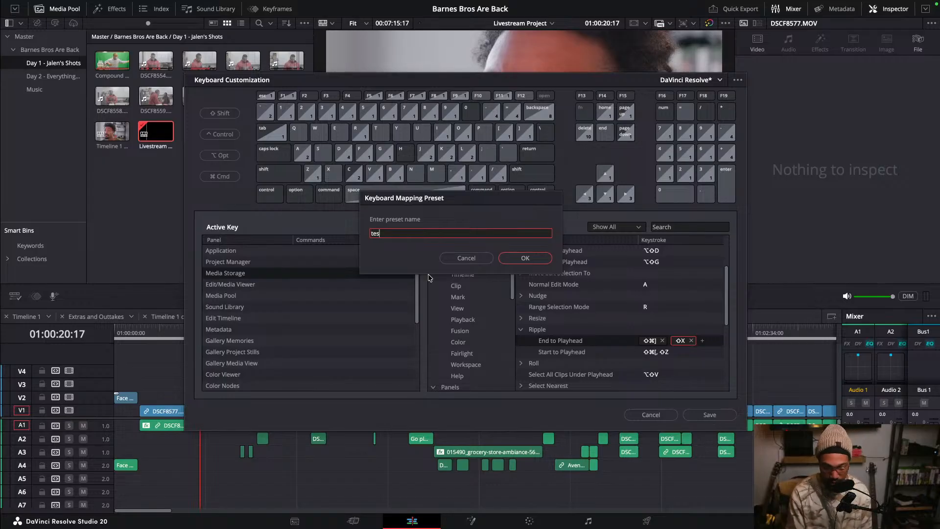
{"action": "left_click", "coordinate": [541, 259]}
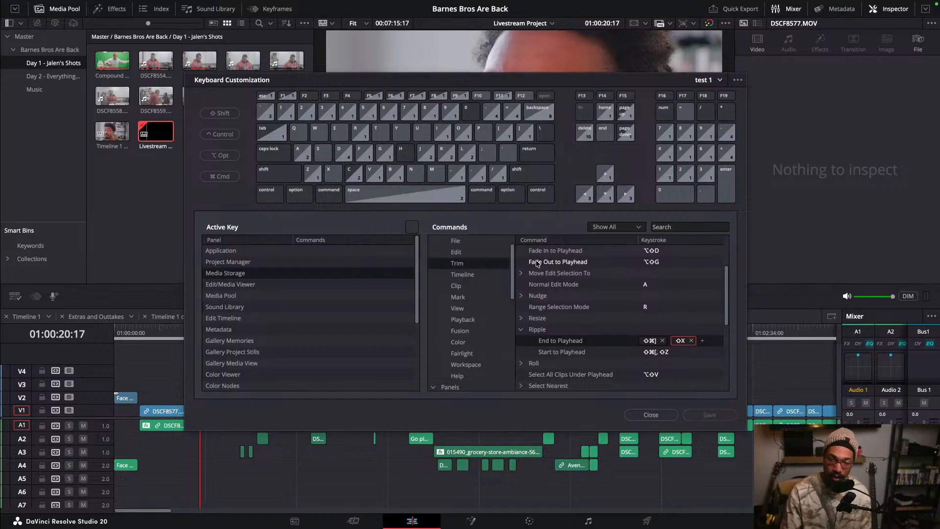
- Examine the preset list and the preset options menu with its export choices
{"action": "left_click", "coordinate": [721, 81]}
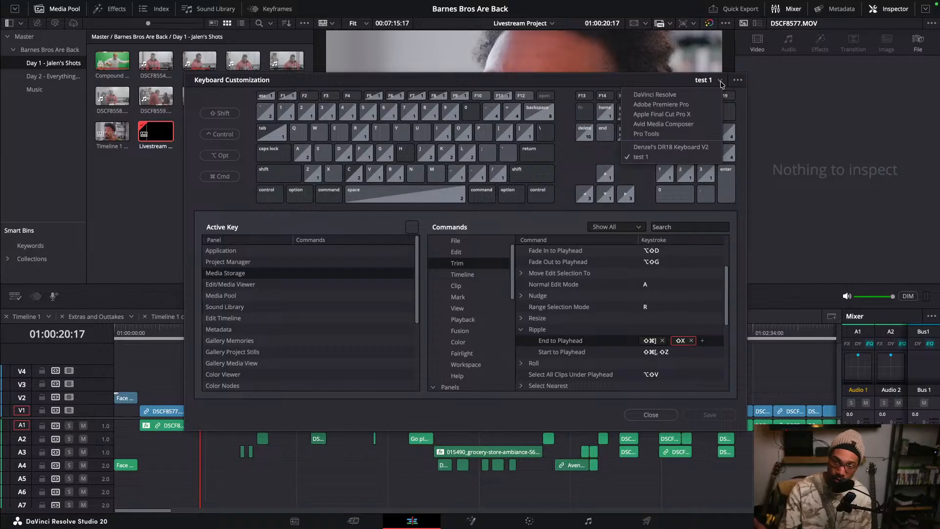
{"action": "left_click", "coordinate": [721, 82]}
{"action": "left_click", "coordinate": [738, 80]}
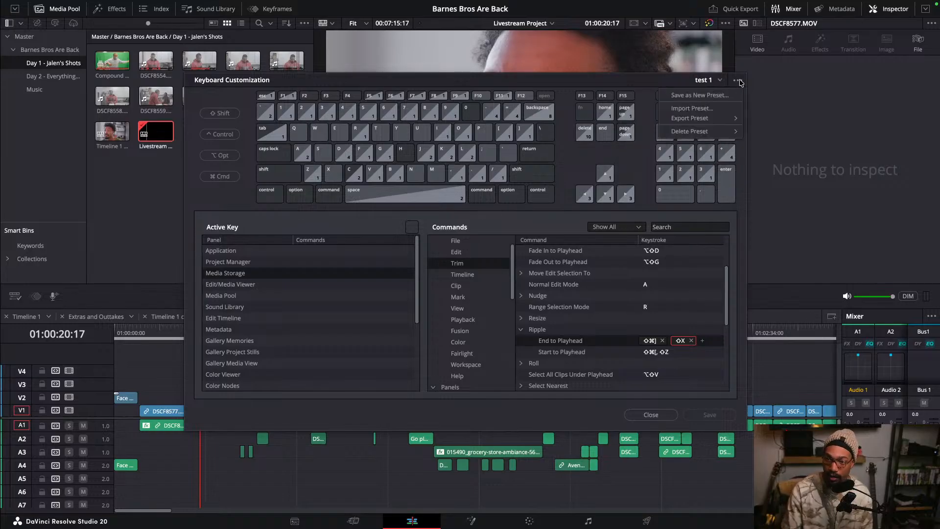
{"action": "mouse_move", "coordinate": [714, 122]}
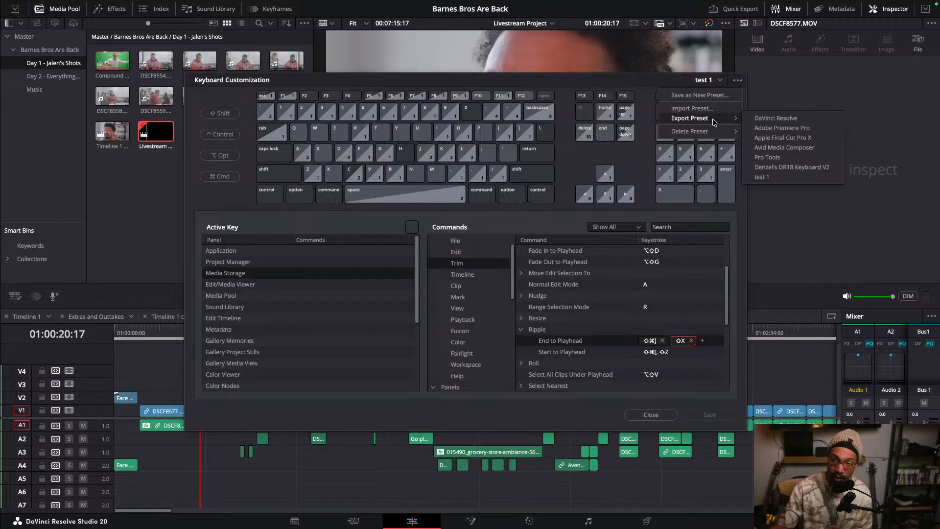
{"action": "left_click", "coordinate": [583, 81]}
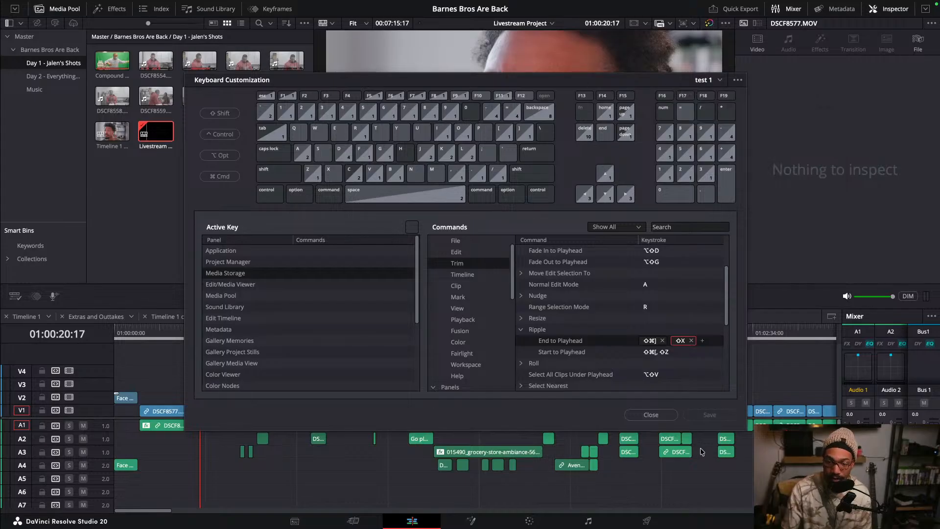
- Switch back to the Denzel's DR18 Keyboard V2 preset and close Keyboard Customization
{"action": "left_click", "coordinate": [719, 81]}
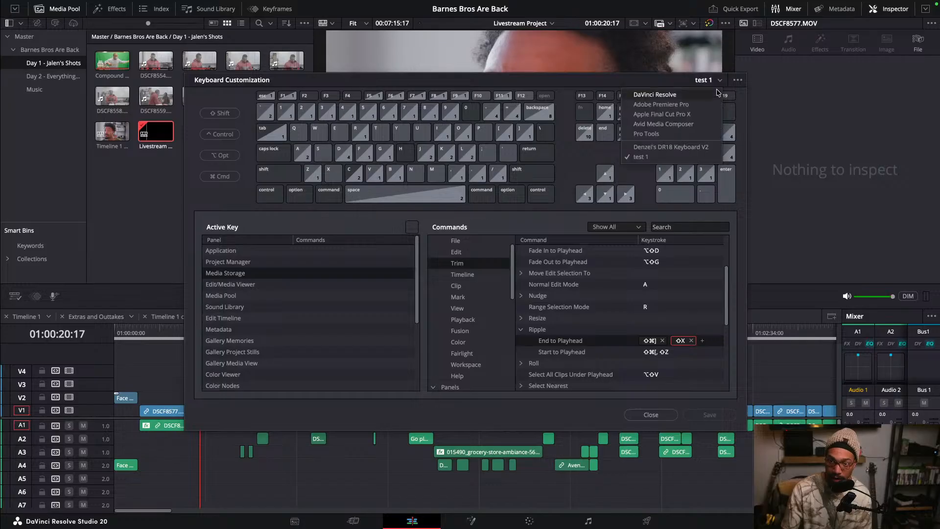
{"action": "left_click", "coordinate": [669, 146]}
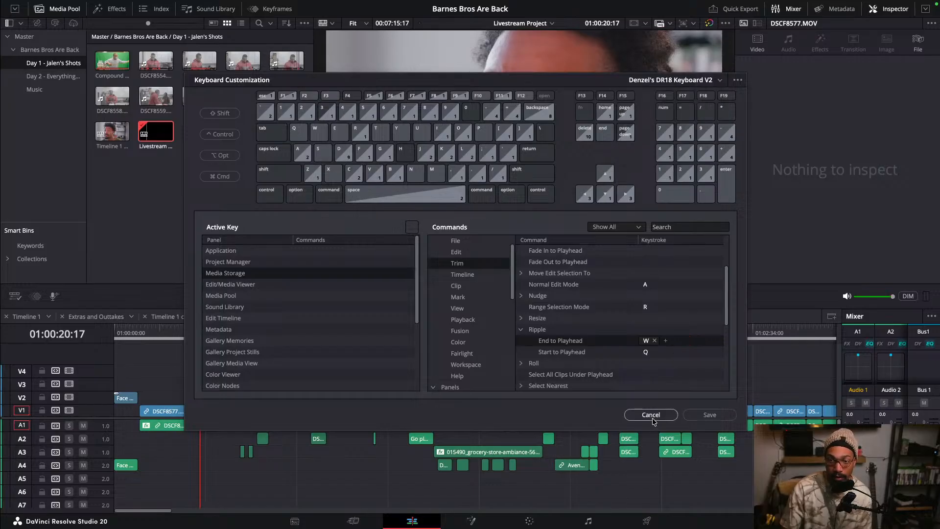
{"action": "left_click", "coordinate": [708, 416]}
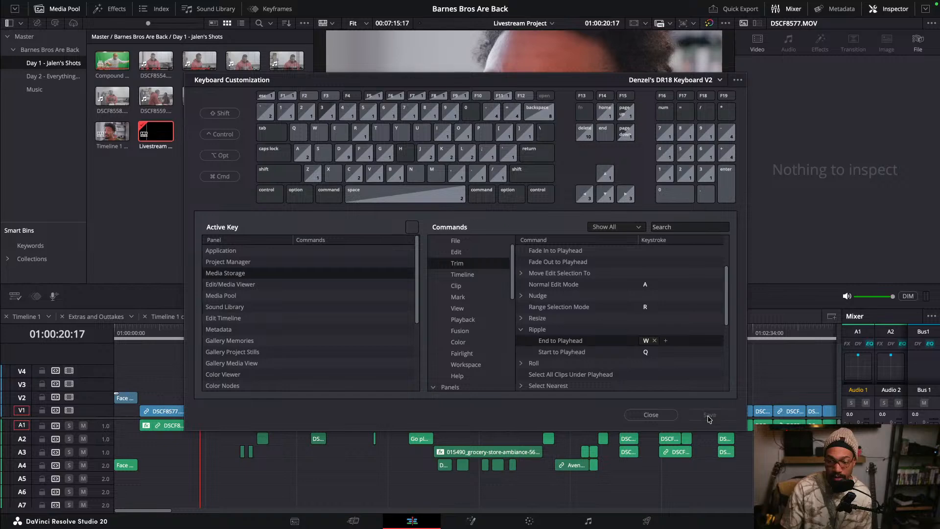
{"action": "left_click", "coordinate": [664, 415]}
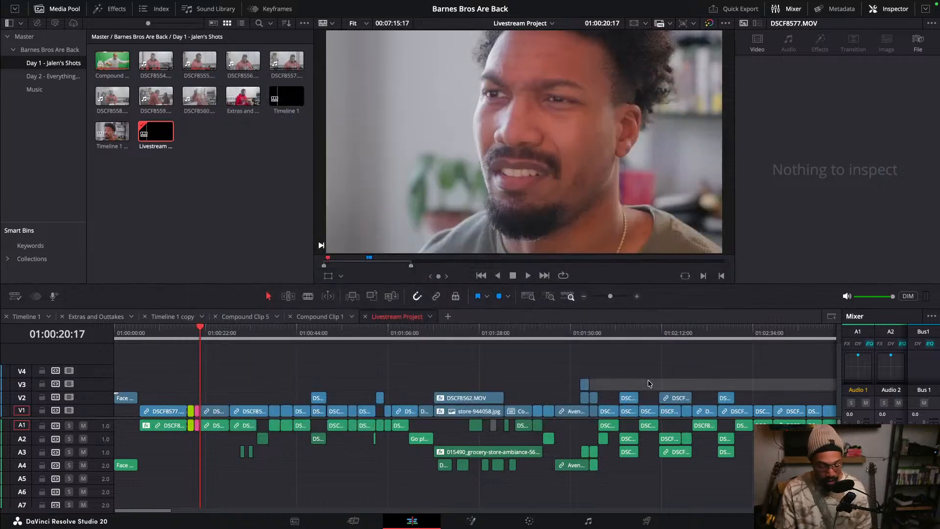
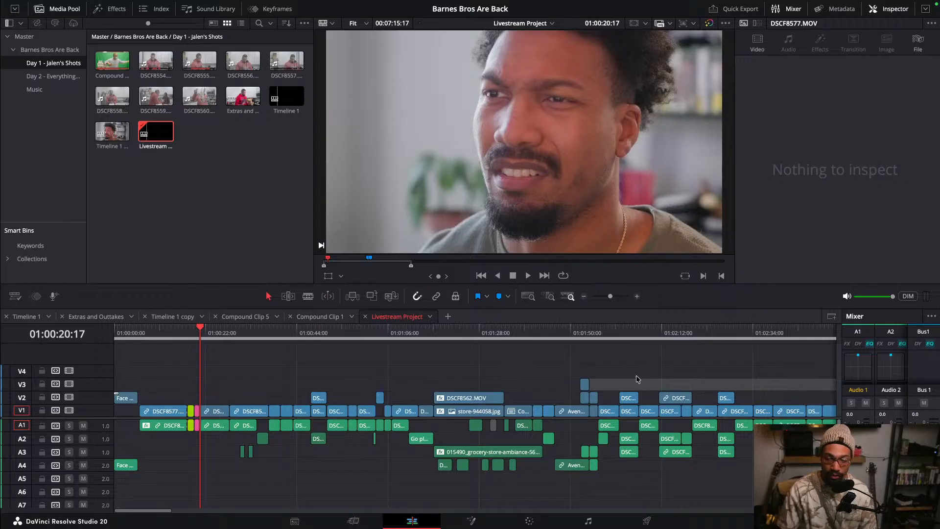
- Zoom the DSCF8554 clip near 00:31 to 1.55 and reposition it to X 94, Y -195
{"action": "left_click", "coordinate": [636, 382]}
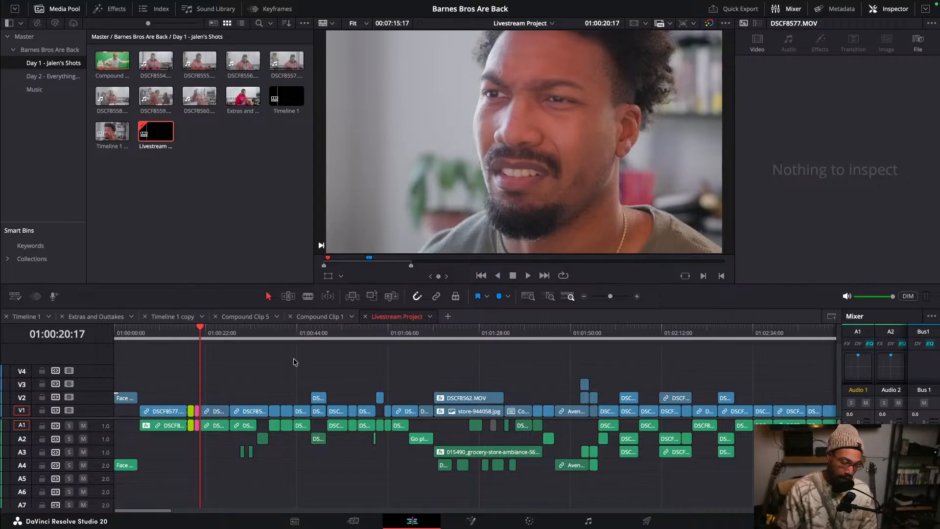
{"action": "key", "text": "super+equal"}
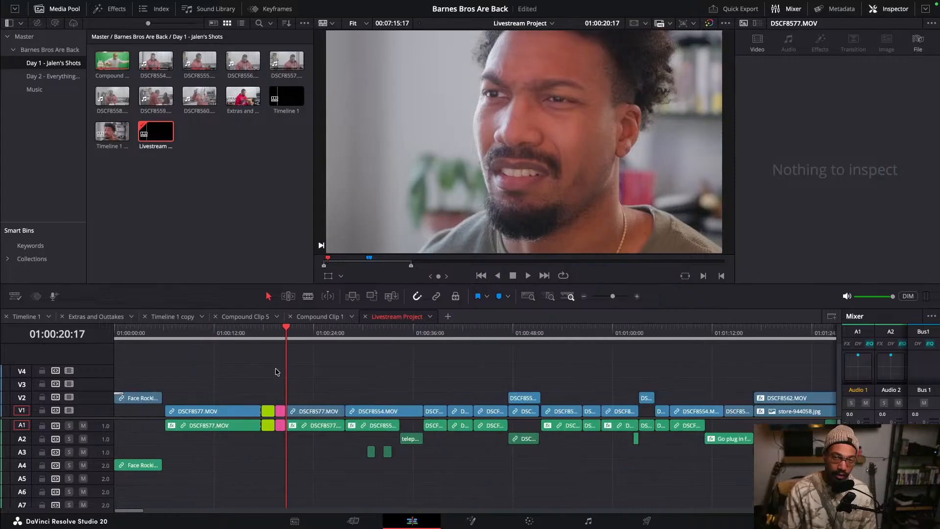
{"action": "left_click", "coordinate": [305, 335]}
{"action": "left_click", "coordinate": [345, 336]}
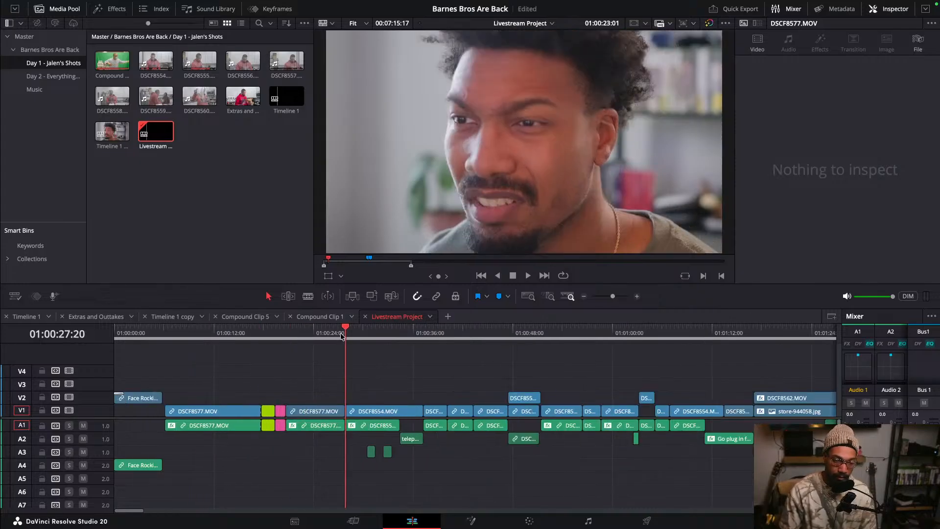
{"action": "left_click", "coordinate": [325, 335]}
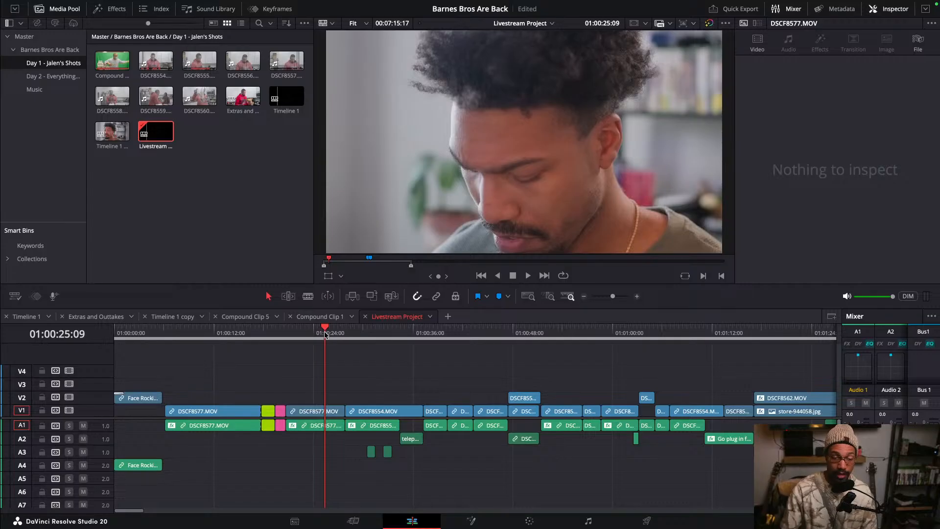
{"action": "scroll", "coordinate": [316, 357], "scroll_direction": "down", "scroll_amount": 4}
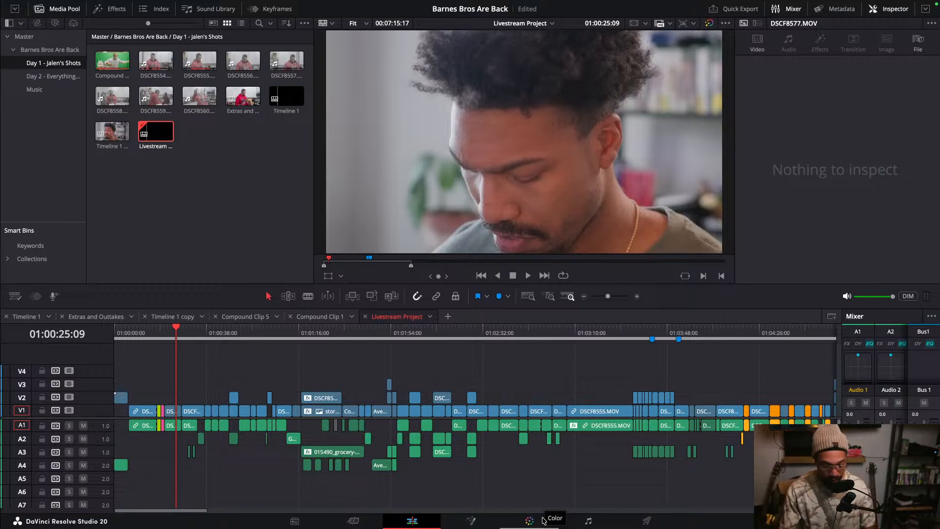
{"action": "scroll", "coordinate": [267, 382], "scroll_direction": "up", "scroll_amount": 3}
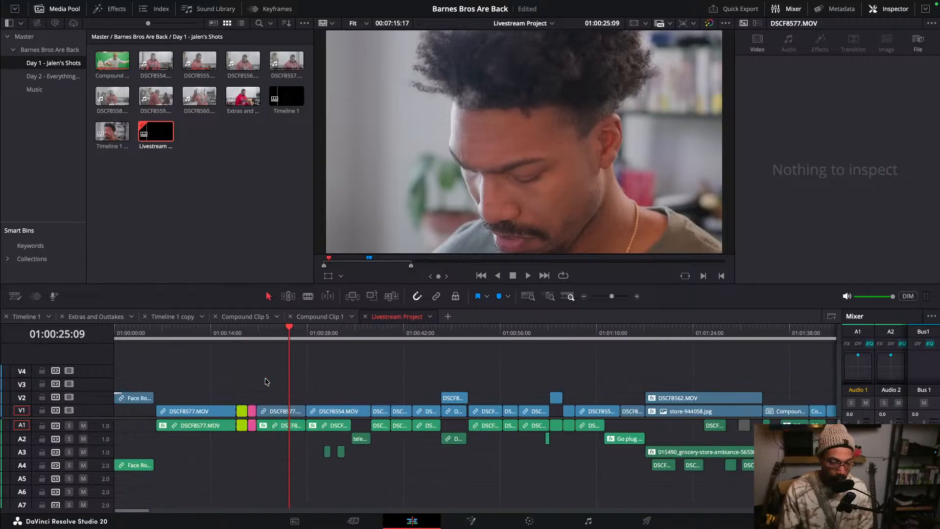
{"action": "scroll", "coordinate": [267, 382], "scroll_direction": "up", "scroll_amount": 1}
{"action": "left_click_drag", "start_coordinate": [426, 334], "coordinate": [459, 371]}
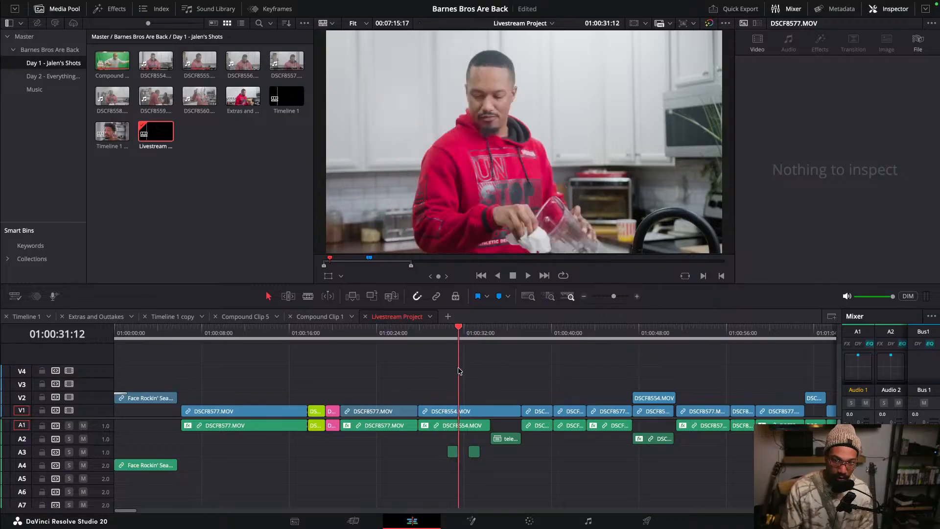
{"action": "left_click", "coordinate": [488, 414]}
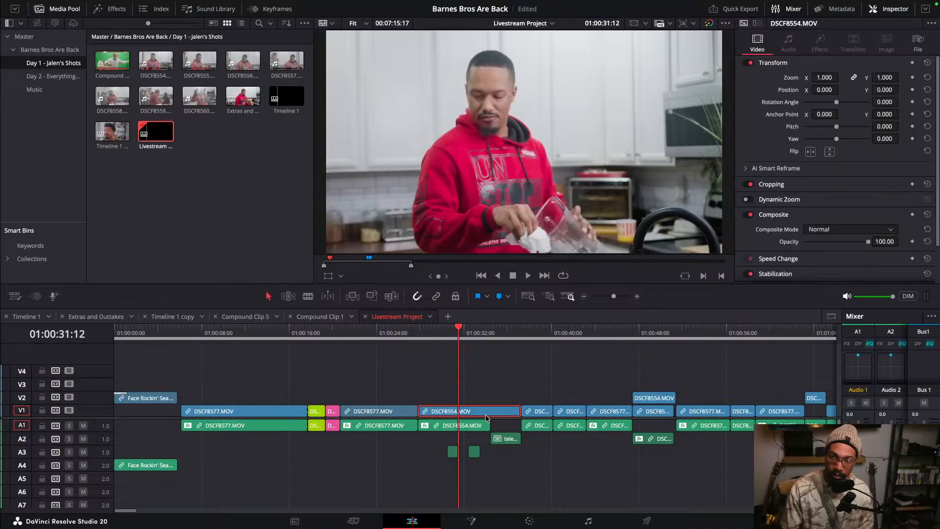
{"action": "left_click_drag", "start_coordinate": [824, 78], "coordinate": [795, 90]}
{"action": "left_click_drag", "start_coordinate": [826, 90], "coordinate": [873, 89]}
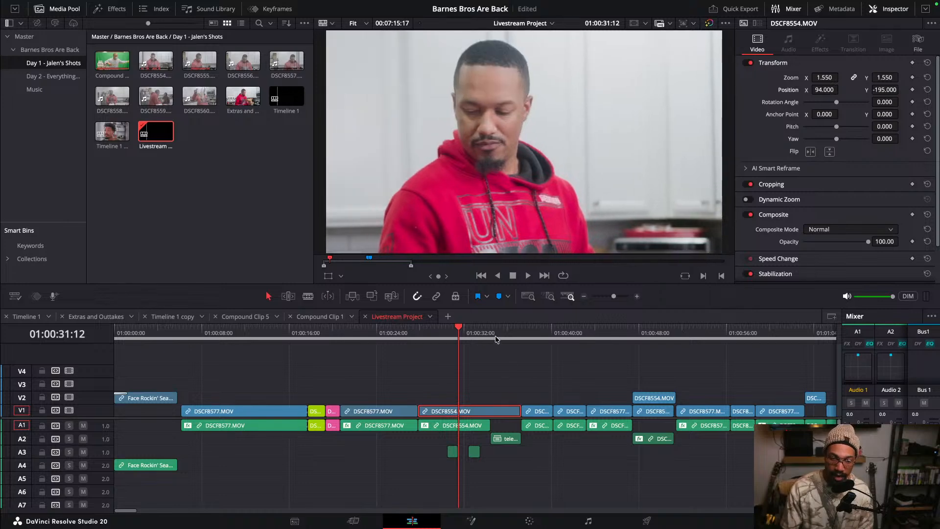
- Review the zoom setting of the reframed DSCF8554 clip against the following clips
{"action": "left_click_drag", "start_coordinate": [495, 334], "coordinate": [647, 340]}
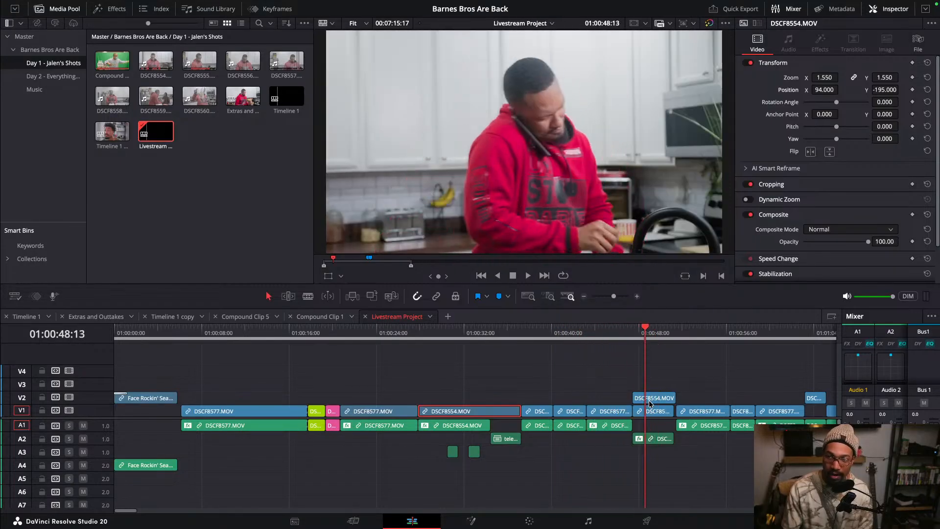
{"action": "left_click", "coordinate": [820, 78]}
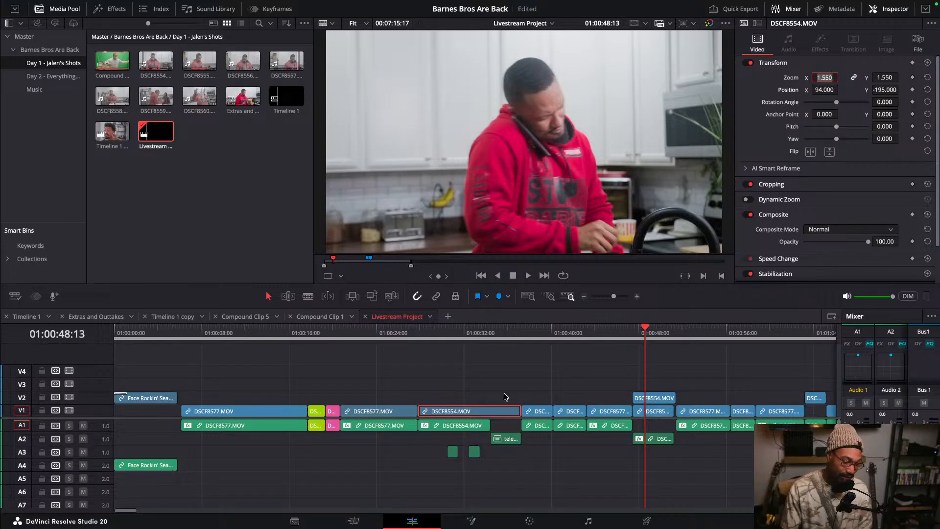
{"action": "left_click", "coordinate": [482, 332]}
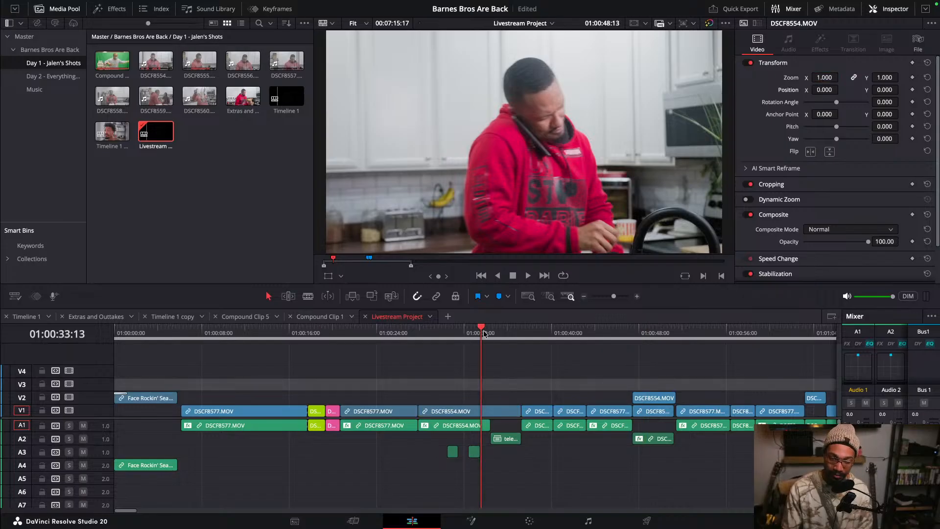
{"action": "left_click", "coordinate": [505, 411]}
{"action": "left_click_drag", "start_coordinate": [489, 333], "coordinate": [491, 334]}
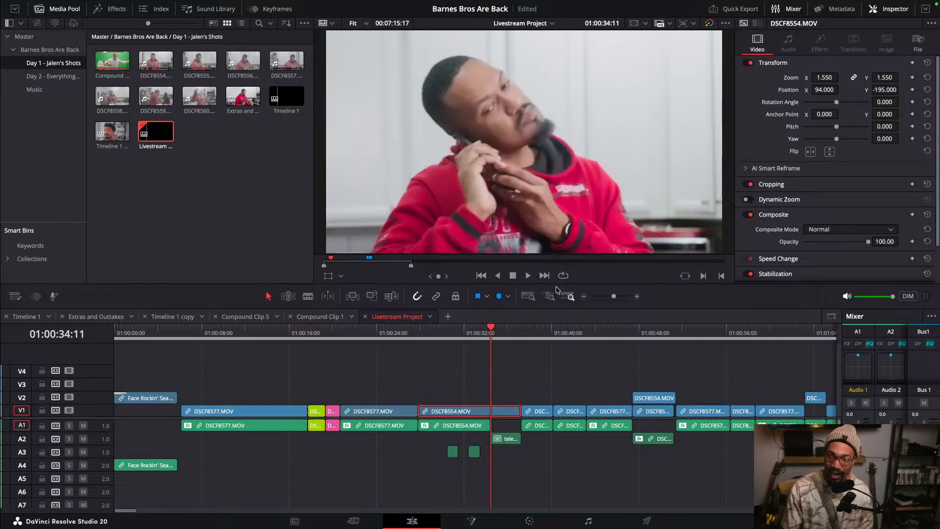
{"action": "left_click", "coordinate": [828, 77]}
{"action": "double_click", "coordinate": [827, 78]}
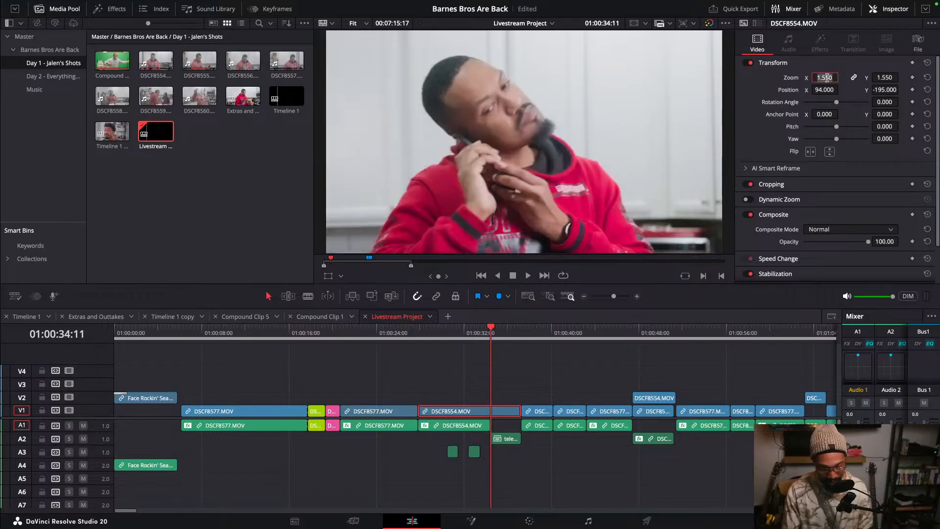
- Set the zoom of the short clip at about 00:41 to 1.55
{"action": "left_click_drag", "start_coordinate": [536, 333], "coordinate": [570, 335]}
{"action": "left_click", "coordinate": [574, 414]}
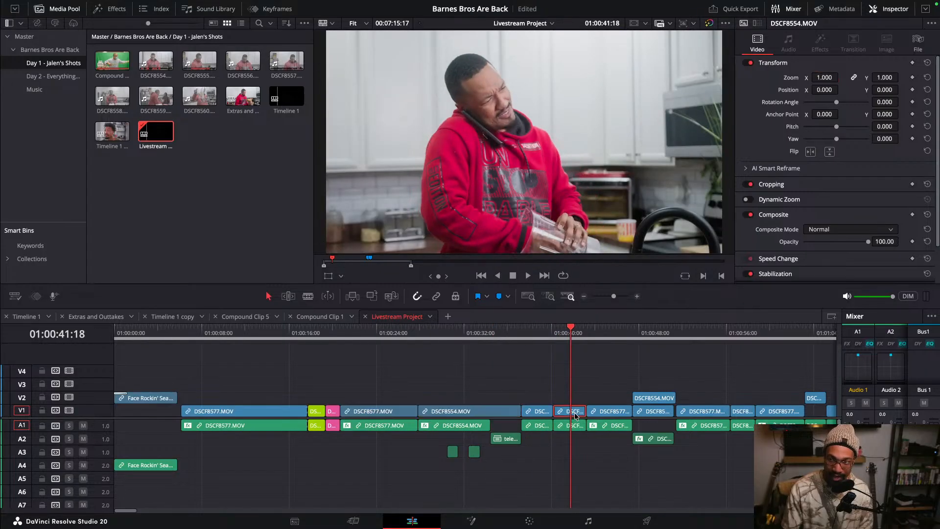
{"action": "left_click", "coordinate": [822, 77]}
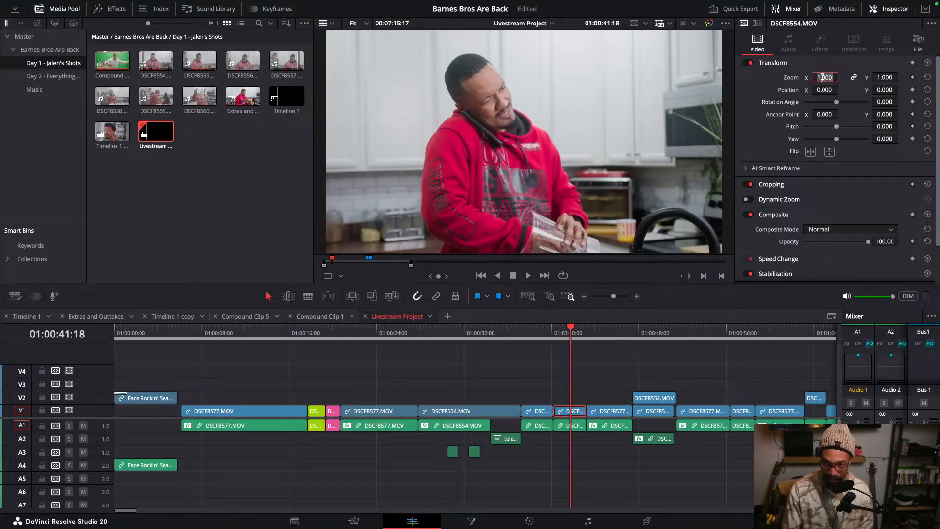
{"action": "type", "text": "1.55"}
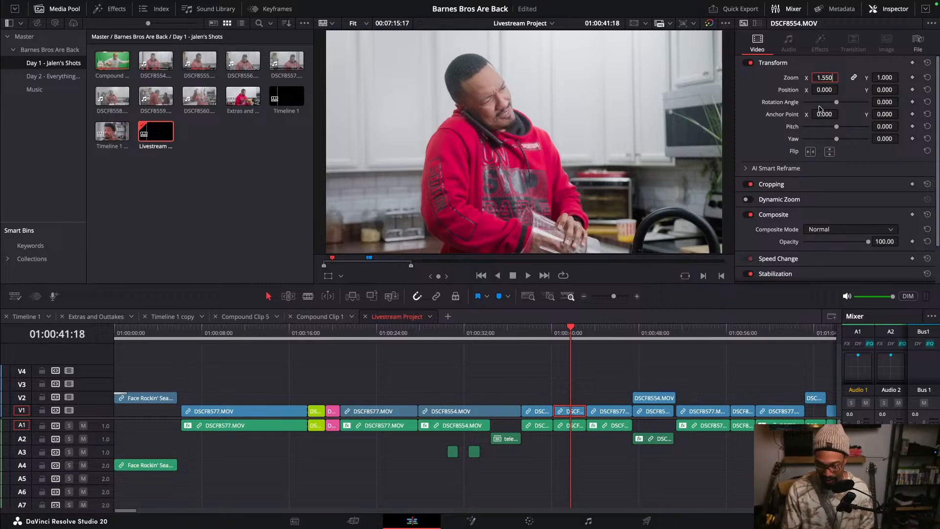
{"action": "key", "text": "Return"}
- Set the short clip's horizontal position to 94, matching the DSCF8554 clip
{"action": "left_click", "coordinate": [491, 335]}
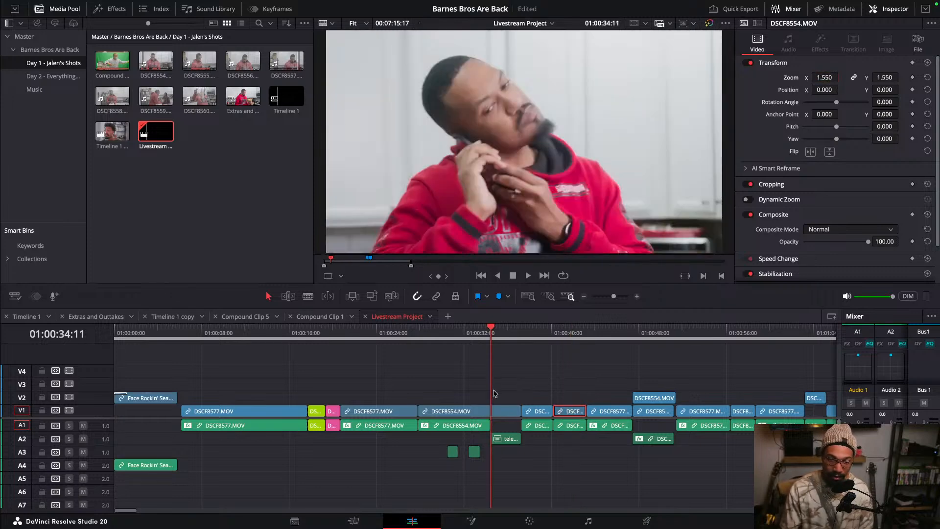
{"action": "left_click", "coordinate": [502, 413]}
{"action": "left_click", "coordinate": [820, 91]}
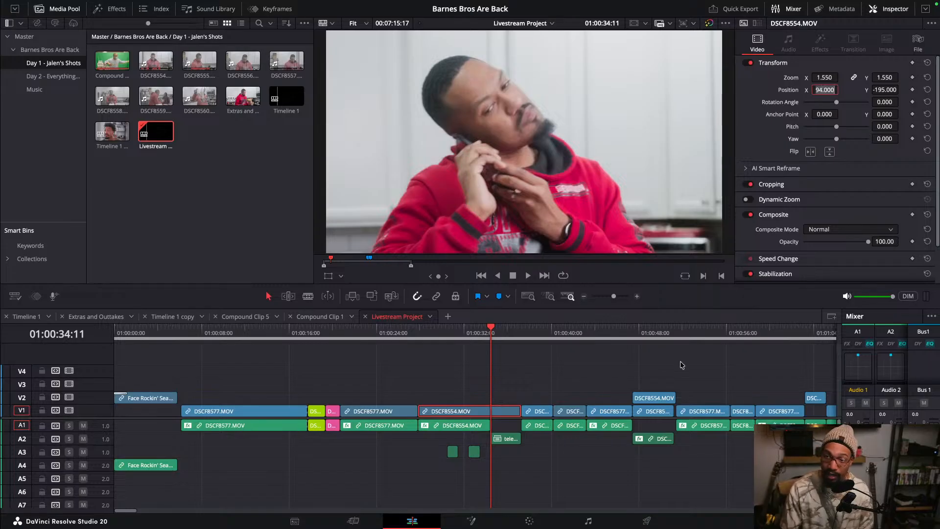
{"action": "left_click", "coordinate": [566, 337]}
{"action": "left_click", "coordinate": [576, 411]}
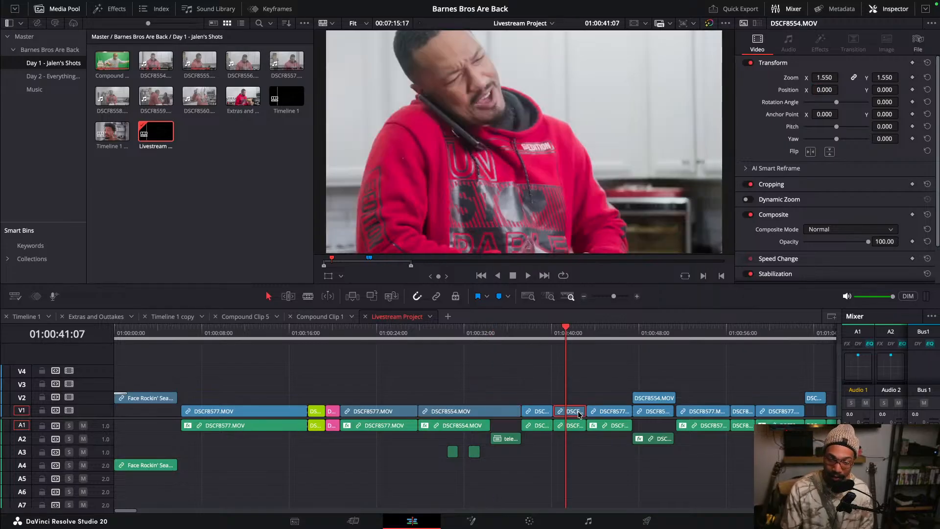
{"action": "left_click", "coordinate": [825, 90]}
{"action": "type", "text": "94"}
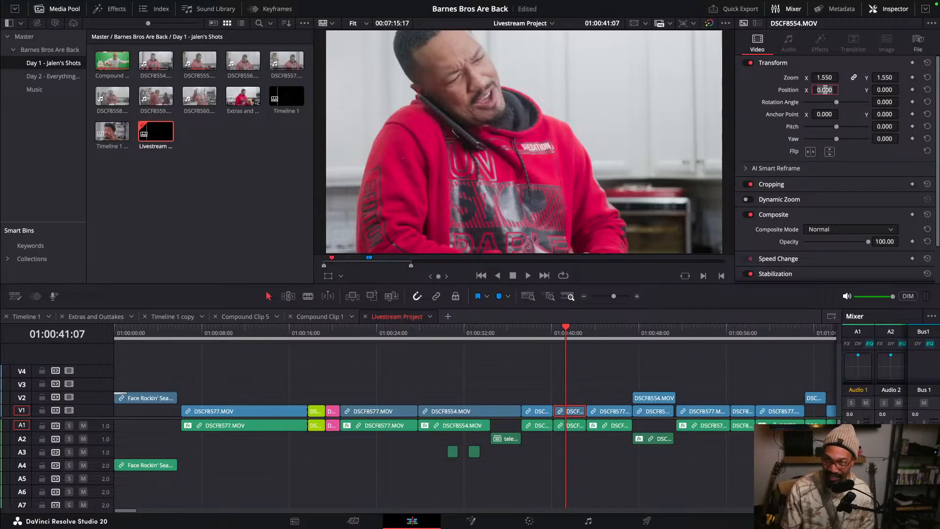
{"action": "key", "text": "Return"}
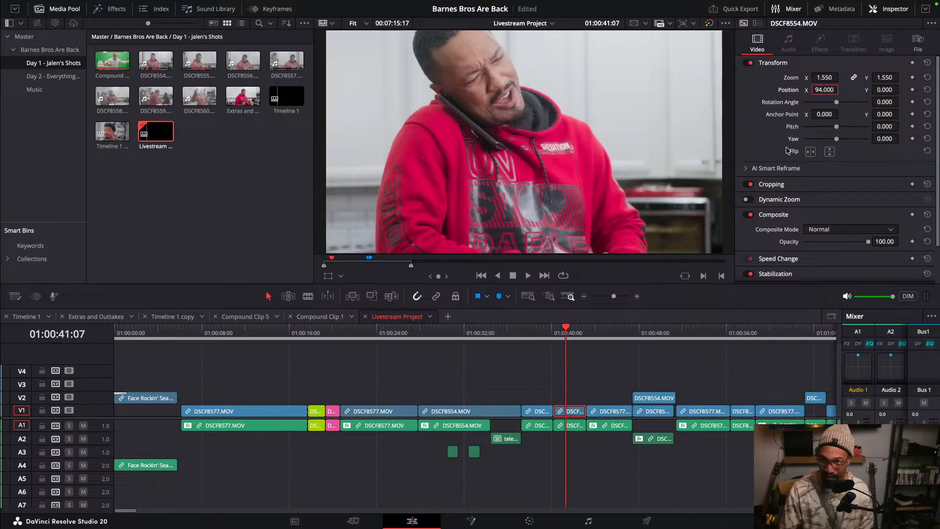
- Set the short clip's vertical position to -195, matching the DSCF8554 clip
{"action": "left_click", "coordinate": [480, 333]}
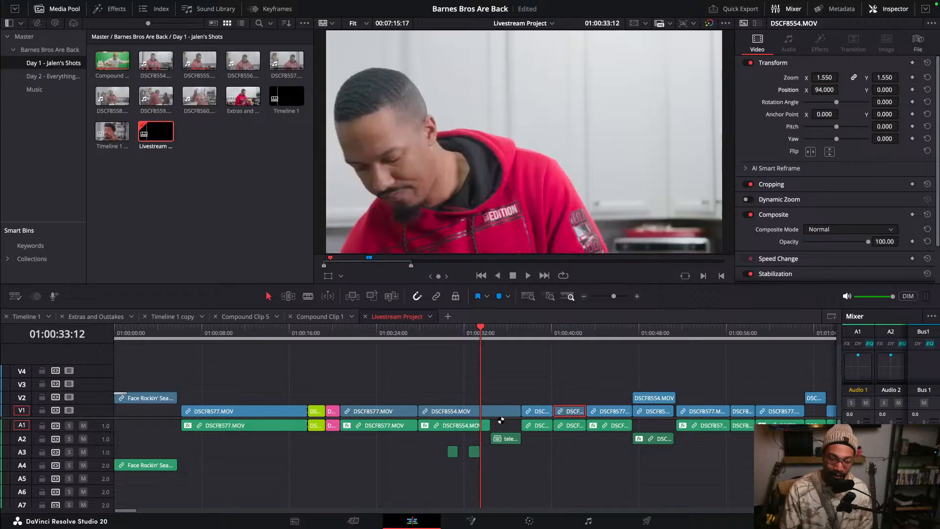
{"action": "left_click", "coordinate": [499, 415]}
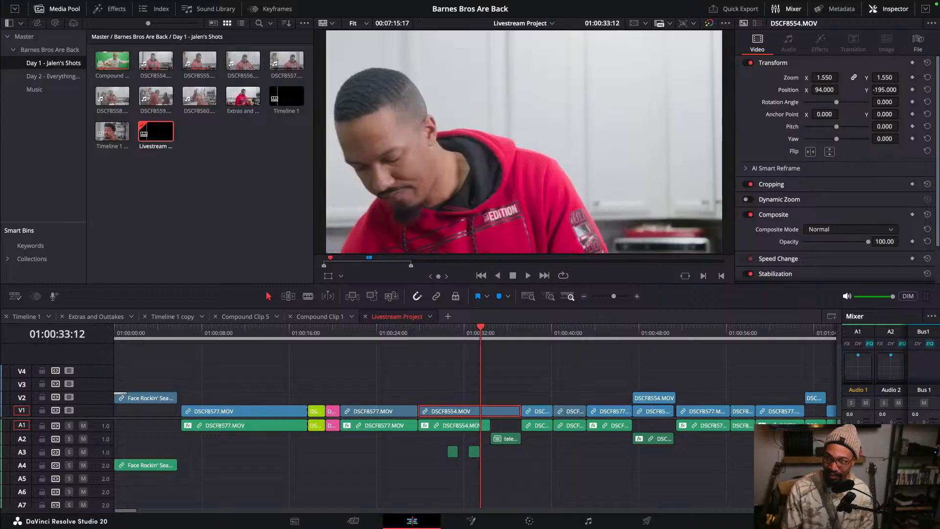
{"action": "left_click", "coordinate": [886, 91]}
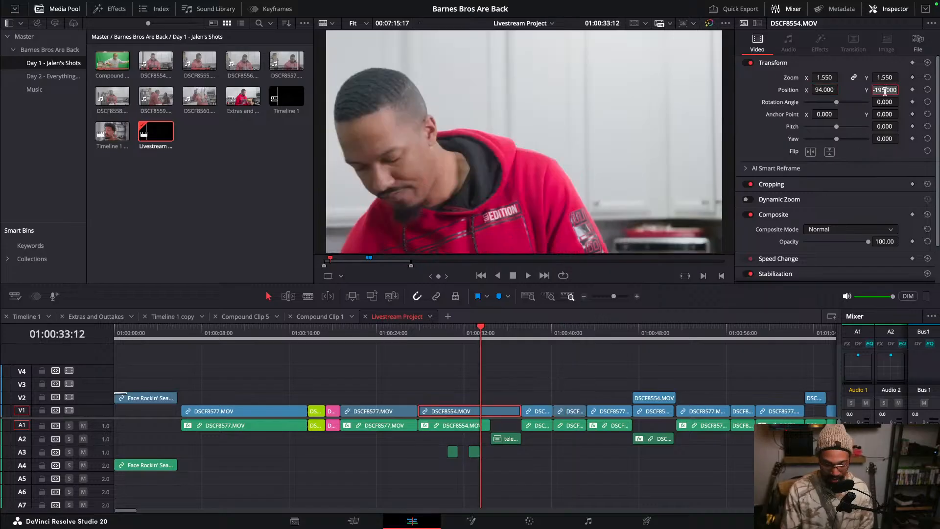
{"action": "left_click", "coordinate": [564, 335]}
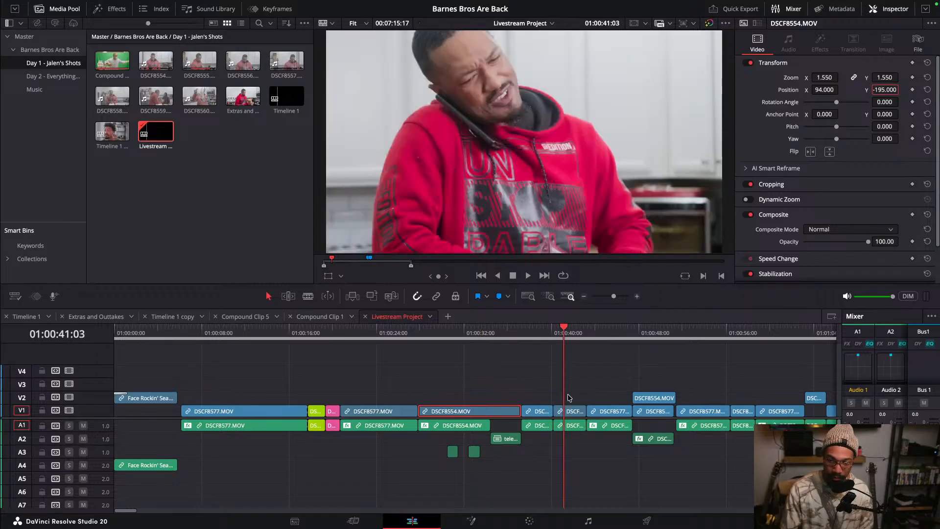
{"action": "left_click", "coordinate": [574, 411]}
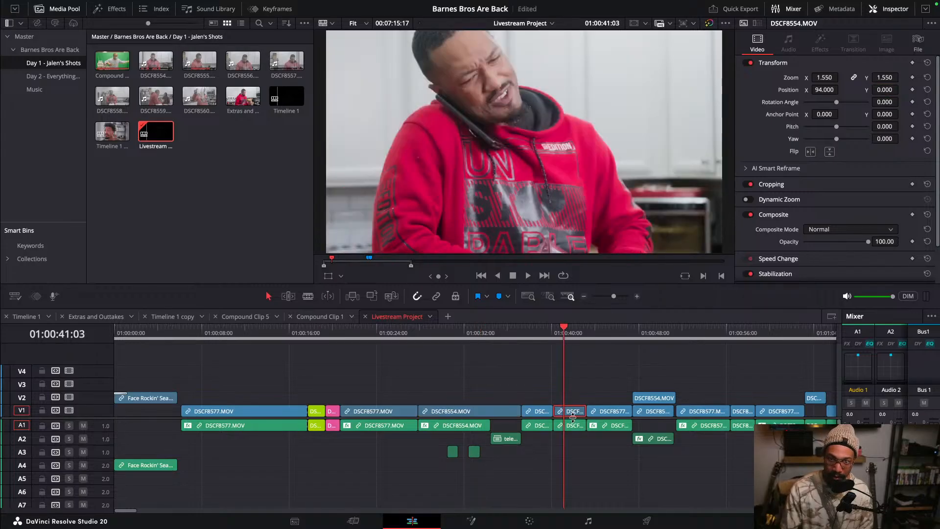
{"action": "left_click", "coordinate": [885, 90]}
{"action": "type", "text": "-195"}
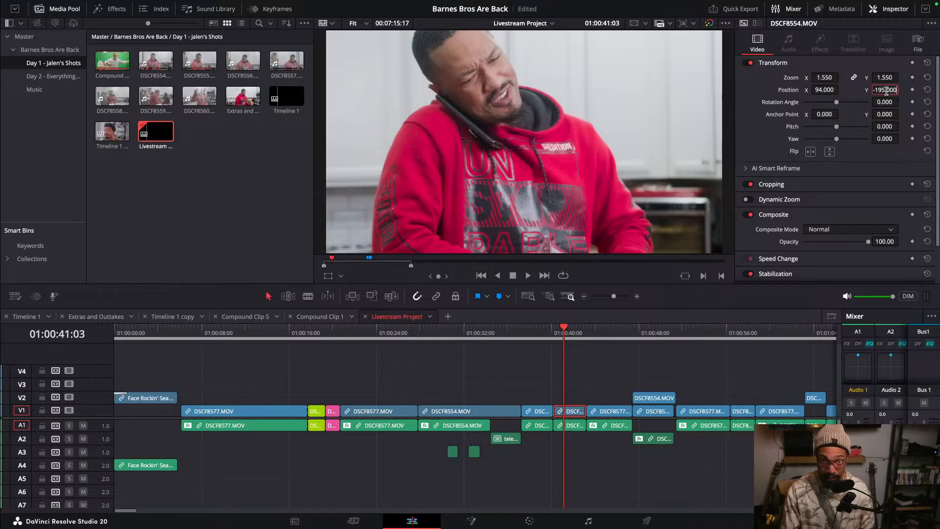
{"action": "key", "text": "Return"}
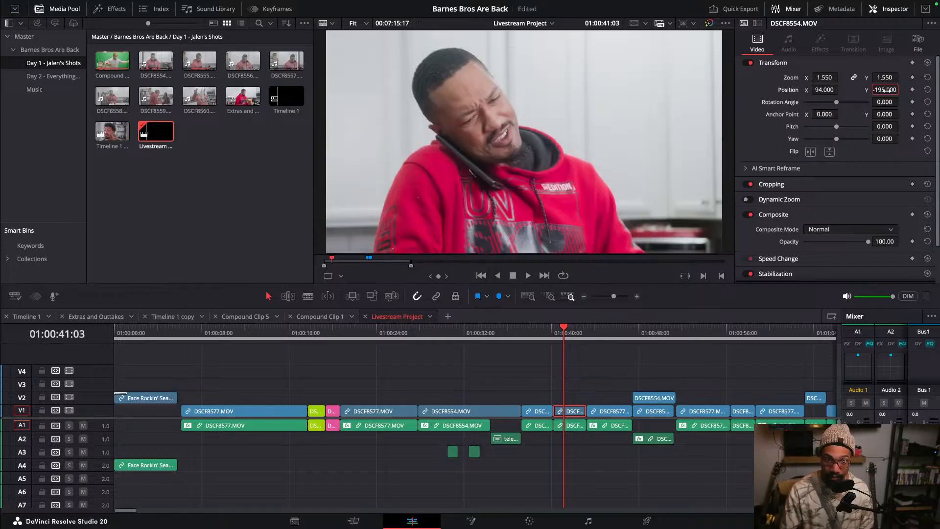
- Reset the transform settings of the short clip at about 00:41
{"action": "left_click", "coordinate": [538, 372]}
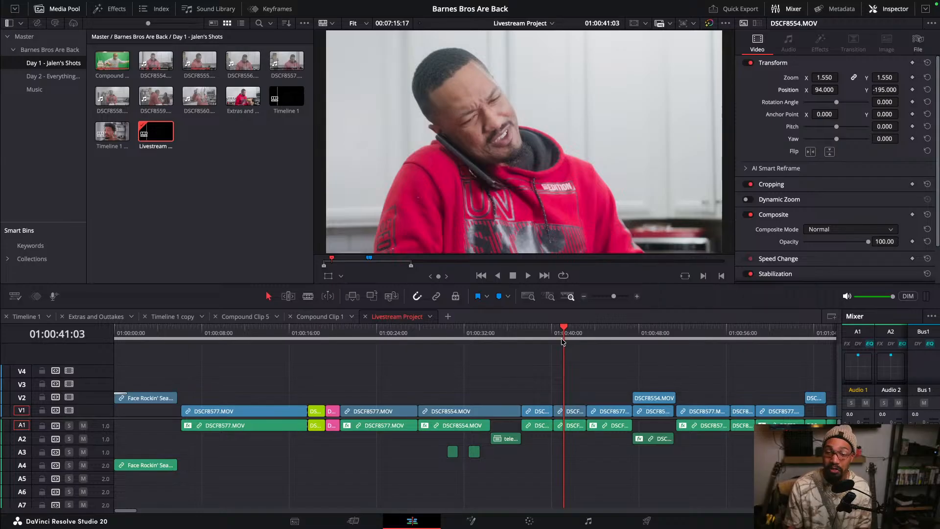
{"action": "scroll", "coordinate": [562, 345], "scroll_direction": "down", "scroll_amount": 6}
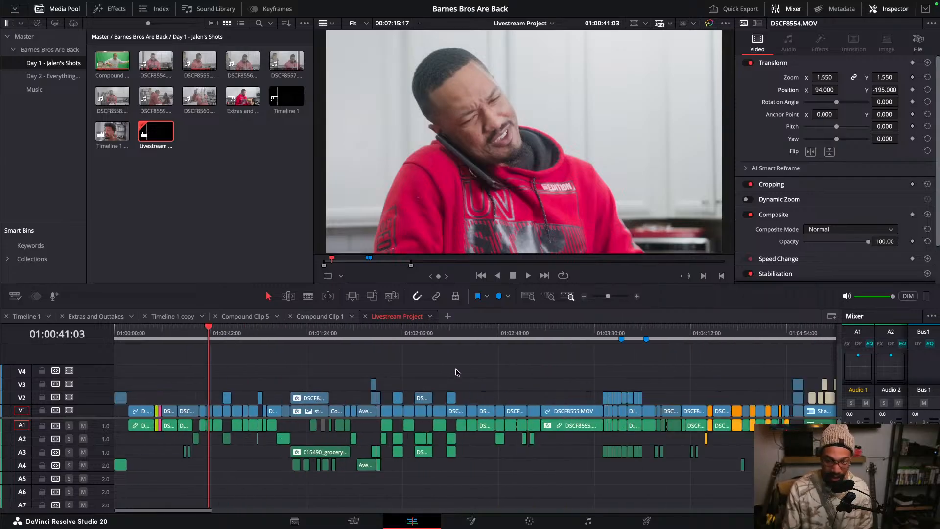
{"action": "scroll", "coordinate": [255, 352], "scroll_direction": "up", "scroll_amount": 3}
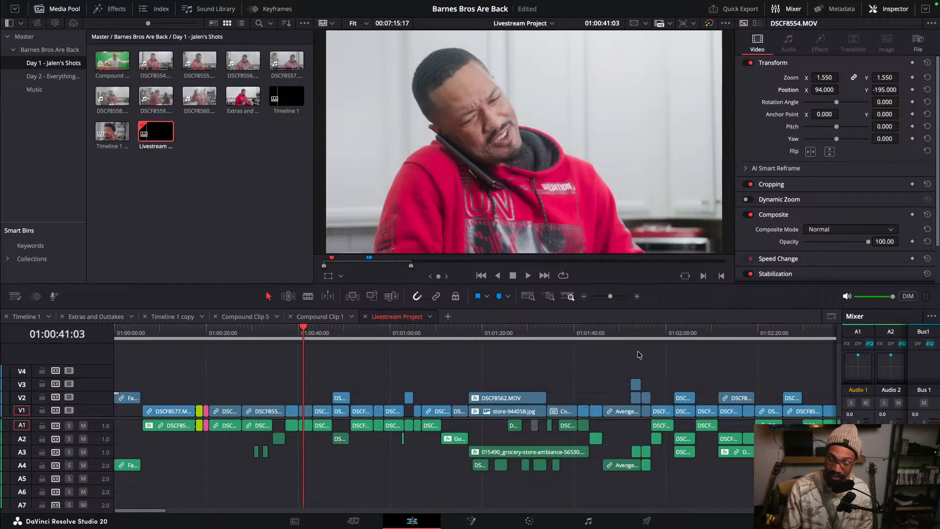
{"action": "scroll", "coordinate": [486, 378], "scroll_direction": "up", "scroll_amount": 3}
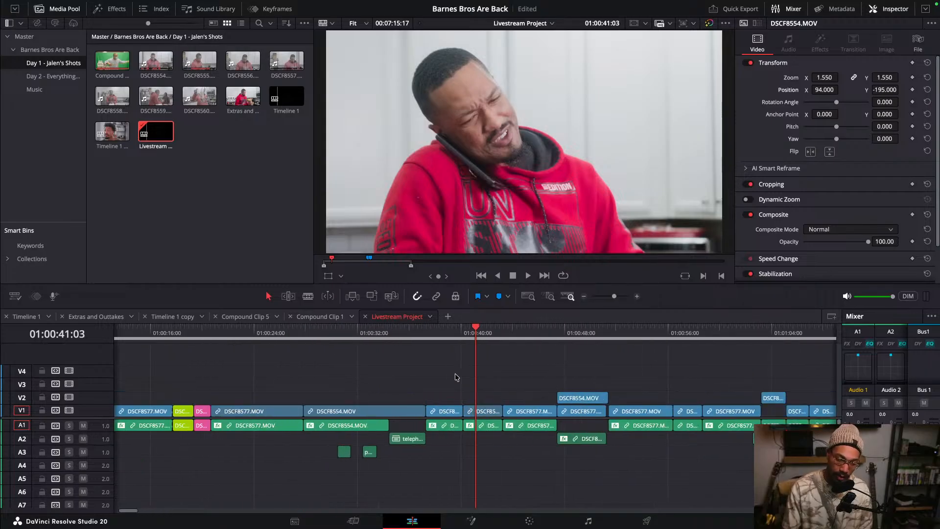
{"action": "left_click", "coordinate": [478, 410]}
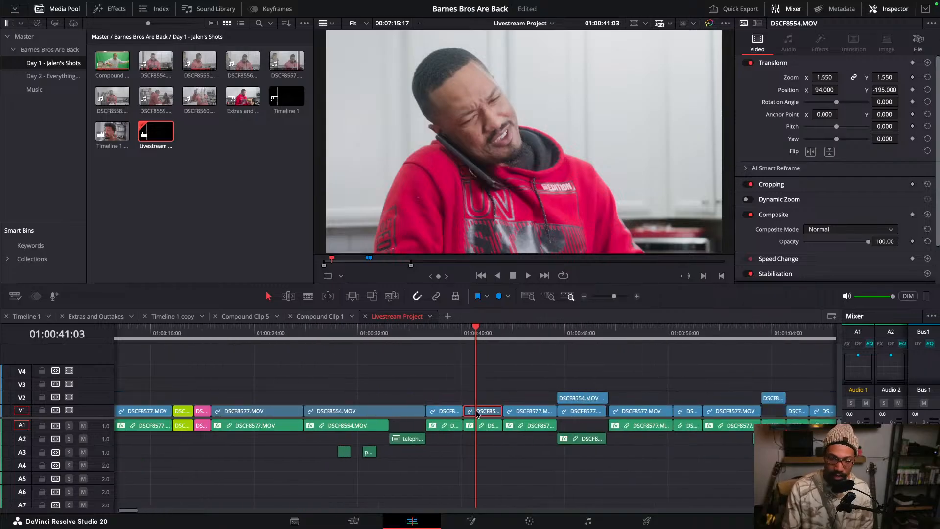
{"action": "double_click", "coordinate": [791, 78]}
{"action": "left_click", "coordinate": [927, 63]}
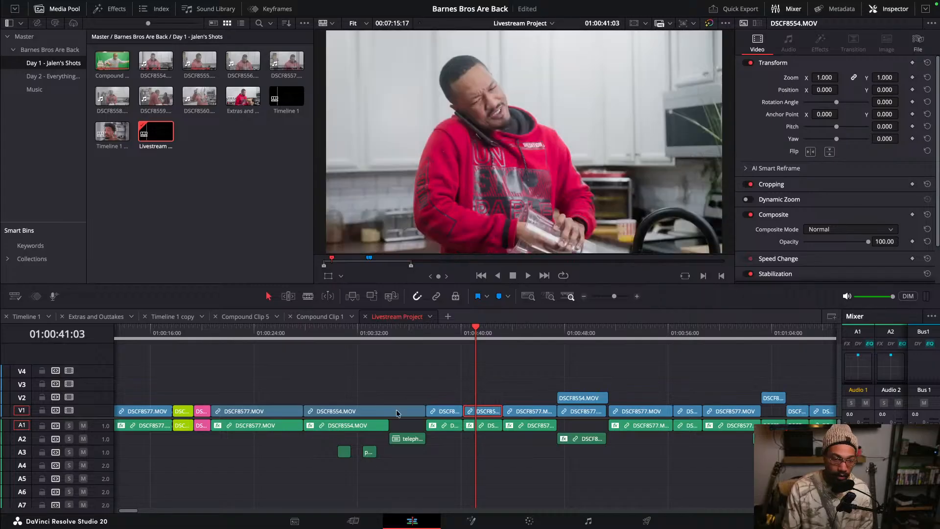
- Scrub and zoom the timeline to review the shots around the reframed DSCF8554 clip
{"action": "left_click", "coordinate": [385, 336]}
{"action": "left_click", "coordinate": [397, 398]}
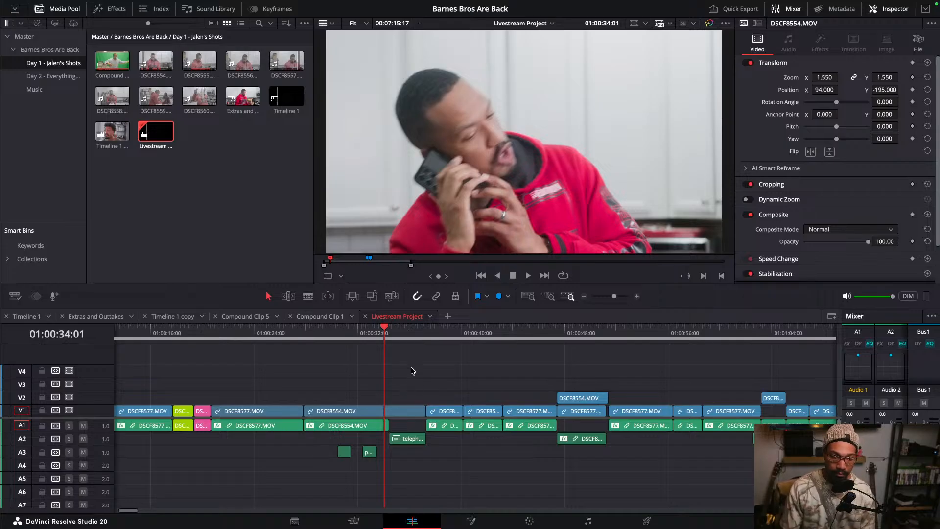
{"action": "left_click_drag", "start_coordinate": [394, 333], "coordinate": [341, 353]}
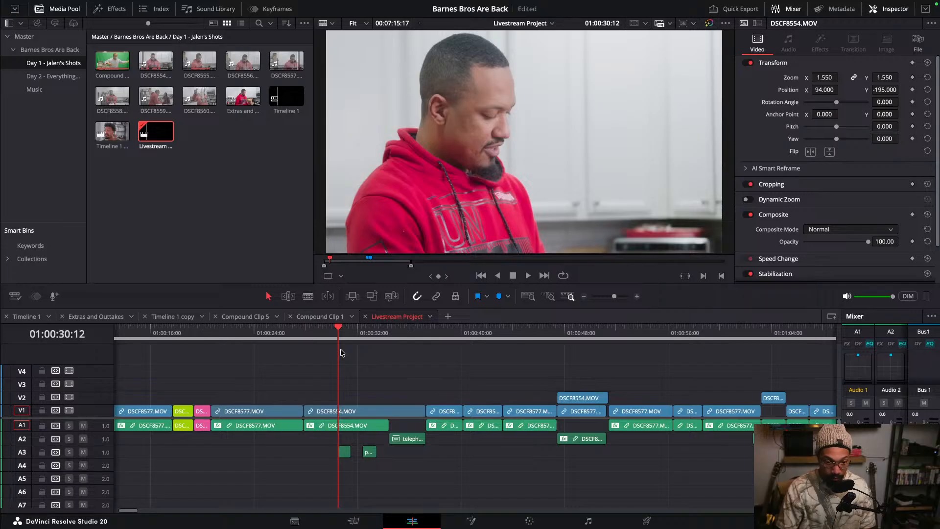
{"action": "scroll", "coordinate": [377, 360], "scroll_direction": "down", "scroll_amount": 5}
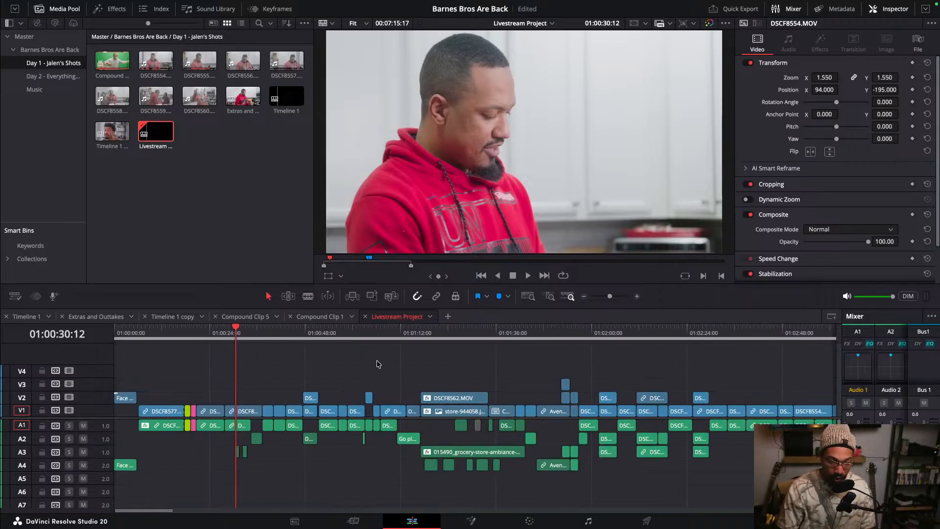
{"action": "scroll", "coordinate": [376, 363], "scroll_direction": "up", "scroll_amount": 4}
{"action": "scroll", "coordinate": [376, 365], "scroll_direction": "up", "scroll_amount": 2}
{"action": "scroll", "coordinate": [376, 364], "scroll_direction": "down", "scroll_amount": 4}
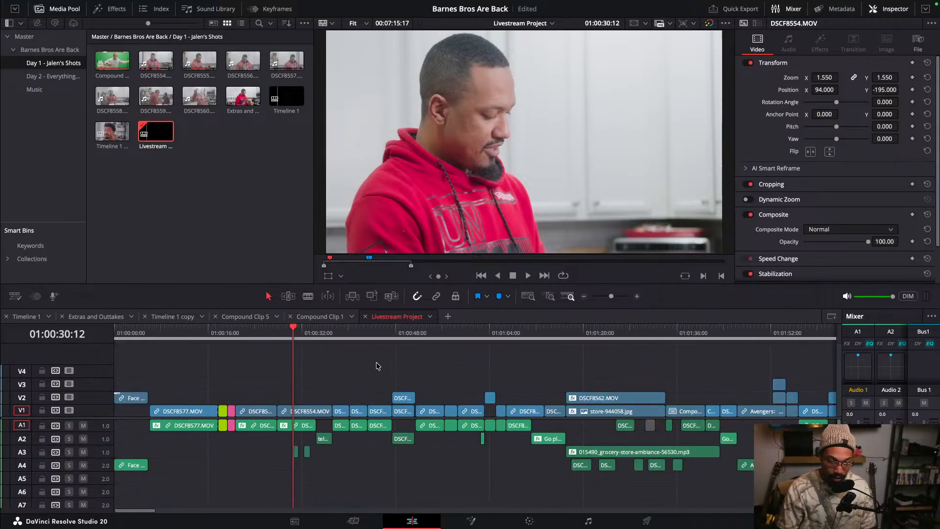
{"action": "scroll", "coordinate": [376, 365], "scroll_direction": "up", "scroll_amount": 3}
{"action": "scroll", "coordinate": [376, 364], "scroll_direction": "up", "scroll_amount": 1}
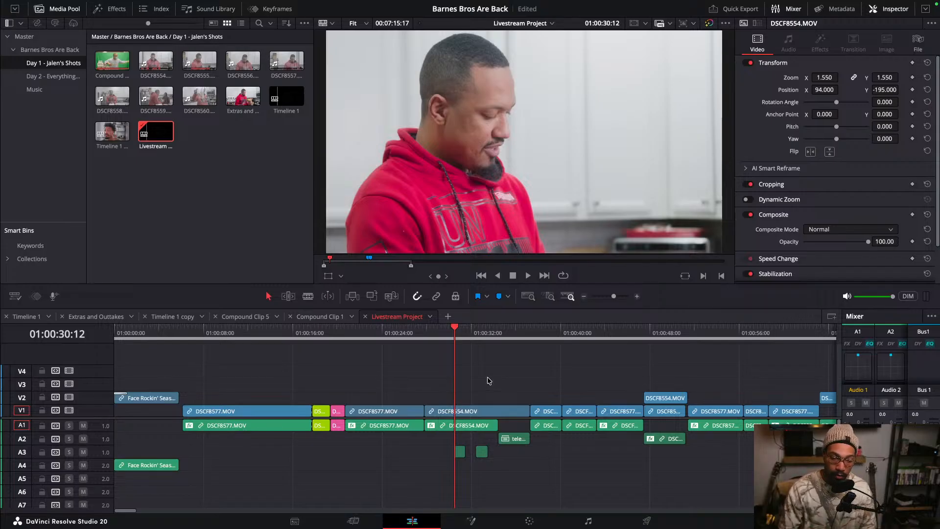
- Select the reframed DSCF8554 clip at about 00:30 as the source and scrub through the following shots
{"action": "left_click", "coordinate": [483, 412]}
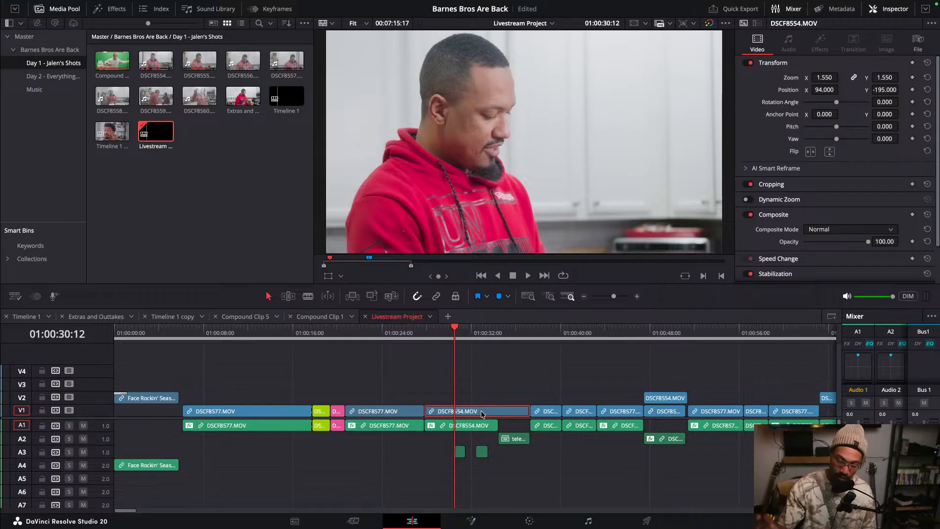
{"action": "left_click", "coordinate": [533, 372]}
{"action": "left_click", "coordinate": [478, 336]}
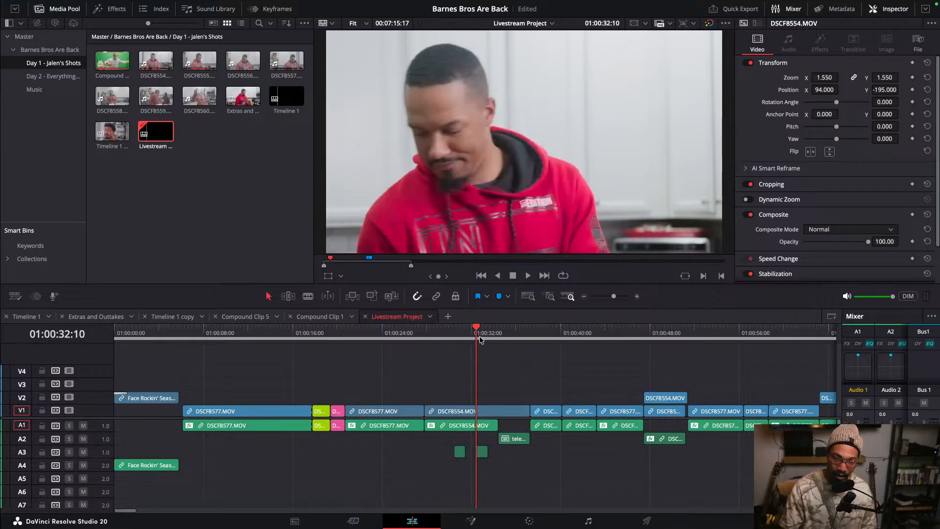
{"action": "left_click", "coordinate": [492, 412]}
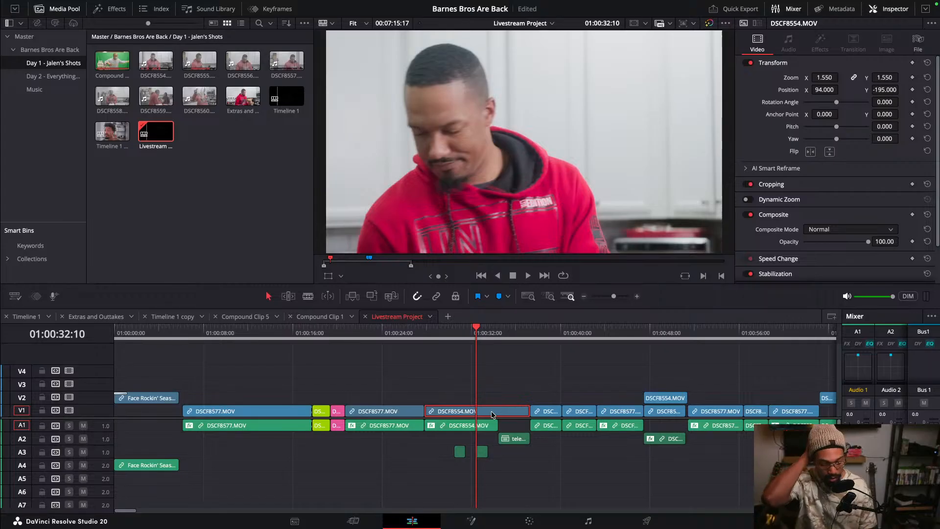
{"action": "left_click", "coordinate": [537, 333]}
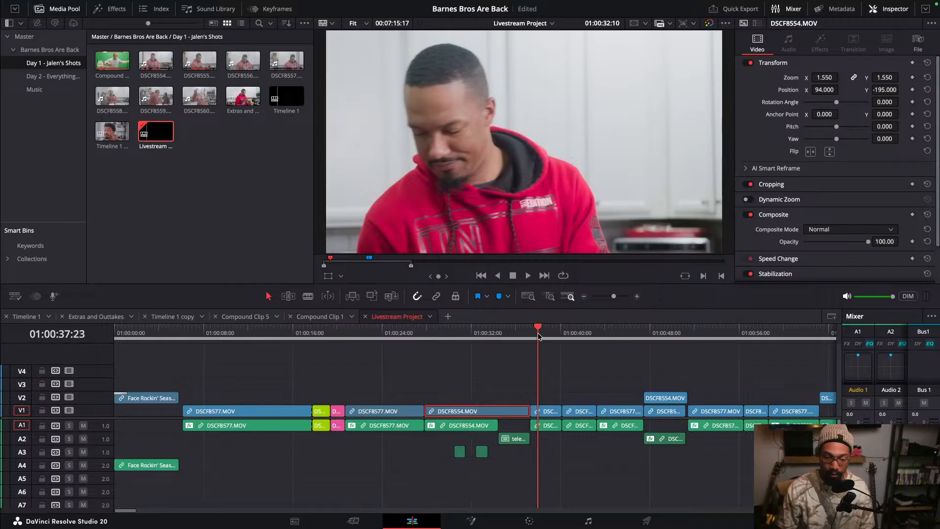
{"action": "left_click", "coordinate": [569, 340]}
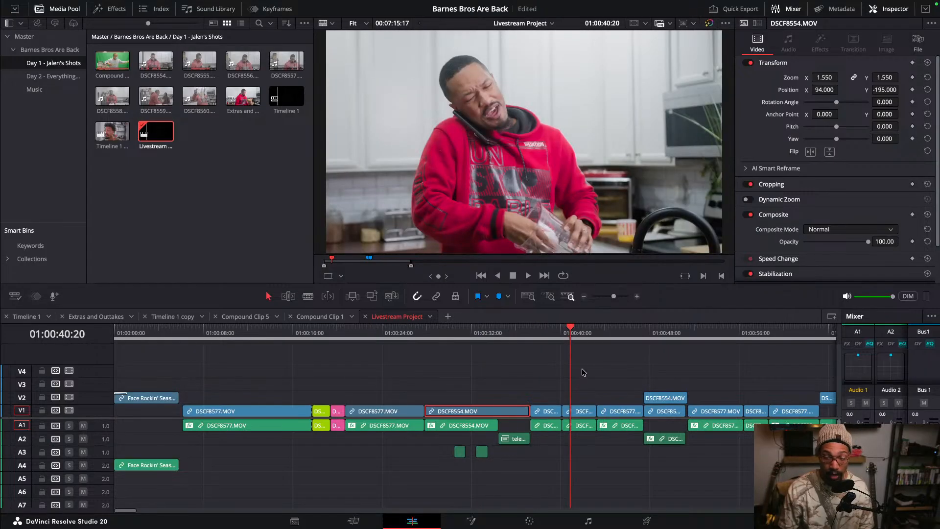
- Select the short clip at about 00:40 together with other matching close-up clips on V1
{"action": "left_click", "coordinate": [584, 411]}
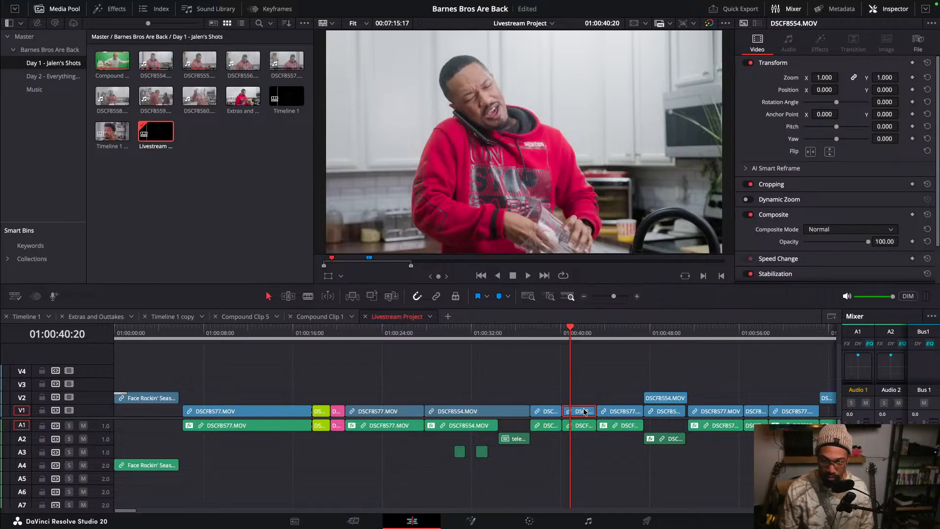
{"action": "scroll", "coordinate": [584, 412], "scroll_direction": "down", "scroll_amount": 4}
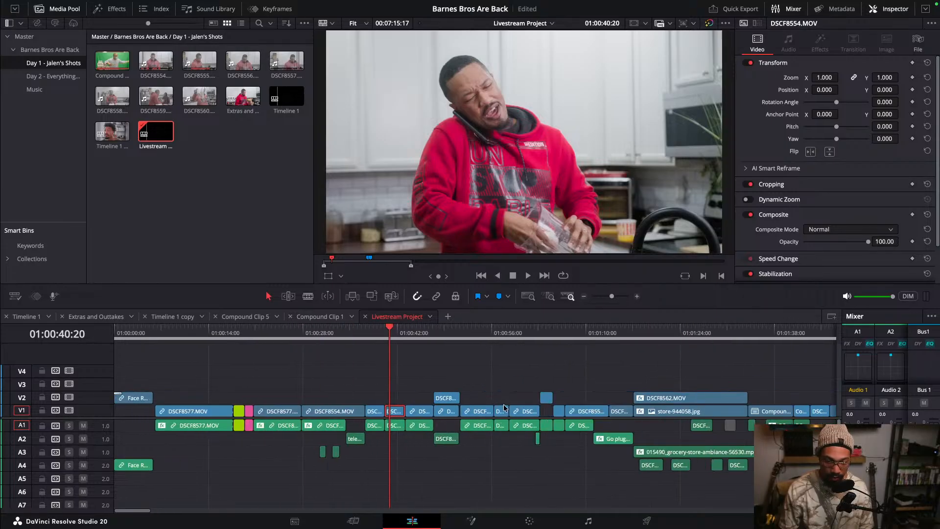
{"action": "right_click", "coordinate": [505, 413]}
{"action": "key", "text": "Escape"}
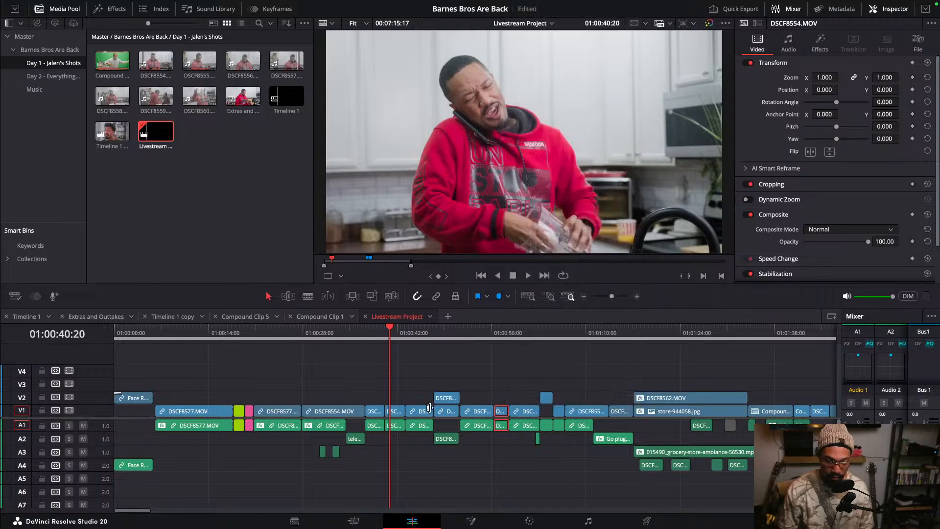
{"action": "left_click", "coordinate": [504, 412]}
{"action": "left_click", "coordinate": [395, 411], "text": "ctrl"}
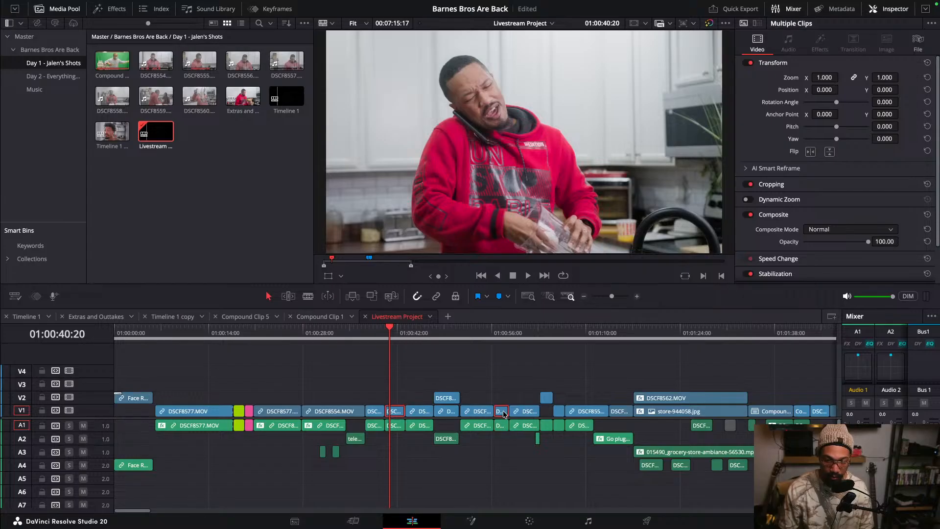
- Add more matching close-up clips between about 01:00 and 01:44, including one on V2, to the selection
{"action": "left_click", "coordinate": [559, 335]}
{"action": "left_click_drag", "start_coordinate": [559, 336], "coordinate": [545, 331]}
{"action": "left_click", "coordinate": [546, 398], "text": "ctrl"}
{"action": "left_click", "coordinate": [594, 338]}
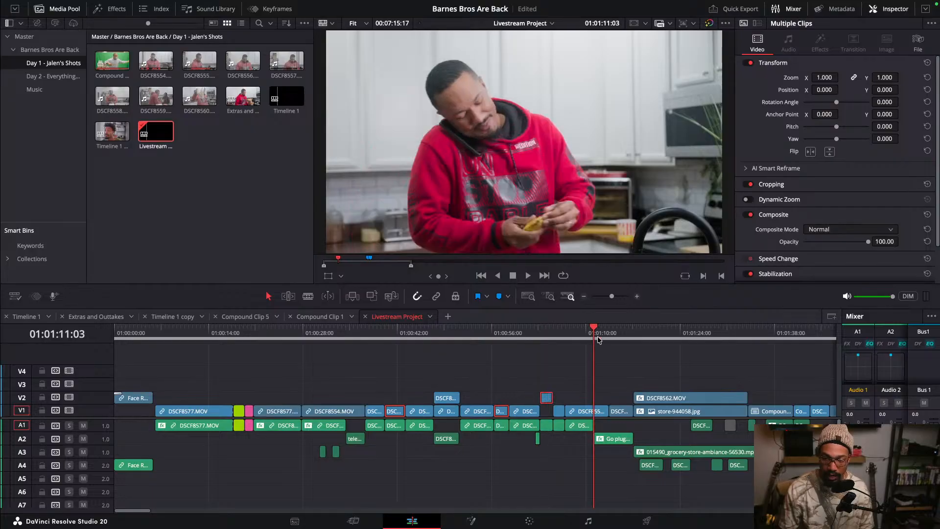
{"action": "left_click", "coordinate": [615, 337]}
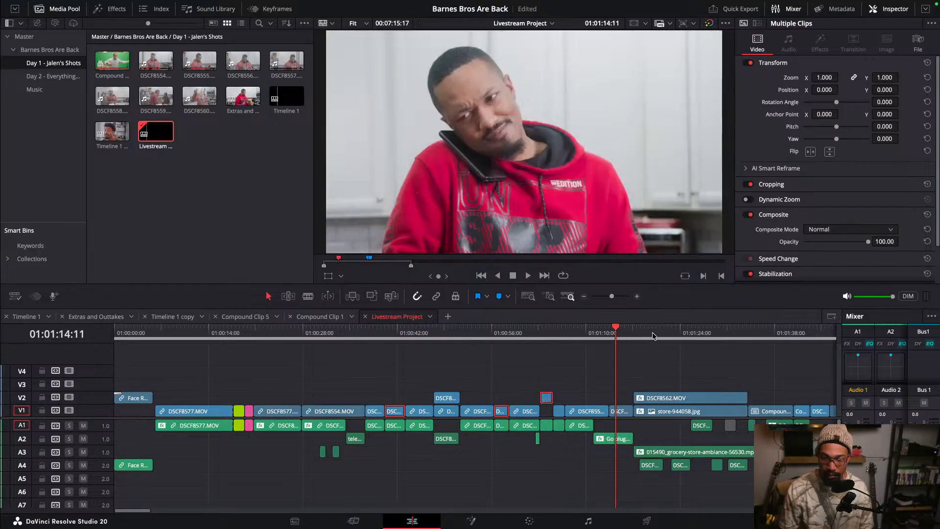
{"action": "left_click", "coordinate": [622, 412], "text": "ctrl"}
{"action": "left_click", "coordinate": [724, 336]}
{"action": "left_click", "coordinate": [766, 337]}
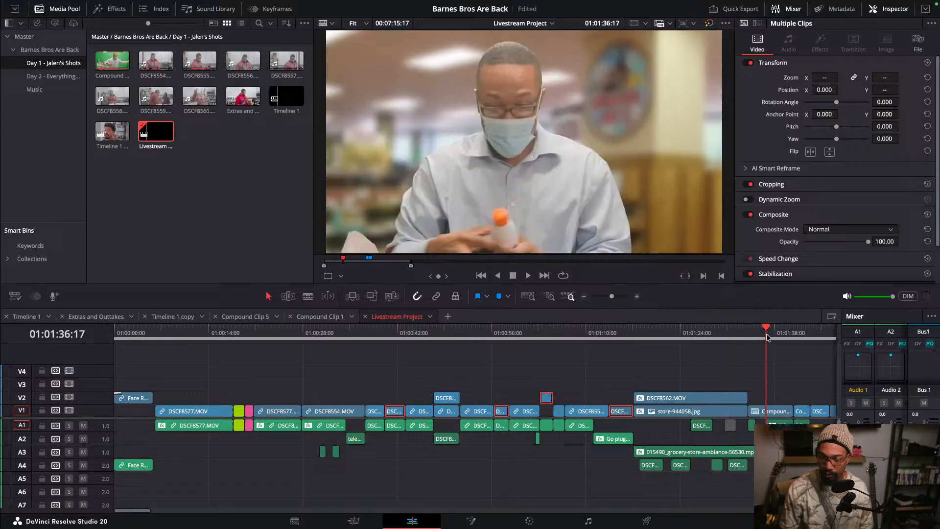
{"action": "left_click", "coordinate": [802, 337]}
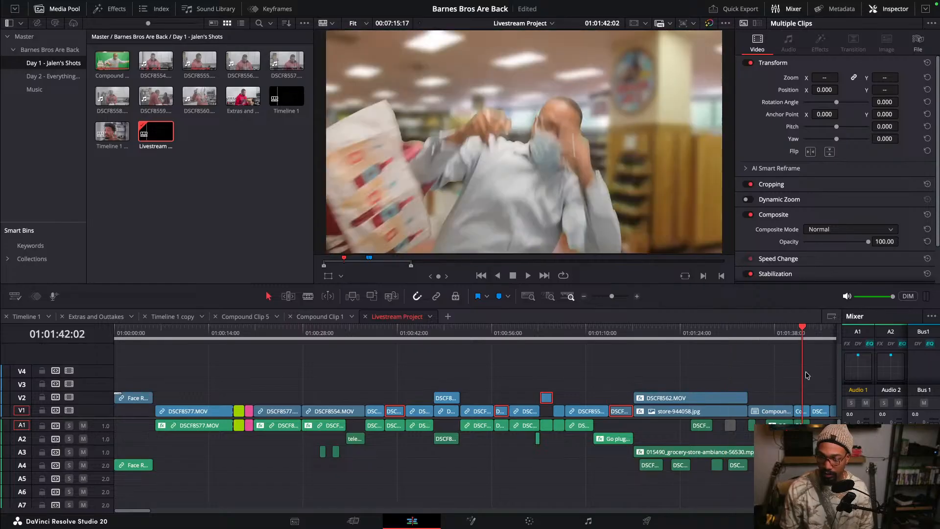
{"action": "scroll", "coordinate": [805, 372], "scroll_direction": "right", "scroll_amount": 5}
{"action": "scroll", "coordinate": [800, 371], "scroll_direction": "right", "scroll_amount": 2}
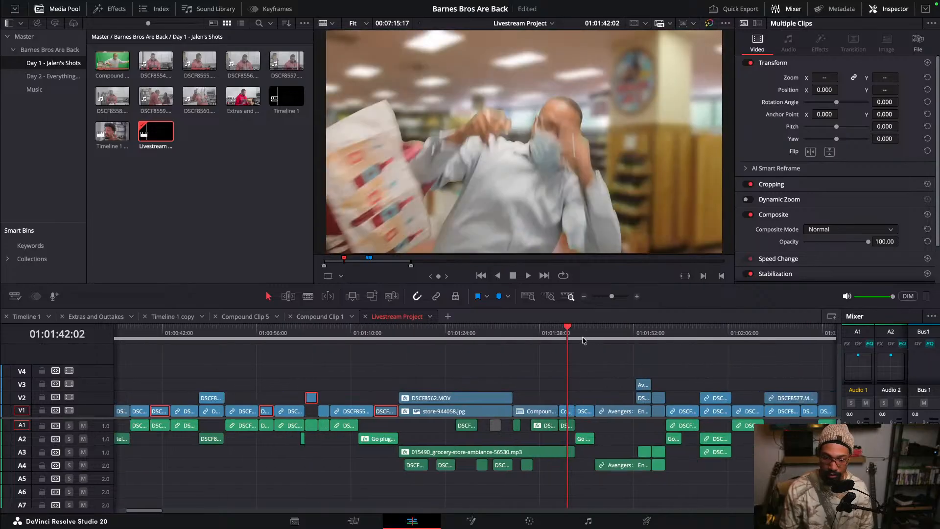
{"action": "left_click", "coordinate": [586, 337]}
{"action": "left_click", "coordinate": [585, 411], "text": "super"}
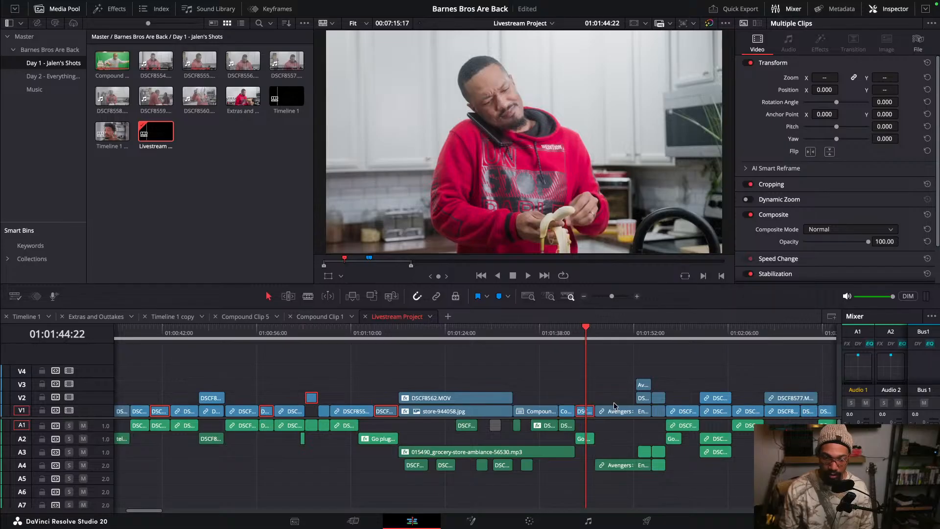
{"action": "scroll", "coordinate": [553, 384], "scroll_direction": "left", "scroll_amount": 3}
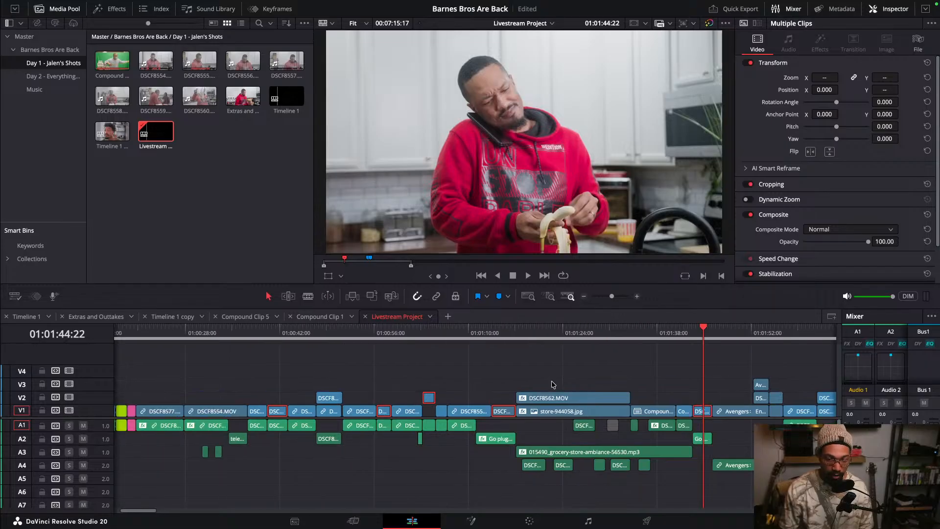
- Move the selected clips up three tracks, onto V4 and V5
{"action": "key", "text": "alt+Up"}
{"action": "key", "text": "alt+Up"}
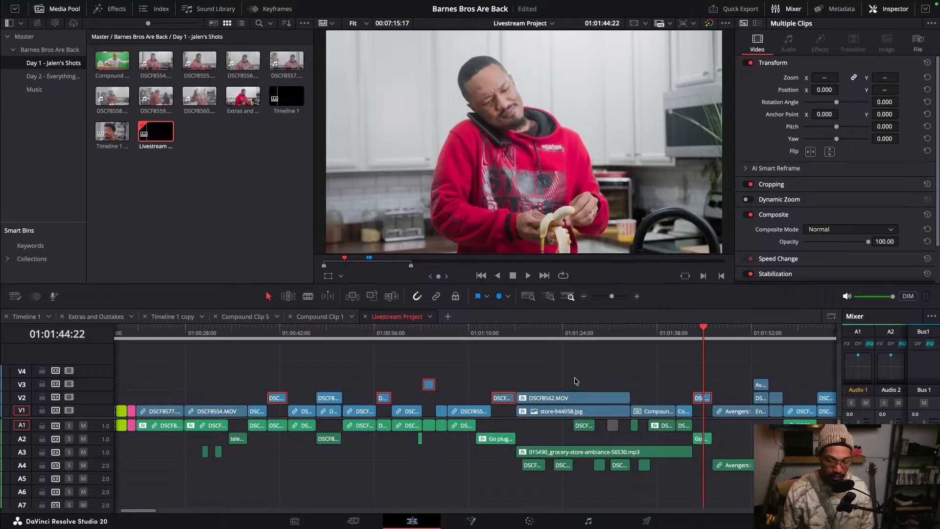
{"action": "key", "text": "alt+Up"}
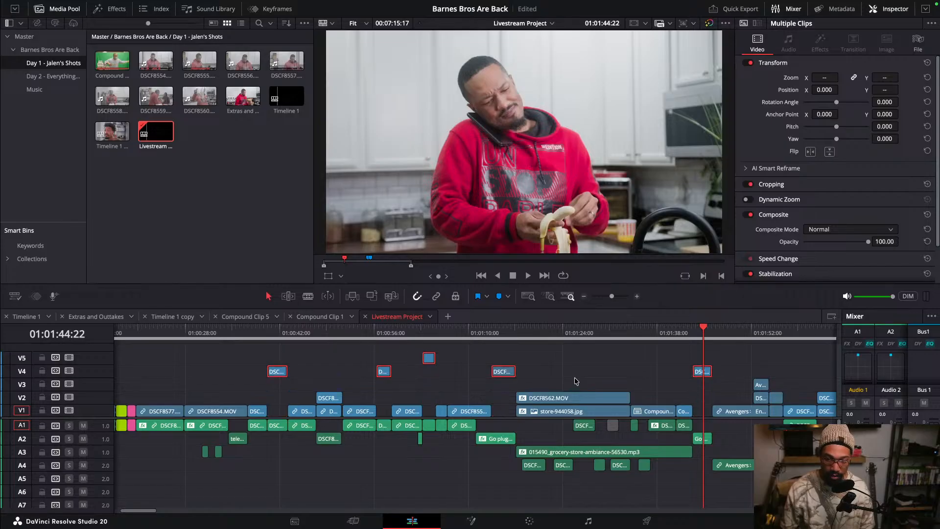
- Add the matching close-up clips between about 01:56 and 02:41 on V1 to the selection
{"action": "key", "text": "ctrl+minus"}
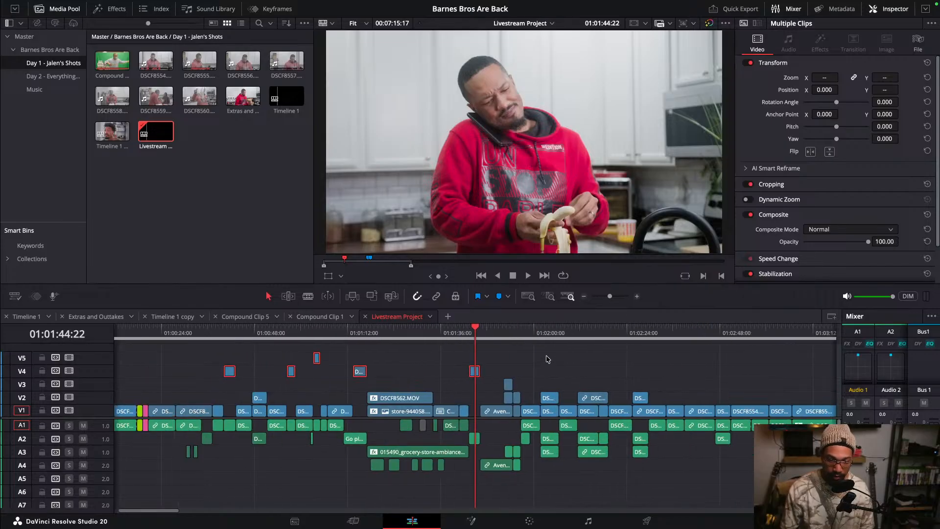
{"action": "left_click_drag", "start_coordinate": [493, 332], "coordinate": [531, 337]}
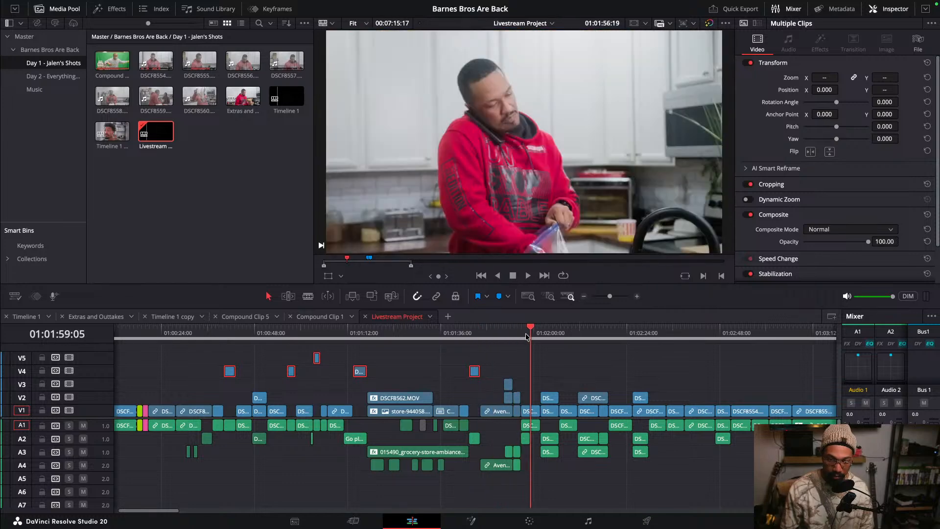
{"action": "left_click", "coordinate": [529, 412], "text": "super"}
{"action": "left_click", "coordinate": [572, 334]}
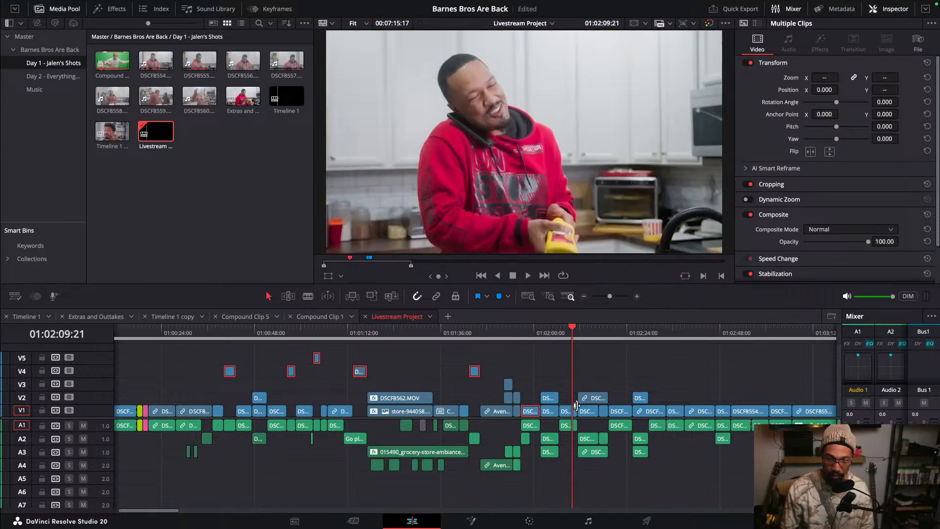
{"action": "left_click", "coordinate": [572, 413], "text": "super"}
{"action": "left_click", "coordinate": [621, 336]}
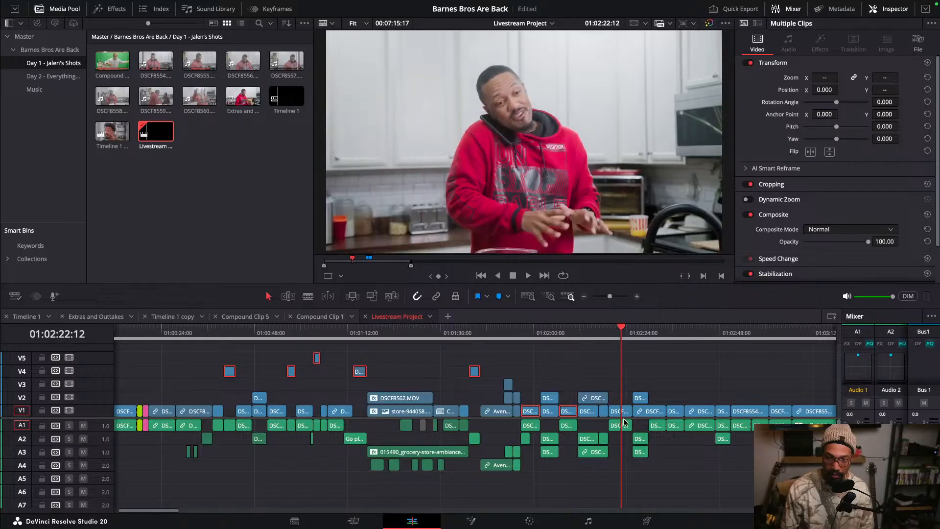
{"action": "left_click", "coordinate": [625, 412], "text": "super"}
{"action": "left_click", "coordinate": [656, 339]}
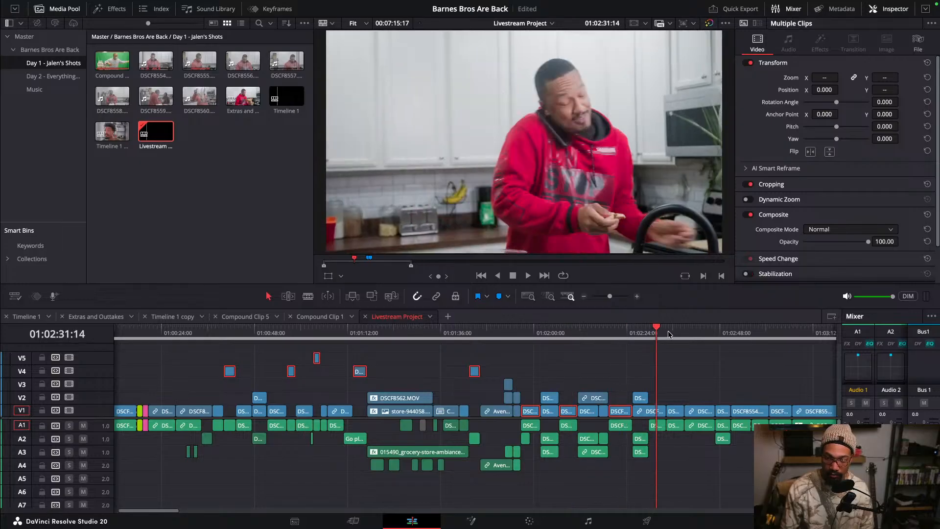
{"action": "left_click", "coordinate": [674, 337]}
{"action": "left_click", "coordinate": [691, 336]}
{"action": "left_click", "coordinate": [694, 335]}
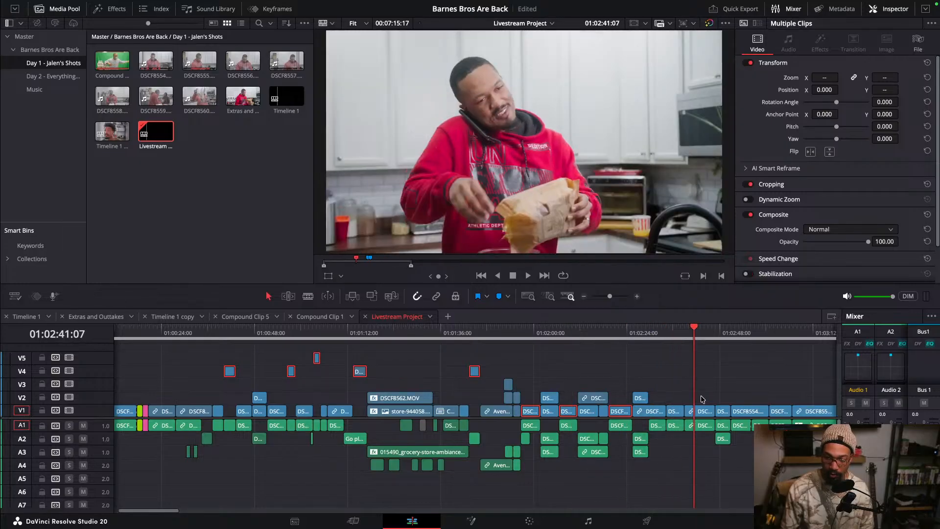
{"action": "left_click", "coordinate": [702, 412], "text": "super"}
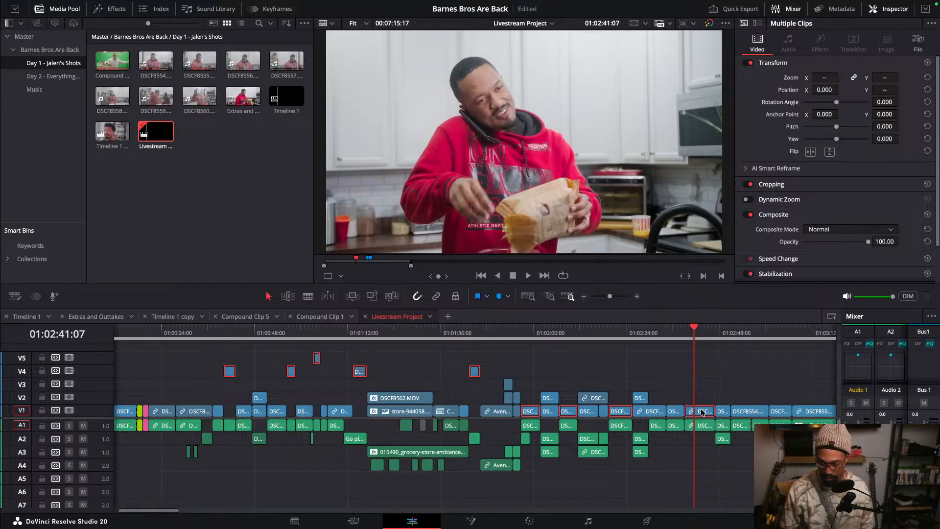
- Move all selected clips four tracks higher, above the rest of the edit
{"action": "key", "text": "alt+Up"}
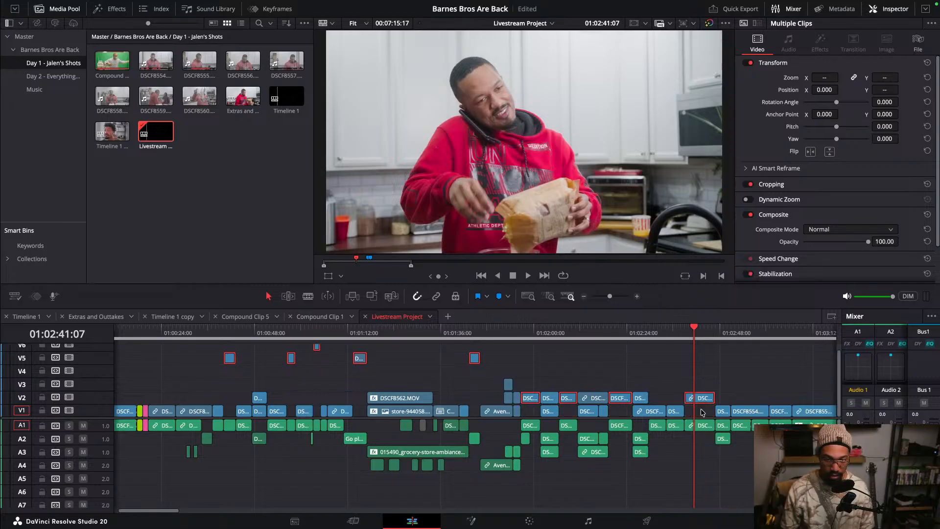
{"action": "key", "text": "alt+Up"}
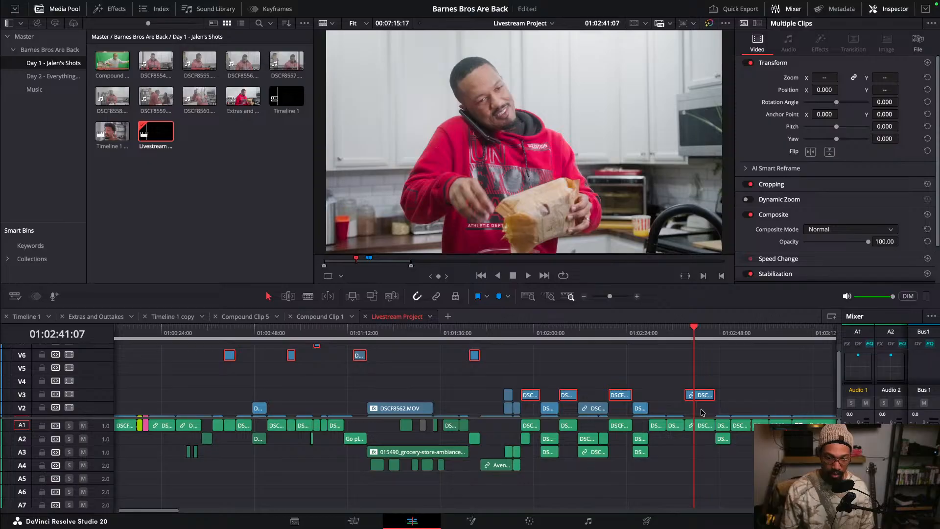
{"action": "key", "text": "alt+Up"}
{"action": "key", "text": "alt+Up"}
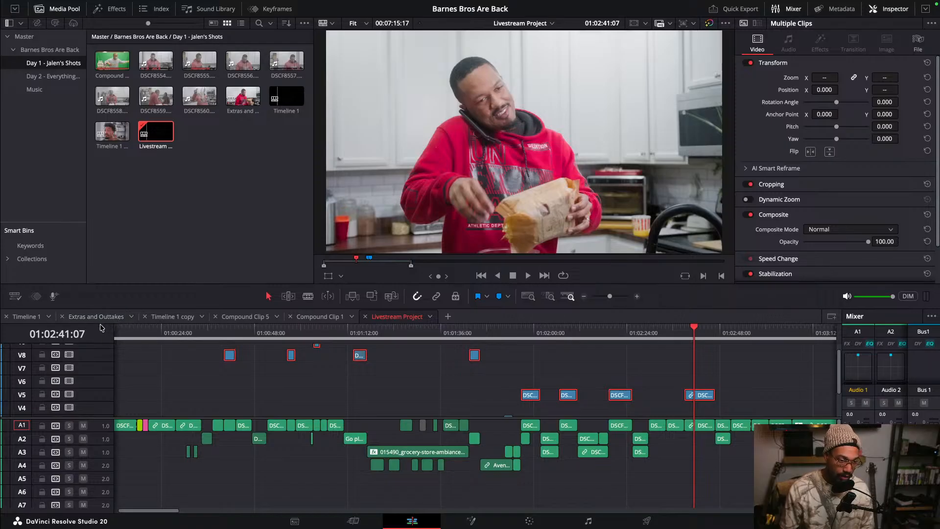
- Paste the Zoom, Position, Scale X and Scale Y attributes from DSCF8554.MOV onto the 9 selected close-up clips
{"action": "left_click_drag", "start_coordinate": [71, 420], "coordinate": [83, 465]}
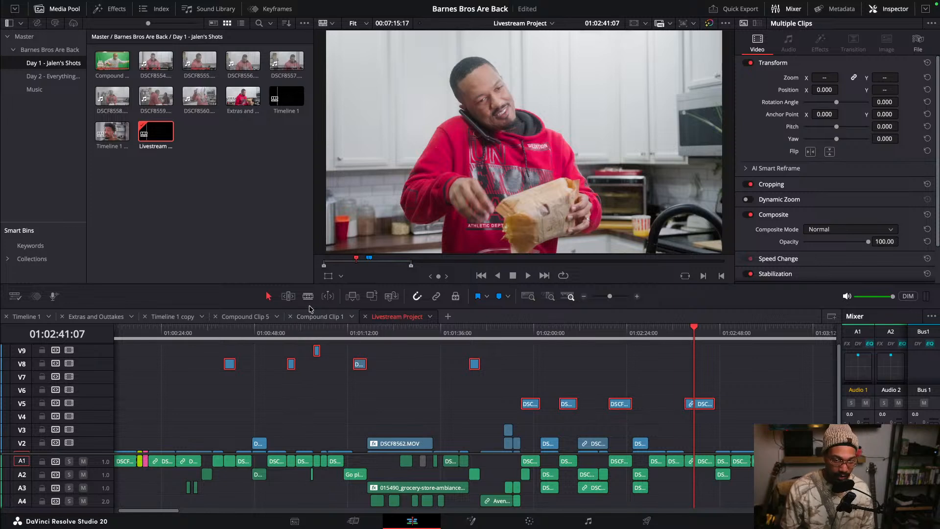
{"action": "left_click_drag", "start_coordinate": [309, 306], "coordinate": [313, 288]}
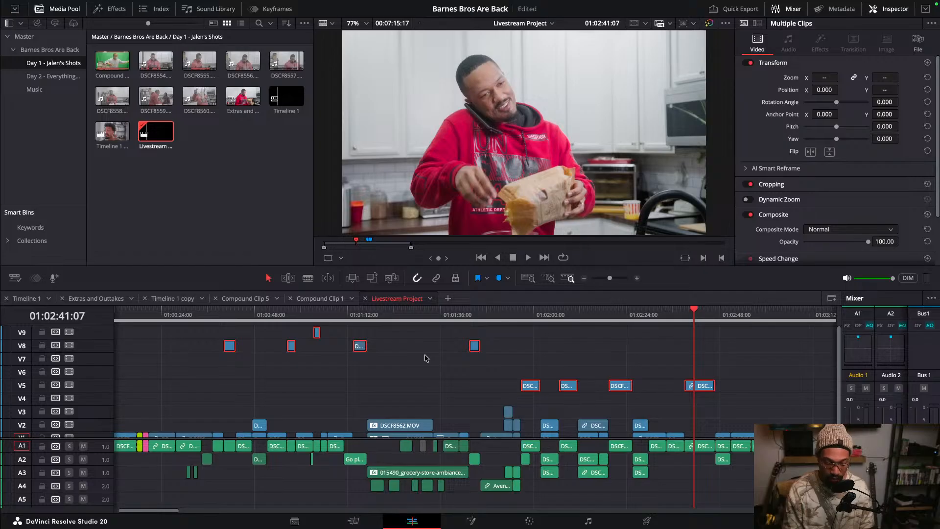
{"action": "key", "text": "alt+v"}
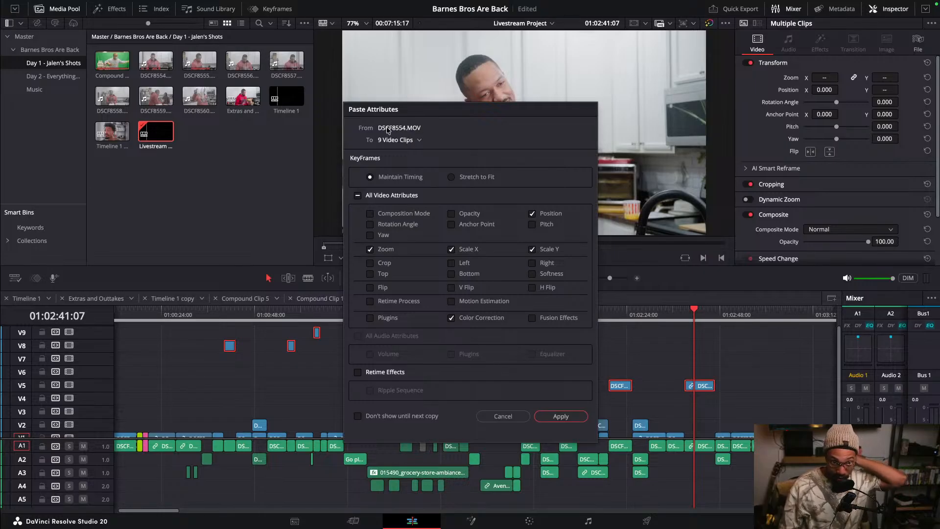
{"action": "left_click", "coordinate": [419, 141]}
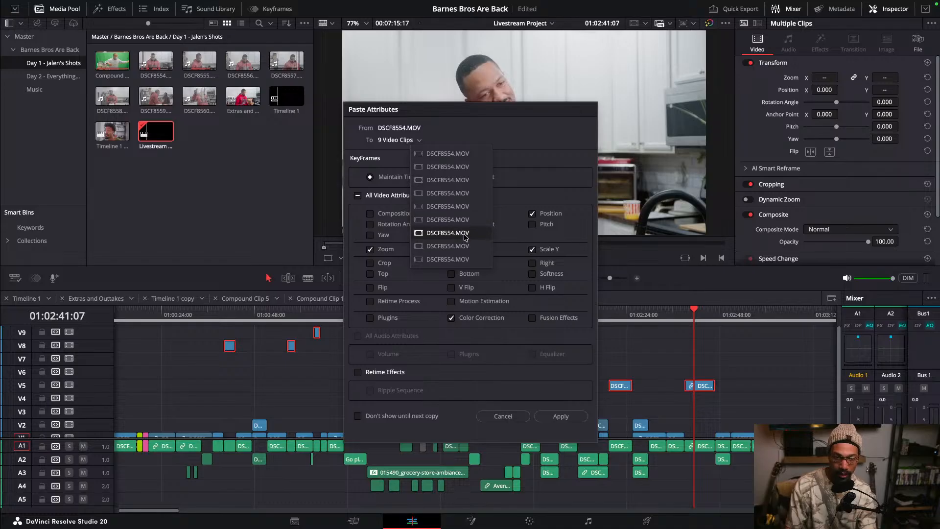
{"action": "left_click", "coordinate": [474, 154]}
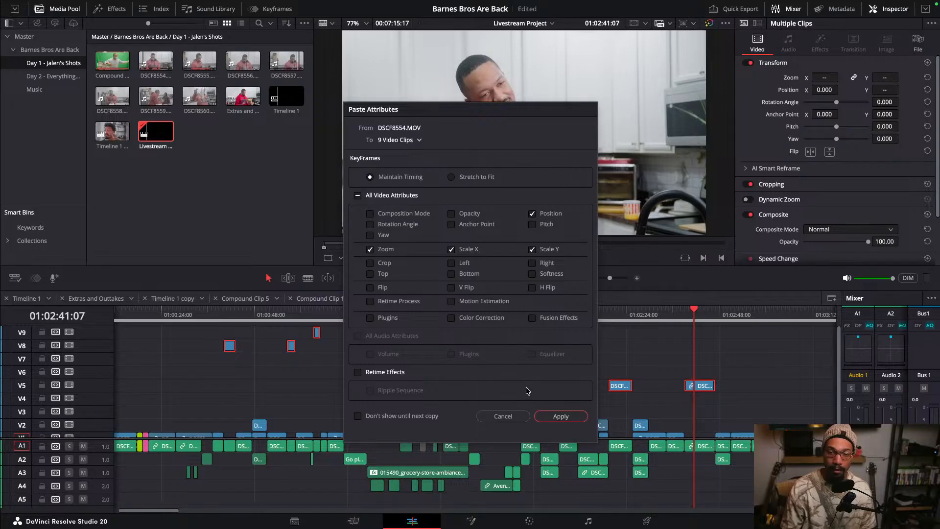
{"action": "left_click_drag", "start_coordinate": [518, 106], "coordinate": [248, 66]}
{"action": "left_click", "coordinate": [301, 375]}
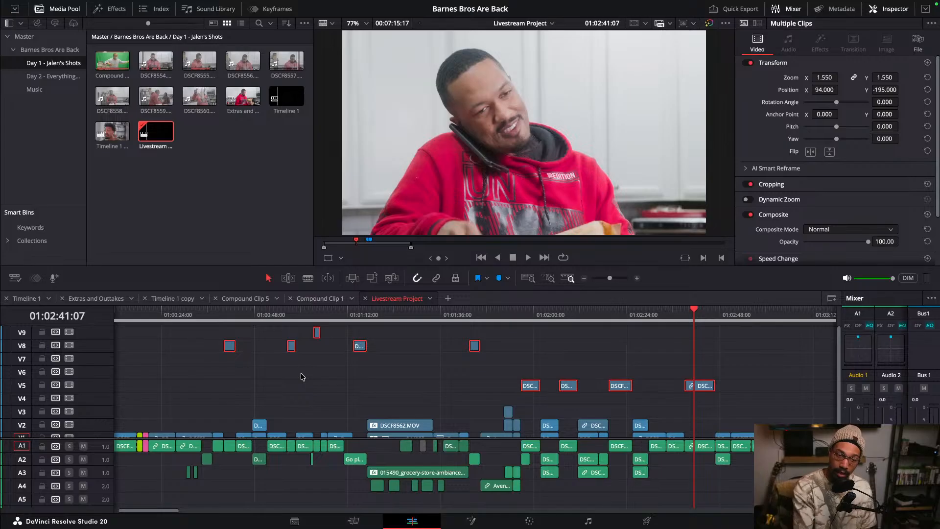
- Step the playhead back through each reframed close-up clip to review the pasted zoom and position
{"action": "left_click", "coordinate": [622, 315]}
{"action": "left_click", "coordinate": [570, 314]}
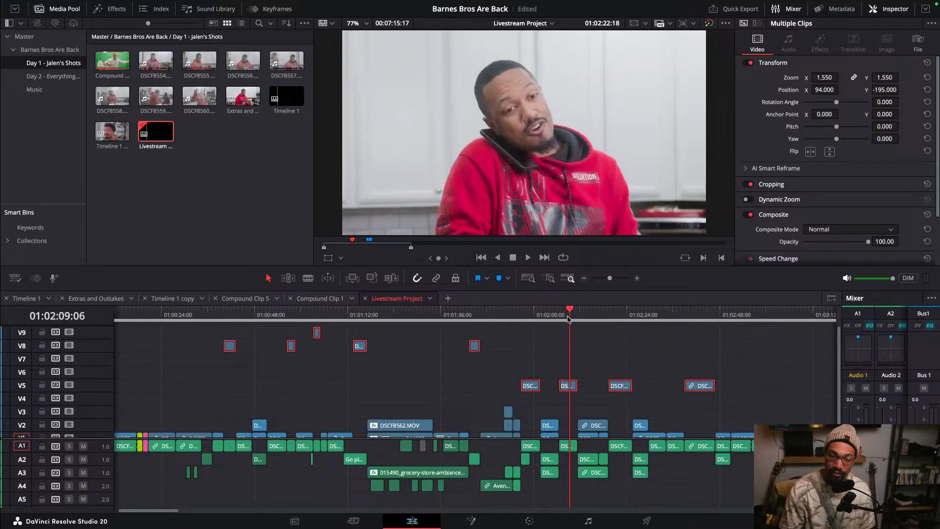
{"action": "left_click", "coordinate": [531, 313]}
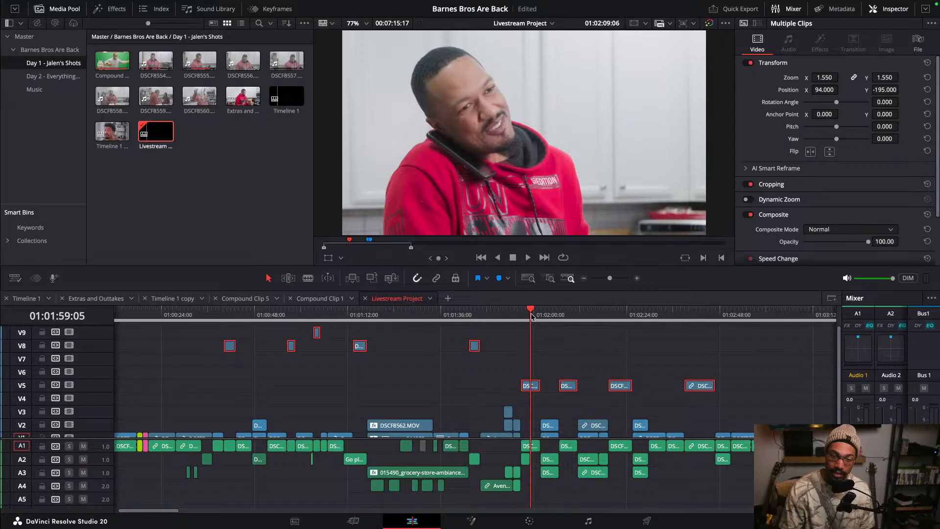
{"action": "left_click", "coordinate": [469, 314]}
{"action": "left_click", "coordinate": [475, 315]}
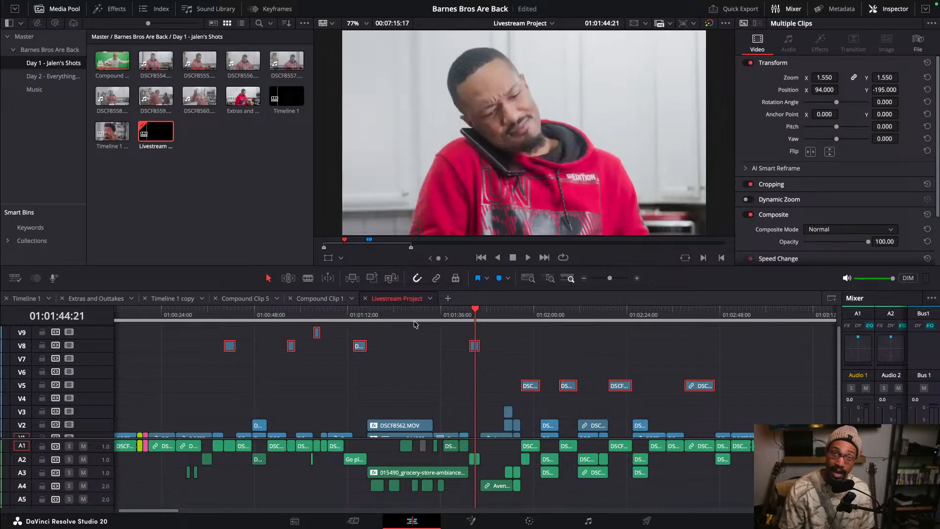
{"action": "left_click", "coordinate": [367, 315]}
{"action": "left_click", "coordinate": [361, 316]}
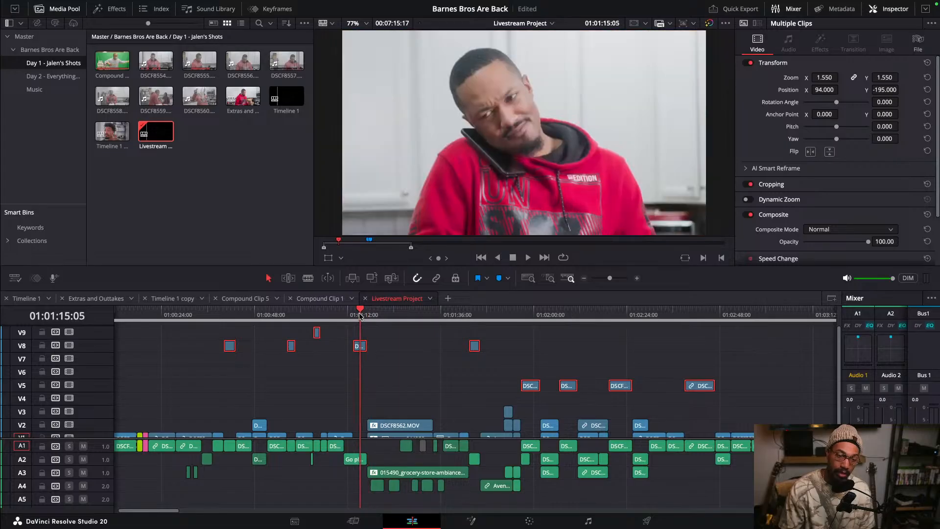
{"action": "left_click", "coordinate": [319, 314]}
{"action": "left_click", "coordinate": [314, 314]}
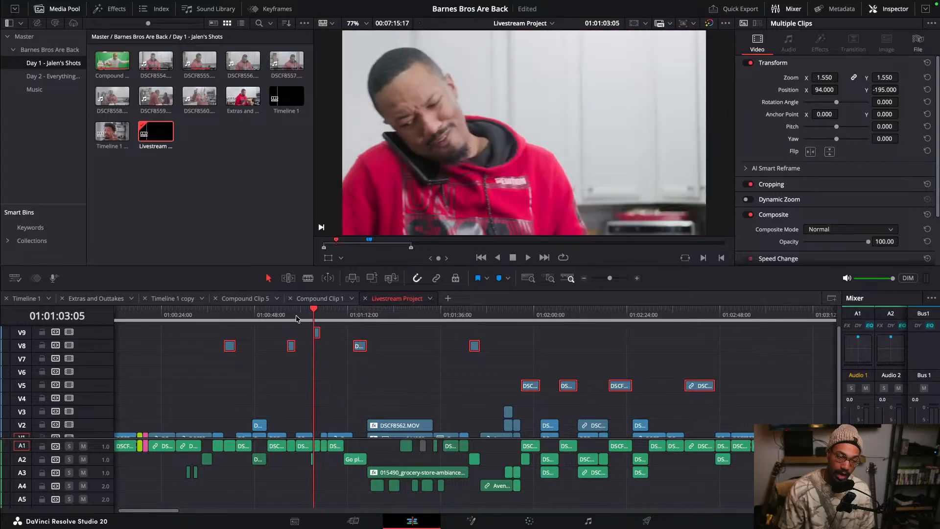
{"action": "left_click", "coordinate": [296, 315]}
{"action": "left_click", "coordinate": [288, 315]}
{"action": "left_click", "coordinate": [236, 315]}
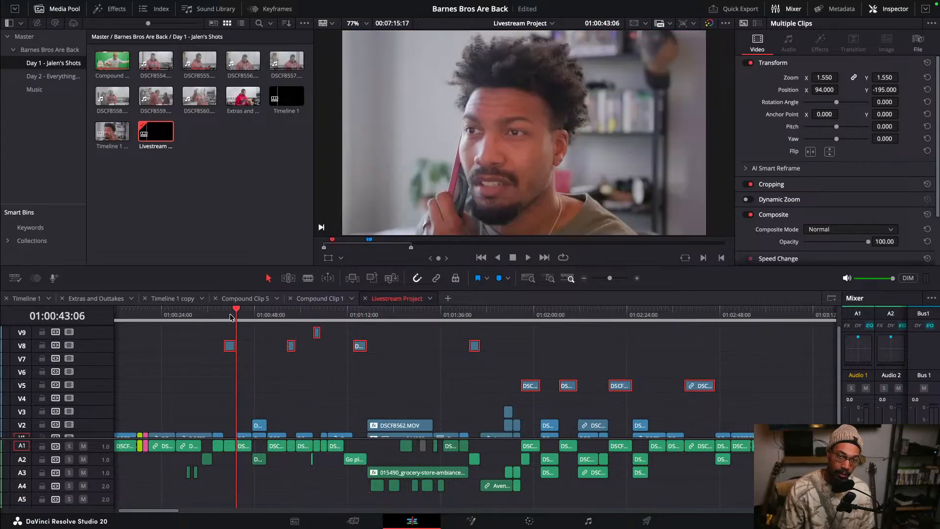
{"action": "left_click", "coordinate": [224, 315]}
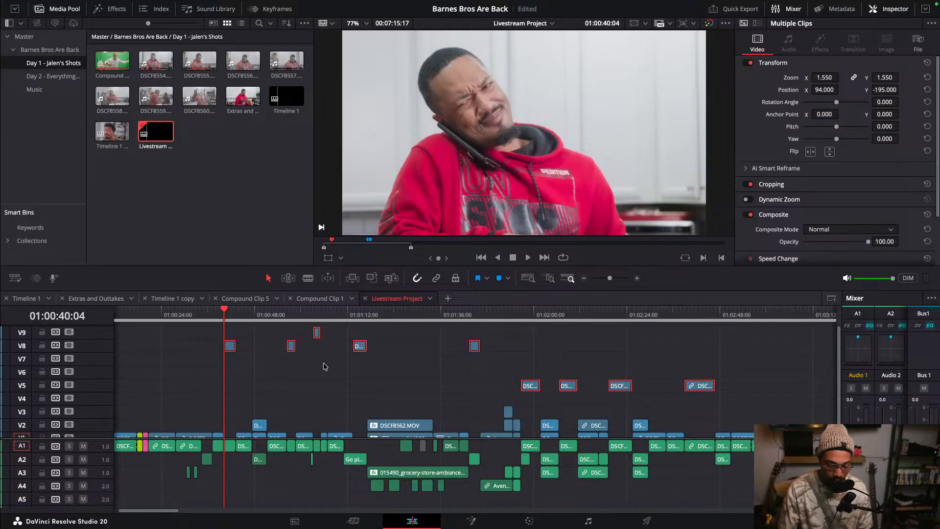
- Paste the run of ad clips from V2 around 01:03:36 at about 01:08:43, past the end of the edit
{"action": "left_click", "coordinate": [356, 374]}
{"action": "scroll", "coordinate": [357, 376], "scroll_direction": "down", "scroll_amount": 2}
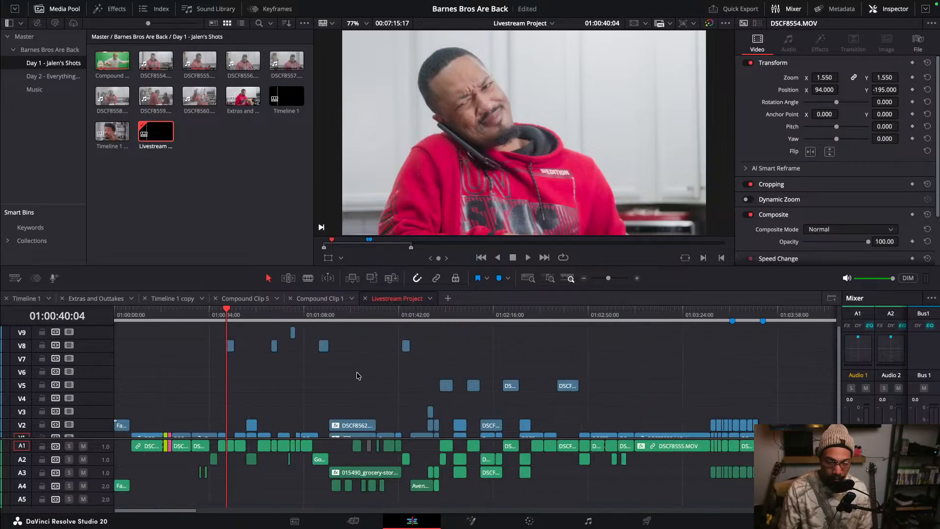
{"action": "scroll", "coordinate": [357, 375], "scroll_direction": "down", "scroll_amount": 3}
{"action": "left_click", "coordinate": [467, 314]}
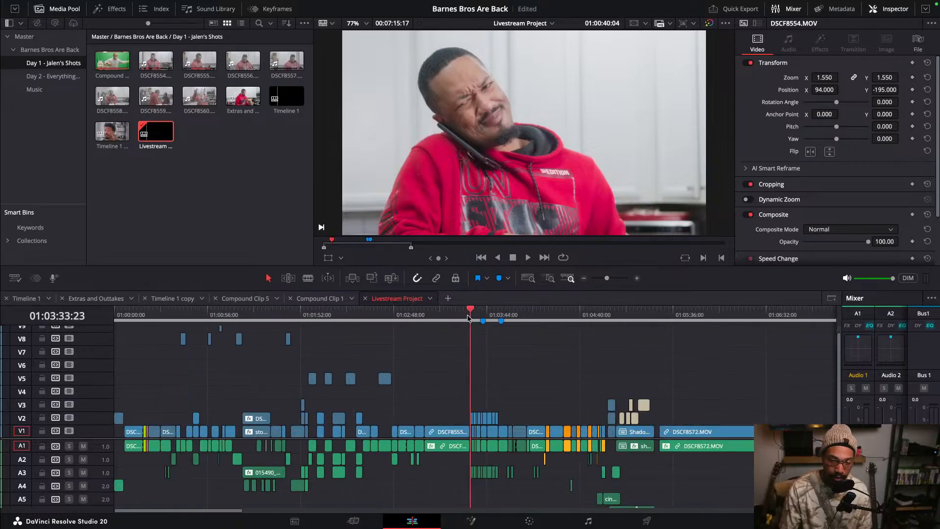
{"action": "left_click_drag", "start_coordinate": [467, 315], "coordinate": [481, 315]}
{"action": "scroll", "coordinate": [483, 359], "scroll_direction": "up", "scroll_amount": 2}
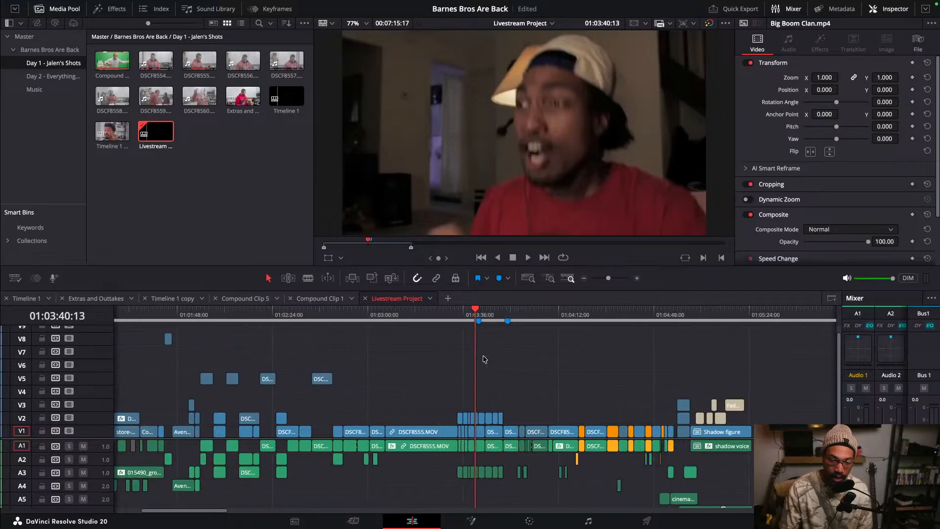
{"action": "scroll", "coordinate": [483, 362], "scroll_direction": "up", "scroll_amount": 5}
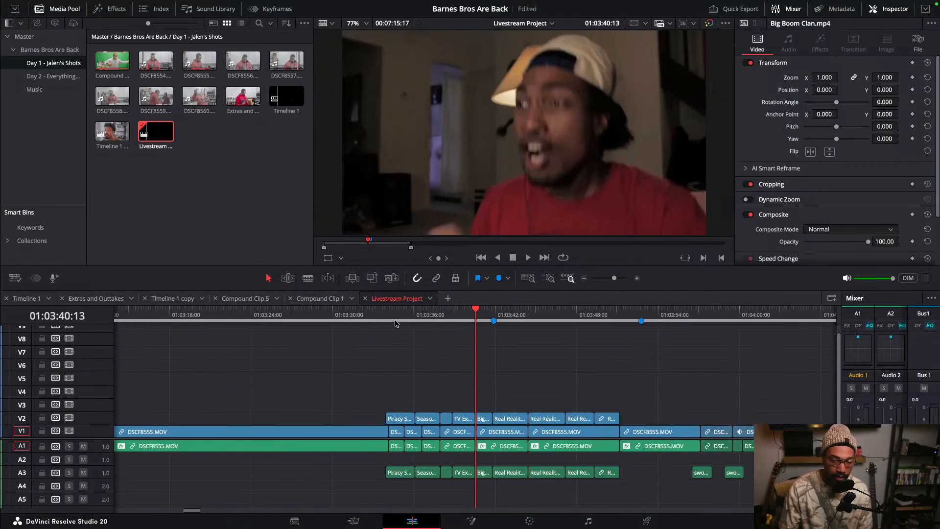
{"action": "left_click_drag", "start_coordinate": [348, 316], "coordinate": [441, 379]}
{"action": "left_click_drag", "start_coordinate": [631, 390], "coordinate": [394, 418]}
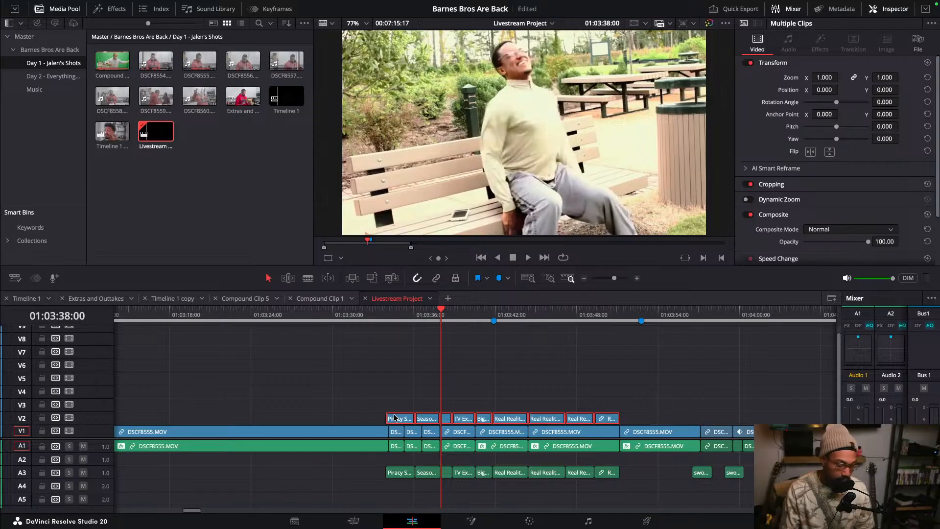
{"action": "key", "text": "super+minus"}
{"action": "key", "text": "super+minus"}
{"action": "key", "text": "super+minus"}
{"action": "key", "text": "super+minus"}
{"action": "key", "text": "super+minus"}
{"action": "key", "text": "super+minus"}
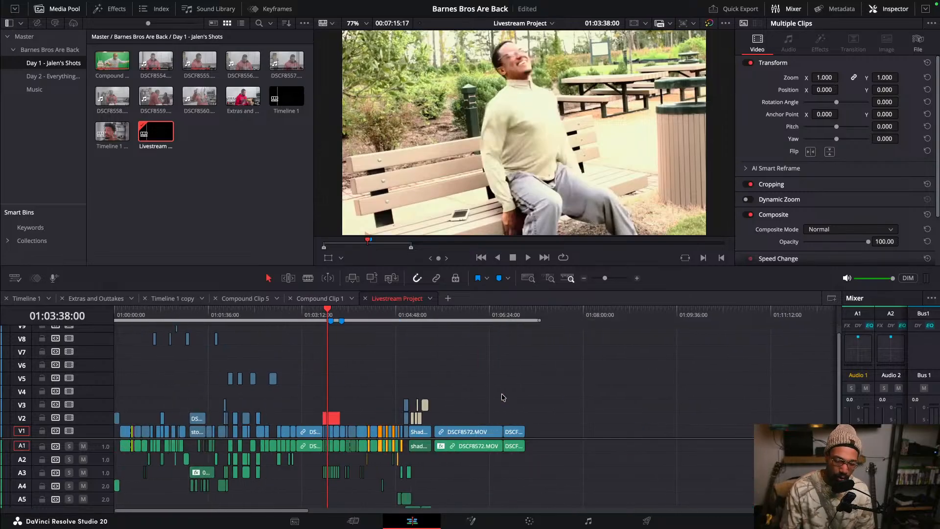
{"action": "left_click", "coordinate": [626, 317]}
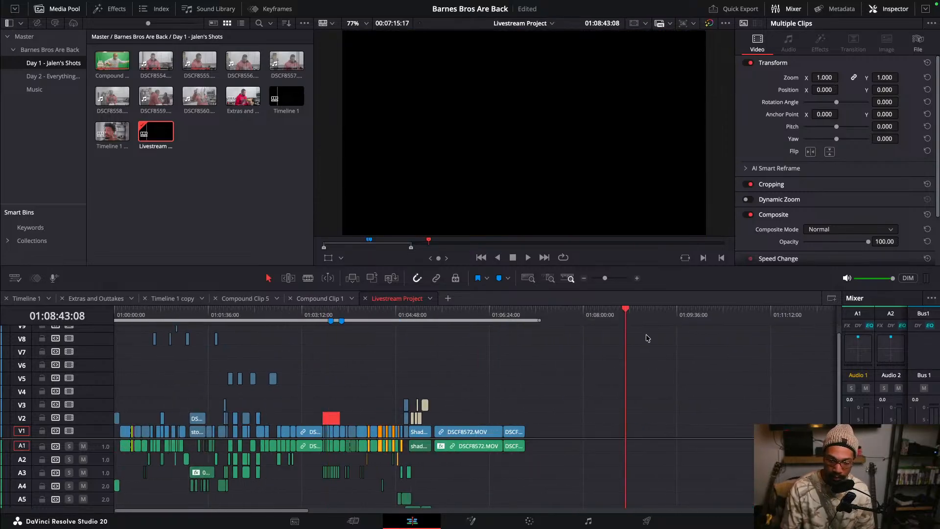
{"action": "key", "text": "super+v"}
- Move the pasted ad clips down onto V1, starting at about 01:08:55
{"action": "key", "text": "super+equal"}
{"action": "key", "text": "super+equal"}
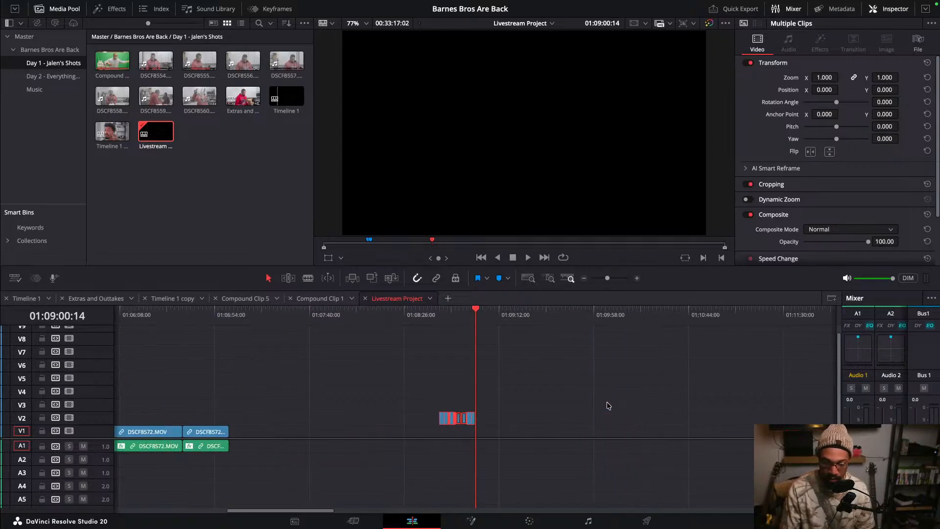
{"action": "key", "text": "super+equal"}
{"action": "key", "text": "super+equal"}
{"action": "key", "text": "super+equal"}
{"action": "key", "text": "super+equal"}
{"action": "key", "text": "super+equal"}
{"action": "key", "text": "super+equal"}
{"action": "key", "text": "super+equal"}
{"action": "key", "text": "super+minus"}
{"action": "key", "text": "super+minus"}
{"action": "key", "text": "super+minus"}
{"action": "key", "text": "super+minus"}
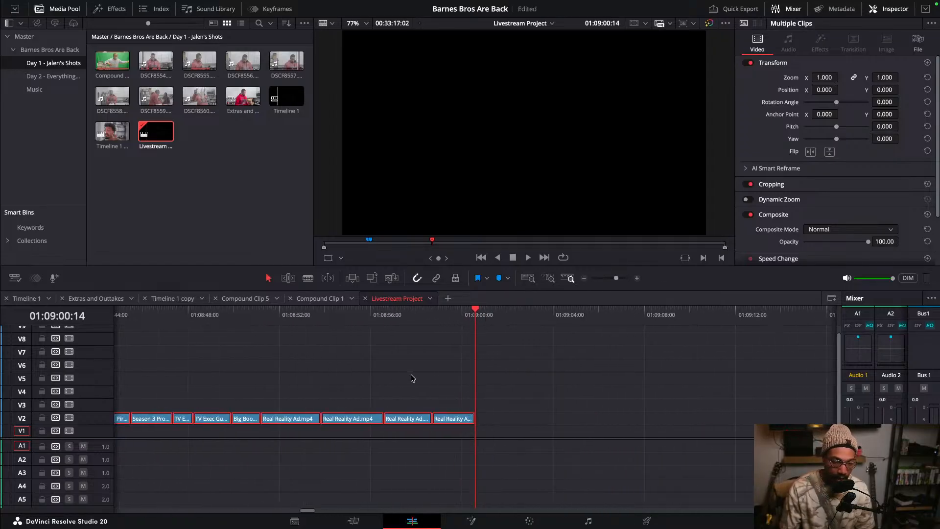
{"action": "left_click_drag", "start_coordinate": [227, 359], "coordinate": [262, 446]}
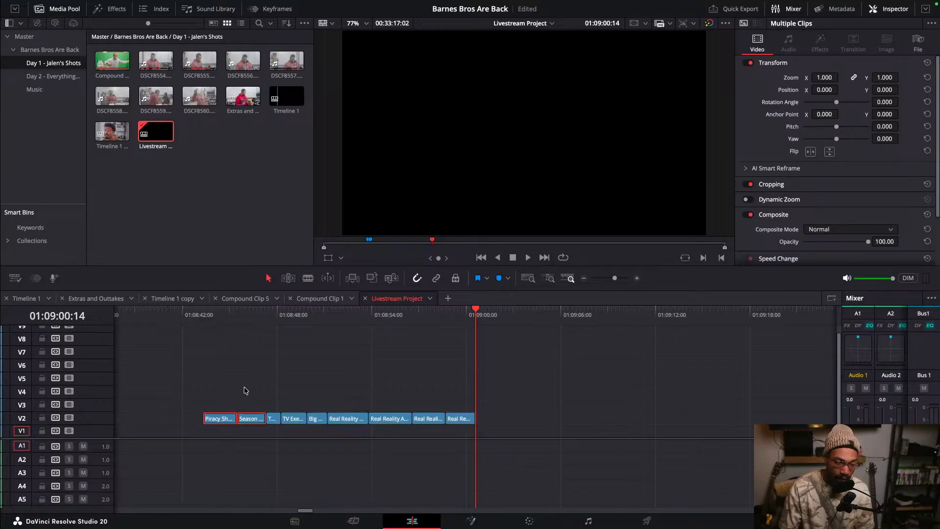
{"action": "left_click_drag", "start_coordinate": [210, 379], "coordinate": [563, 468]}
{"action": "left_click_drag", "start_coordinate": [392, 420], "coordinate": [598, 433]}
- Cut the Piracy Shutdown clip at about 01:08:57 and delete the part after the cut
{"action": "left_click", "coordinate": [436, 375]}
{"action": "left_click_drag", "start_coordinate": [414, 319], "coordinate": [563, 329]}
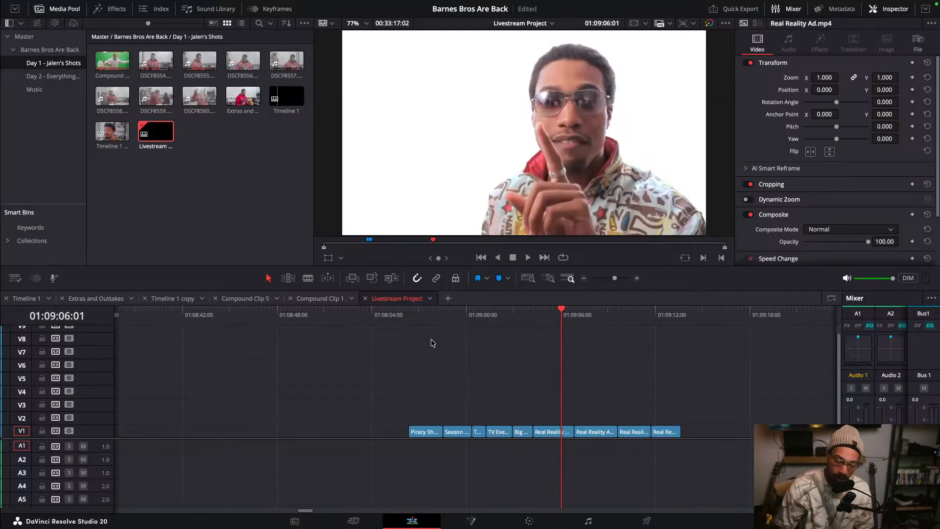
{"action": "left_click", "coordinate": [415, 316]}
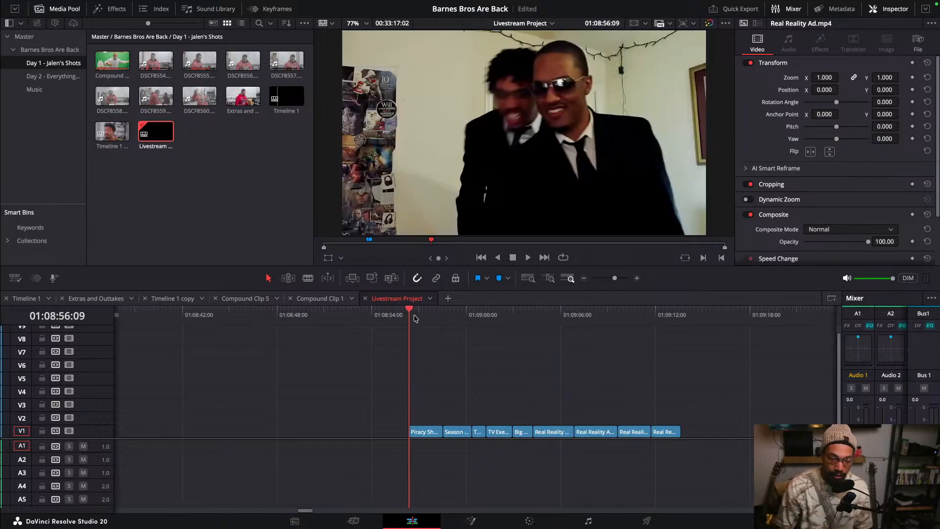
{"action": "left_click_drag", "start_coordinate": [414, 316], "coordinate": [422, 317]}
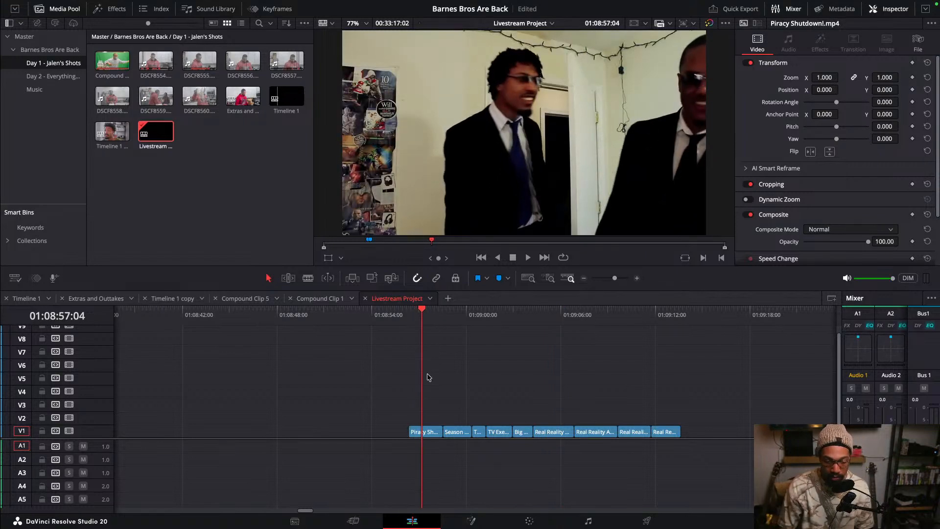
{"action": "key", "text": "ctrl+b"}
{"action": "left_click", "coordinate": [434, 434]}
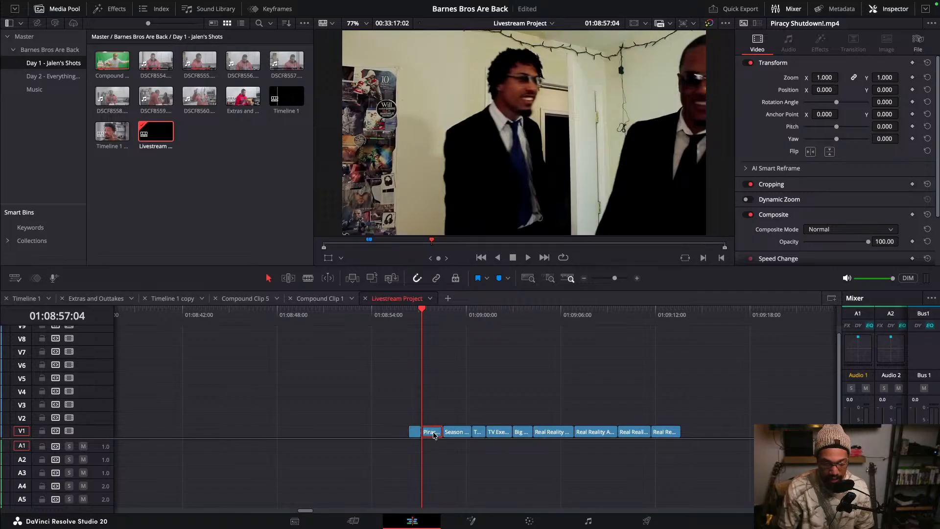
{"action": "key", "text": "BackSpace"}
- Move the remaining Piracy Shutdown piece up onto V2 above the Season 3 Promo clip
{"action": "left_click", "coordinate": [410, 322]}
{"action": "left_click", "coordinate": [415, 431]}
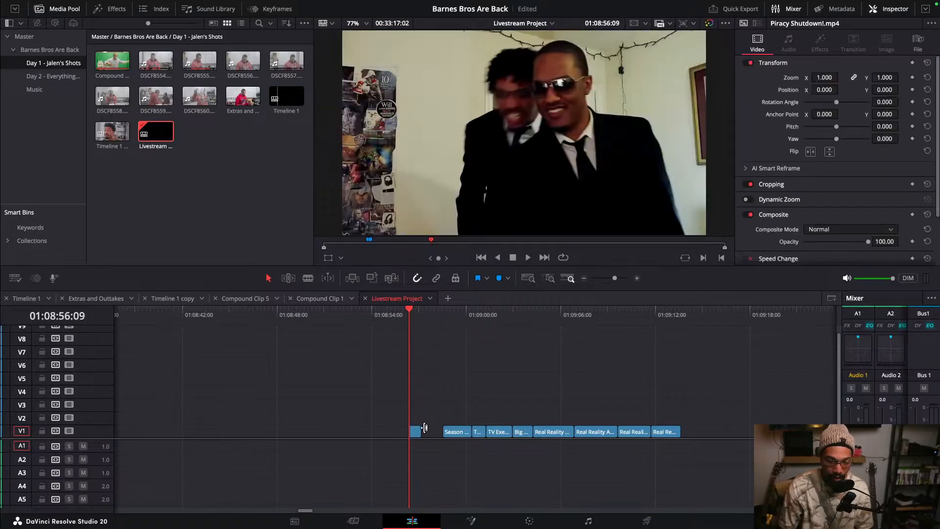
{"action": "left_click_drag", "start_coordinate": [418, 427], "coordinate": [451, 419]}
- Delete the latter part of the Season 3 Promo clip after about 01:08:59
{"action": "left_click", "coordinate": [455, 323]}
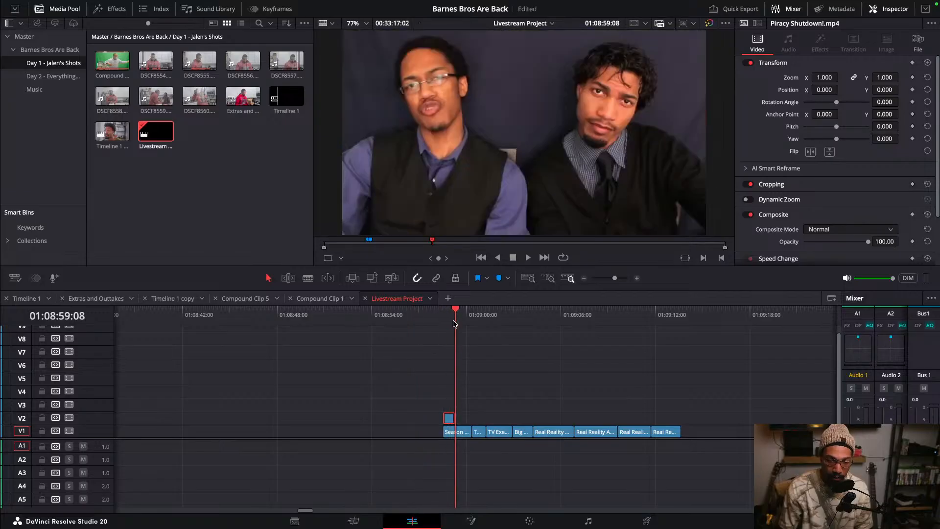
{"action": "left_click", "coordinate": [465, 433]}
{"action": "key", "text": "Delete"}
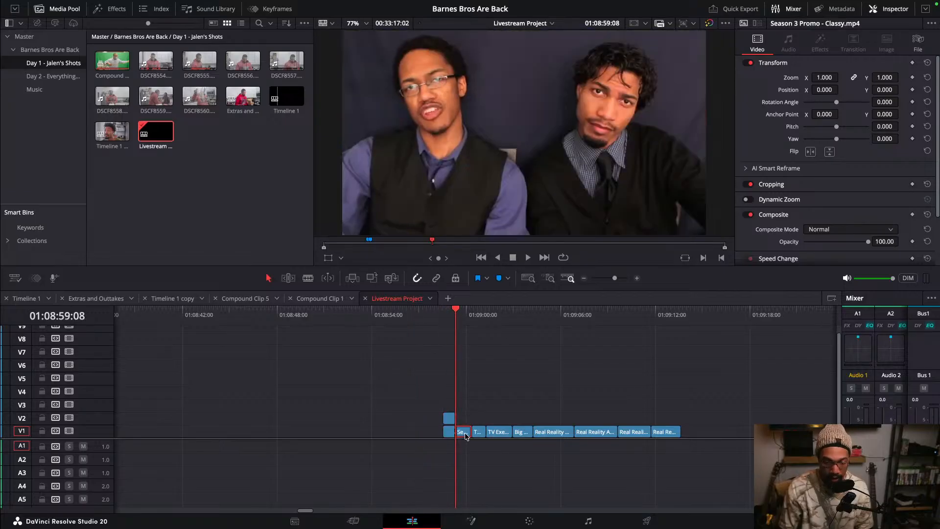
- Slide the Piracy Shutdown piece on V2 right to sit over the TV Exec Guy and Intern FIRED clip at about 01:09:01
{"action": "left_click_drag", "start_coordinate": [447, 420], "coordinate": [477, 422]}
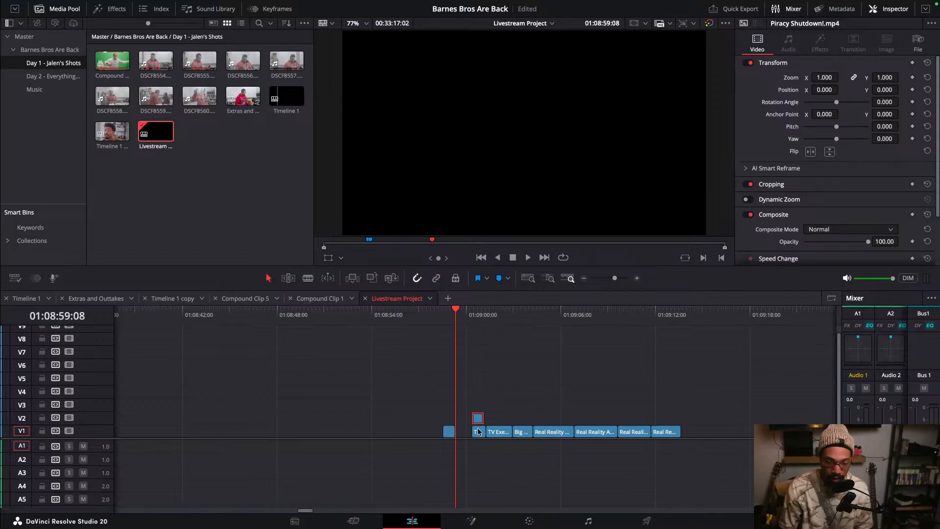
{"action": "key", "text": "ctrl+equal"}
{"action": "left_click", "coordinate": [567, 324]}
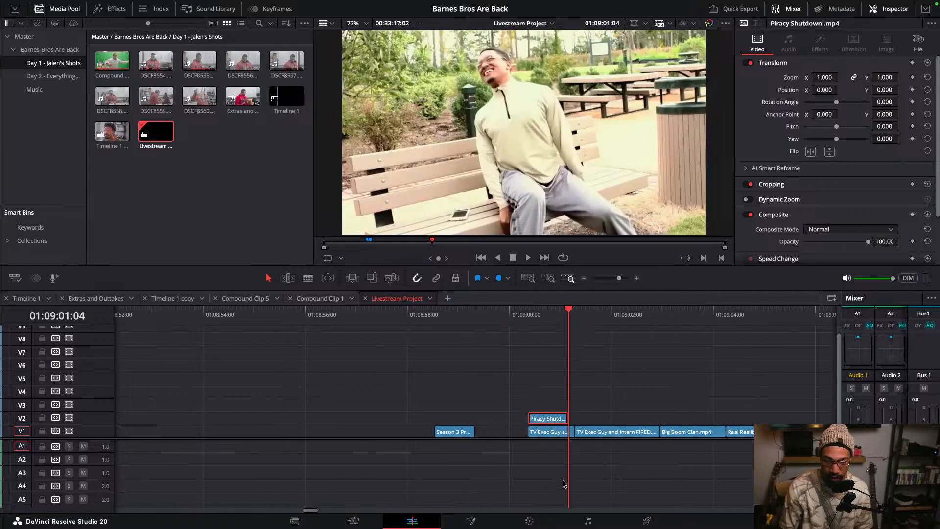
{"action": "left_click", "coordinate": [571, 432]}
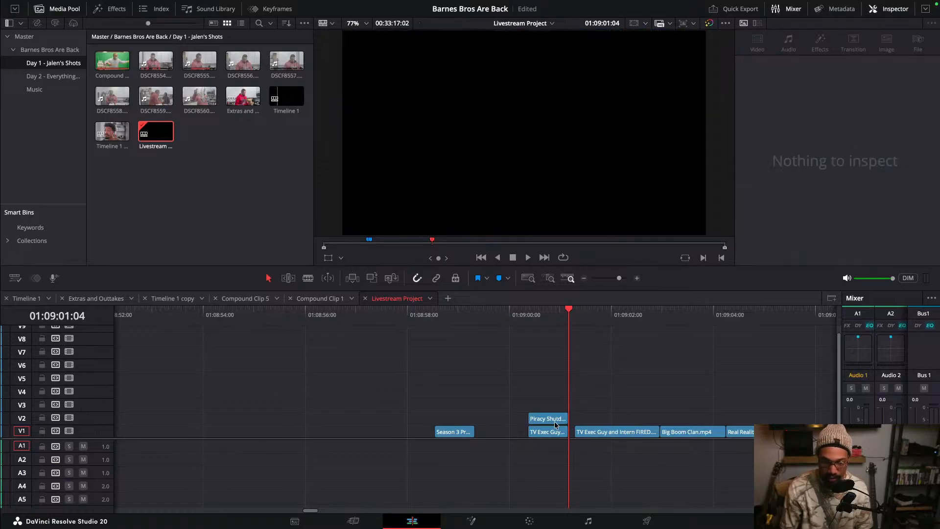
{"action": "left_click_drag", "start_coordinate": [555, 421], "coordinate": [601, 421]}
- Cut the TV Exec Guy and Intern FIRED clip at about 01:09:02 and delete the part after the cut
{"action": "left_click_drag", "start_coordinate": [601, 314], "coordinate": [616, 338]}
{"action": "left_click", "coordinate": [631, 432]}
{"action": "key", "text": "super+b"}
{"action": "left_click", "coordinate": [641, 433]}
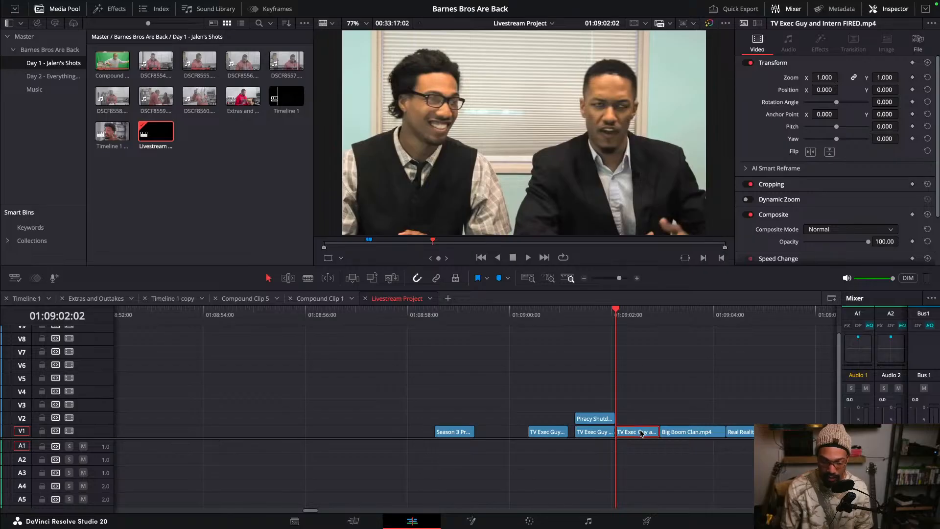
{"action": "key", "text": "Delete"}
{"action": "scroll", "coordinate": [637, 425], "scroll_direction": "down", "scroll_amount": 3}
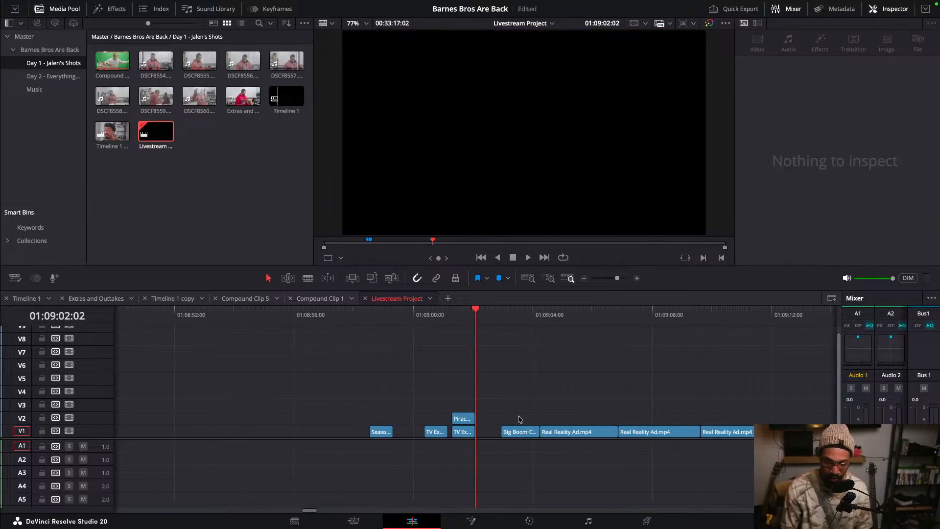
- Slide the Piracy Shutdown piece on V2 right over the Big Boom Clan clip, near 01:09:03
{"action": "left_click_drag", "start_coordinate": [470, 418], "coordinate": [519, 419]}
{"action": "left_click_drag", "start_coordinate": [508, 321], "coordinate": [524, 322]}
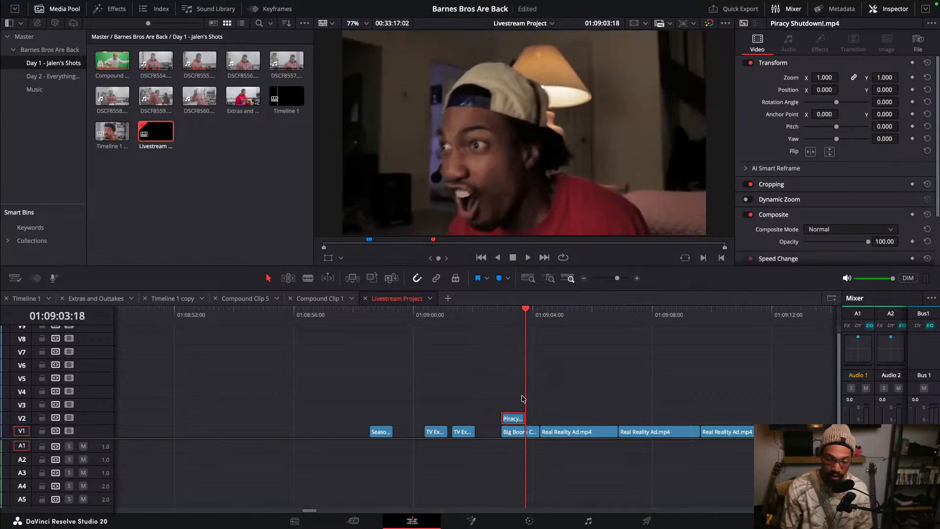
- Cut the Big Boom Clan clip at about 01:09:03:18 and delete the part after the cut
{"action": "left_click", "coordinate": [531, 432]}
{"action": "key", "text": "super+b"}
{"action": "left_click", "coordinate": [534, 433]}
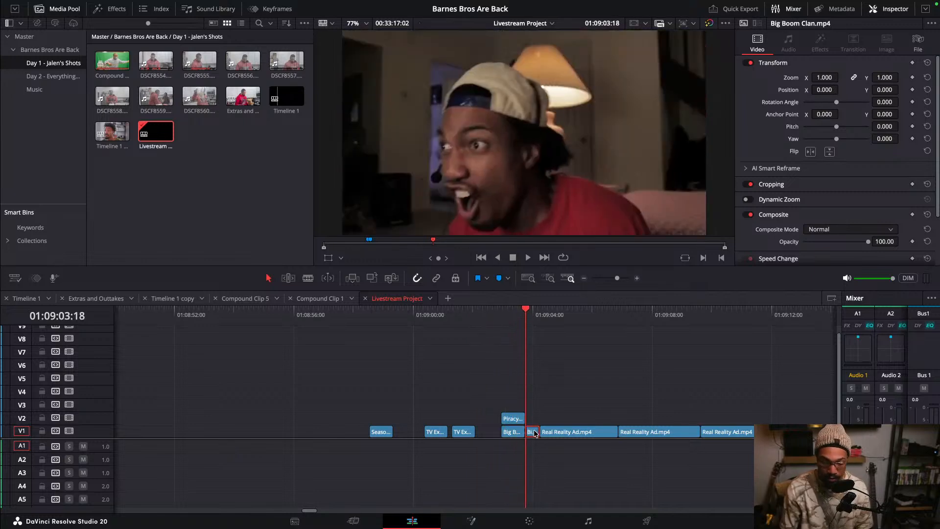
{"action": "key", "text": "BackSpace"}
- Undo the recent edits to restore the original clip sequence on V1
{"action": "key", "text": "super+z"}
{"action": "key", "text": "super+z"}
{"action": "key", "text": "super+z"}
{"action": "key", "text": "super+z"}
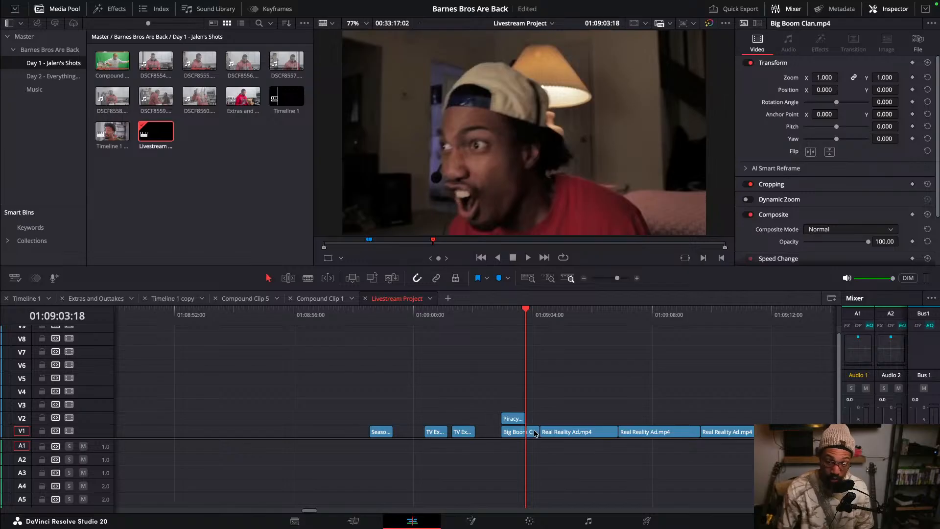
{"action": "key", "text": "super+z"}
{"action": "key", "text": "super+z"}
{"action": "key", "text": "super+z"}
{"action": "key", "text": "super+z"}
{"action": "key", "text": "super+z"}
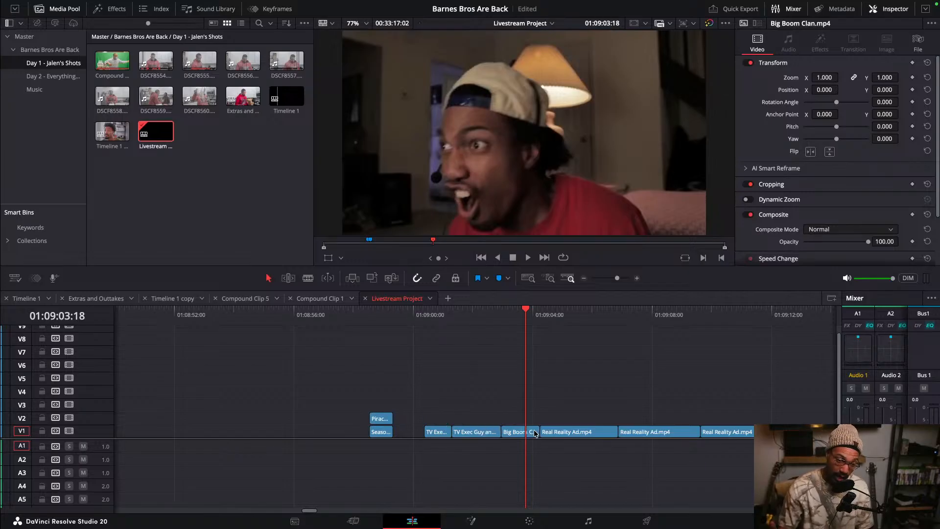
{"action": "key", "text": "super+z"}
{"action": "key", "text": "super+z"}
{"action": "key", "text": "super+z"}
{"action": "key", "text": "super+z"}
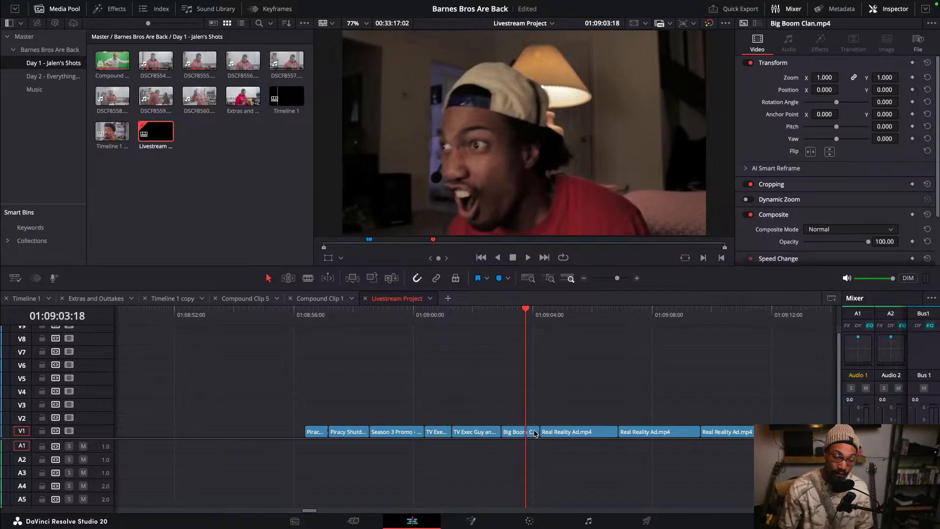
{"action": "scroll", "coordinate": [523, 406], "scroll_direction": "down", "scroll_amount": 3}
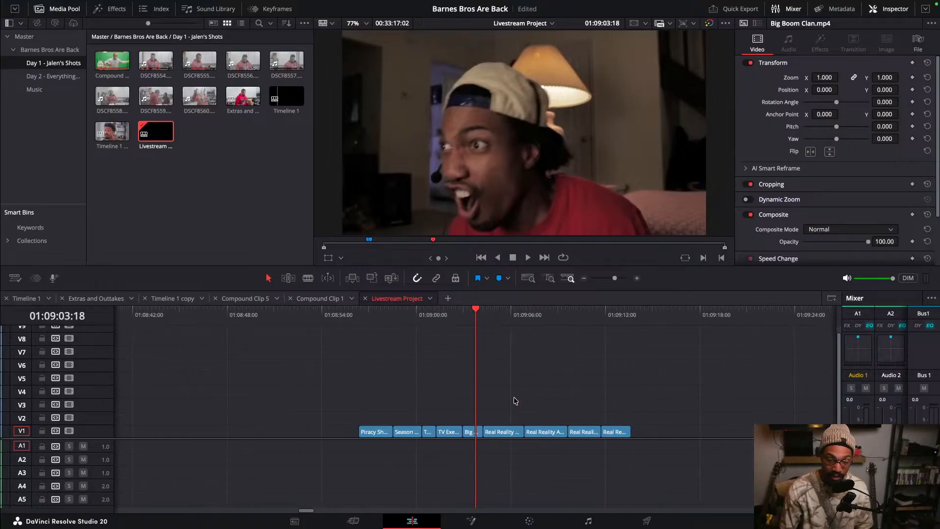
{"action": "key", "text": "super+z"}
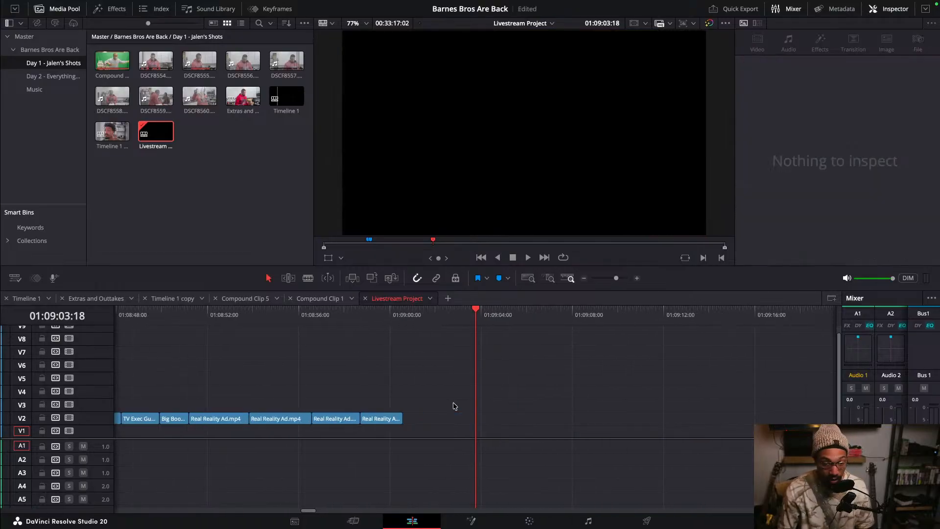
{"action": "key", "text": "super+z"}
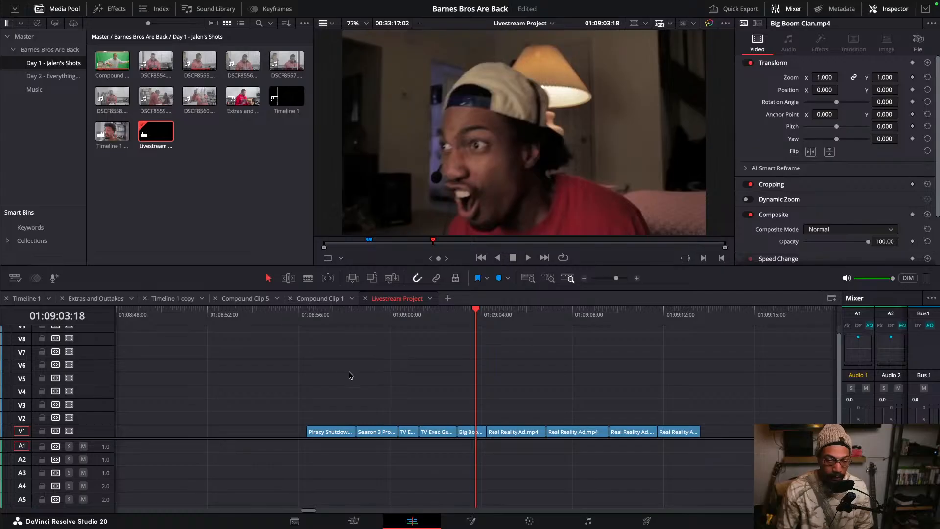
{"action": "left_click_drag", "start_coordinate": [254, 375], "coordinate": [725, 459]}
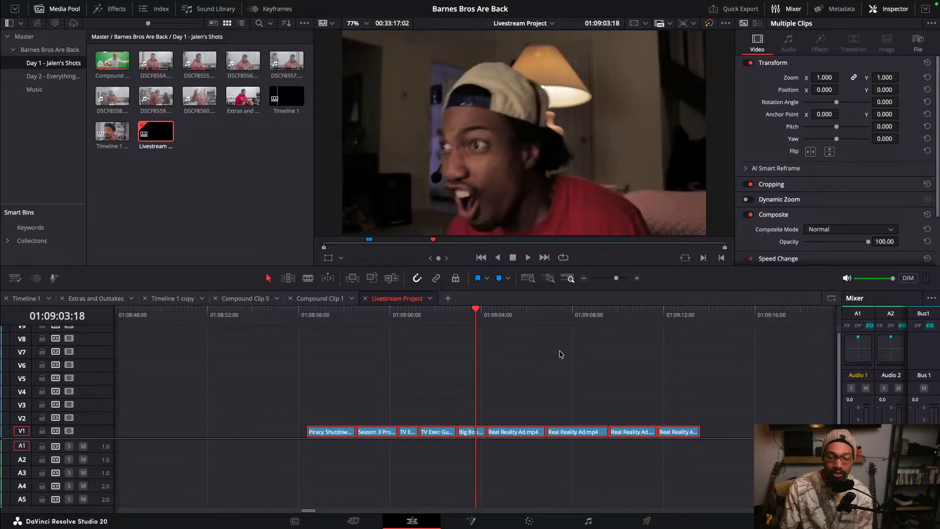
{"action": "left_click", "coordinate": [576, 363]}
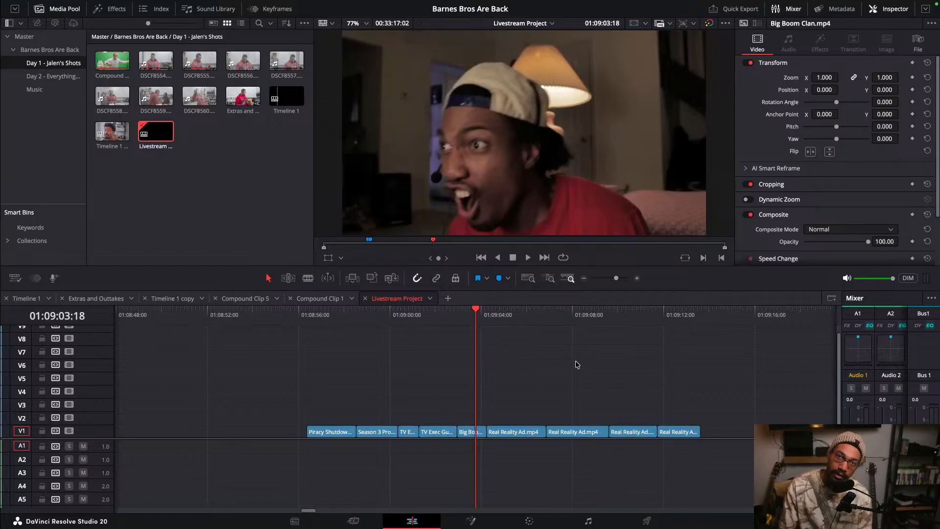
{"action": "scroll", "coordinate": [576, 364], "scroll_direction": "left", "scroll_amount": 2}
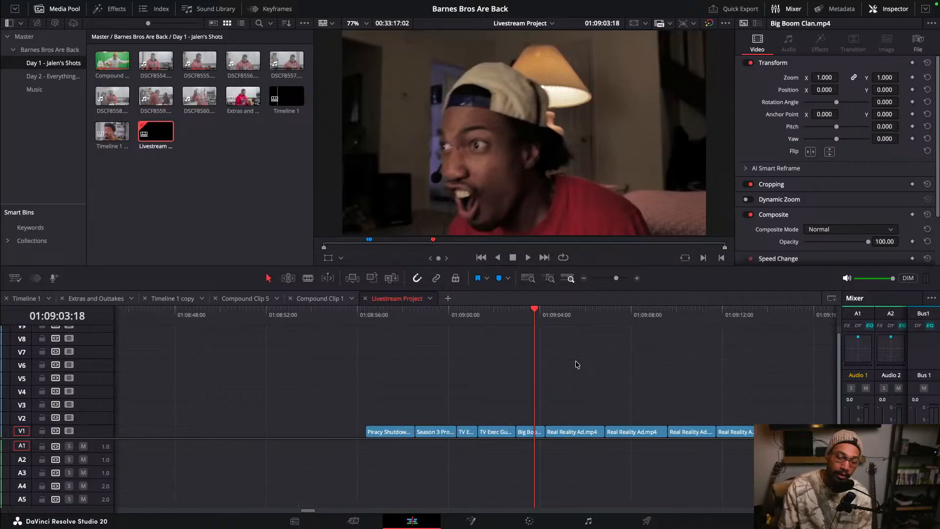
{"action": "scroll", "coordinate": [578, 364], "scroll_direction": "right", "scroll_amount": 2}
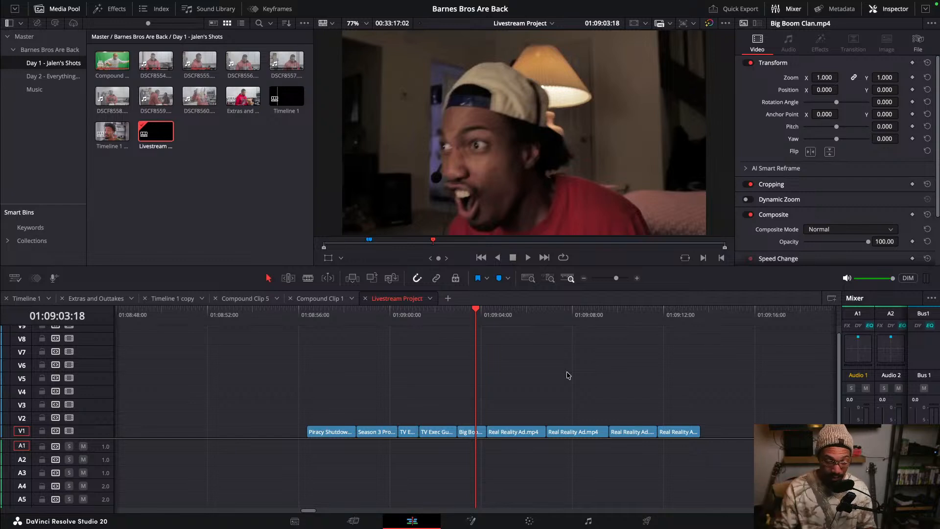
- Cut the Piracy Shutdown clip at about 01:08:57:10 and play back around the cut
{"action": "left_click", "coordinate": [326, 320]}
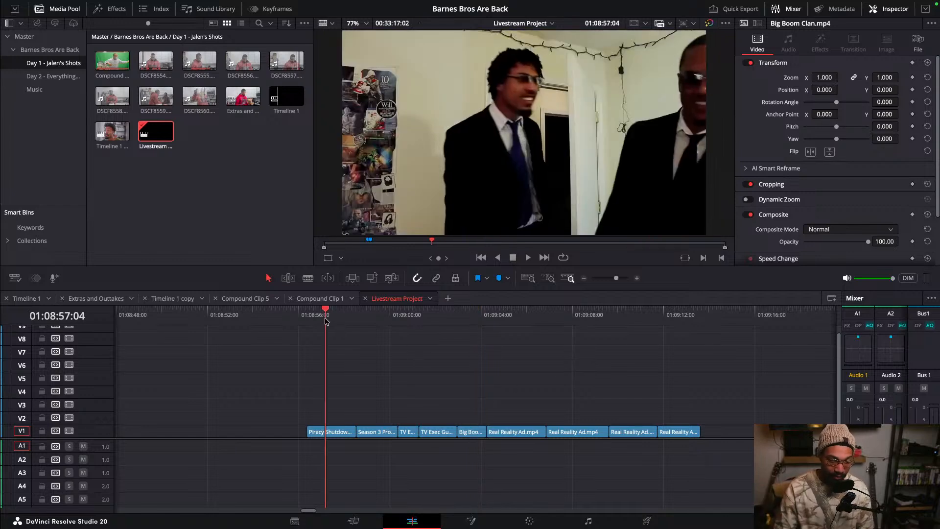
{"action": "key", "text": "space"}
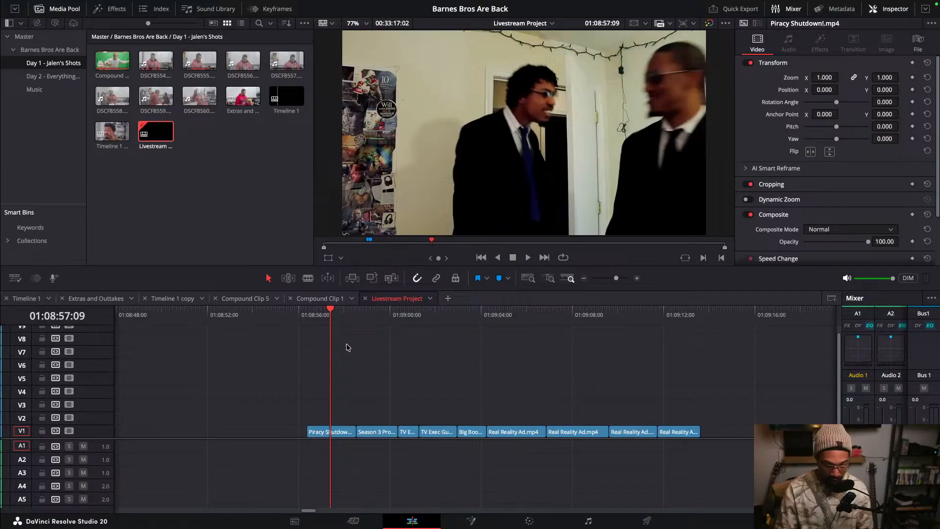
{"action": "key", "text": "super+equal"}
{"action": "key", "text": "super+equal"}
{"action": "left_click", "coordinate": [473, 309]}
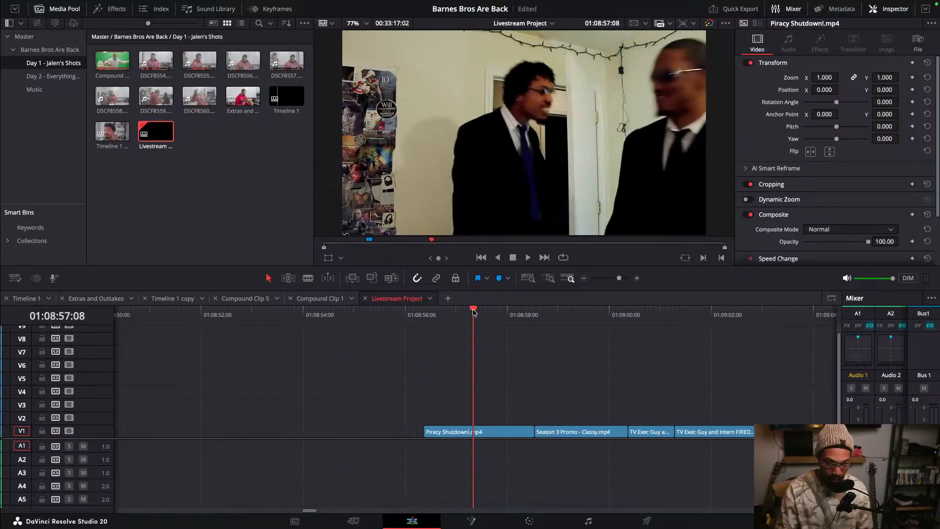
{"action": "mouse_move", "coordinate": [473, 310]}
{"action": "left_mouse_down"}
{"action": "mouse_move", "coordinate": [488, 312]}
{"action": "mouse_move", "coordinate": [463, 312]}
{"action": "mouse_move", "coordinate": [474, 312]}
{"action": "left_mouse_up"}
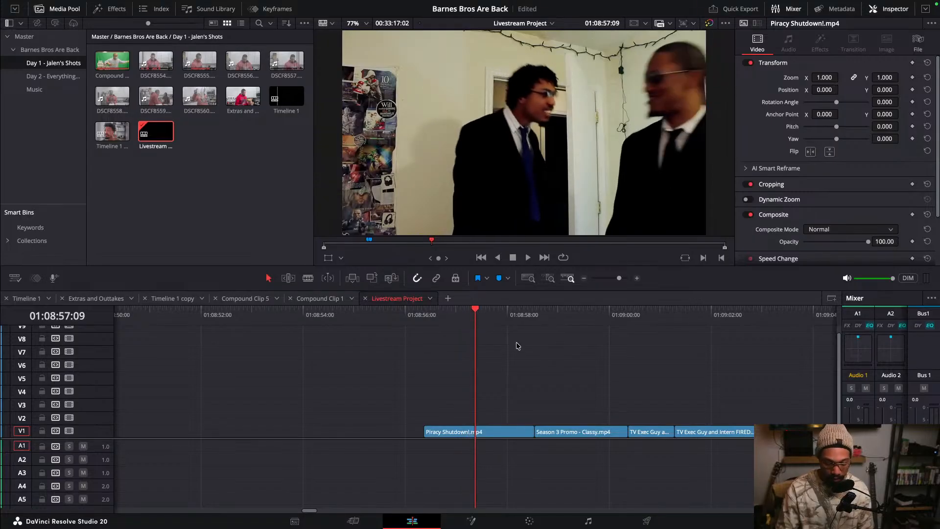
{"action": "left_click", "coordinate": [478, 312]}
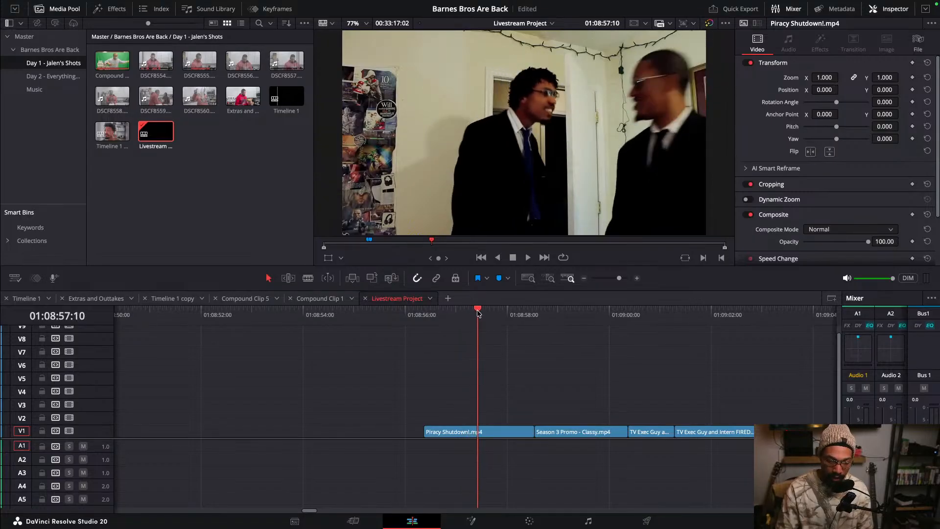
{"action": "key", "text": "ctrl+b"}
{"action": "key", "text": "space"}
{"action": "key", "text": "space"}
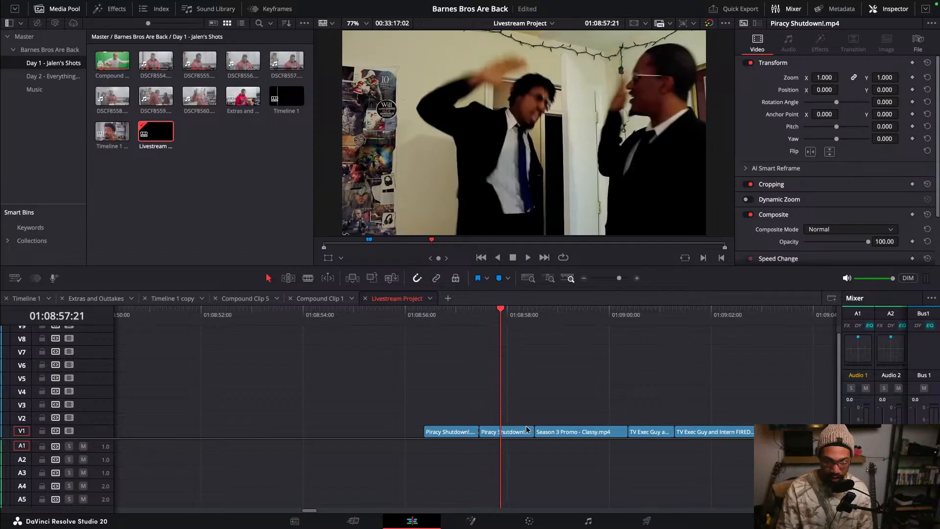
- Try deleting the second Piracy Shutdown piece, with and without closing the gap, then undo the deletions and the cut
{"action": "left_click", "coordinate": [521, 434]}
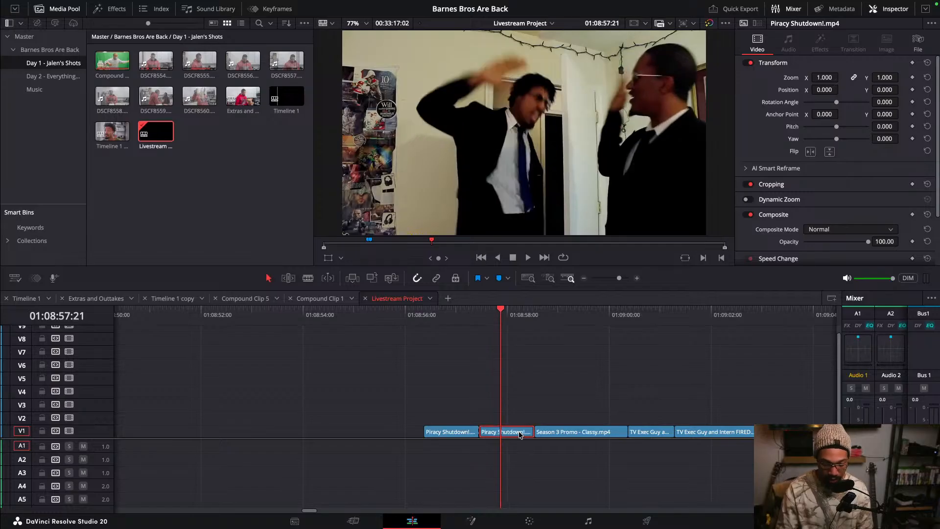
{"action": "key", "text": "BackSpace"}
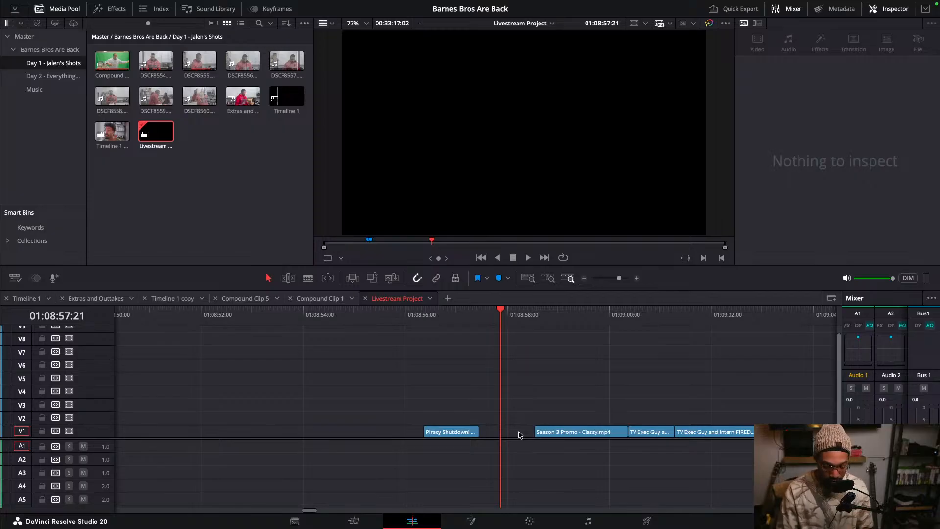
{"action": "key", "text": "ctrl+z"}
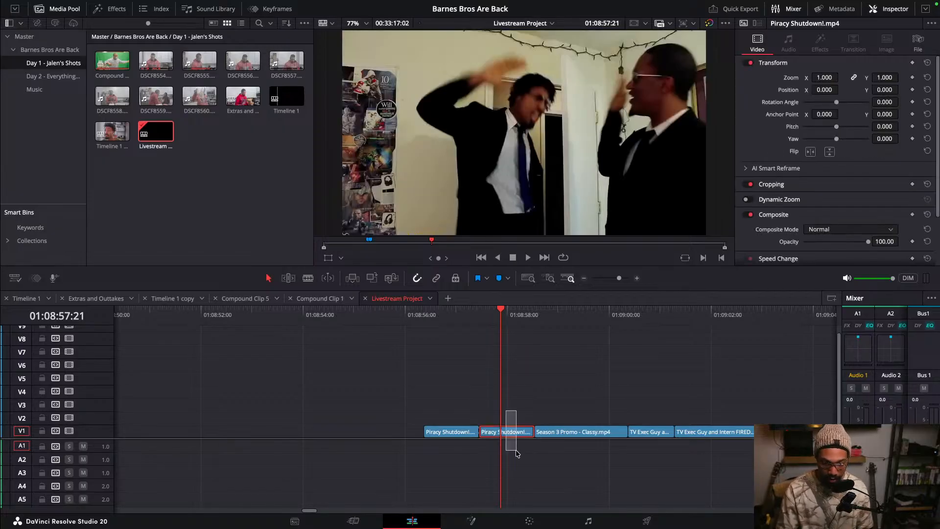
{"action": "key", "text": "Delete"}
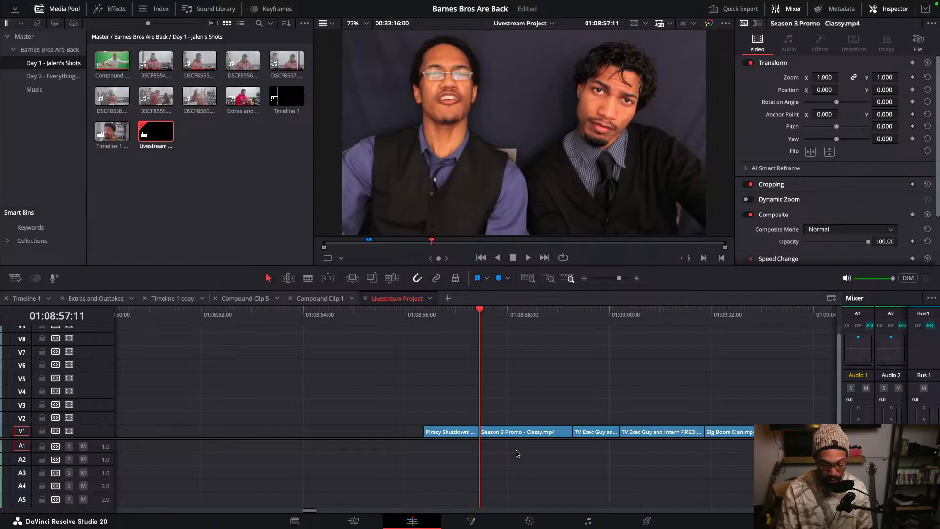
{"action": "key", "text": "ctrl+z"}
{"action": "left_click", "coordinate": [512, 432]}
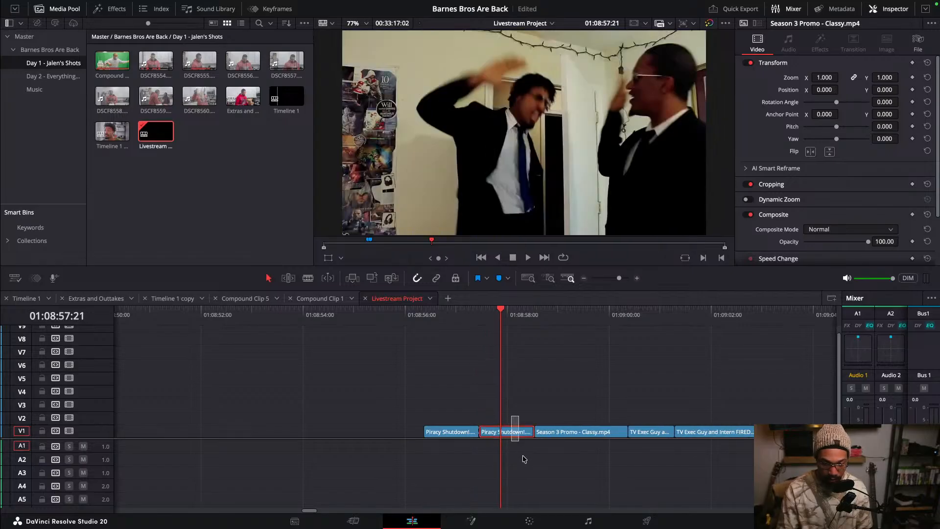
{"action": "key", "text": "Delete"}
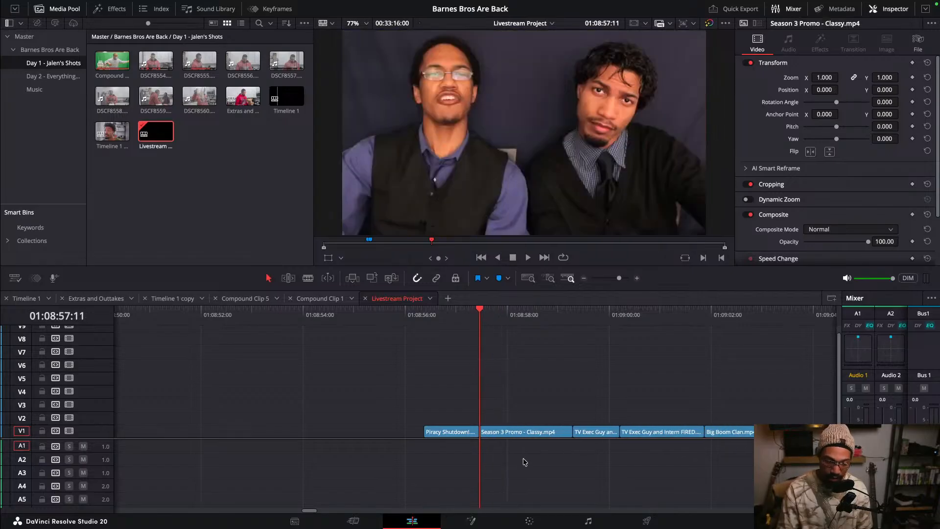
{"action": "key", "text": "ctrl+z"}
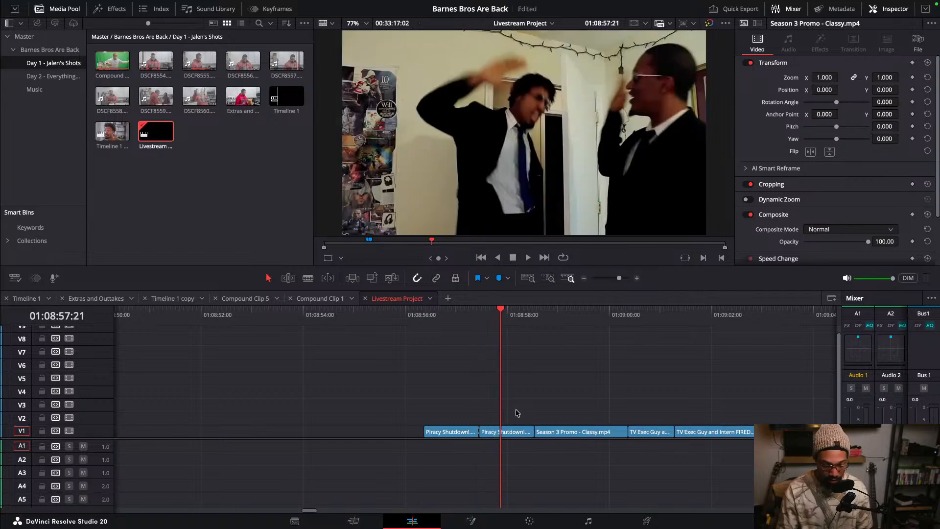
{"action": "key", "text": "ctrl+z"}
- Trim the Piracy Shutdown clip's end to the playhead at about 01:08:57:10, closing the gap, and undo it
{"action": "left_click_drag", "start_coordinate": [439, 321], "coordinate": [478, 321]}
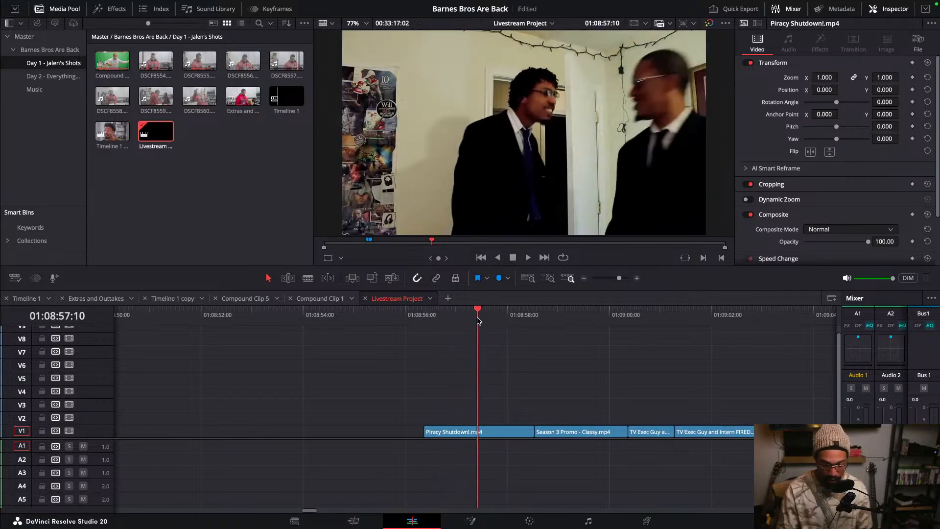
{"action": "key", "text": "ctrl+shift+]"}
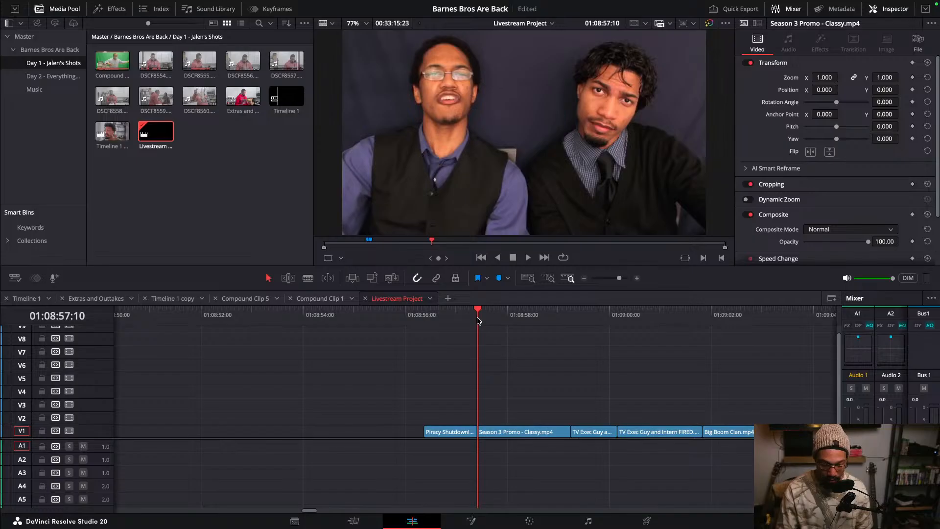
{"action": "key", "text": "ctrl+z"}
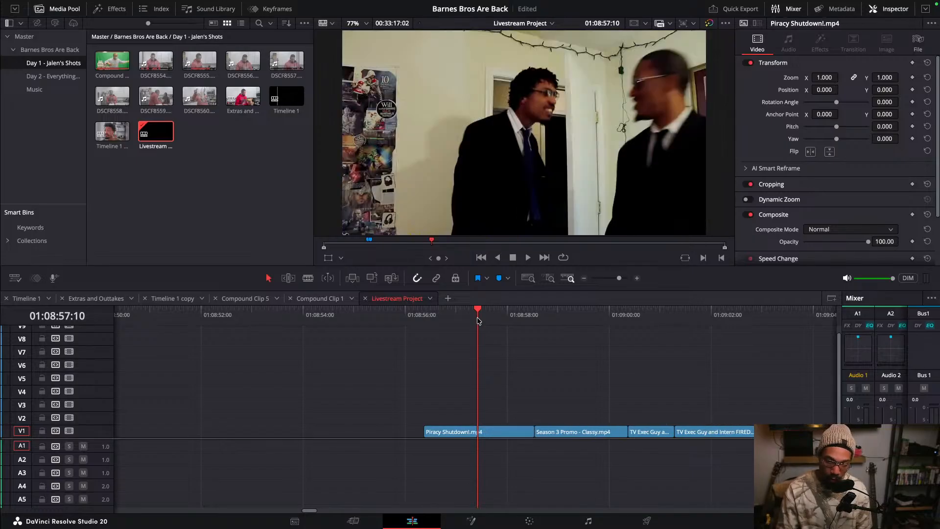
- Save the project
{"action": "mouse_move", "coordinate": [479, 320]}
{"action": "left_mouse_down"}
{"action": "mouse_move", "coordinate": [451, 322]}
{"action": "mouse_move", "coordinate": [473, 326]}
{"action": "left_mouse_up"}
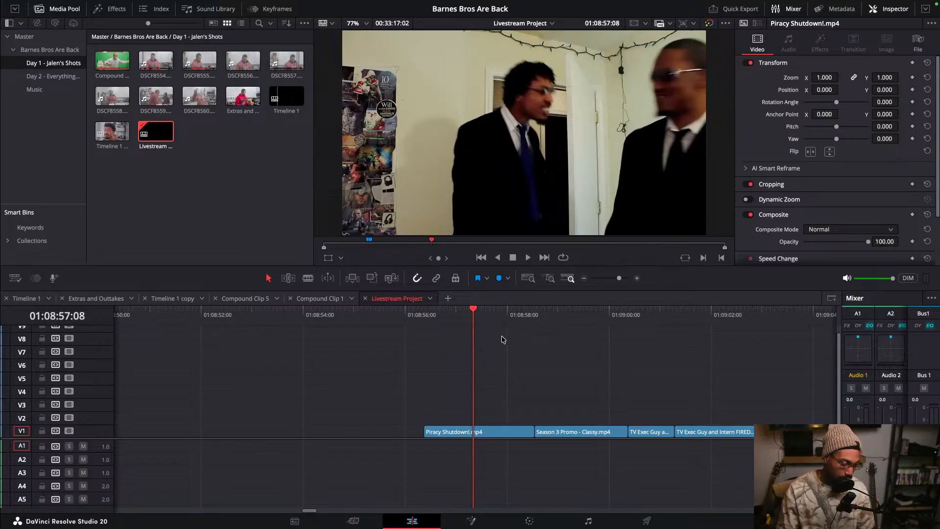
{"action": "scroll", "coordinate": [530, 339], "scroll_direction": "down", "scroll_amount": 10}
{"action": "scroll", "coordinate": [530, 339], "scroll_direction": "up", "scroll_amount": 2}
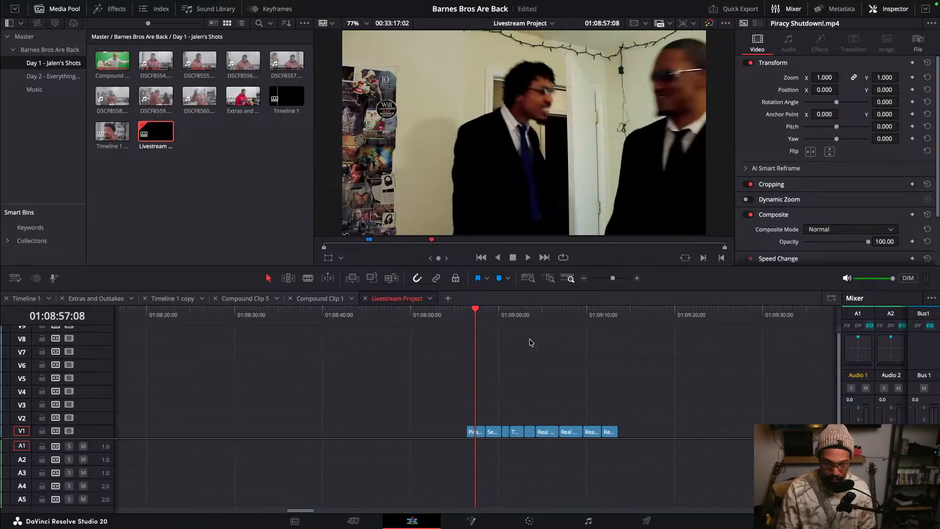
{"action": "key", "text": "ctrl+s"}
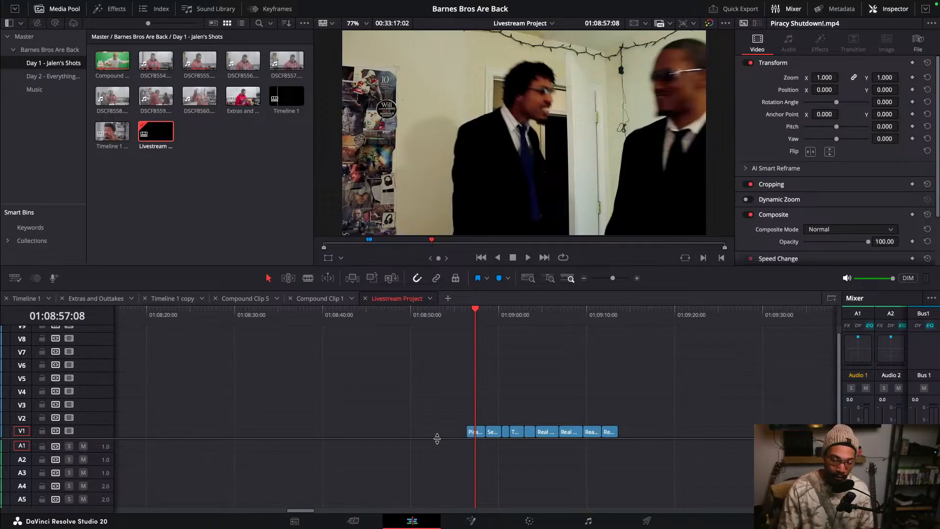
- Step the playhead through the edit points of the clip sequence to review the cuts
{"action": "key", "text": "Up"}
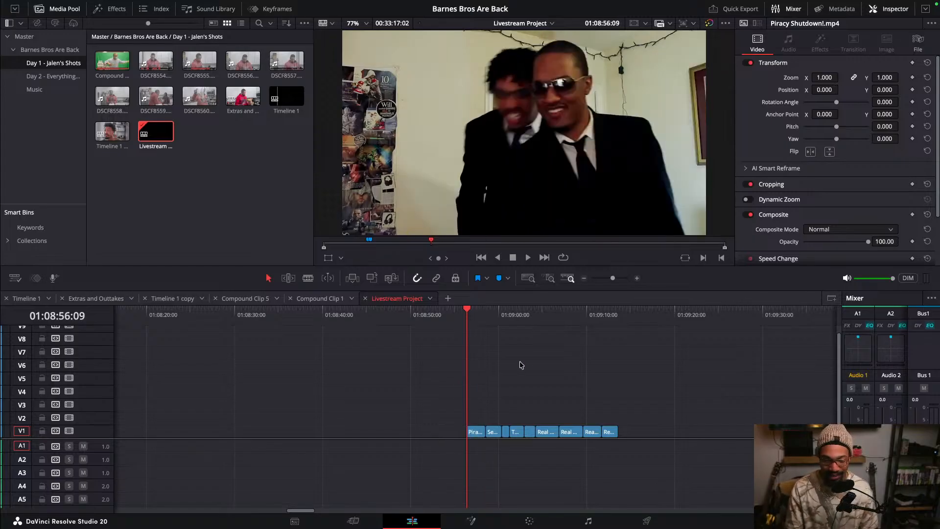
{"action": "key", "text": "Down"}
{"action": "key", "text": "Down"}
{"action": "key", "text": "Down"}
{"action": "key", "text": "Down"}
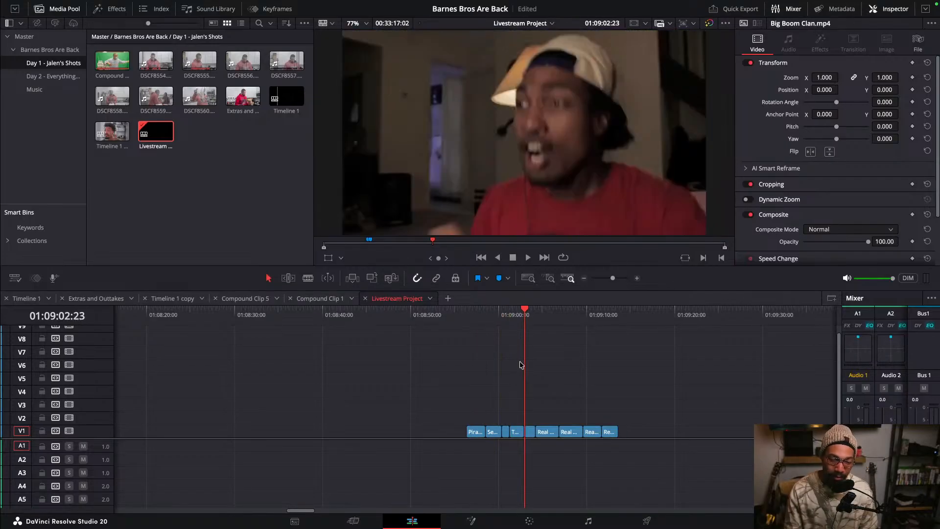
{"action": "key", "text": "Down"}
{"action": "key", "text": "Down"}
{"action": "key", "text": "Down"}
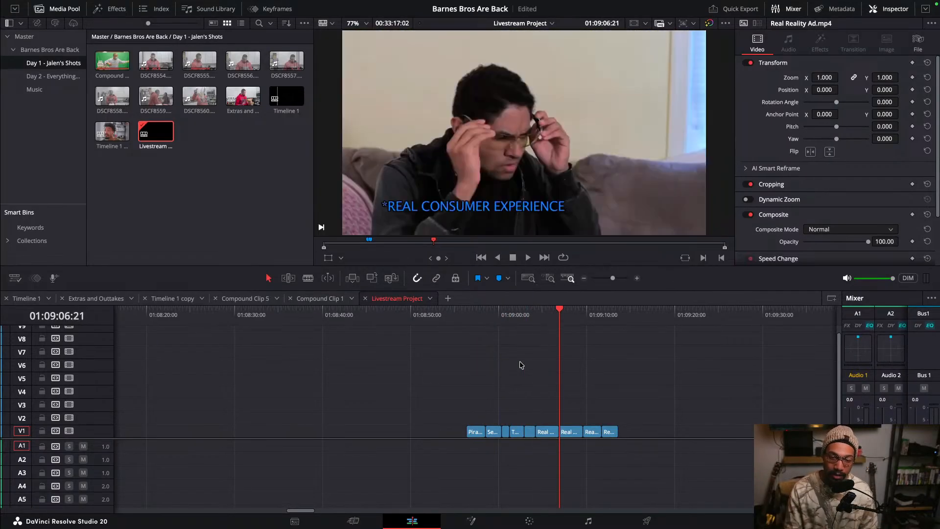
{"action": "key", "text": "Down"}
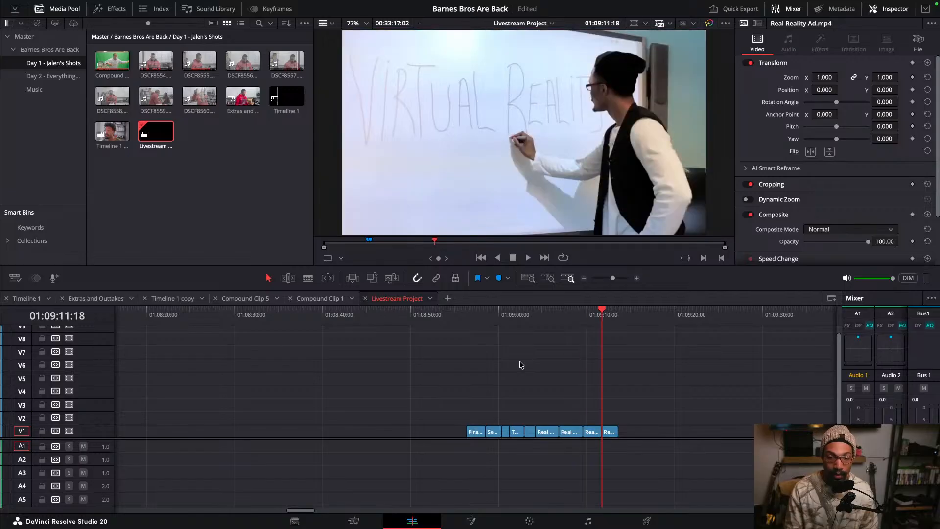
- Return the playhead to the start of the ad-clip montage and save the project
{"action": "key", "text": "Up"}
{"action": "key", "text": "Up"}
{"action": "key", "text": "Up"}
{"action": "key", "text": "Up"}
{"action": "key", "text": "Up"}
{"action": "key", "text": "Up"}
{"action": "key", "text": "Up"}
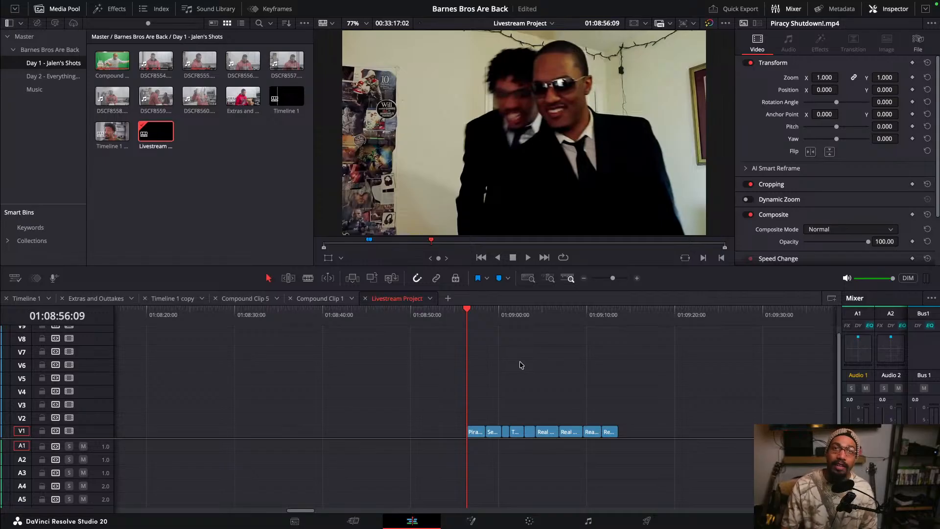
{"action": "scroll", "coordinate": [583, 375], "scroll_direction": "up", "scroll_amount": 3}
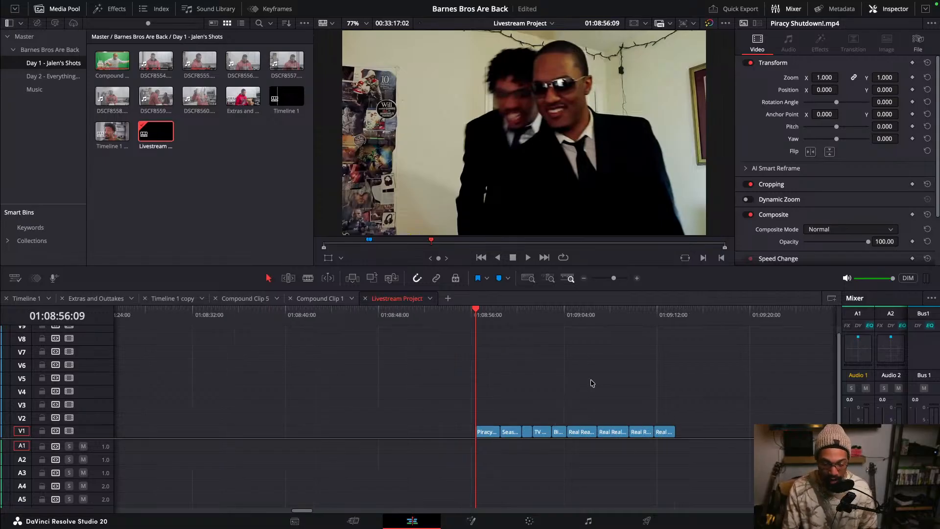
{"action": "scroll", "coordinate": [590, 382], "scroll_direction": "down", "scroll_amount": 5}
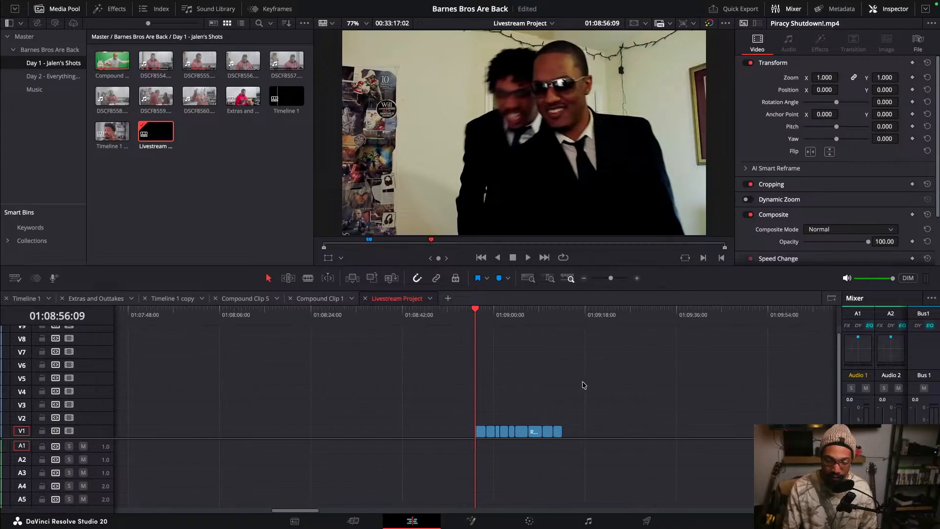
{"action": "scroll", "coordinate": [584, 385], "scroll_direction": "up", "scroll_amount": 2}
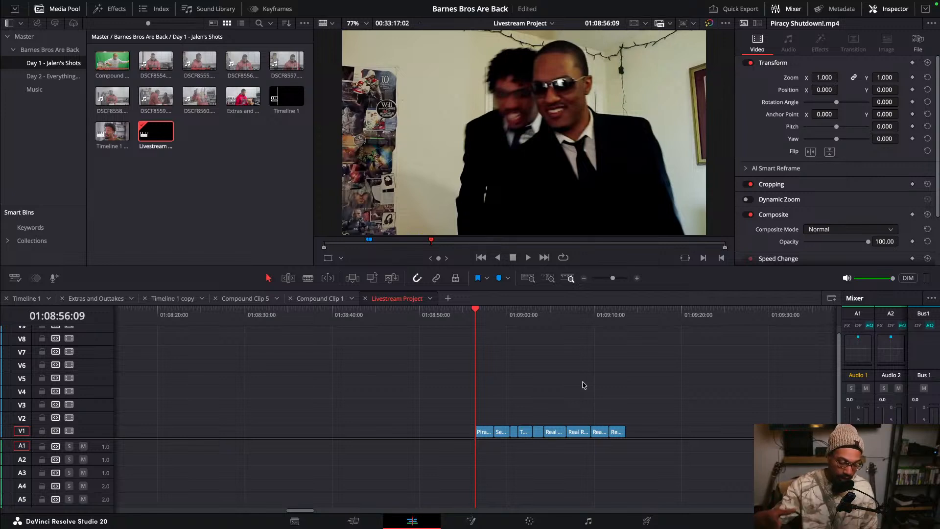
{"action": "key", "text": "super+s"}
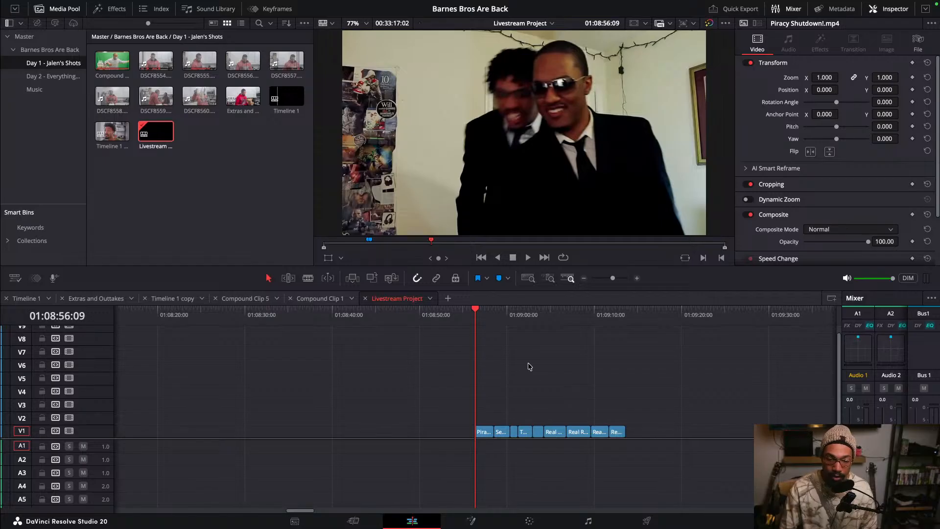
- Scrub and step the playhead through the montage clips, zooming the timeline to review their order
{"action": "left_click", "coordinate": [510, 325]}
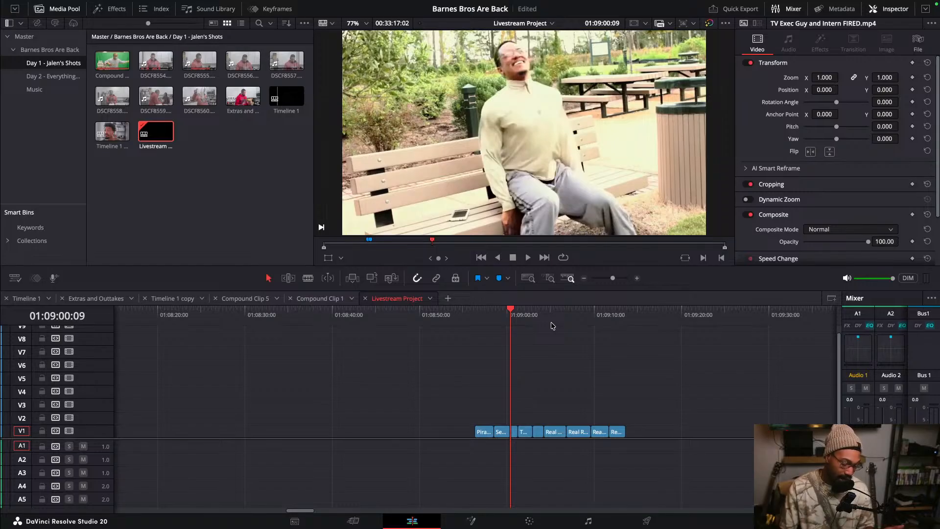
{"action": "left_click", "coordinate": [485, 318]}
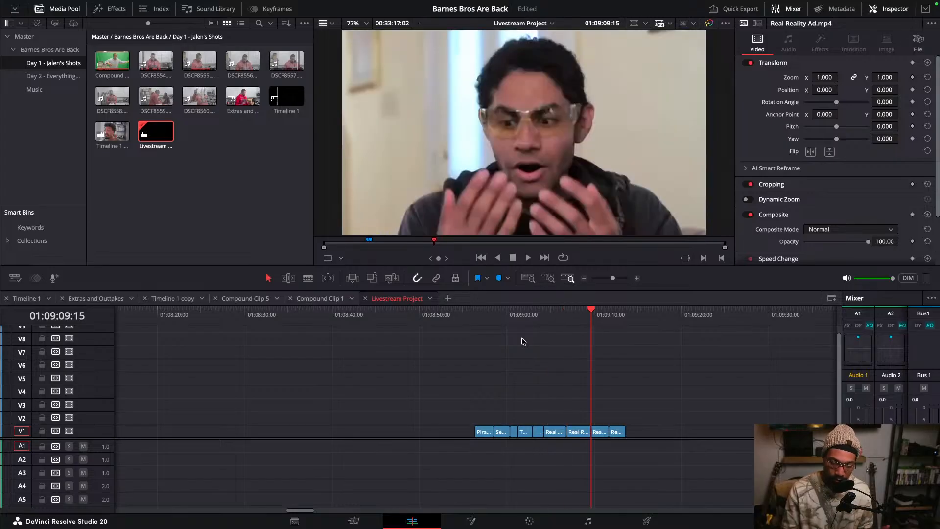
{"action": "key", "text": "Up"}
{"action": "key", "text": "Up"}
{"action": "key", "text": "Up"}
{"action": "key", "text": "Up"}
{"action": "key", "text": "Up"}
{"action": "key", "text": "Up"}
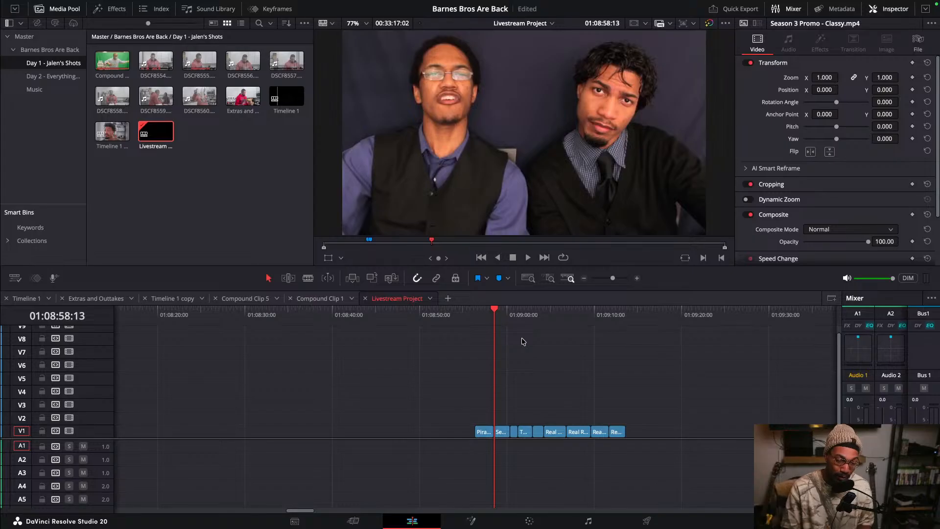
{"action": "key", "text": "Down"}
{"action": "key", "text": "Down"}
{"action": "key", "text": "Down"}
{"action": "key", "text": "Down"}
{"action": "key", "text": "Down"}
{"action": "key", "text": "Down"}
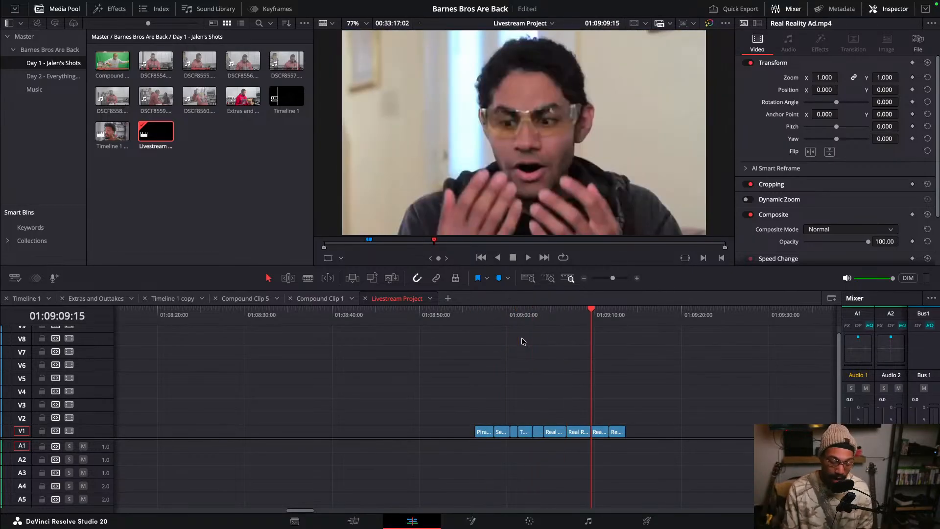
{"action": "scroll", "coordinate": [556, 361], "scroll_direction": "down", "scroll_amount": 5}
{"action": "scroll", "coordinate": [555, 361], "scroll_direction": "up", "scroll_amount": 4}
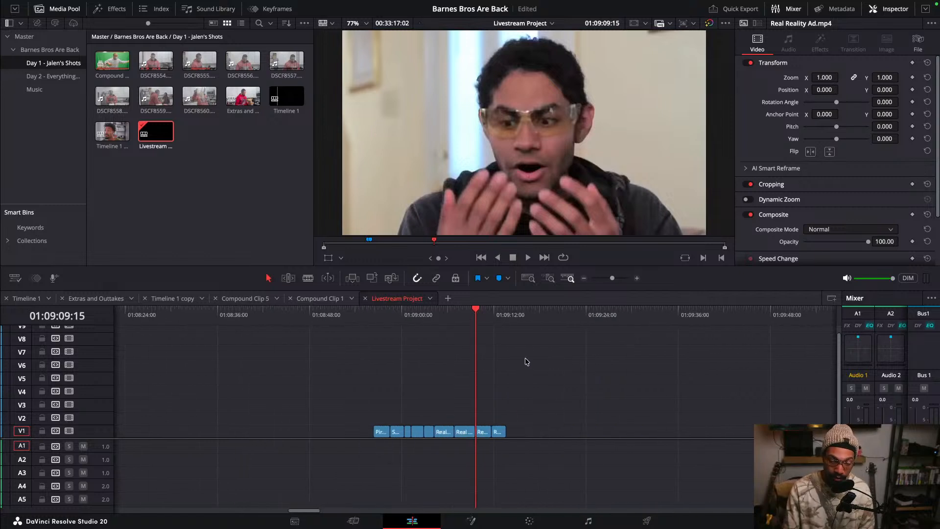
{"action": "left_click", "coordinate": [465, 316]}
{"action": "left_click", "coordinate": [467, 314]}
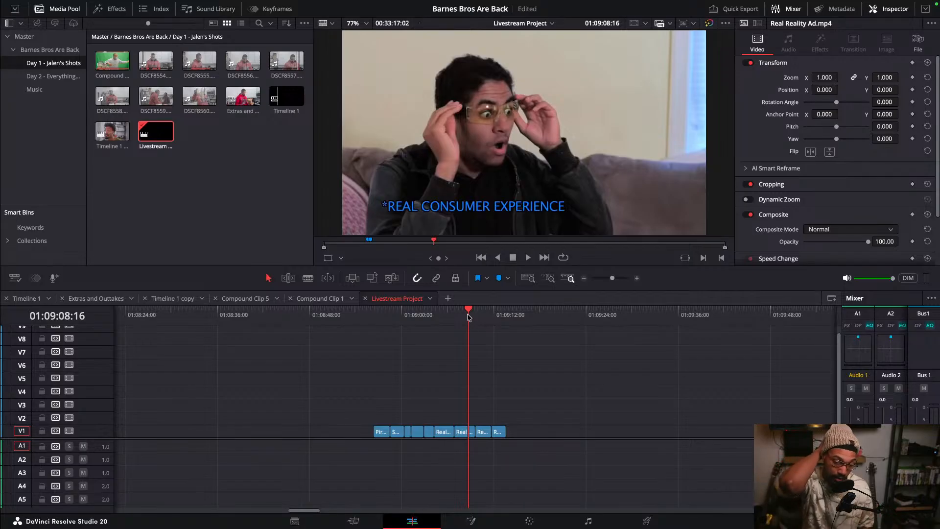
{"action": "scroll", "coordinate": [495, 338], "scroll_direction": "up", "scroll_amount": 3}
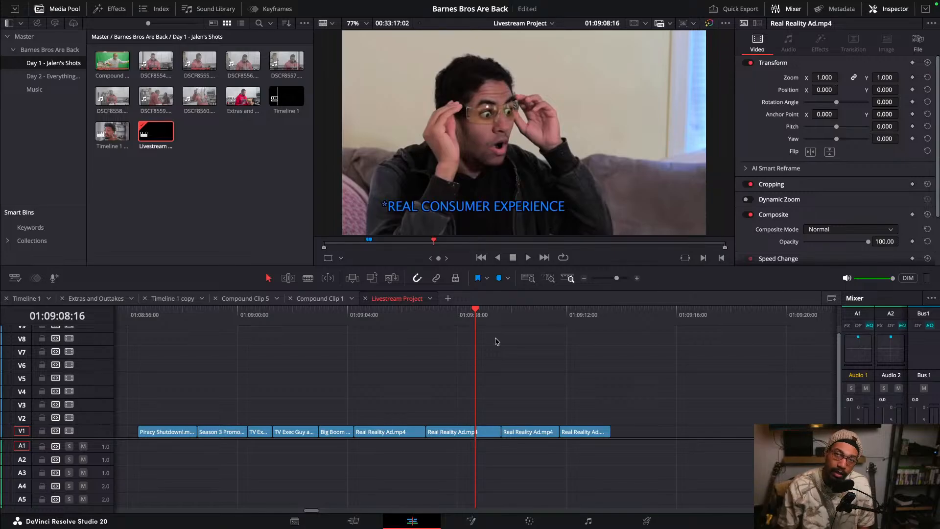
{"action": "scroll", "coordinate": [496, 347], "scroll_direction": "down", "scroll_amount": 3}
{"action": "scroll", "coordinate": [495, 354], "scroll_direction": "up", "scroll_amount": 1}
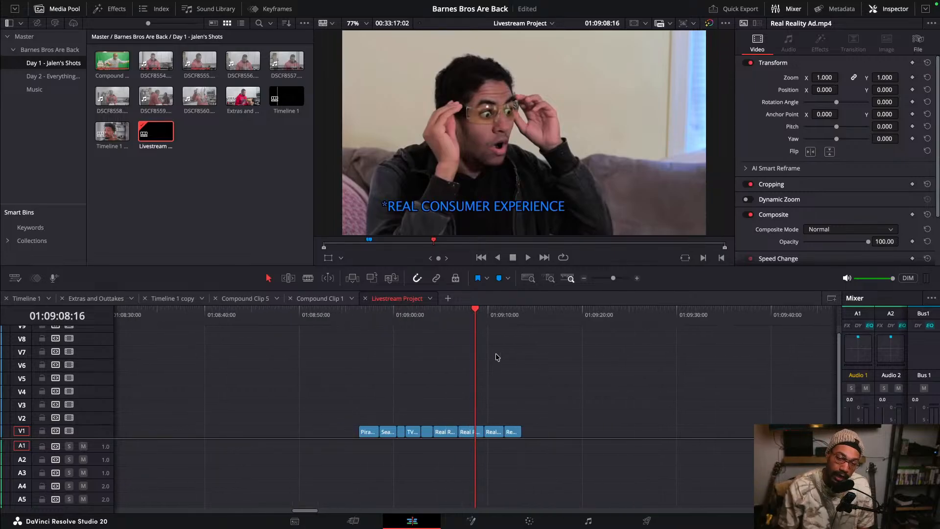
{"action": "scroll", "coordinate": [496, 357], "scroll_direction": "up", "scroll_amount": 1}
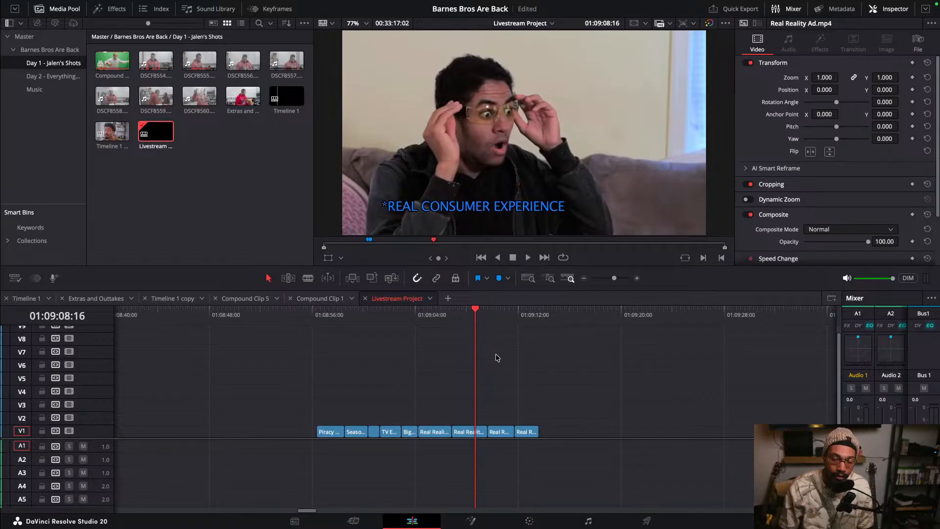
{"action": "scroll", "coordinate": [495, 354], "scroll_direction": "up", "scroll_amount": 1}
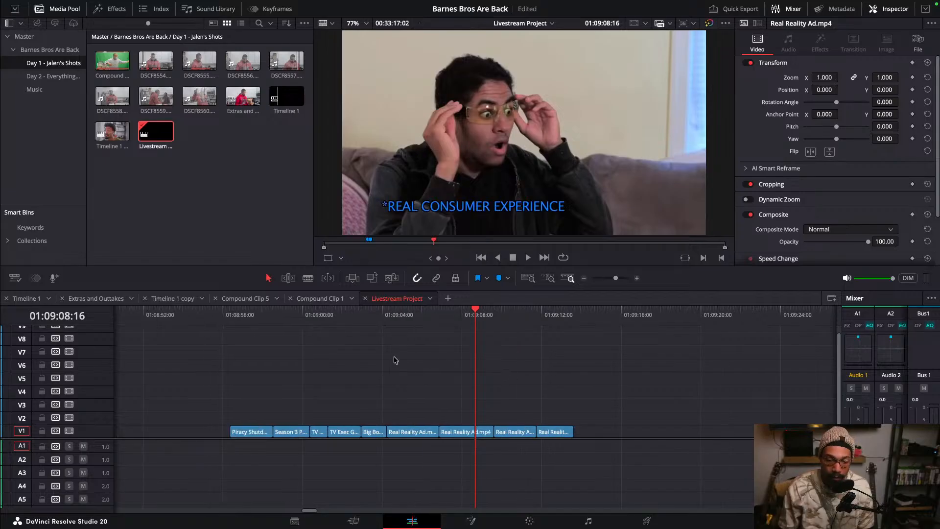
- Try cutting the Piracy Shutdown clip at about 01:08:57:03, deleting its remainder and moving the short piece onto V2
{"action": "left_click", "coordinate": [230, 316]}
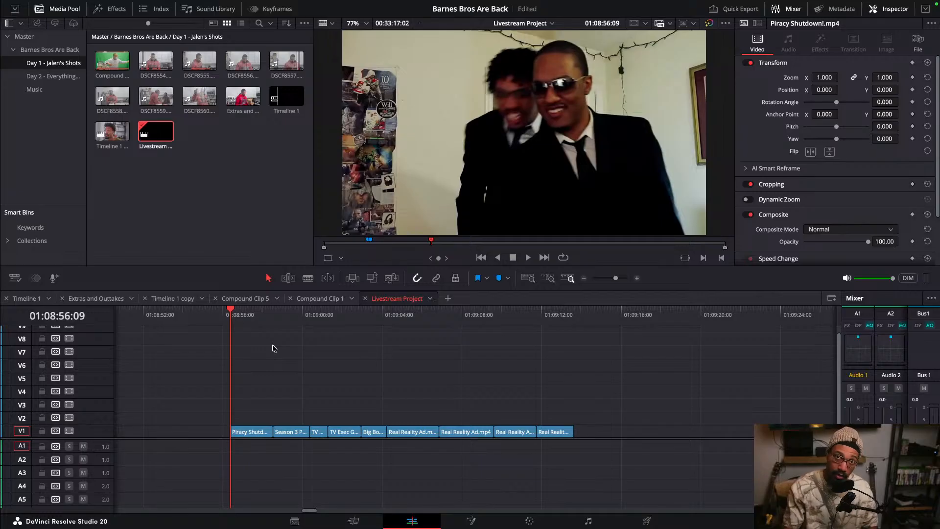
{"action": "left_click", "coordinate": [250, 315]}
{"action": "left_click_drag", "start_coordinate": [249, 316], "coordinate": [245, 343]}
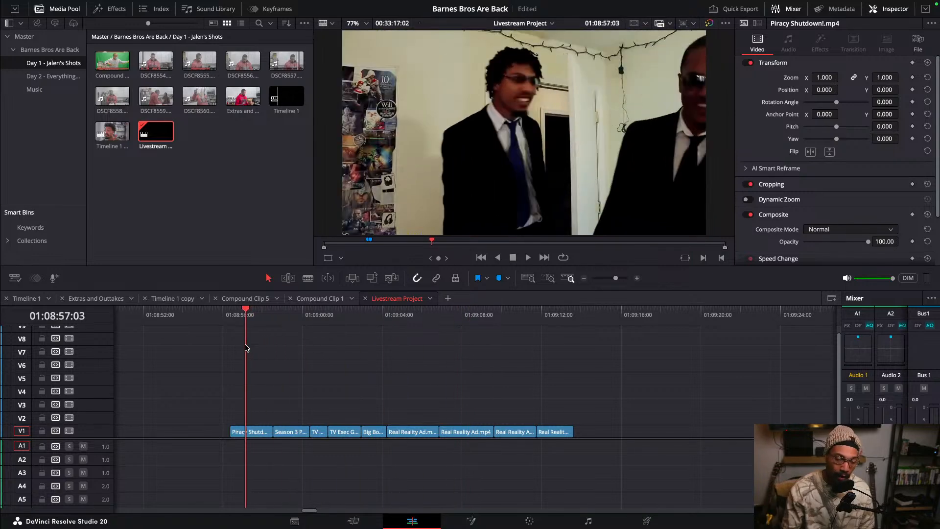
{"action": "left_click", "coordinate": [256, 431]}
{"action": "key", "text": "ctrl+b"}
{"action": "key", "text": "BackSpace"}
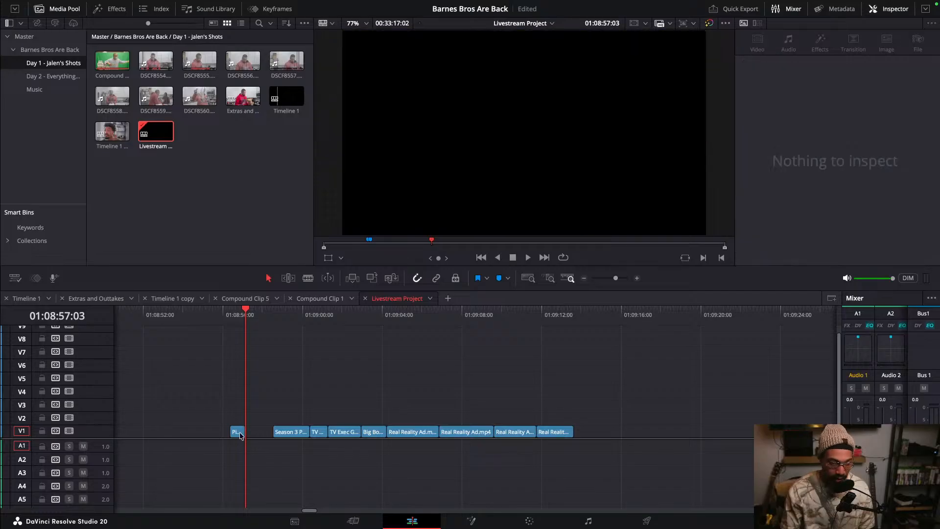
{"action": "left_click_drag", "start_coordinate": [239, 432], "coordinate": [287, 421]}
{"action": "left_click_drag", "start_coordinate": [272, 314], "coordinate": [290, 380]}
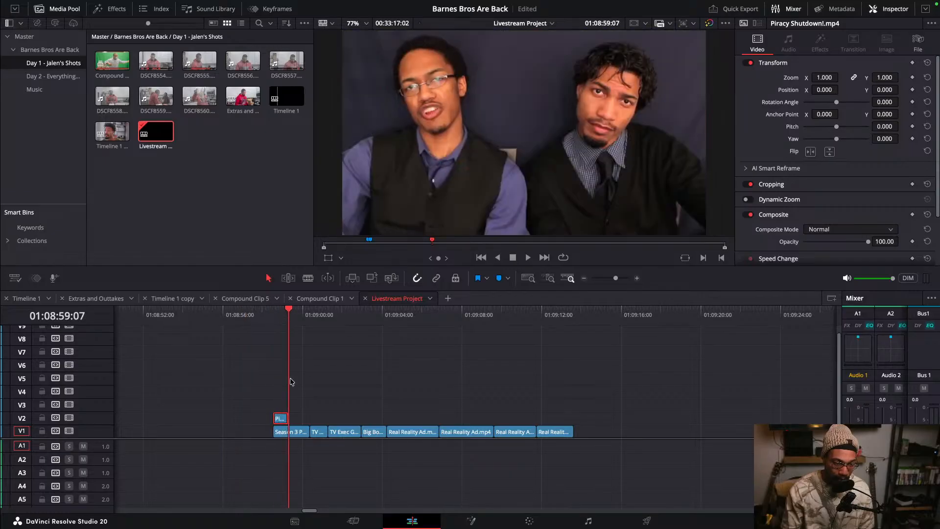
- Try cutting and deleting the ends of the Season 3 Promo and TV Exec clips, moving the Piracy piece along V2
{"action": "left_click", "coordinate": [296, 431]}
{"action": "key", "text": "ctrl+b"}
{"action": "left_click", "coordinate": [300, 433]}
{"action": "key", "text": "BackSpace"}
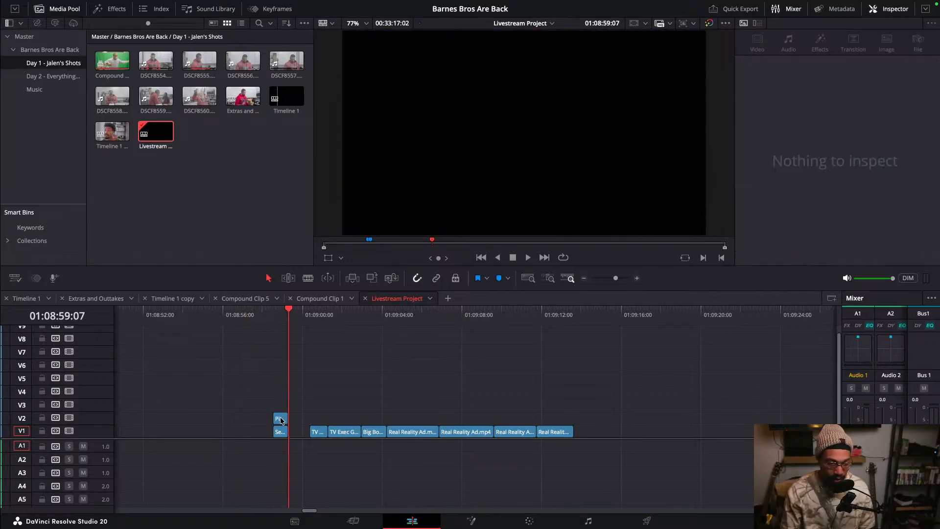
{"action": "left_click_drag", "start_coordinate": [279, 418], "coordinate": [335, 419]}
{"action": "left_click", "coordinate": [344, 317]}
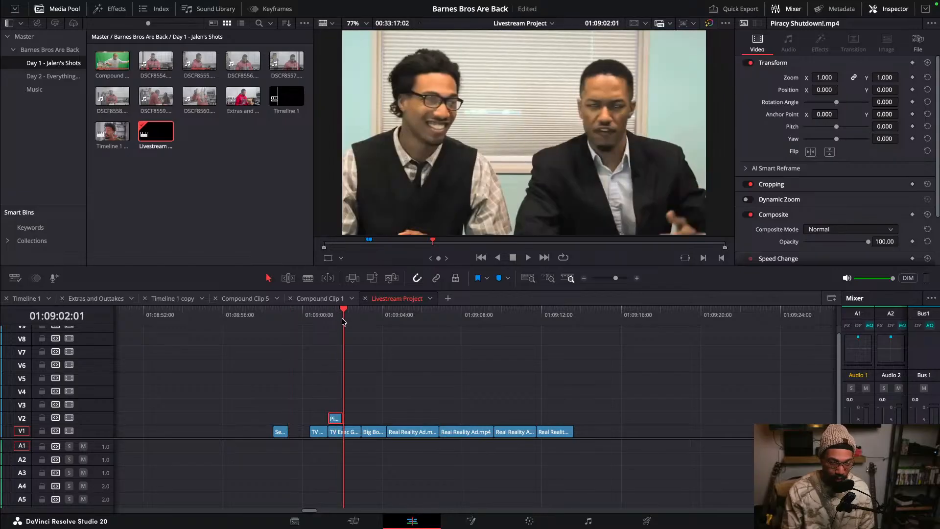
{"action": "left_click", "coordinate": [349, 433]}
{"action": "key", "text": "ctrl+b"}
{"action": "left_click", "coordinate": [352, 434]}
{"action": "key", "text": "BackSpace"}
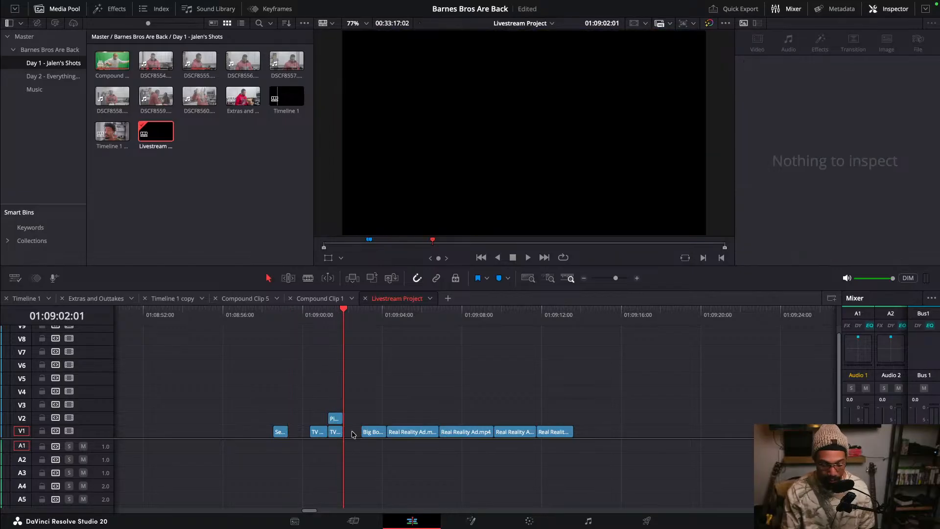
- Undo these cuts, deletions and moves
{"action": "key", "text": "ctrl+z"}
{"action": "key", "text": "ctrl+z"}
{"action": "key", "text": "ctrl+z"}
{"action": "key", "text": "ctrl+z"}
{"action": "key", "text": "ctrl+z"}
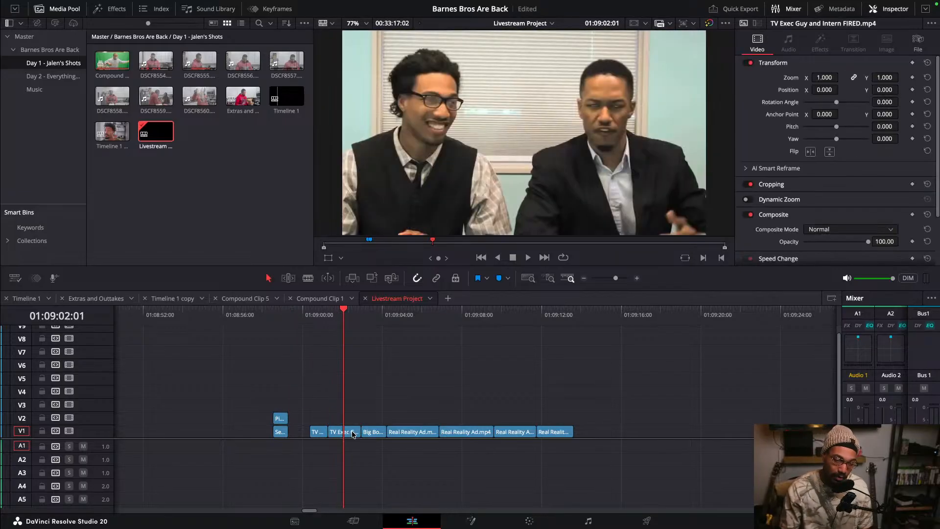
{"action": "key", "text": "ctrl+z"}
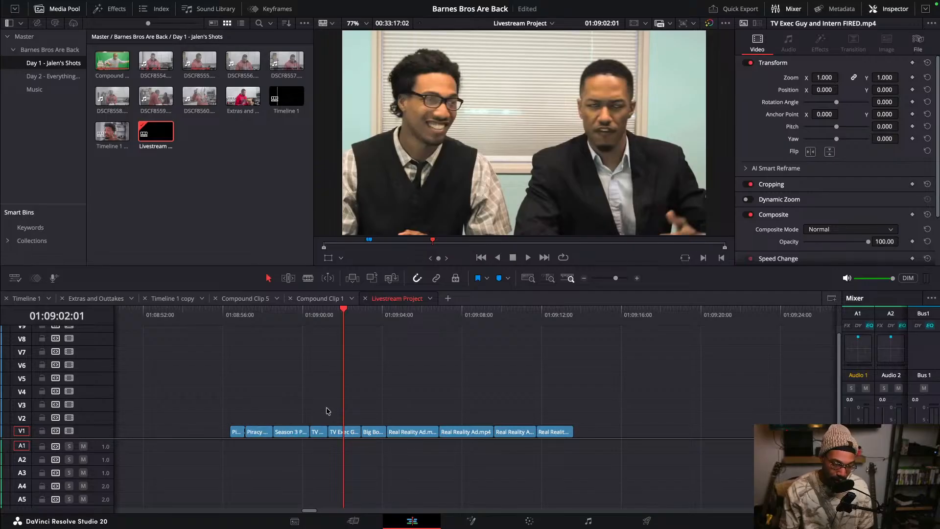
{"action": "left_click_drag", "start_coordinate": [208, 350], "coordinate": [587, 467]}
{"action": "right_click", "coordinate": [249, 435]}
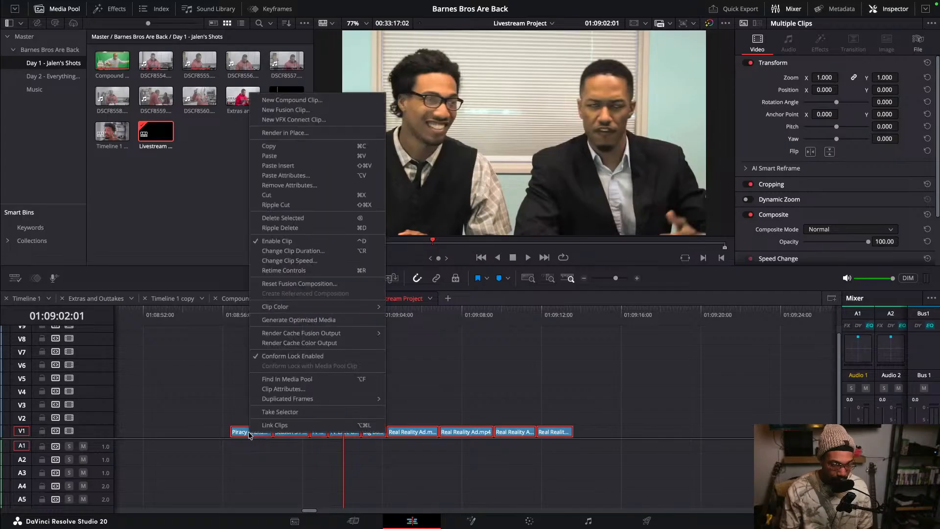
{"action": "left_click", "coordinate": [296, 251]}
{"action": "left_click", "coordinate": [263, 394]}
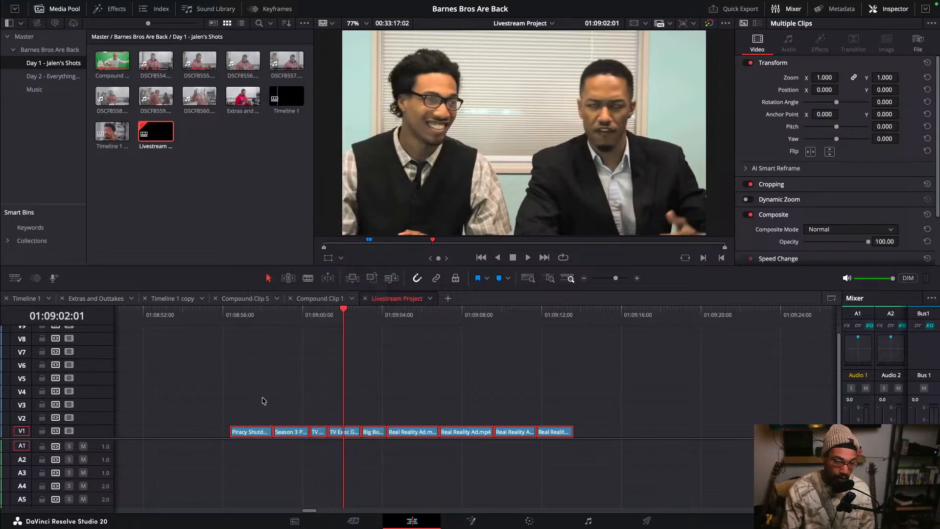
- Select all the montage clips and change their clip duration to 1 second
{"action": "left_click_drag", "start_coordinate": [155, 360], "coordinate": [621, 510]}
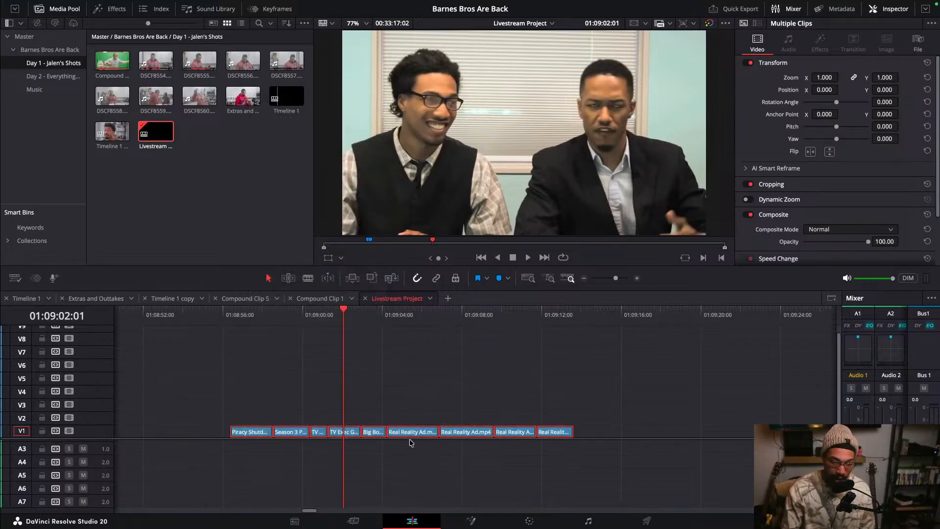
{"action": "right_click", "coordinate": [260, 433]}
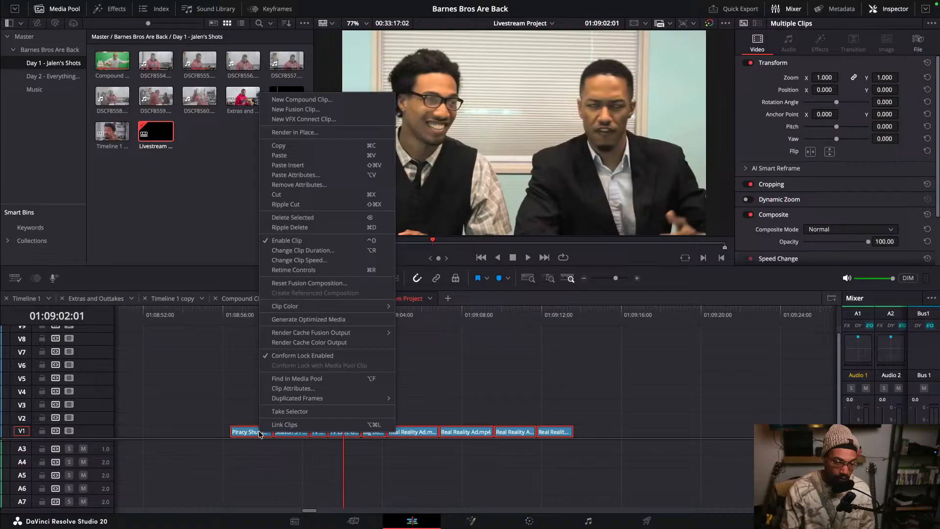
{"action": "left_click", "coordinate": [289, 252]}
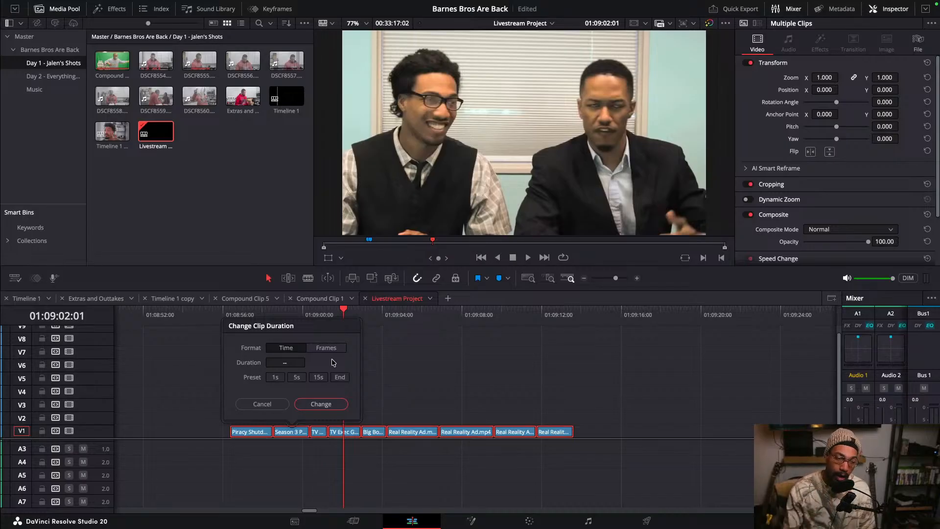
{"action": "left_click", "coordinate": [275, 378]}
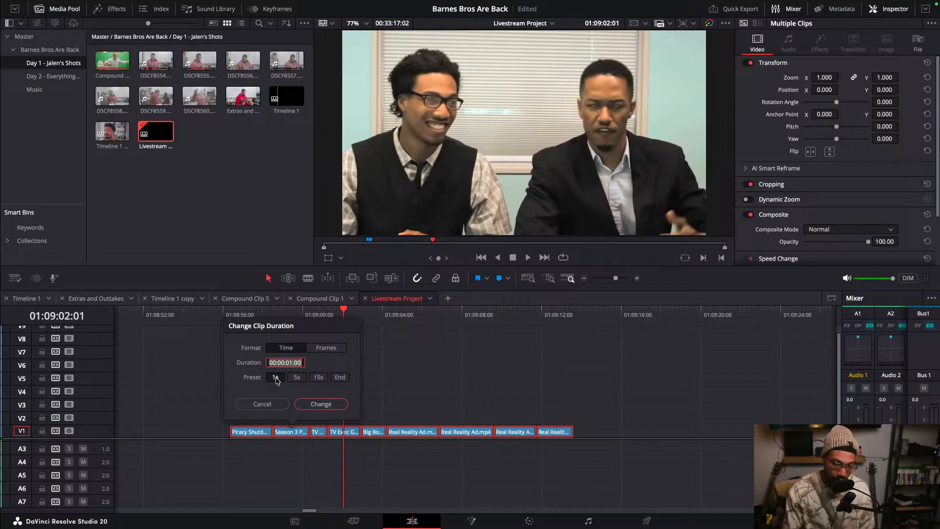
{"action": "left_click", "coordinate": [319, 404]}
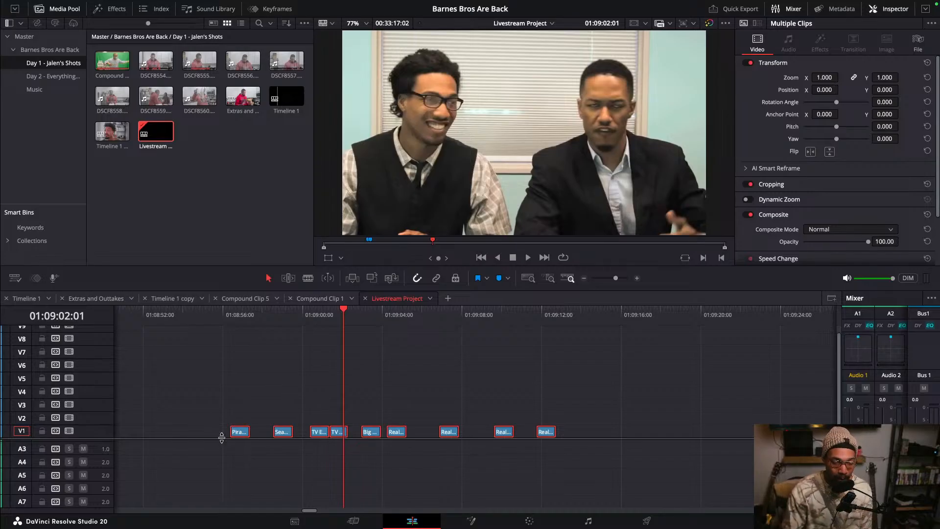
- Try sliding the shortened clips together to close the gaps, then undo the moves
{"action": "mouse_move", "coordinate": [282, 432]}
{"action": "left_mouse_down"}
{"action": "mouse_move", "coordinate": [263, 435]}
{"action": "mouse_move", "coordinate": [313, 435]}
{"action": "mouse_move", "coordinate": [280, 436]}
{"action": "left_mouse_up"}
{"action": "left_click_drag", "start_coordinate": [338, 433], "coordinate": [298, 435]}
{"action": "left_click_drag", "start_coordinate": [375, 433], "coordinate": [321, 435]}
{"action": "left_click_drag", "start_coordinate": [391, 434], "coordinate": [337, 435]}
{"action": "key", "text": "ctrl+z"}
{"action": "key", "text": "ctrl+z"}
{"action": "key", "text": "ctrl+z"}
{"action": "key", "text": "ctrl+z"}
{"action": "key", "text": "ctrl+z"}
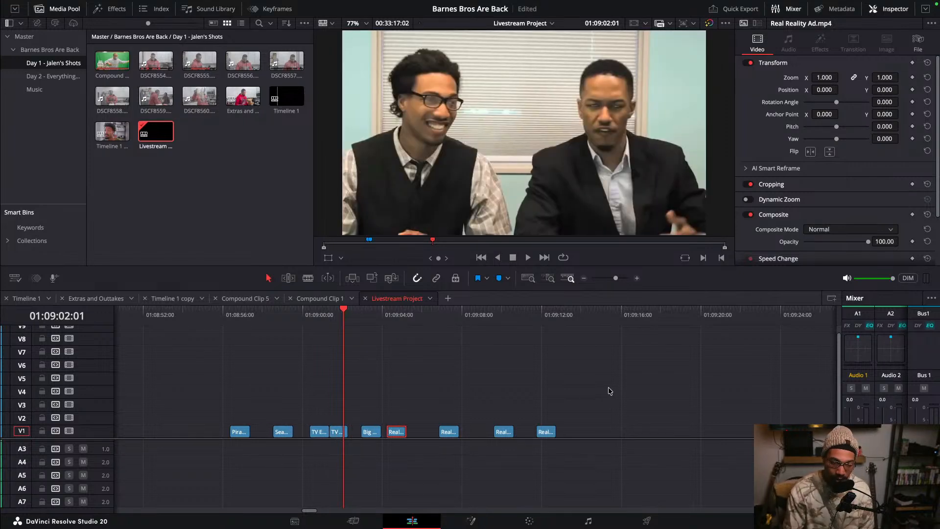
- Select all the shortened montage clips on V1 and delete the gaps between them
{"action": "left_click_drag", "start_coordinate": [608, 388], "coordinate": [178, 447]}
{"action": "left_click", "coordinate": [377, 414]}
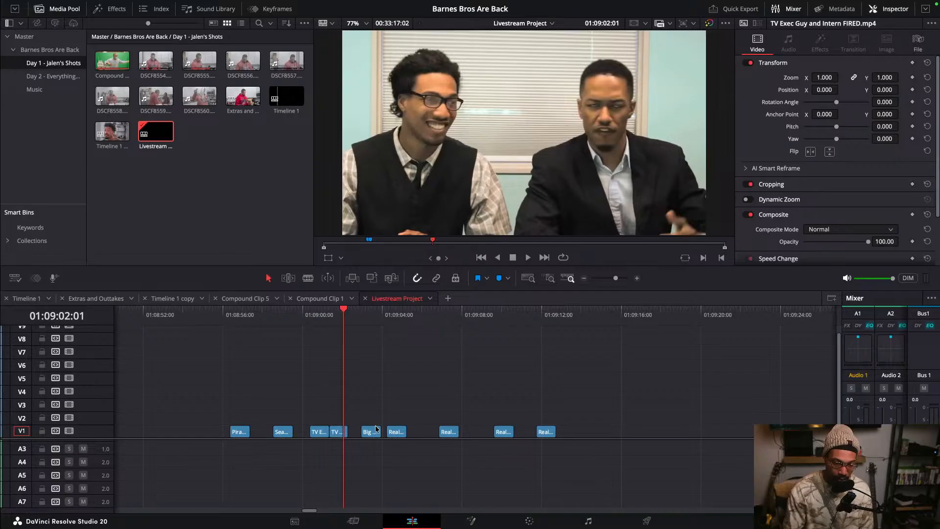
{"action": "left_click_drag", "start_coordinate": [675, 381], "coordinate": [367, 433]}
{"action": "left_click", "coordinate": [404, 410]}
{"action": "scroll", "coordinate": [417, 411], "scroll_direction": "down", "scroll_amount": 3}
{"action": "scroll", "coordinate": [416, 410], "scroll_direction": "down", "scroll_amount": 3}
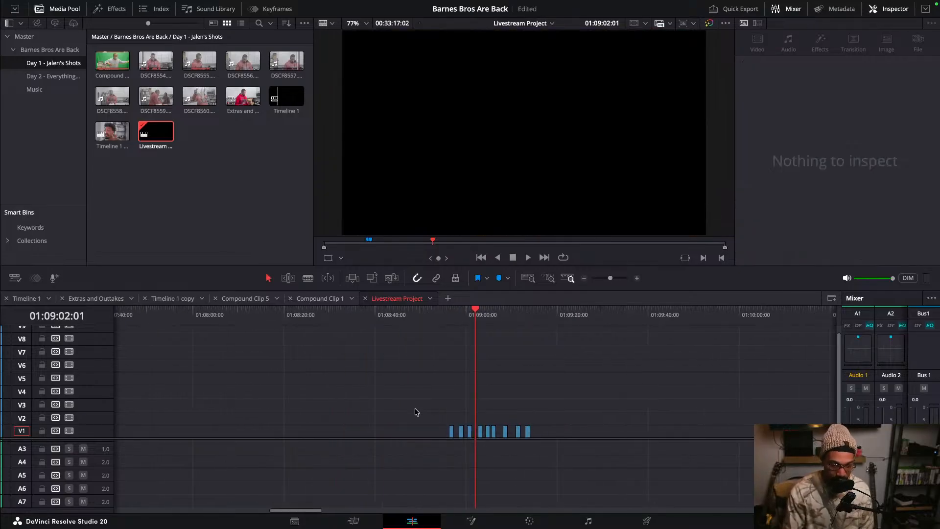
{"action": "left_click_drag", "start_coordinate": [402, 393], "coordinate": [576, 446]}
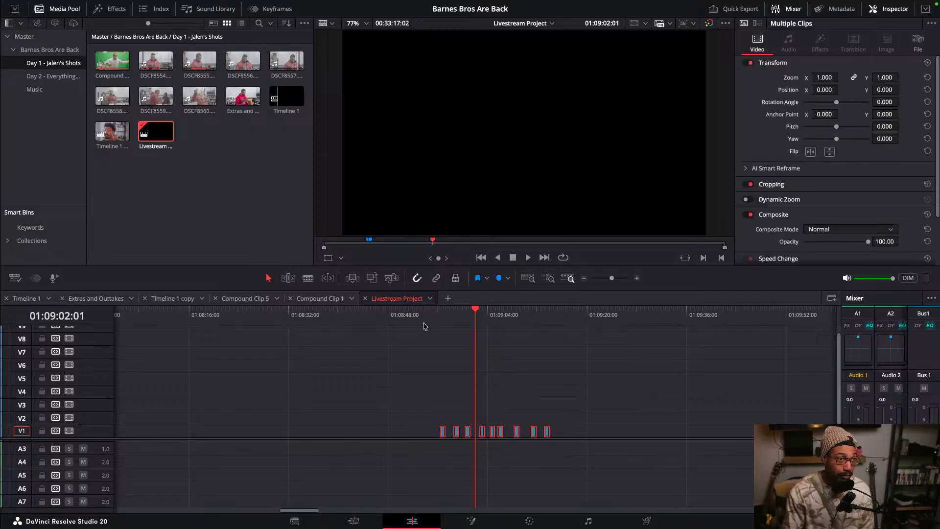
{"action": "mouse_move", "coordinate": [10, 4]}
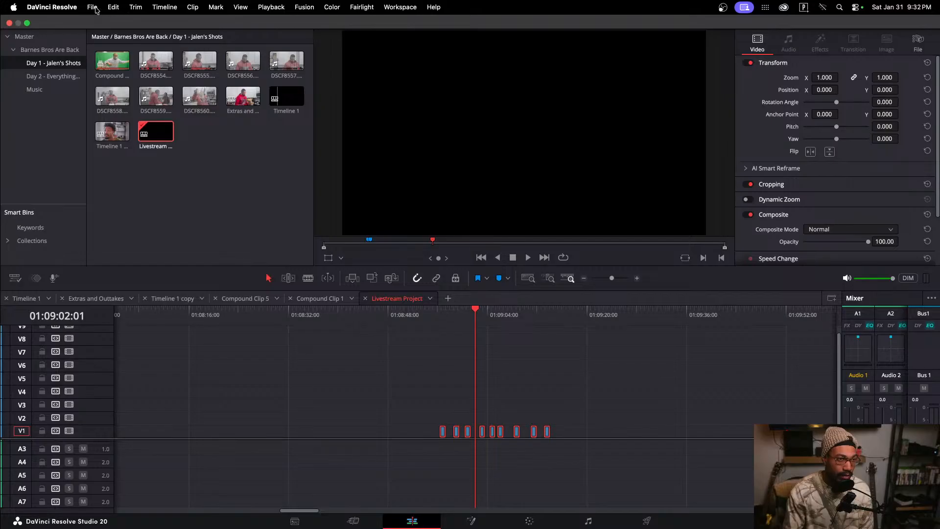
{"action": "left_click", "coordinate": [114, 10]}
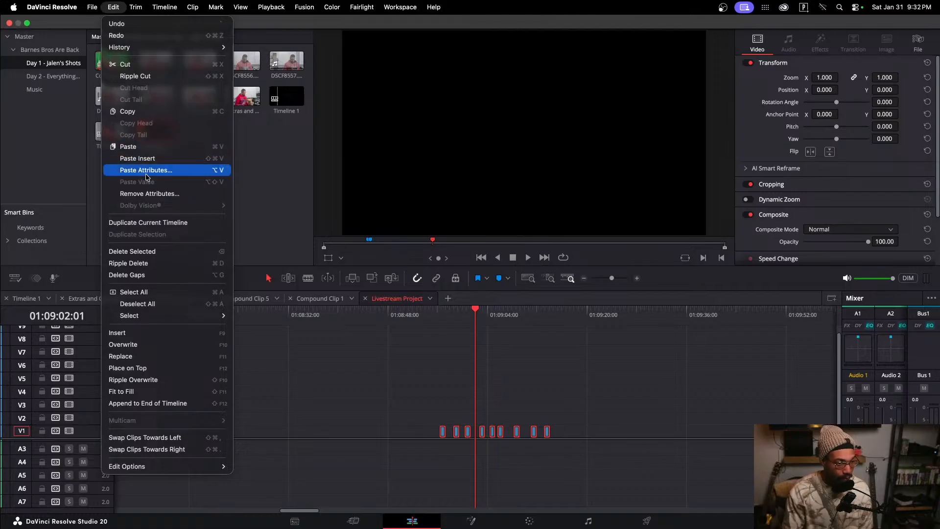
{"action": "left_click", "coordinate": [147, 275]}
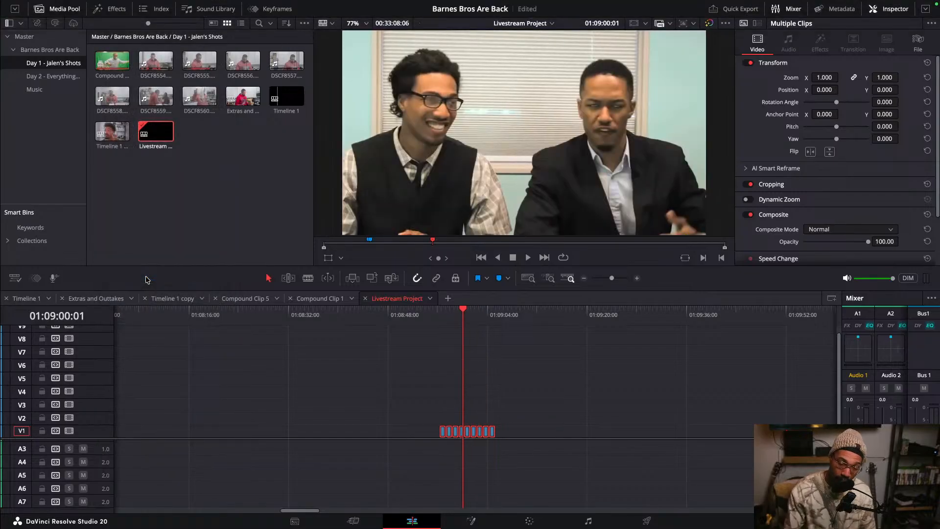
- Select the joined montage clips and move them earlier along V1
{"action": "left_click", "coordinate": [509, 394]}
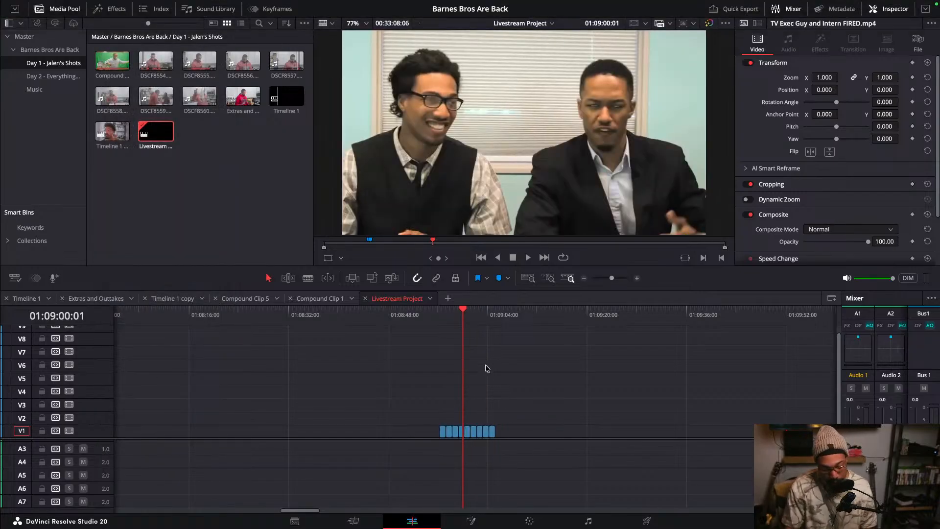
{"action": "scroll", "coordinate": [493, 373], "scroll_direction": "up", "scroll_amount": 5}
{"action": "scroll", "coordinate": [496, 376], "scroll_direction": "down", "scroll_amount": 3}
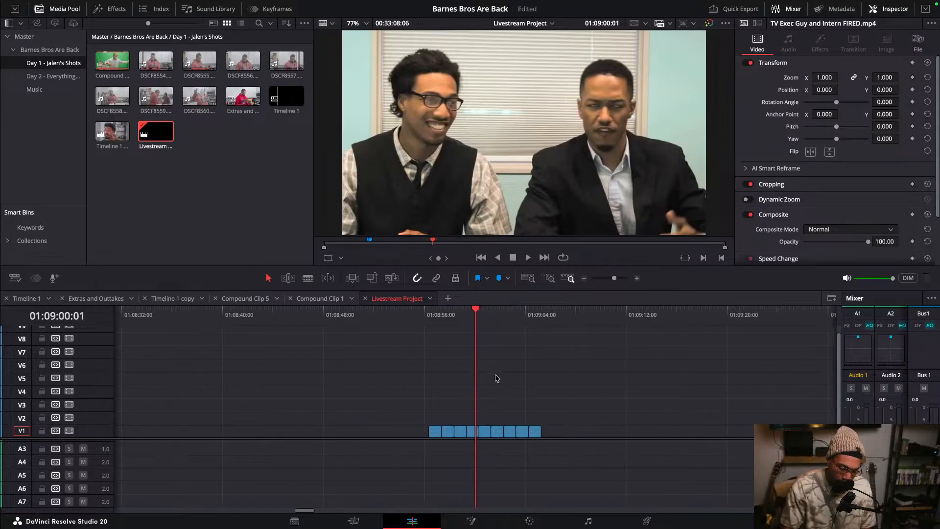
{"action": "scroll", "coordinate": [495, 375], "scroll_direction": "down", "scroll_amount": 3}
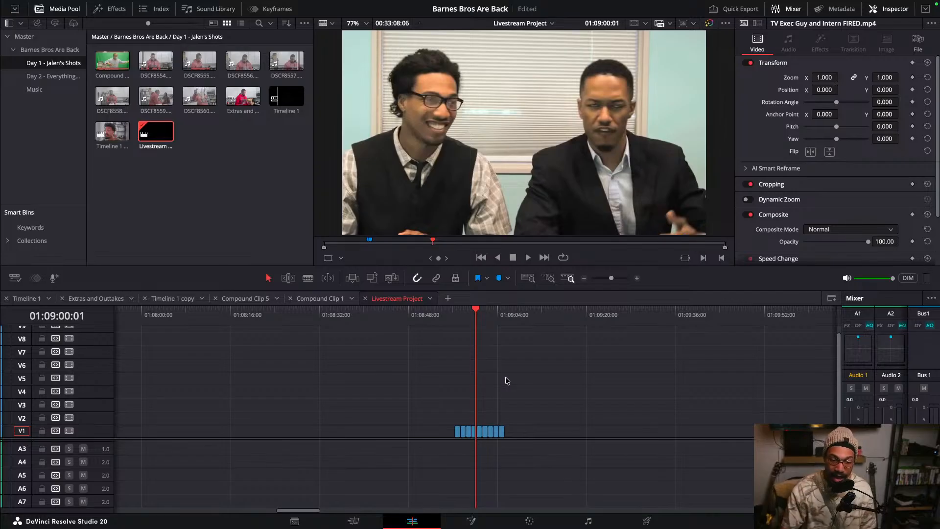
{"action": "left_click_drag", "start_coordinate": [548, 396], "coordinate": [446, 458]}
{"action": "left_click_drag", "start_coordinate": [482, 431], "coordinate": [330, 431]}
- Play back and scrub through the montage clips to review the sequence
{"action": "left_click", "coordinate": [304, 328]}
{"action": "key", "text": "space"}
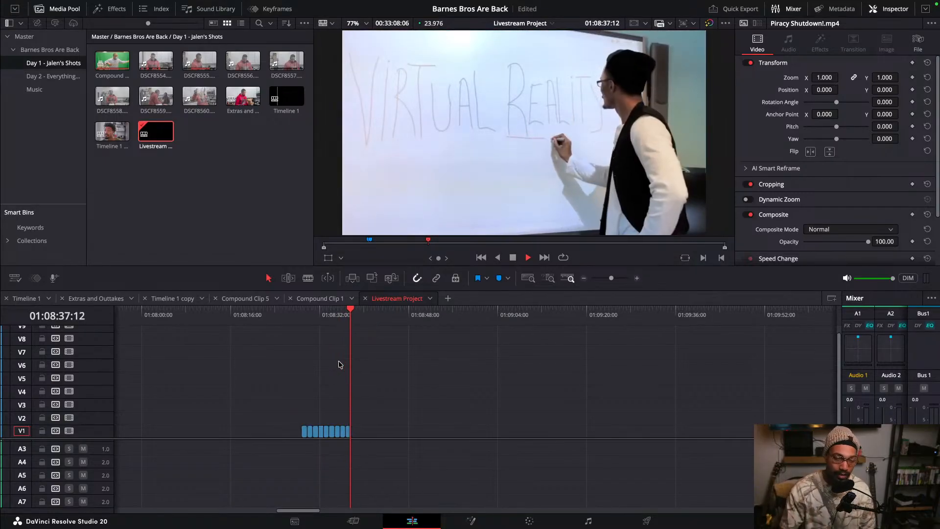
{"action": "left_click", "coordinate": [309, 323]}
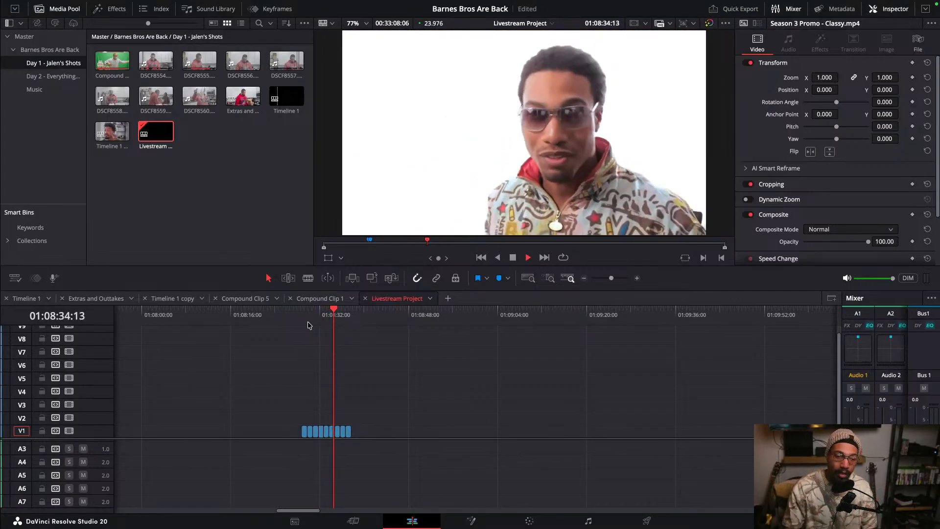
{"action": "key", "text": "space"}
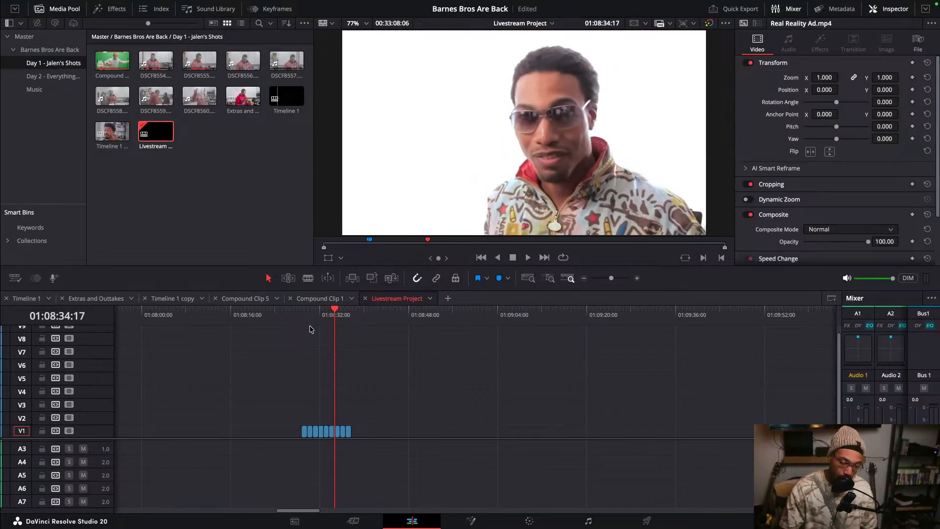
{"action": "key", "text": "super+equal"}
{"action": "key", "text": "super+equal"}
{"action": "key", "text": "super+equal"}
{"action": "mouse_move", "coordinate": [440, 314]}
{"action": "left_mouse_down"}
{"action": "mouse_move", "coordinate": [474, 310]}
{"action": "mouse_move", "coordinate": [442, 314]}
{"action": "left_mouse_up"}
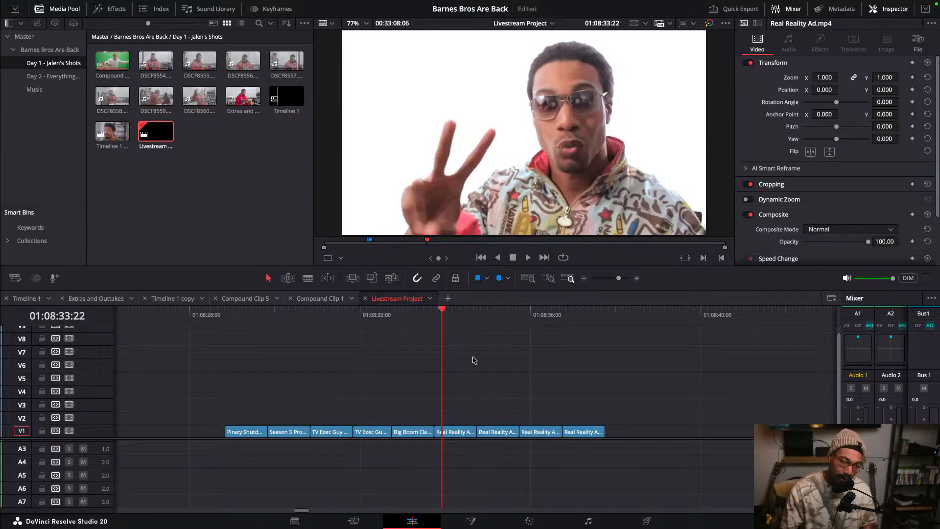
{"action": "scroll", "coordinate": [373, 398], "scroll_direction": "up", "scroll_amount": 3}
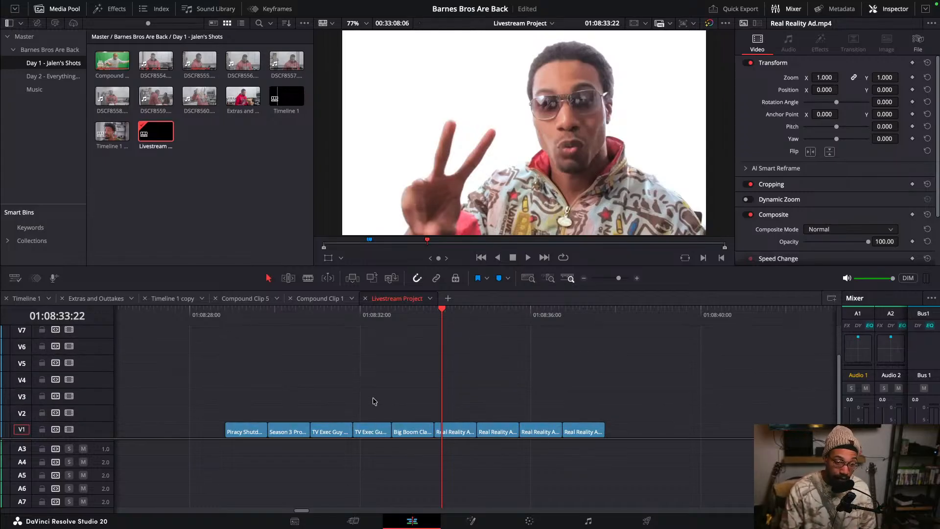
{"action": "scroll", "coordinate": [372, 397], "scroll_direction": "down", "scroll_amount": 3}
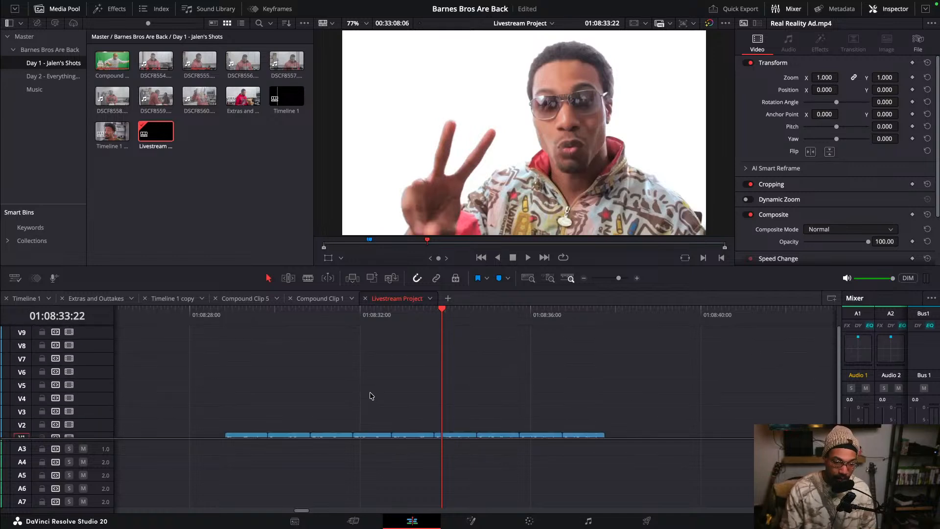
{"action": "scroll", "coordinate": [304, 408], "scroll_direction": "up", "scroll_amount": 2}
{"action": "scroll", "coordinate": [304, 407], "scroll_direction": "down", "scroll_amount": 4}
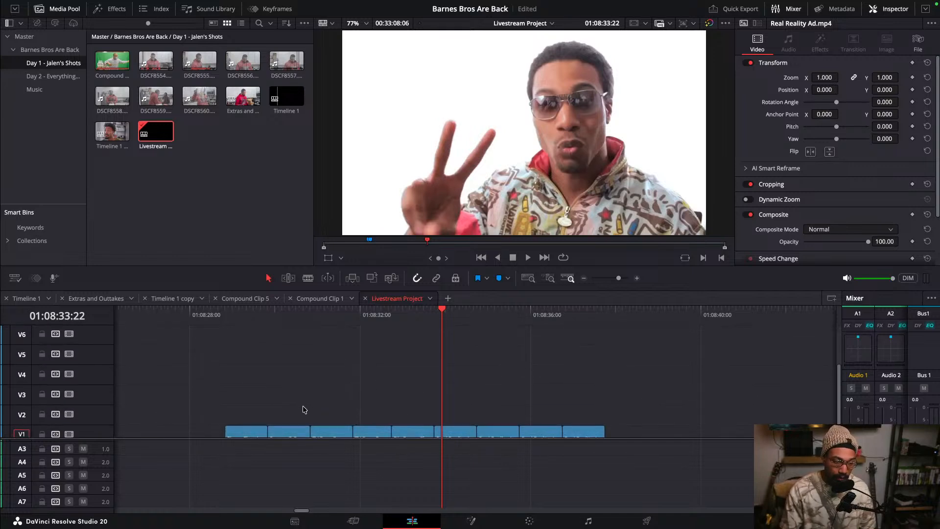
{"action": "scroll", "coordinate": [396, 374], "scroll_direction": "down", "scroll_amount": 1}
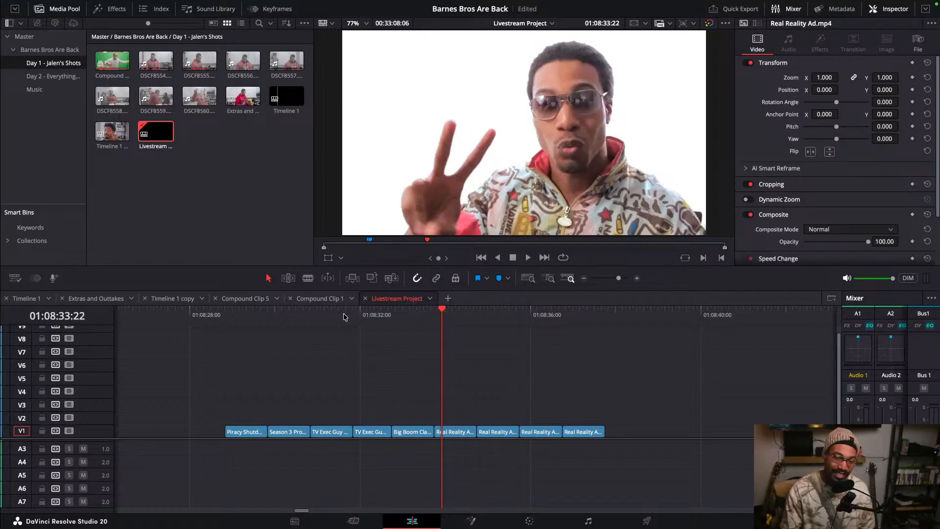
{"action": "left_click_drag", "start_coordinate": [387, 321], "coordinate": [493, 324]}
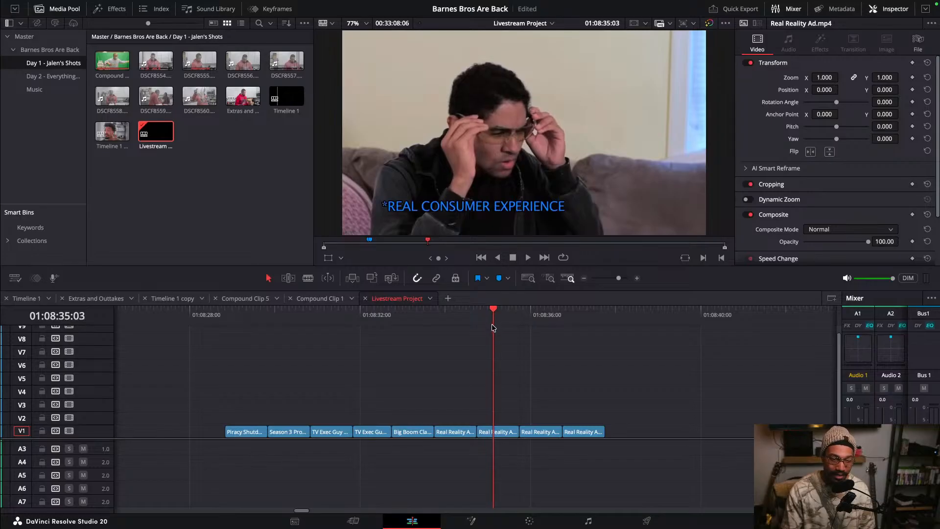
- Slip the content of the second Real Reality Ad clip with the Trim Edit tool, preview it, and return to selection mode
{"action": "left_click", "coordinate": [289, 278]}
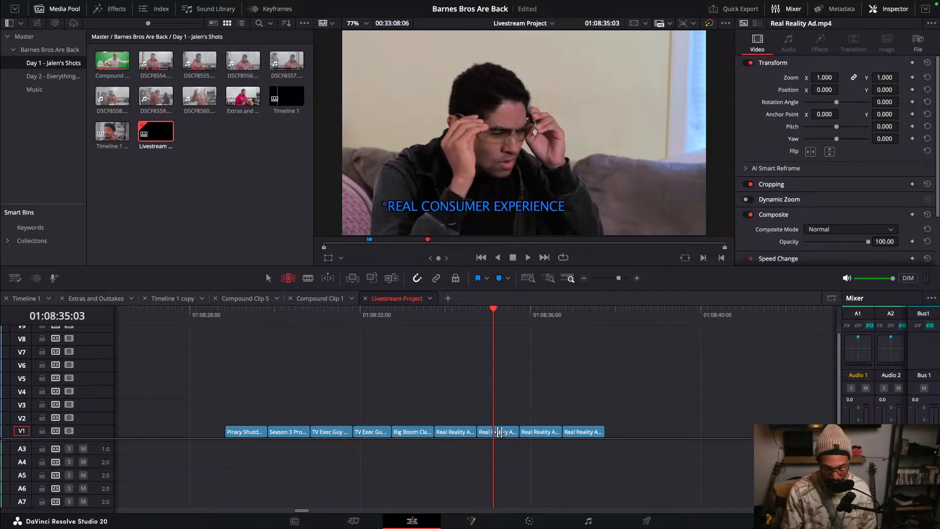
{"action": "scroll", "coordinate": [499, 431], "scroll_direction": "up", "scroll_amount": 3}
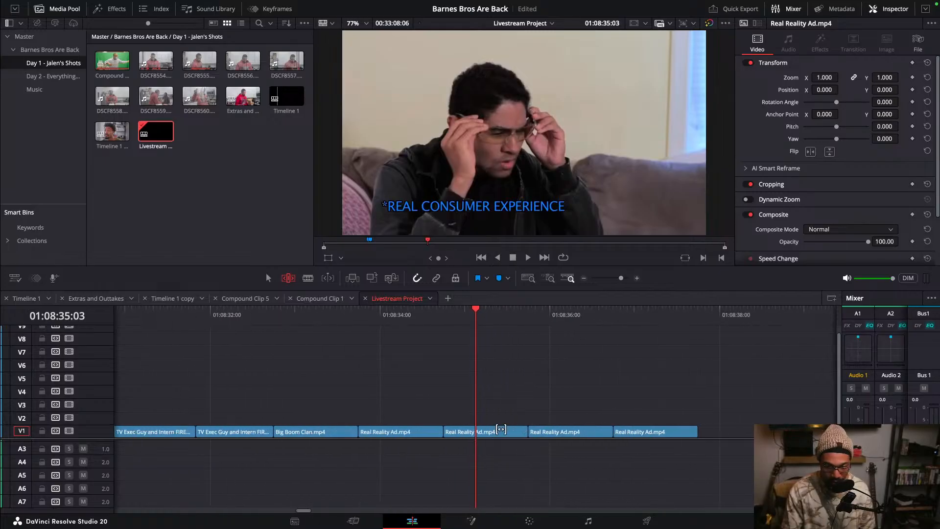
{"action": "scroll", "coordinate": [500, 430], "scroll_direction": "up", "scroll_amount": 2}
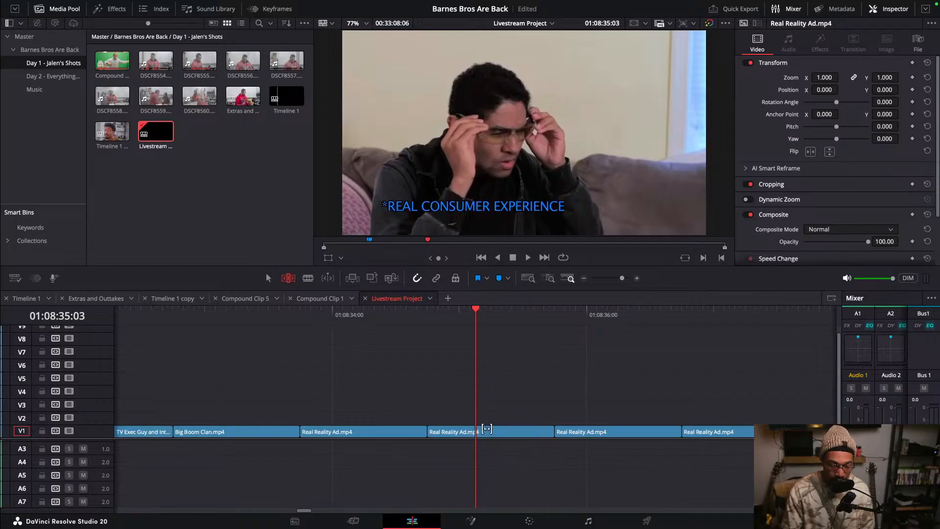
{"action": "left_click", "coordinate": [486, 429]}
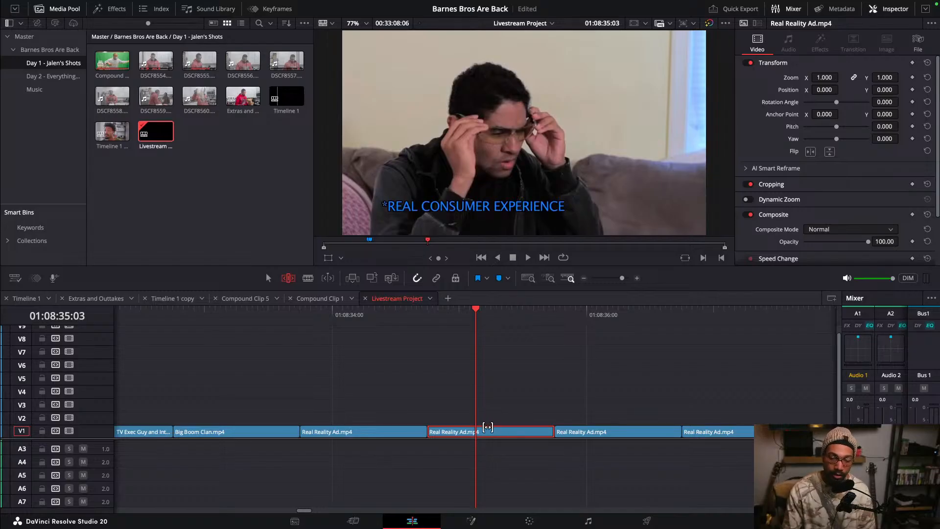
{"action": "left_click_drag", "start_coordinate": [487, 426], "coordinate": [193, 435]}
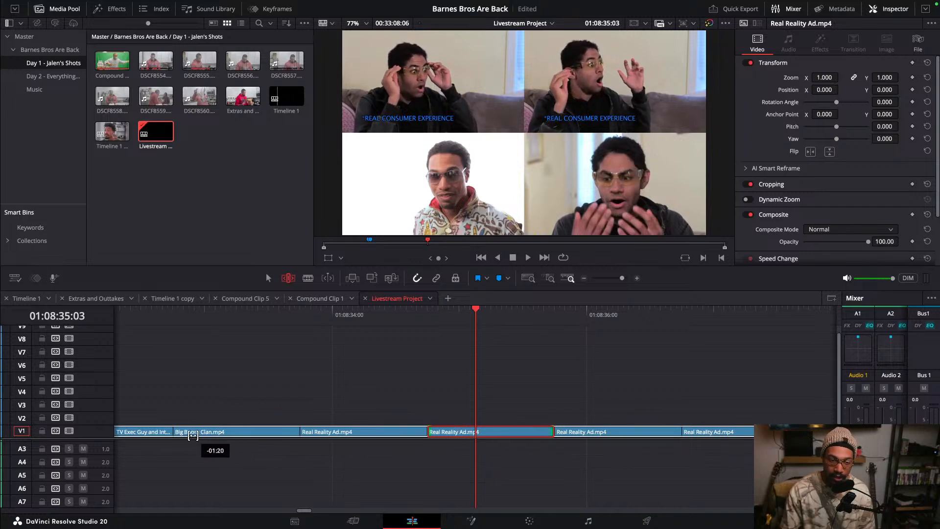
{"action": "left_click", "coordinate": [407, 314]}
{"action": "key", "text": "space"}
{"action": "key", "text": "space"}
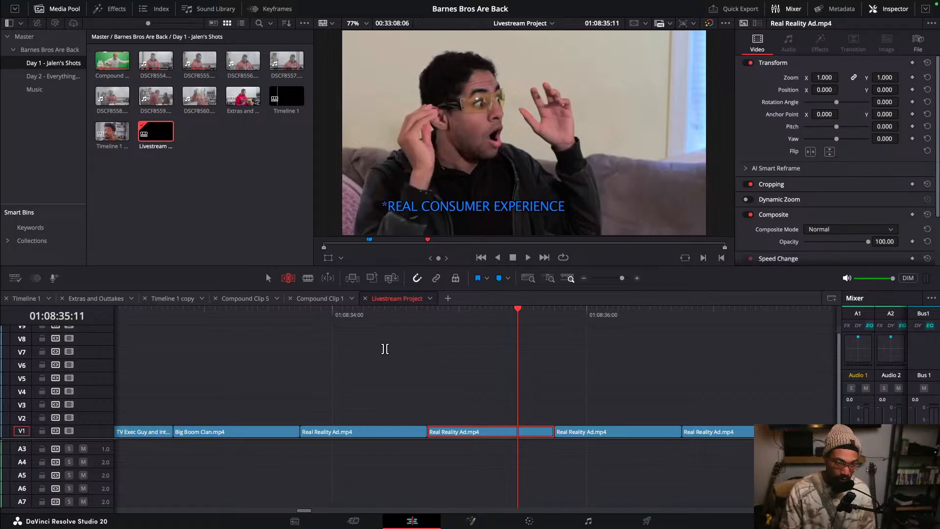
{"action": "key", "text": "a"}
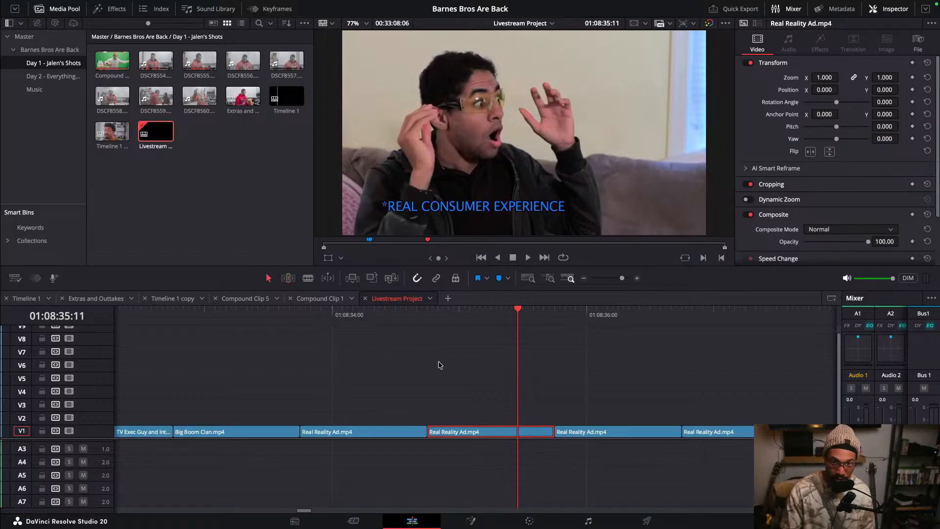
- Try moving a Real Reality Ad clip up to V2, extending its end, and splitting it at the playhead
{"action": "left_click_drag", "start_coordinate": [445, 316], "coordinate": [496, 323]}
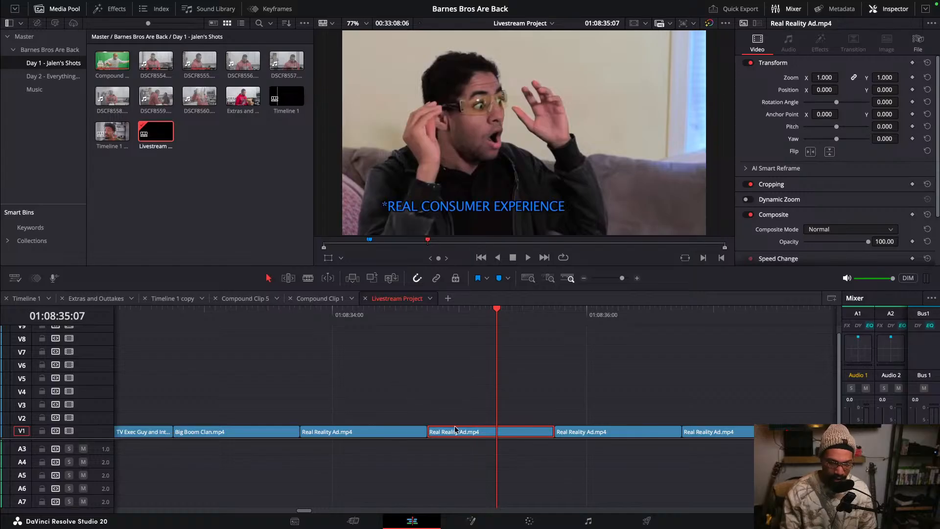
{"action": "left_click_drag", "start_coordinate": [455, 430], "coordinate": [301, 419]}
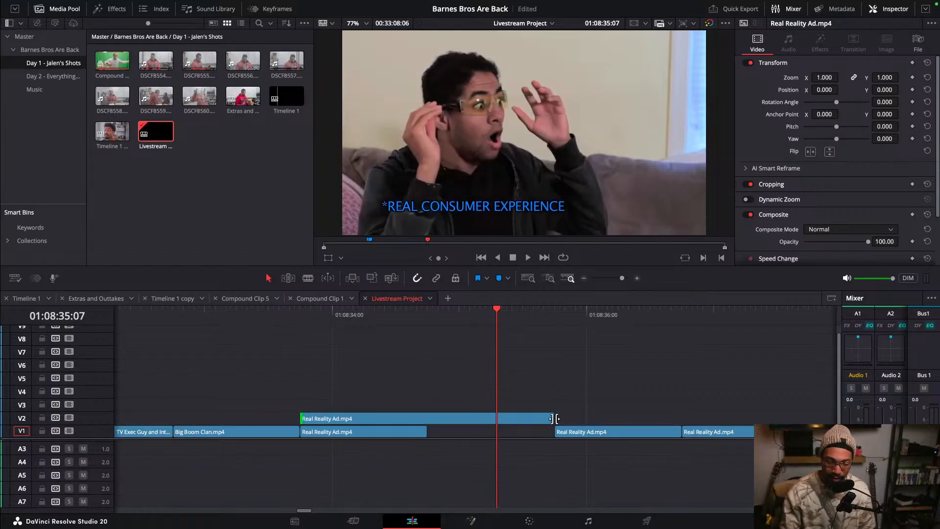
{"action": "left_click_drag", "start_coordinate": [553, 419], "coordinate": [792, 418]}
{"action": "left_click", "coordinate": [646, 322]}
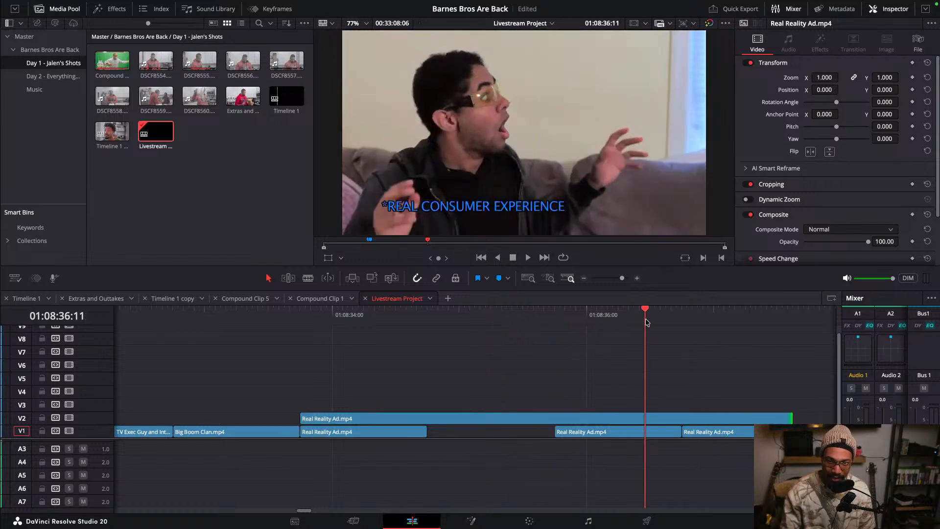
{"action": "left_click", "coordinate": [555, 331]}
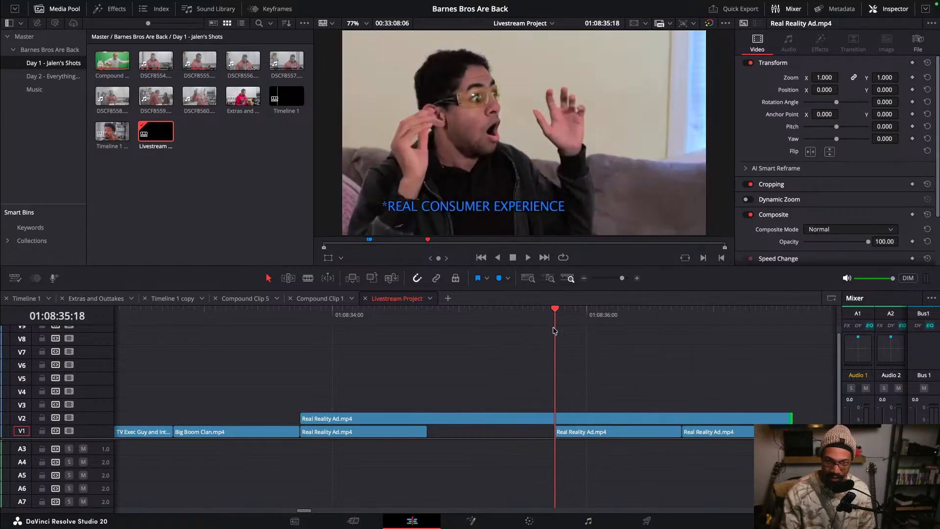
{"action": "left_click_drag", "start_coordinate": [554, 330], "coordinate": [565, 338]}
{"action": "left_click", "coordinate": [585, 420]}
{"action": "key", "text": "super+b"}
{"action": "left_click_drag", "start_coordinate": [578, 419], "coordinate": [602, 415]}
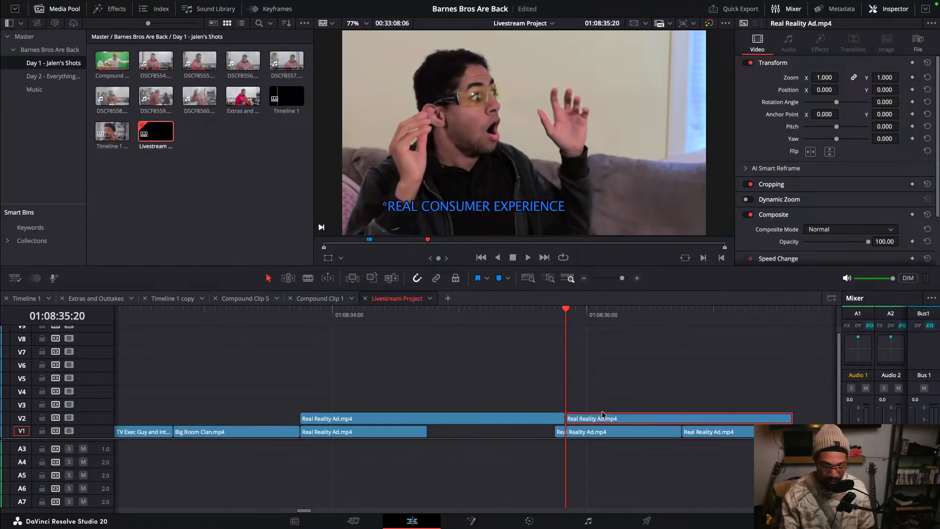
- Undo the split, extension and move of the Real Reality Ad clip
{"action": "key", "text": "super+z"}
{"action": "key", "text": "super+z"}
{"action": "key", "text": "super+z"}
{"action": "key", "text": "super+z"}
{"action": "key", "text": "super+z"}
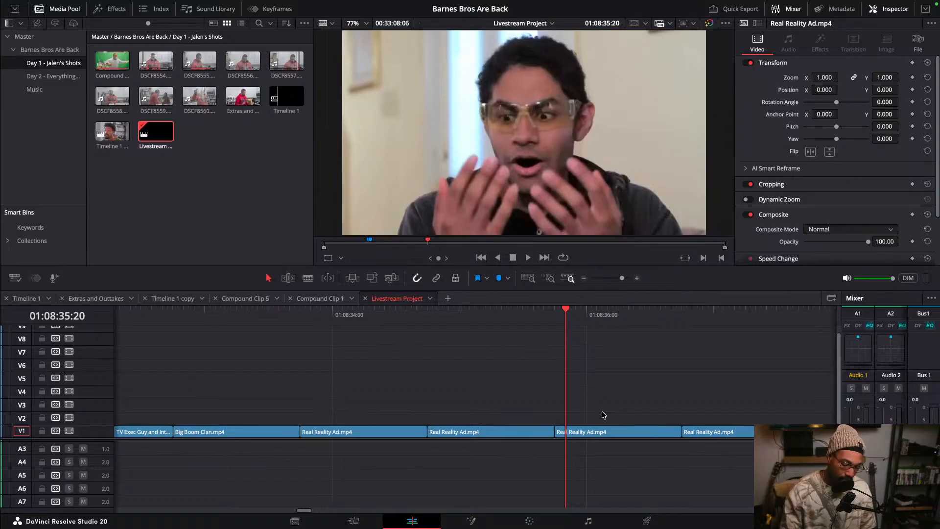
{"action": "scroll", "coordinate": [602, 415], "scroll_direction": "down", "scroll_amount": 5}
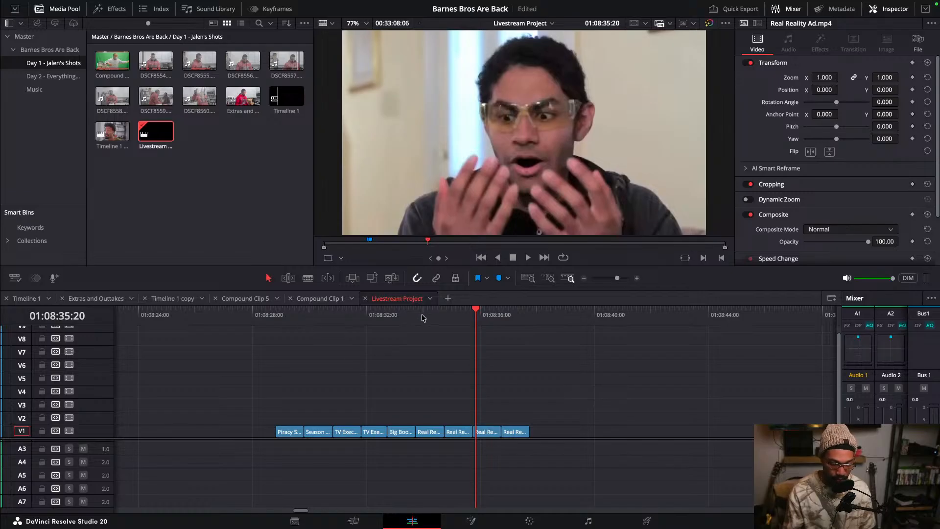
{"action": "left_click_drag", "start_coordinate": [435, 318], "coordinate": [459, 324]}
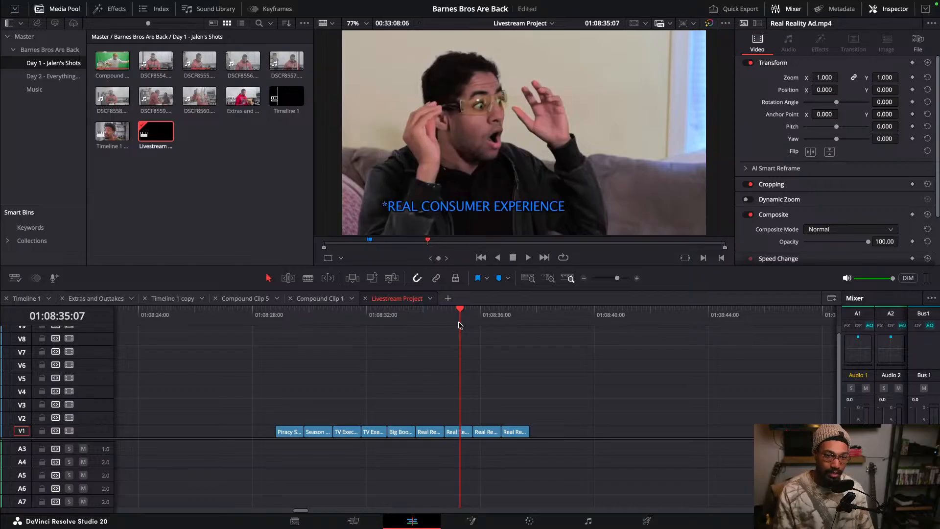
{"action": "left_click", "coordinate": [289, 279]}
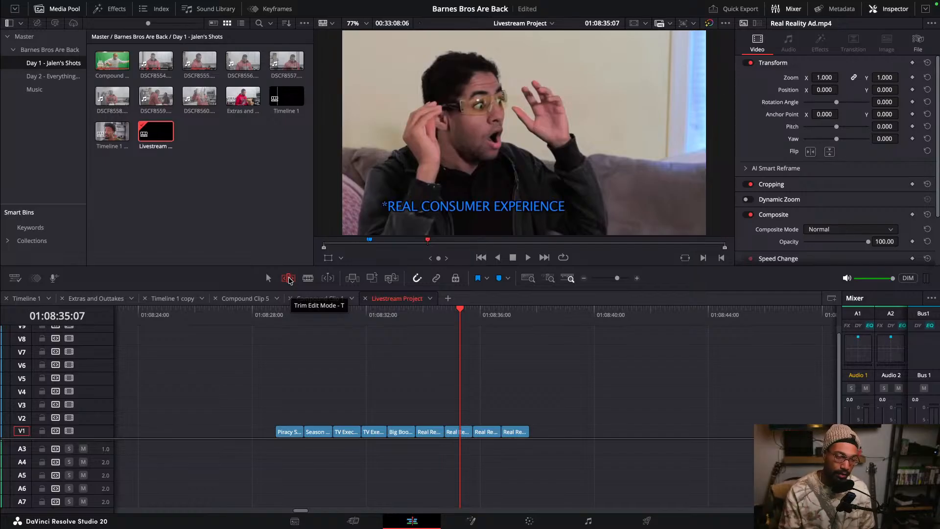
{"action": "key", "text": "a"}
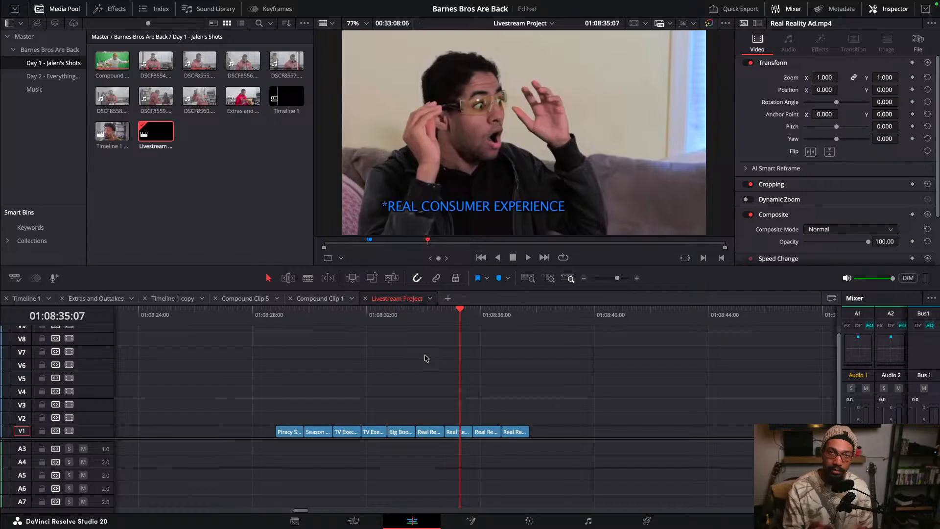
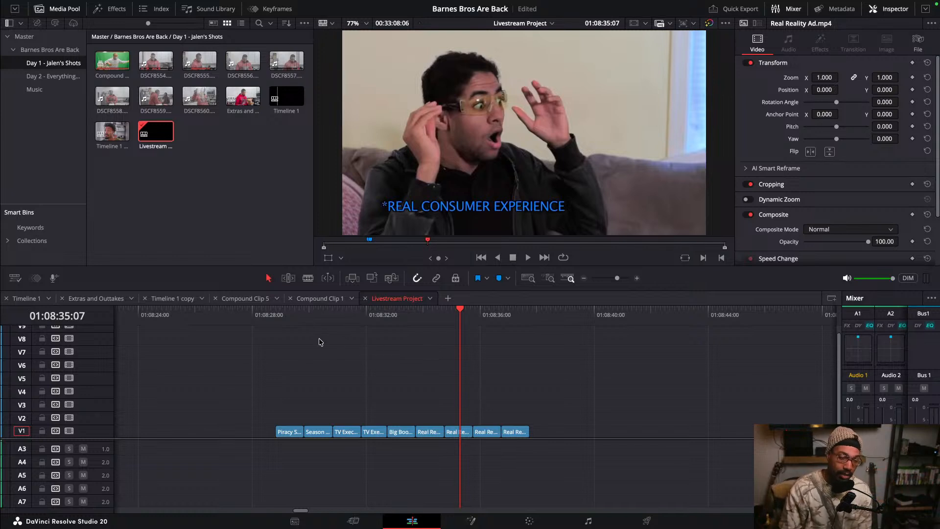
- Scrub to the start of the ad montage and zoom the timeline out and back in to survey the sequence
{"action": "left_click_drag", "start_coordinate": [291, 317], "coordinate": [277, 339]}
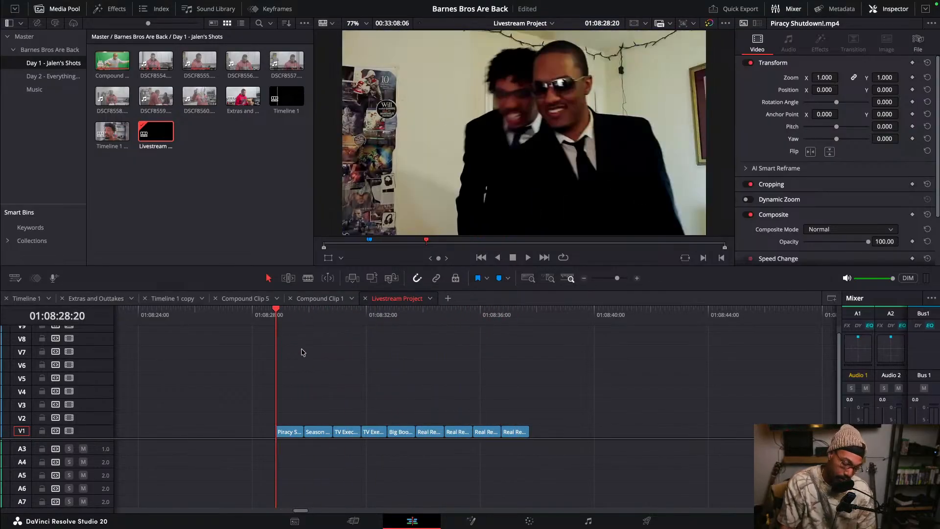
{"action": "key", "text": "ctrl+minus"}
{"action": "key", "text": "ctrl+minus"}
{"action": "key", "text": "ctrl+minus"}
{"action": "key", "text": "ctrl+minus"}
{"action": "key", "text": "ctrl+minus"}
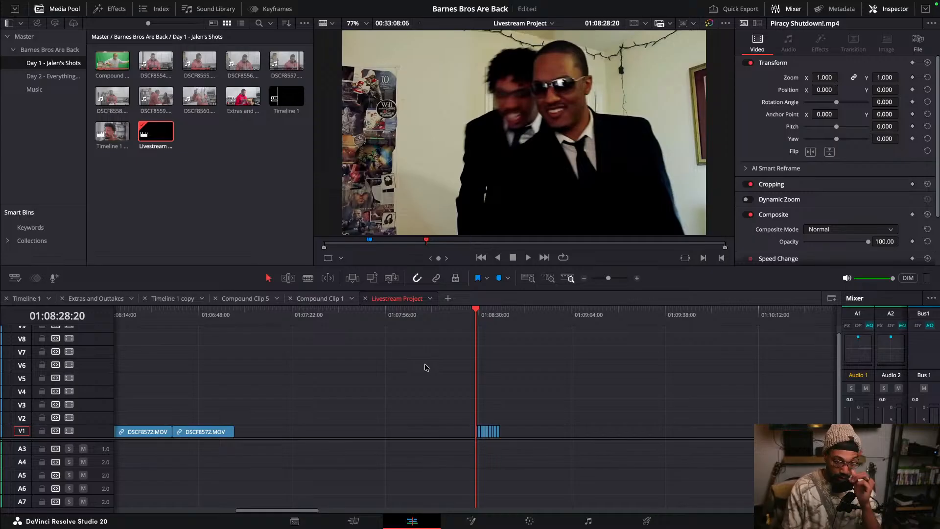
{"action": "key", "text": "ctrl+equal"}
{"action": "key", "text": "ctrl+equal"}
{"action": "key", "text": "ctrl+equal"}
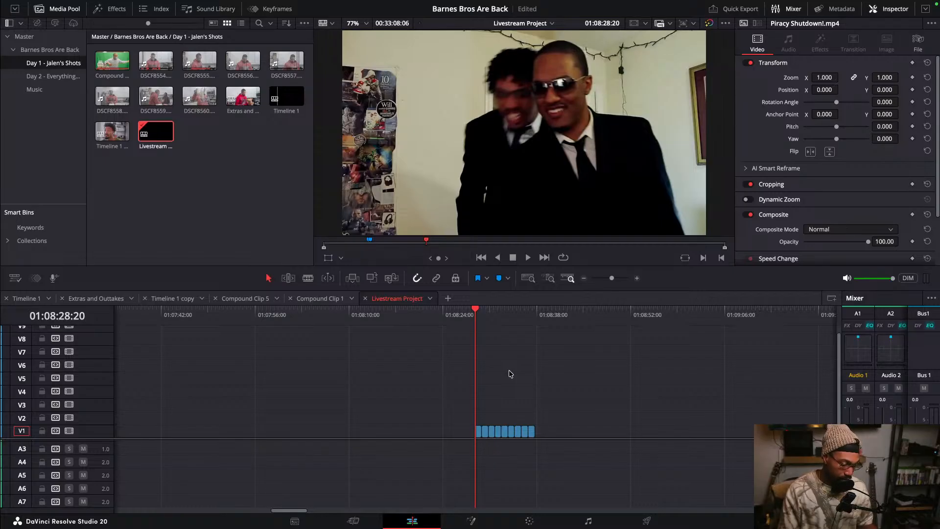
{"action": "scroll", "coordinate": [511, 375], "scroll_direction": "up", "scroll_amount": 4}
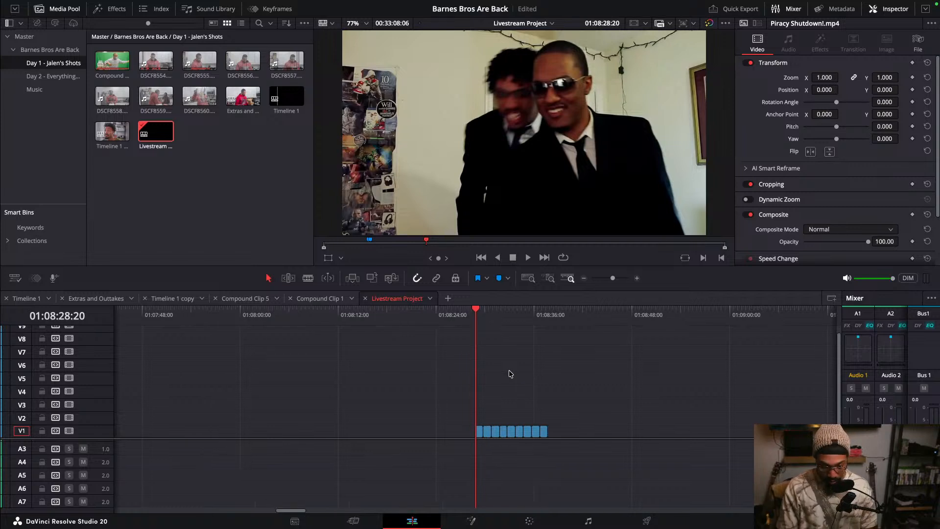
{"action": "scroll", "coordinate": [515, 375], "scroll_direction": "down", "scroll_amount": 4}
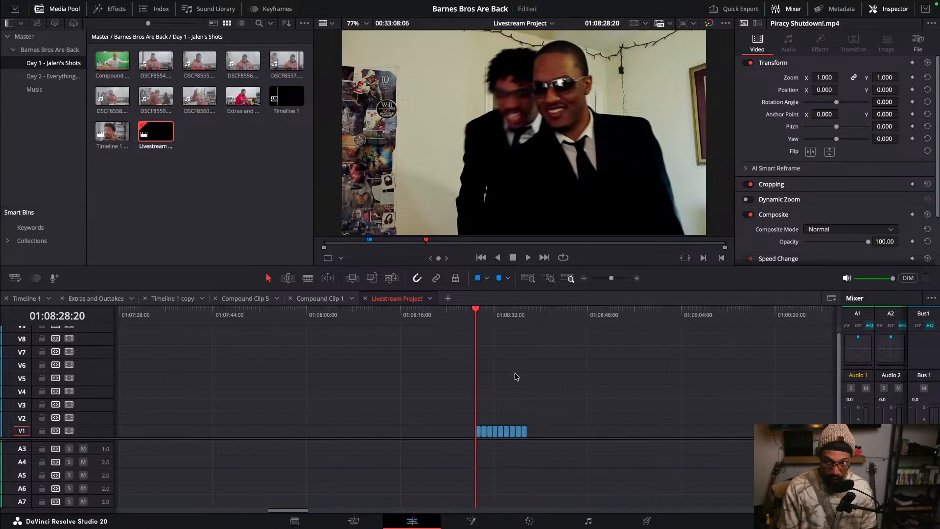
{"action": "scroll", "coordinate": [551, 397], "scroll_direction": "up", "scroll_amount": 4}
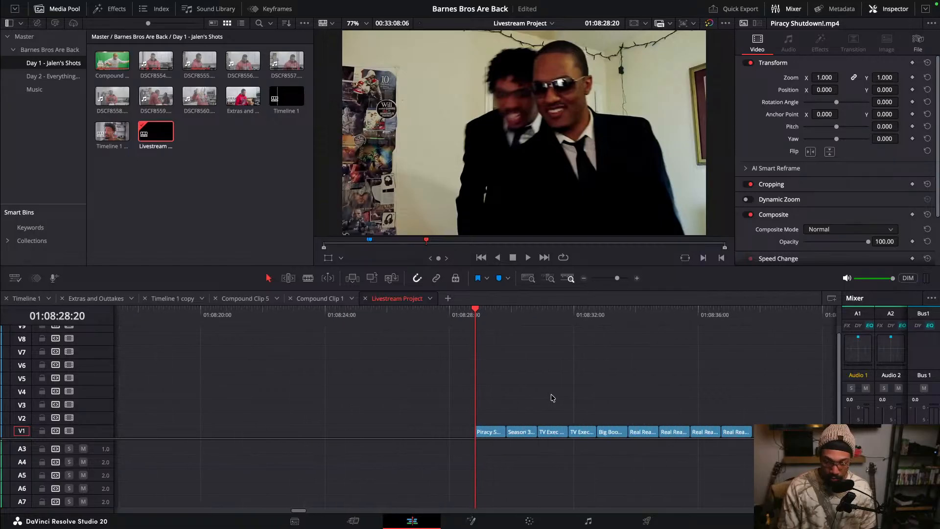
{"action": "left_click_drag", "start_coordinate": [489, 308], "coordinate": [554, 315]}
{"action": "scroll", "coordinate": [519, 338], "scroll_direction": "down", "scroll_amount": 1}
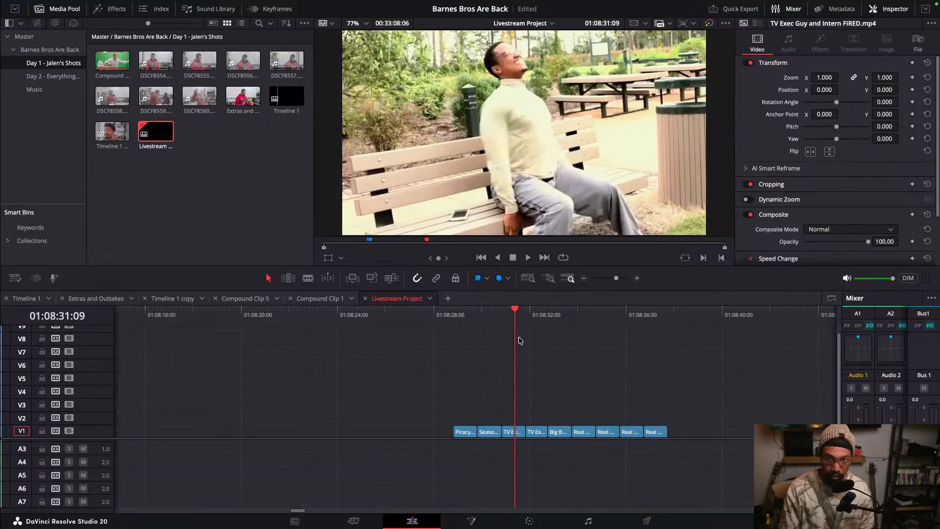
{"action": "scroll", "coordinate": [520, 340], "scroll_direction": "down", "scroll_amount": 9}
- Move the playhead back to the long DSCF8572.MOV interview clip and enlarge the video tracks to inspect it
{"action": "left_click", "coordinate": [301, 317]}
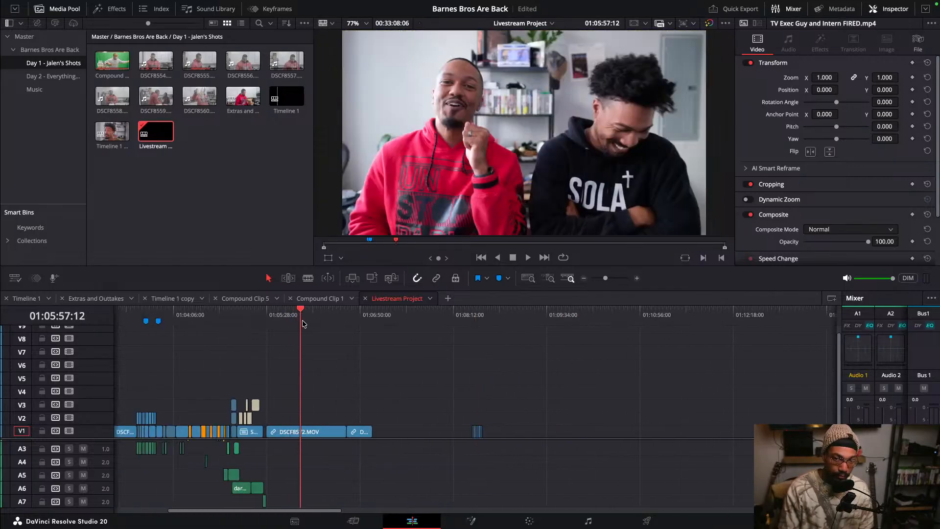
{"action": "mouse_move", "coordinate": [303, 323]}
{"action": "left_mouse_down"}
{"action": "mouse_move", "coordinate": [346, 325]}
{"action": "mouse_move", "coordinate": [304, 331]}
{"action": "left_mouse_up"}
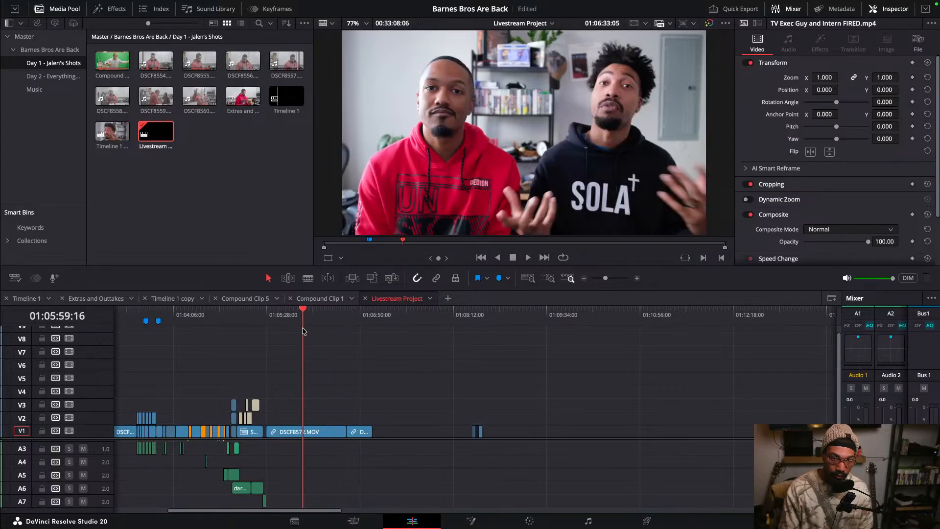
{"action": "scroll", "coordinate": [333, 339], "scroll_direction": "up", "scroll_amount": 5}
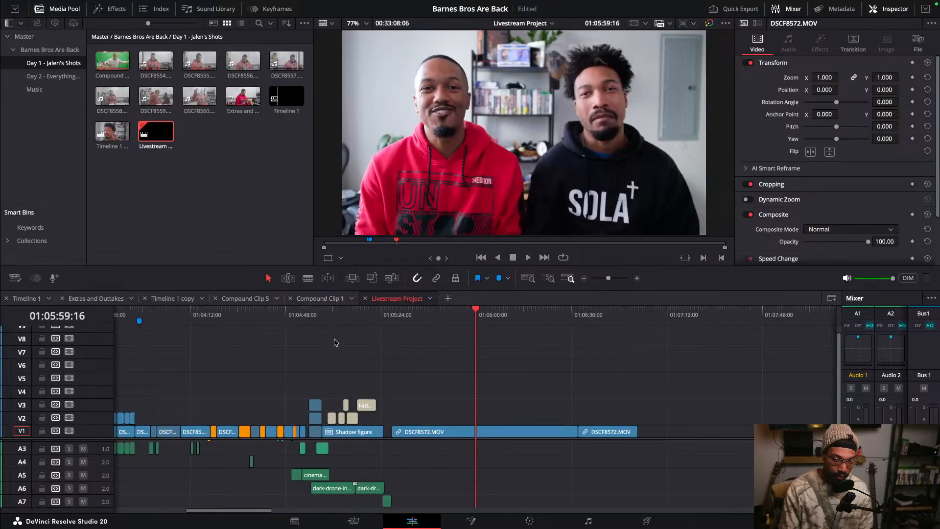
{"action": "left_click", "coordinate": [402, 323]}
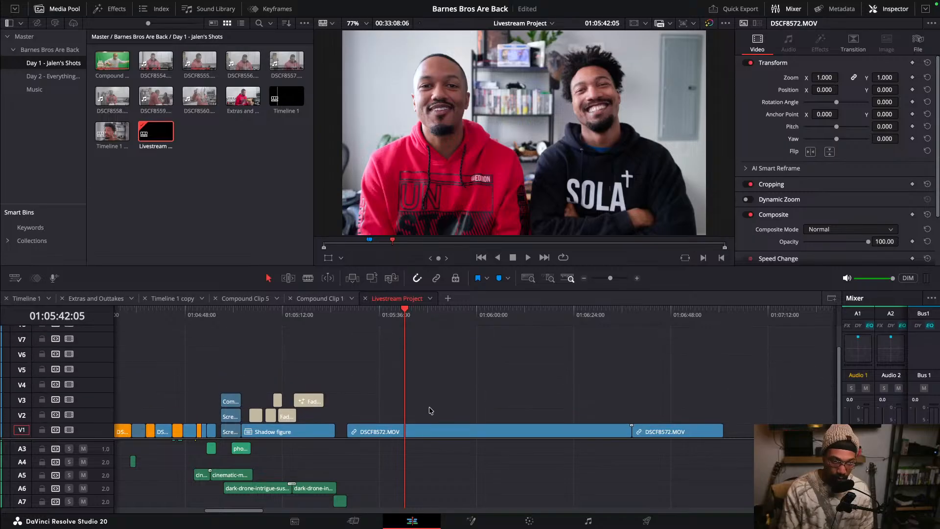
{"action": "scroll", "coordinate": [429, 410], "scroll_direction": "up", "scroll_amount": 5}
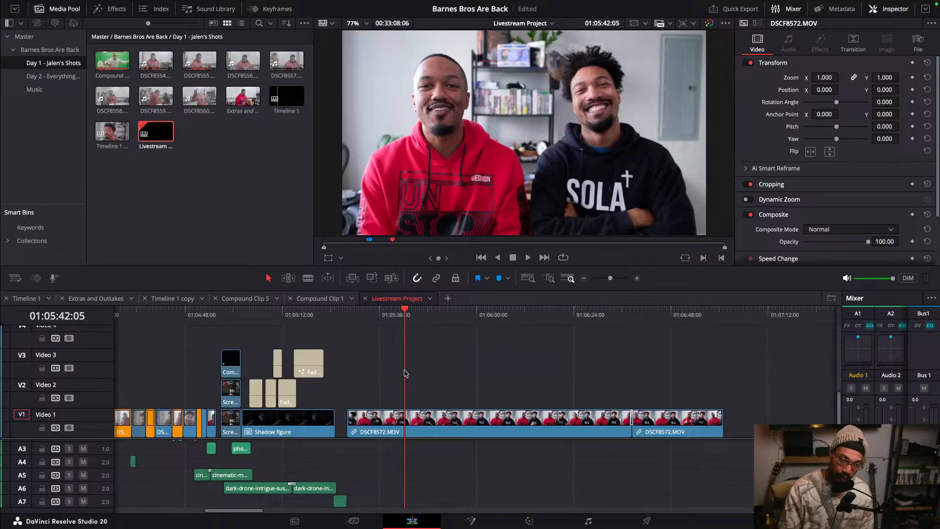
{"action": "scroll", "coordinate": [434, 372], "scroll_direction": "down", "scroll_amount": 5}
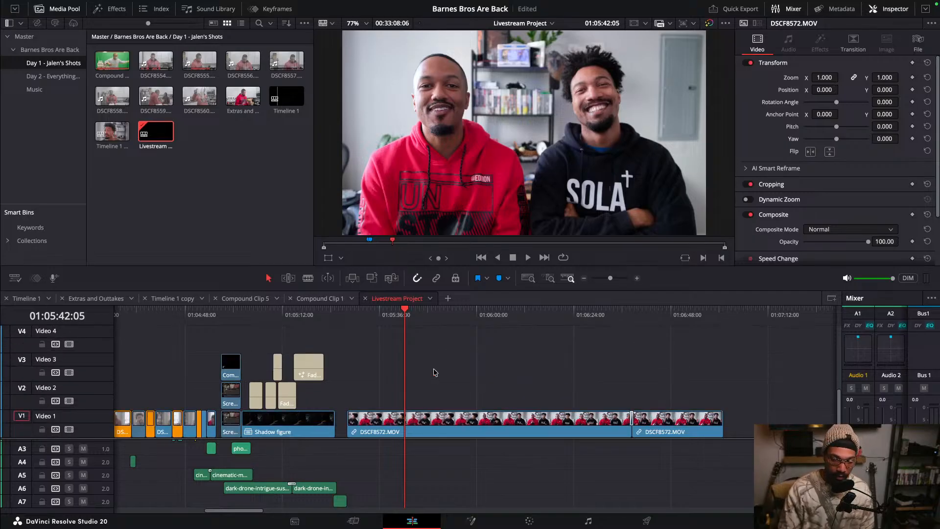
{"action": "scroll", "coordinate": [435, 398], "scroll_direction": "up", "scroll_amount": 6}
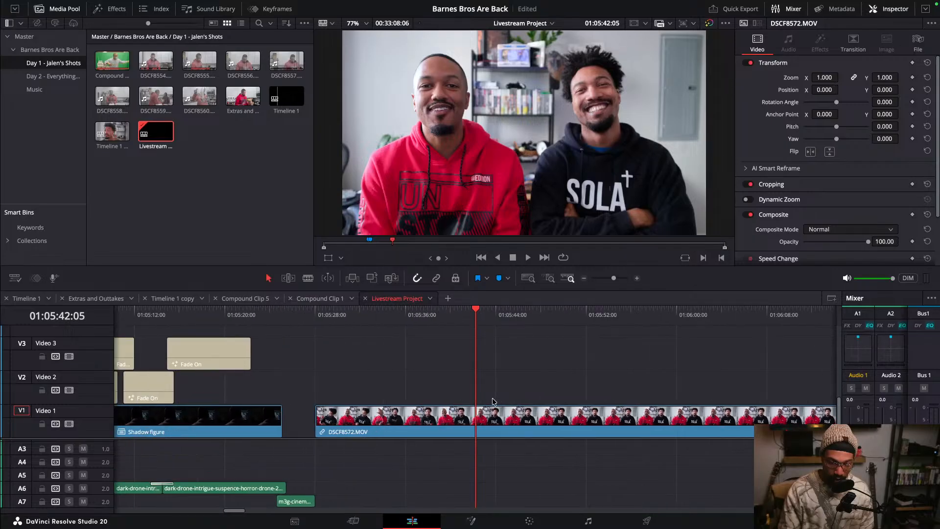
- Play back parts of the DSCF8572.MOV clip and park the playhead at 01:05:43:20
{"action": "key", "text": "space"}
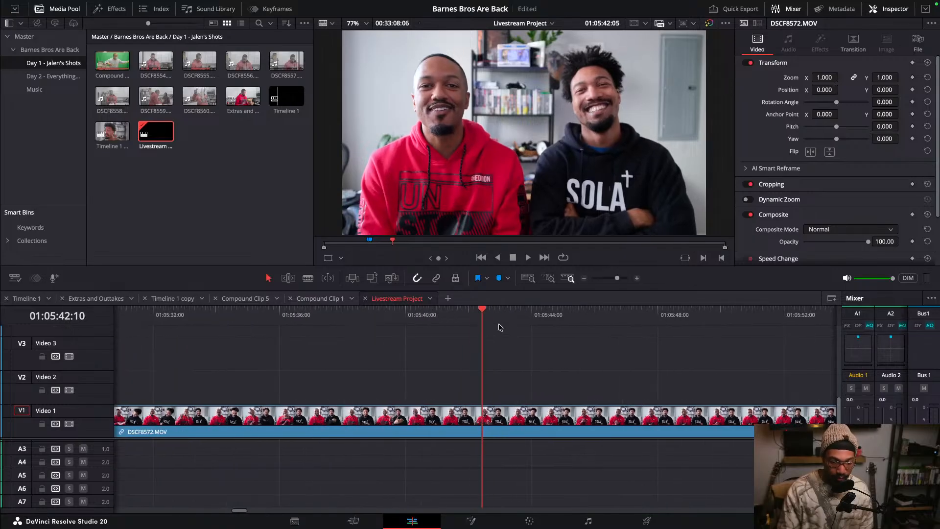
{"action": "scroll", "coordinate": [531, 384], "scroll_direction": "down", "scroll_amount": 4}
{"action": "scroll", "coordinate": [516, 398], "scroll_direction": "down", "scroll_amount": 3}
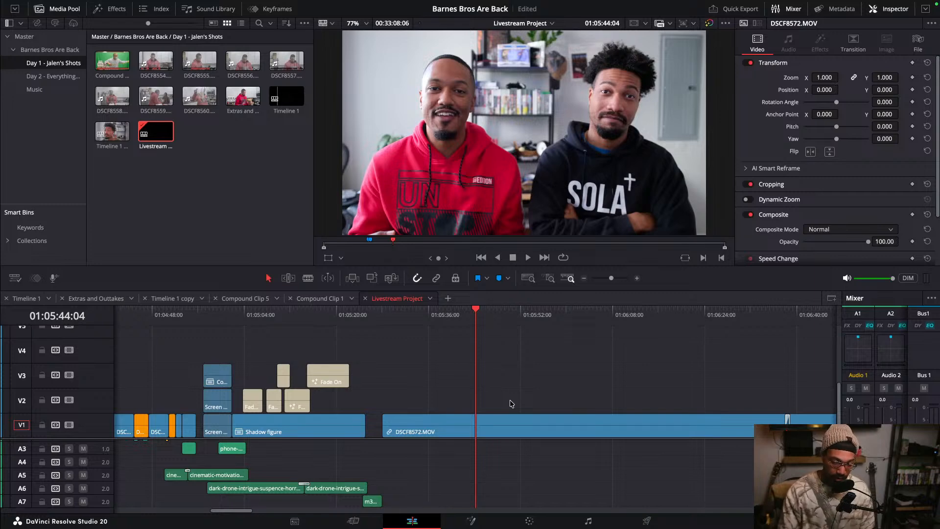
{"action": "key", "text": "space"}
{"action": "scroll", "coordinate": [512, 403], "scroll_direction": "up", "scroll_amount": 4}
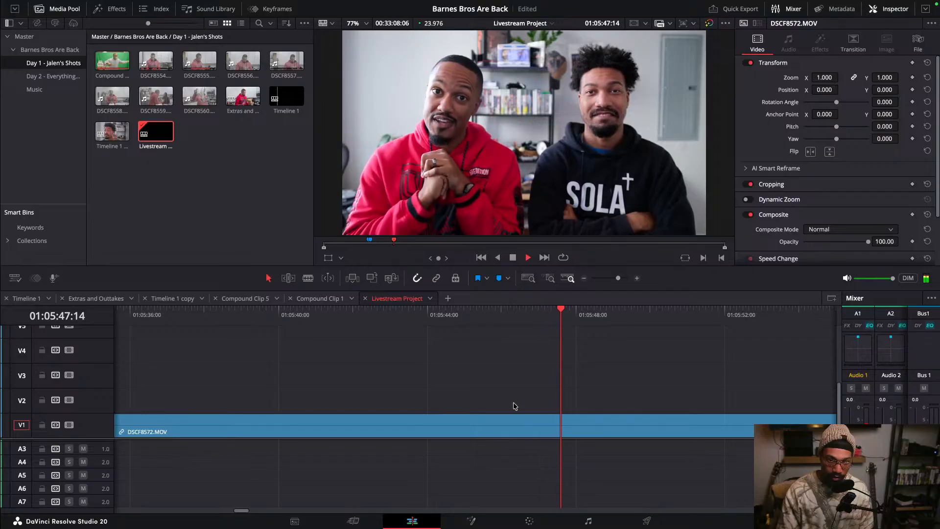
{"action": "key", "text": "space"}
{"action": "left_click_drag", "start_coordinate": [525, 340], "coordinate": [422, 327]}
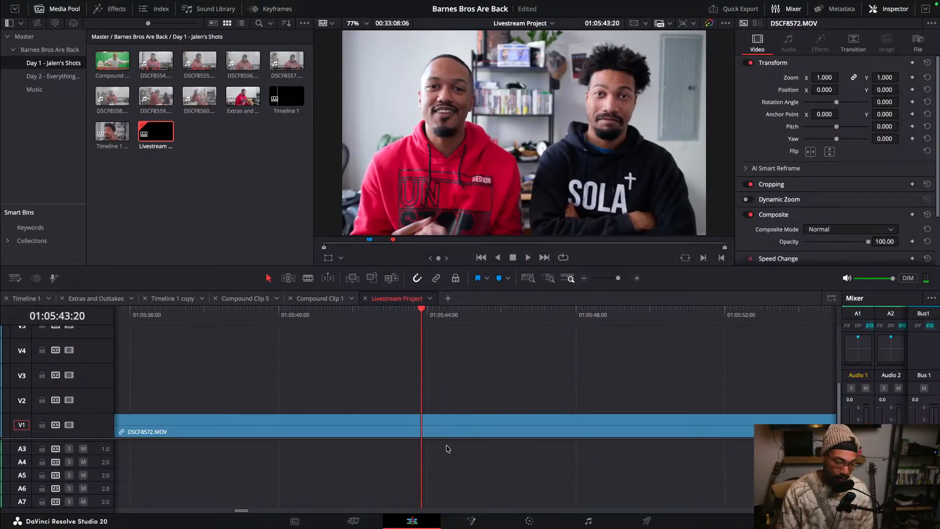
{"action": "scroll", "coordinate": [443, 456], "scroll_direction": "up", "scroll_amount": 3}
{"action": "scroll", "coordinate": [443, 430], "scroll_direction": "down", "scroll_amount": 4}
{"action": "scroll", "coordinate": [447, 471], "scroll_direction": "down", "scroll_amount": 5}
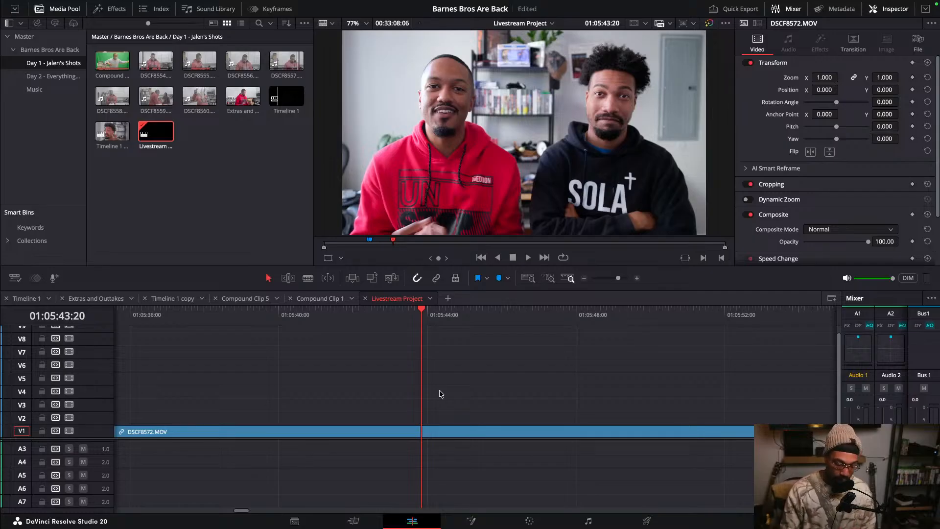
{"action": "scroll", "coordinate": [439, 390], "scroll_direction": "up", "scroll_amount": 2}
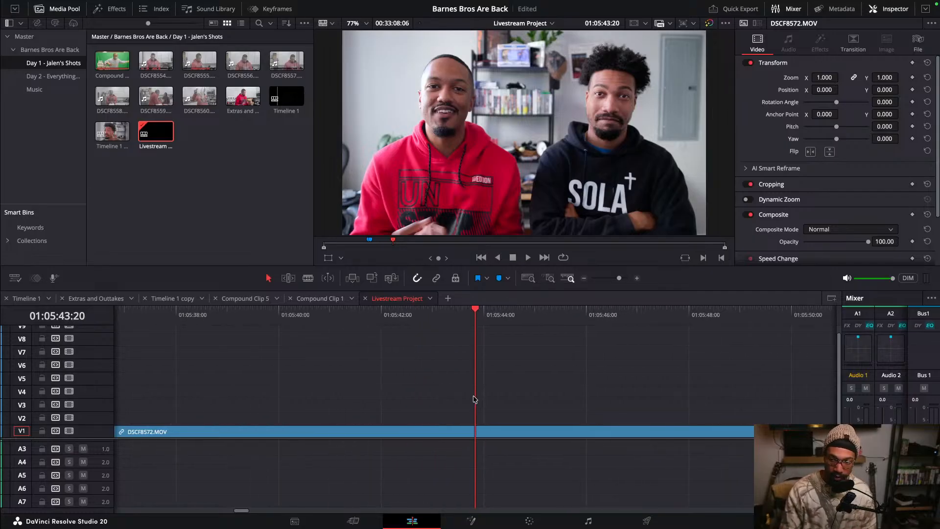
{"action": "scroll", "coordinate": [474, 398], "scroll_direction": "down", "scroll_amount": 1}
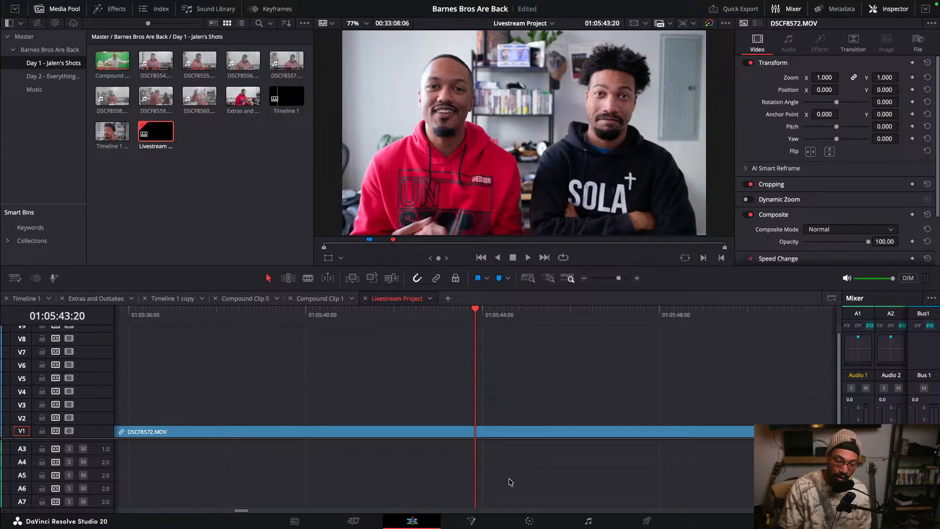
{"action": "scroll", "coordinate": [510, 478], "scroll_direction": "up", "scroll_amount": 2}
- Split the DSCF8572.MOV clip at 01:05:43:20 and again at 01:05:47:12
{"action": "left_click", "coordinate": [491, 432]}
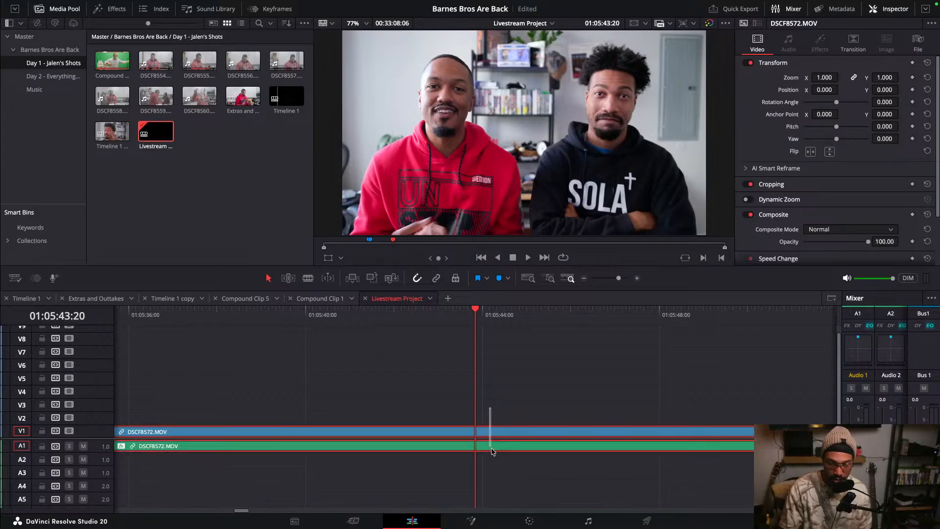
{"action": "key", "text": "ctrl+b"}
{"action": "left_click_drag", "start_coordinate": [495, 321], "coordinate": [637, 323]}
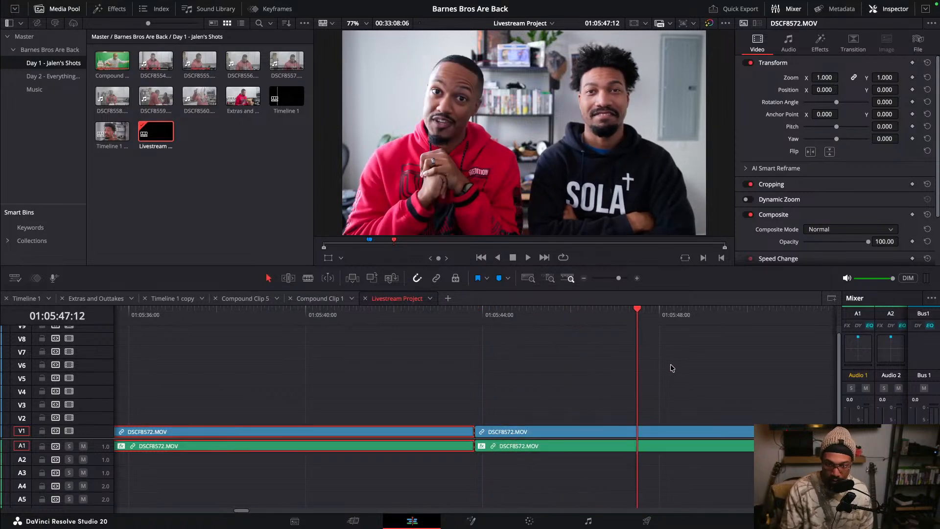
{"action": "left_click", "coordinate": [673, 438]}
{"action": "key", "text": "ctrl+b"}
{"action": "left_click", "coordinate": [534, 343]}
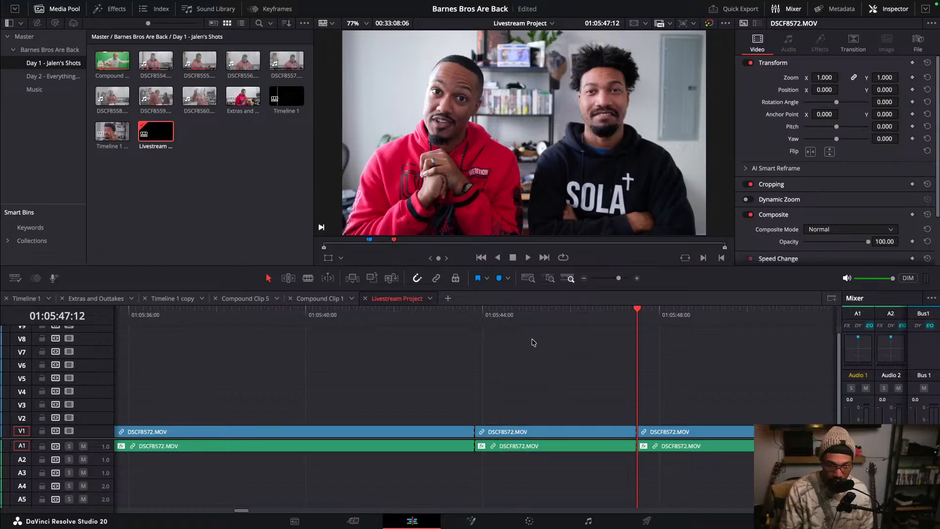
- Return the playhead to the first cut and preview the newly split section
{"action": "left_click_drag", "start_coordinate": [431, 315], "coordinate": [475, 319]}
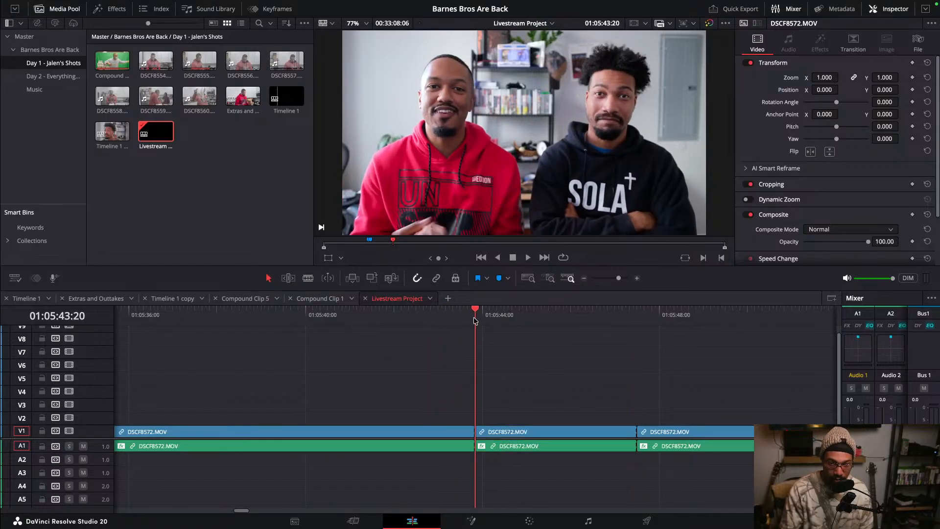
{"action": "key", "text": "space"}
{"action": "key", "text": "space"}
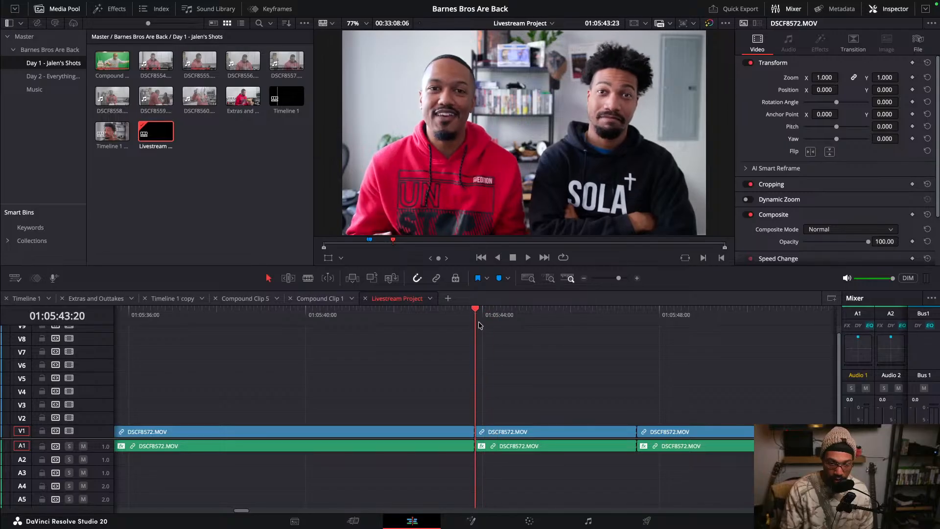
{"action": "mouse_move", "coordinate": [476, 325]}
{"action": "left_mouse_down"}
{"action": "mouse_move", "coordinate": [566, 326]}
{"action": "mouse_move", "coordinate": [478, 336]}
{"action": "left_mouse_up"}
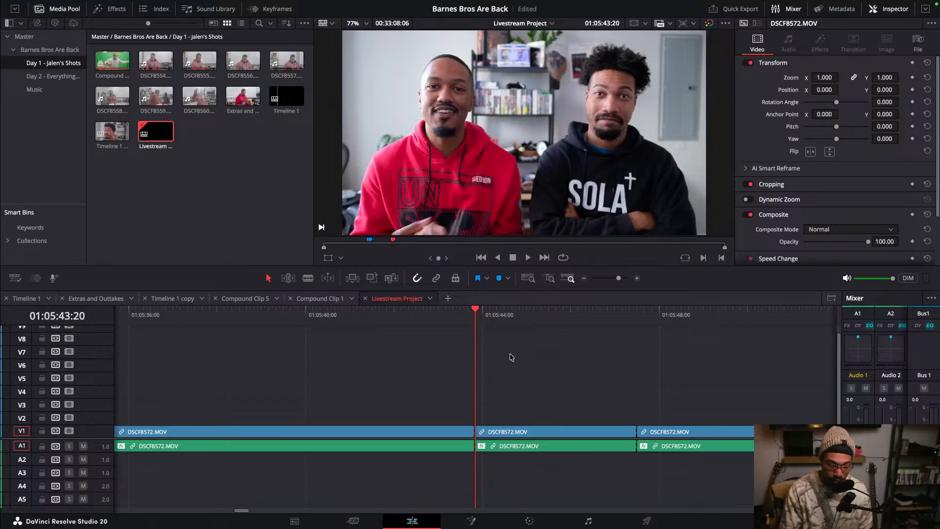
{"action": "key", "text": "super+equal"}
{"action": "key", "text": "super+equal"}
{"action": "key", "text": "super+equal"}
{"action": "key", "text": "super+minus"}
{"action": "key", "text": "super+minus"}
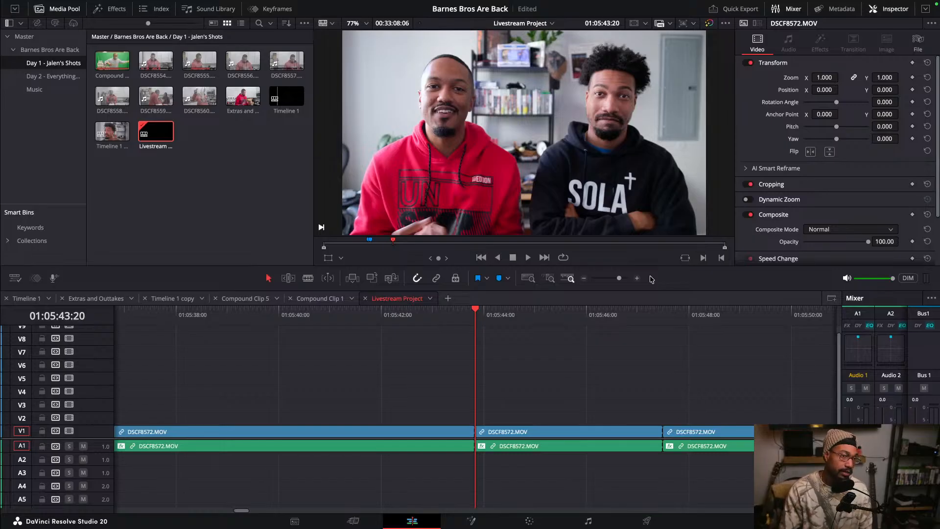
- Open the Effects library, search for "tran", browse the Toolbox and Open FX categories, then clear the search
{"action": "left_click", "coordinate": [7, 38]}
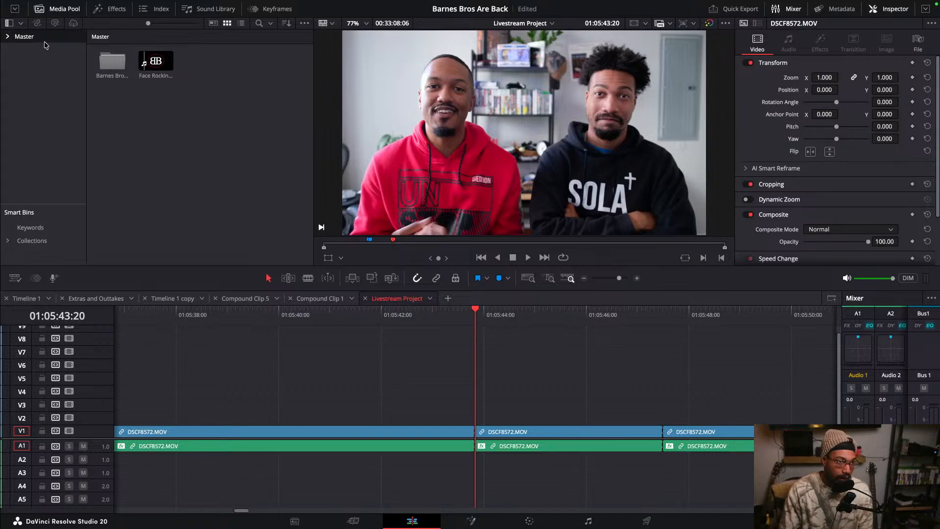
{"action": "left_click", "coordinate": [101, 9]}
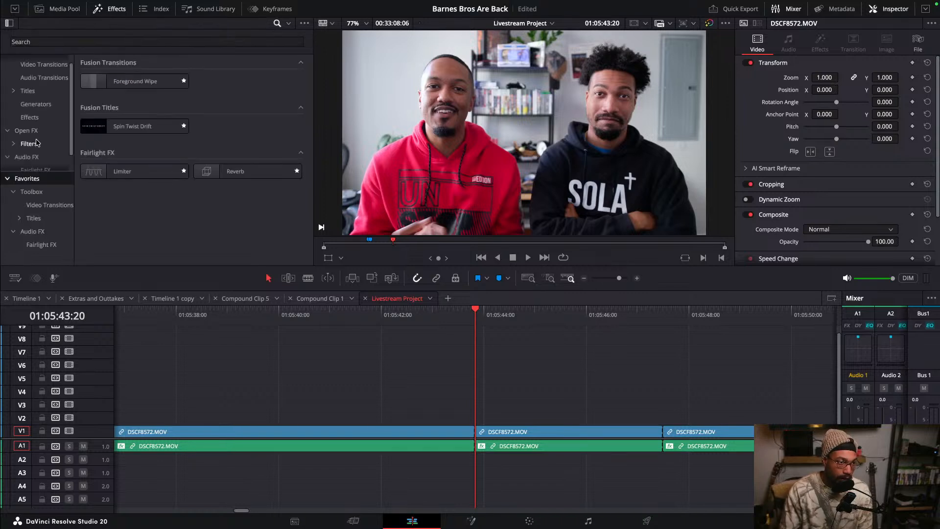
{"action": "left_click", "coordinate": [46, 44]}
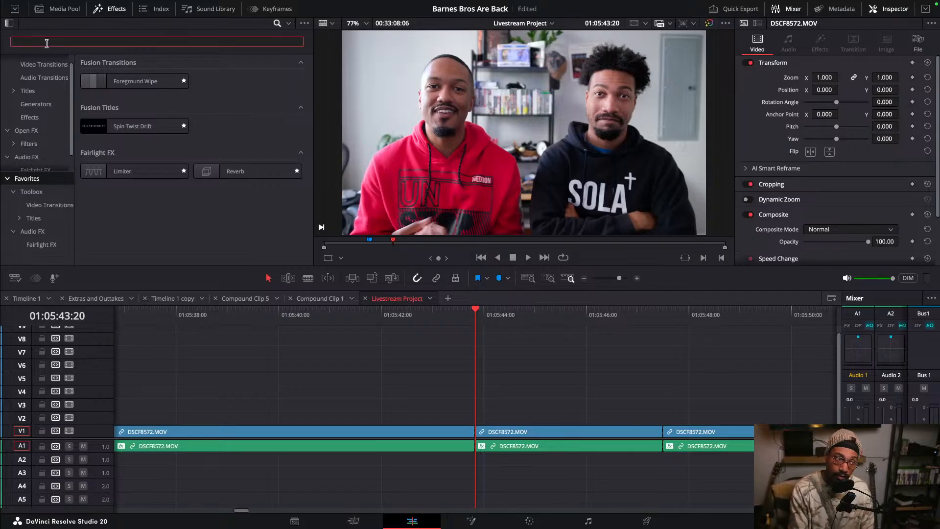
{"action": "type", "text": "tran"}
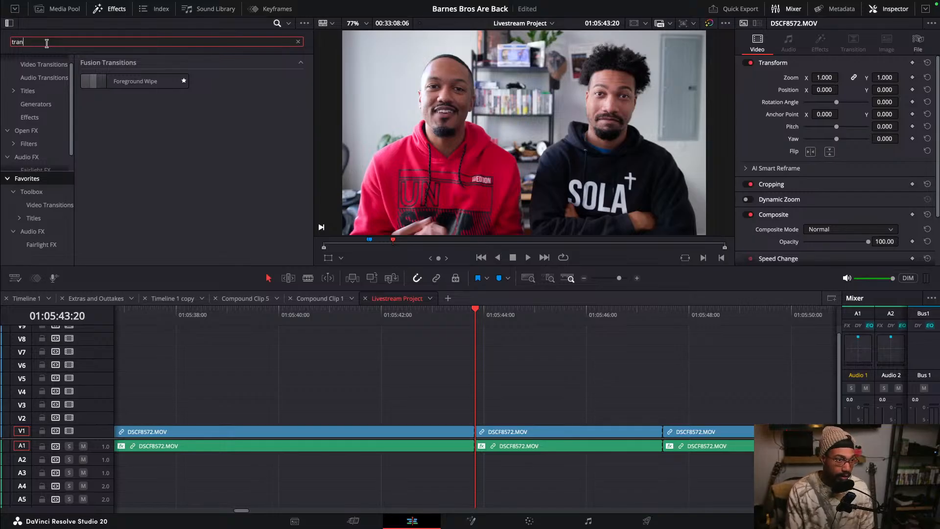
{"action": "scroll", "coordinate": [35, 69], "scroll_direction": "up", "scroll_amount": 1}
{"action": "left_click", "coordinate": [34, 65]}
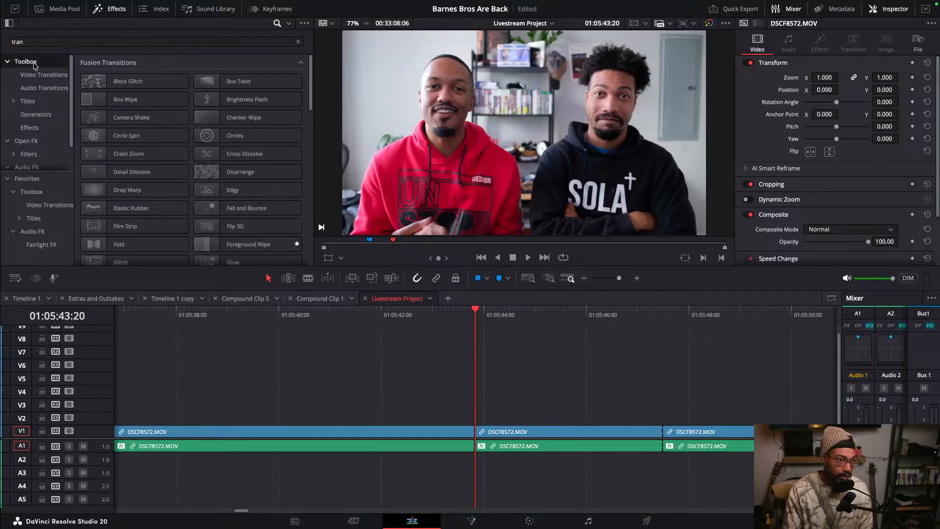
{"action": "left_click", "coordinate": [31, 141]}
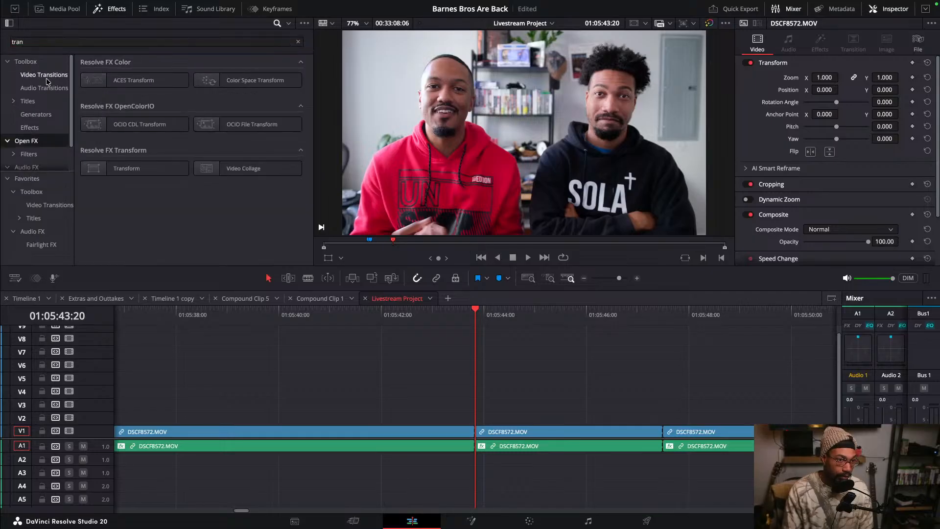
{"action": "left_click", "coordinate": [50, 44]}
{"action": "key", "text": "BackSpace"}
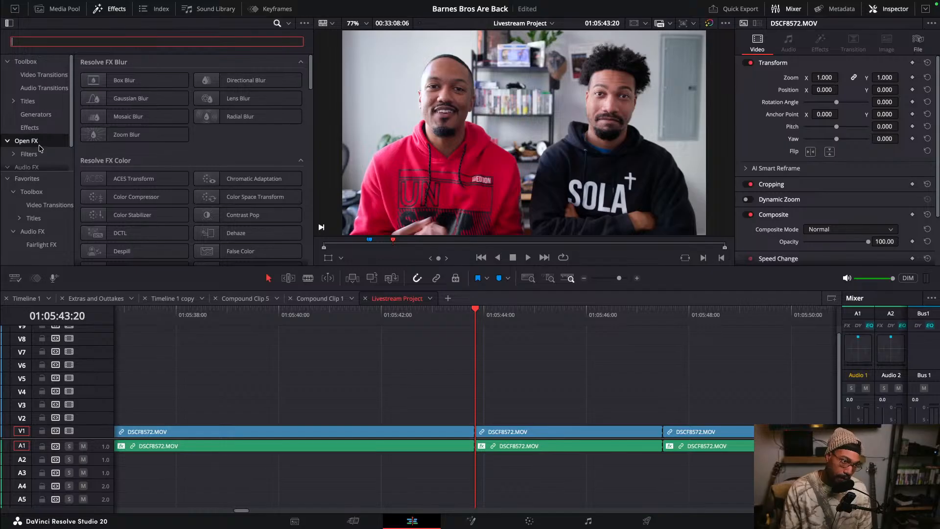
- Search the effects for "transform" and apply the Transform effect to the middle DSCF8572.MOV segment
{"action": "type", "text": "t"}
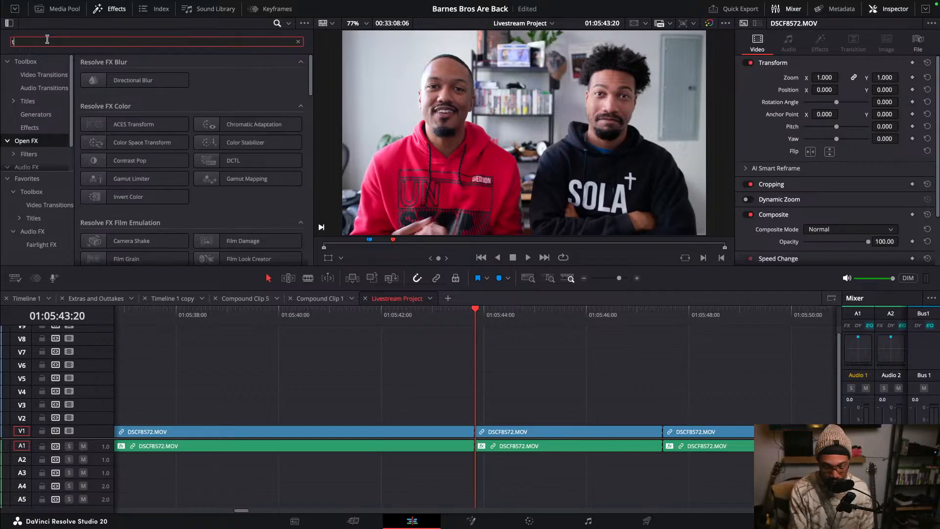
{"action": "type", "text": "ransform"}
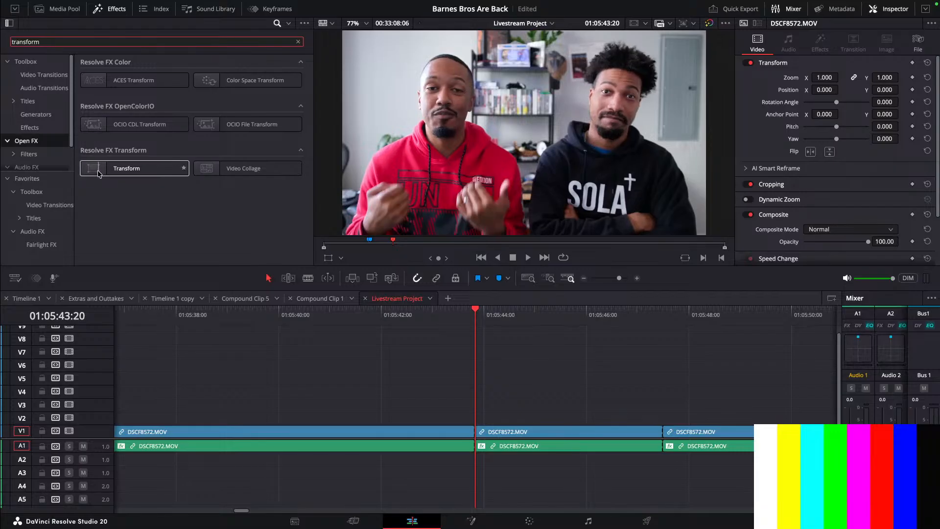
{"action": "left_click_drag", "start_coordinate": [98, 173], "coordinate": [515, 432]}
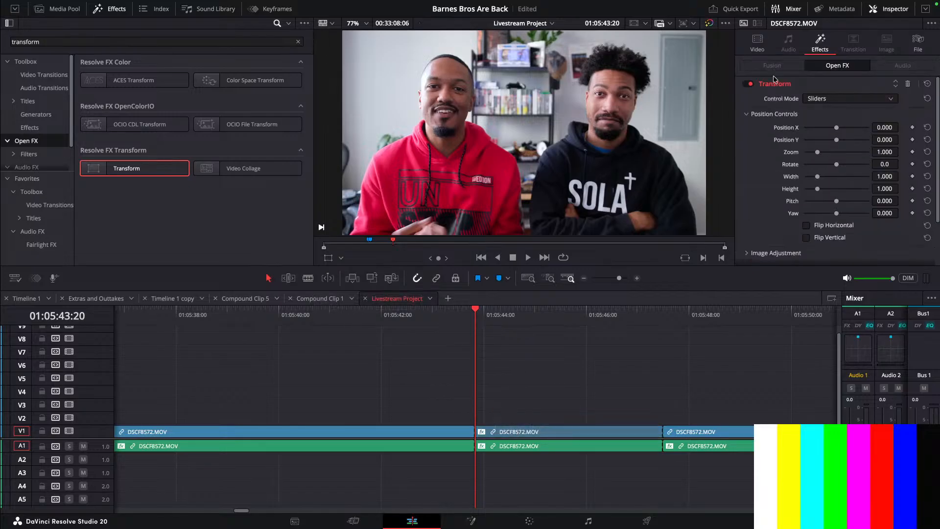
- Examine the Transform effect's controls in the Inspector's effects section
{"action": "left_click", "coordinate": [757, 44]}
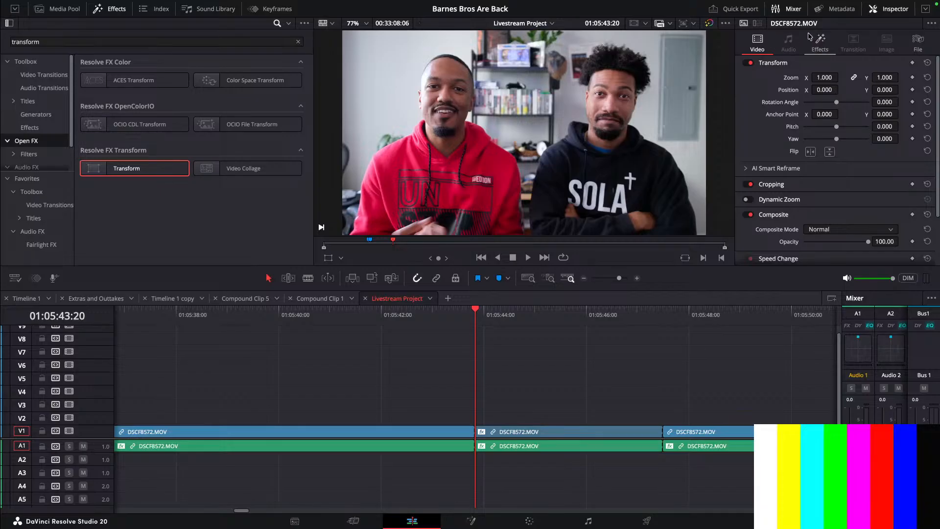
{"action": "left_click", "coordinate": [817, 44]}
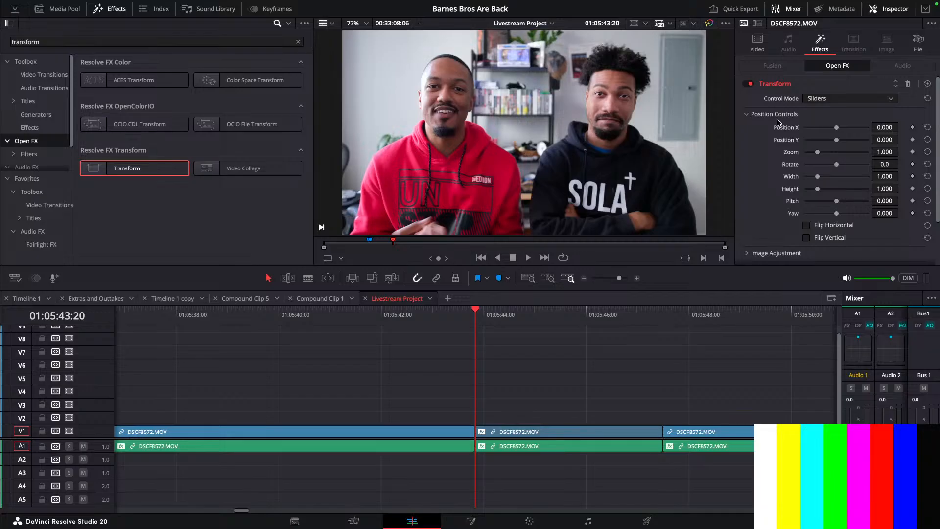
{"action": "scroll", "coordinate": [773, 139], "scroll_direction": "down", "scroll_amount": 2}
{"action": "scroll", "coordinate": [773, 141], "scroll_direction": "up", "scroll_amount": 2}
{"action": "scroll", "coordinate": [857, 249], "scroll_direction": "down", "scroll_amount": 2}
{"action": "scroll", "coordinate": [857, 249], "scroll_direction": "up", "scroll_amount": 2}
{"action": "scroll", "coordinate": [857, 249], "scroll_direction": "down", "scroll_amount": 2}
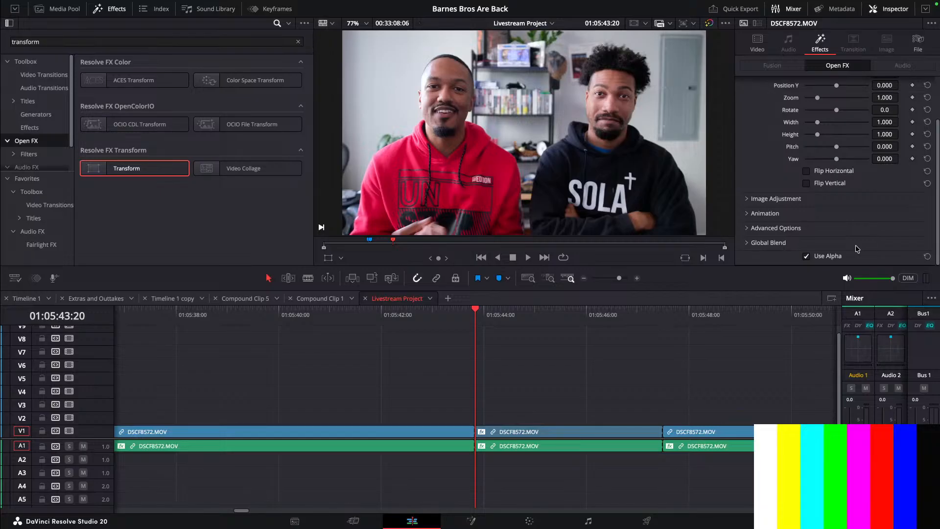
{"action": "scroll", "coordinate": [857, 249], "scroll_direction": "up", "scroll_amount": 2}
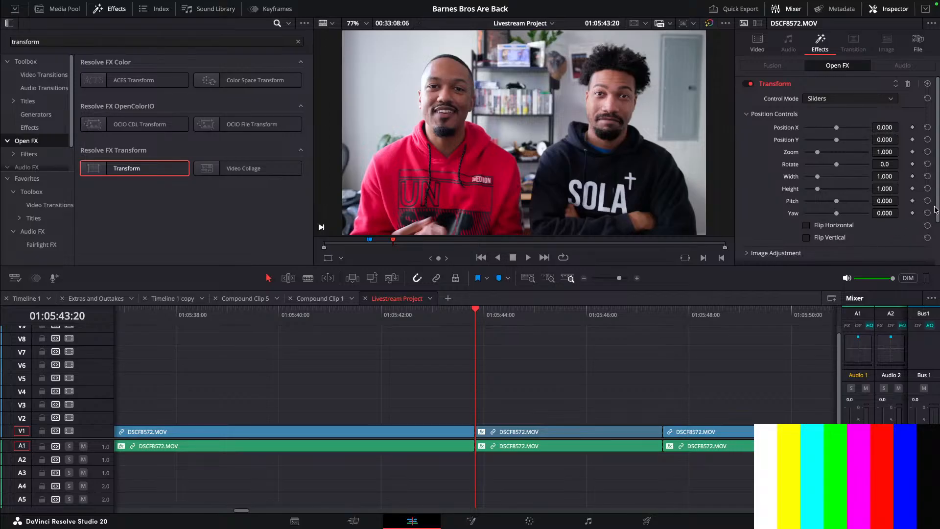
{"action": "left_click_drag", "start_coordinate": [936, 209], "coordinate": [937, 229]}
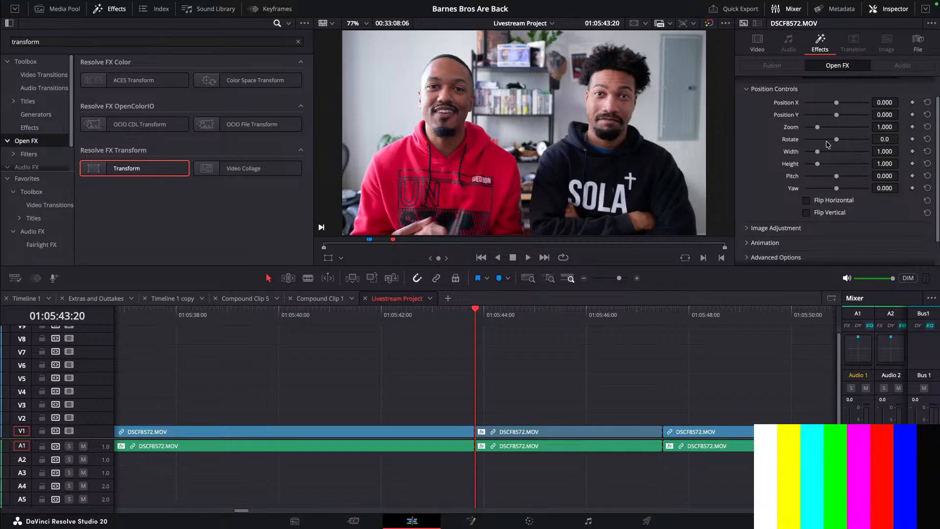
{"action": "scroll", "coordinate": [779, 121], "scroll_direction": "up", "scroll_amount": 2}
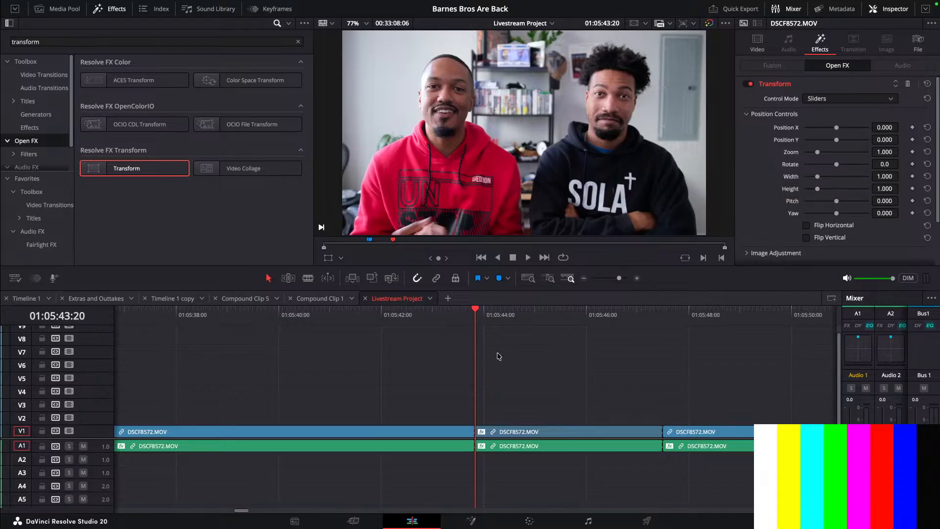
- Step the playhead to 01:05:44:06, add a Zoom keyframe on the Transform effect and set Zoom to 1.588
{"action": "scroll", "coordinate": [512, 384], "scroll_direction": "up", "scroll_amount": 2}
{"action": "scroll", "coordinate": [513, 388], "scroll_direction": "up", "scroll_amount": 1}
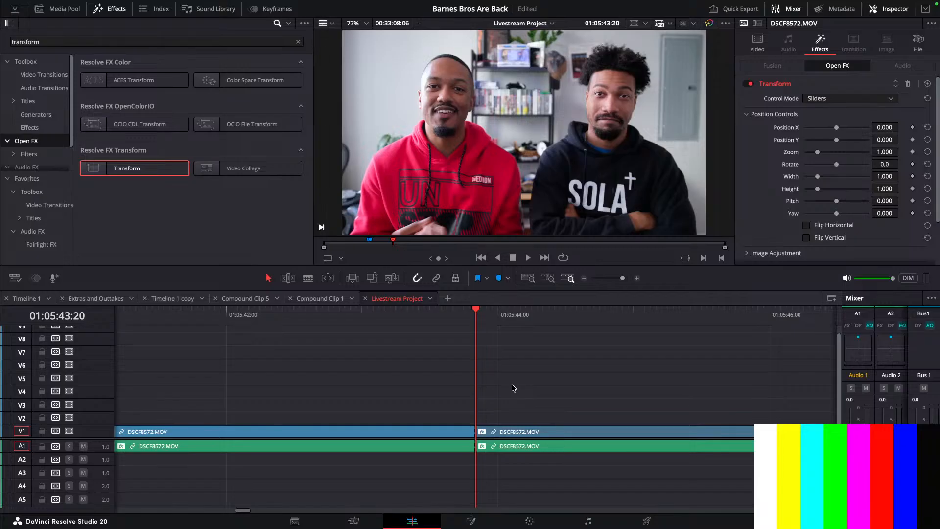
{"action": "key", "text": "Right"}
{"action": "key", "text": "Right"}
{"action": "key", "text": "Right"}
{"action": "key", "text": "Right"}
{"action": "key", "text": "Right"}
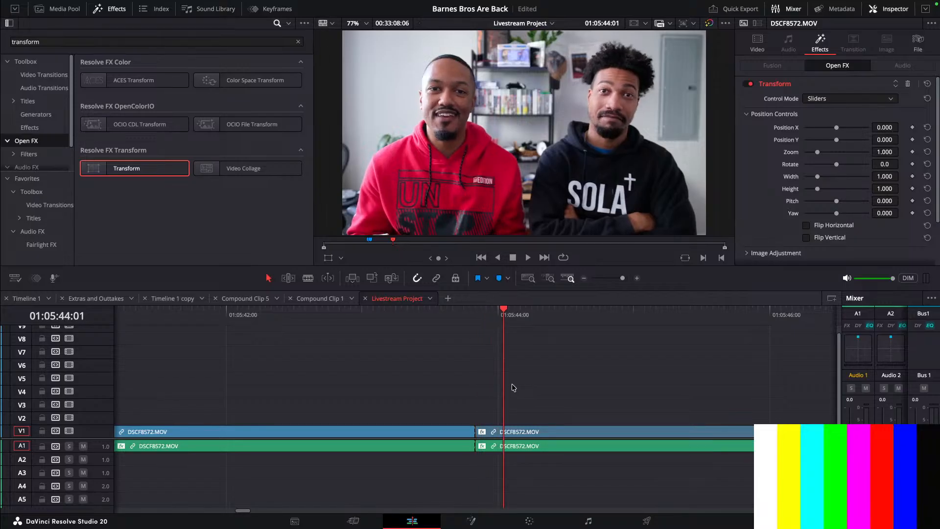
{"action": "key", "text": "Right"}
{"action": "key", "text": "Right"}
{"action": "key", "text": "Right"}
{"action": "key", "text": "Right"}
{"action": "key", "text": "Right"}
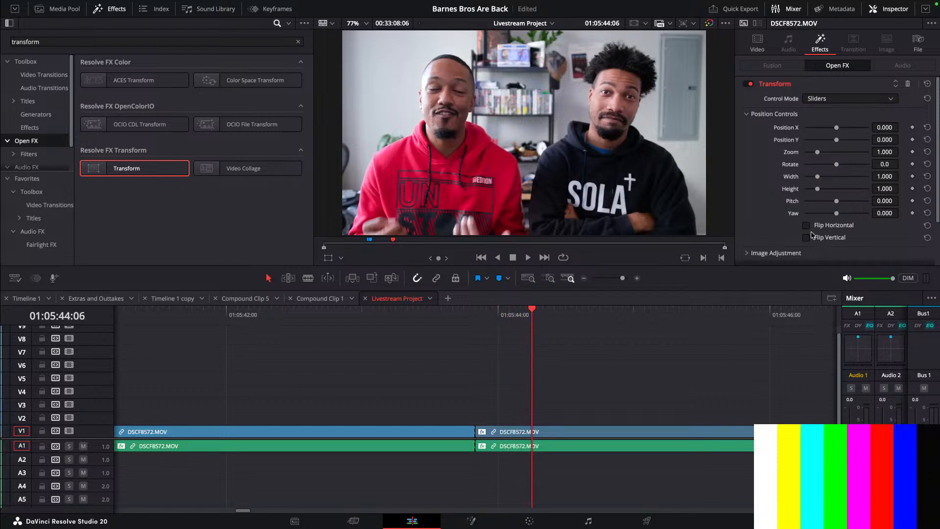
{"action": "left_click_drag", "start_coordinate": [821, 151], "coordinate": [822, 154]}
{"action": "double_click", "coordinate": [794, 153]}
{"action": "left_click", "coordinate": [913, 152]}
{"action": "left_click_drag", "start_coordinate": [817, 155], "coordinate": [818, 155]}
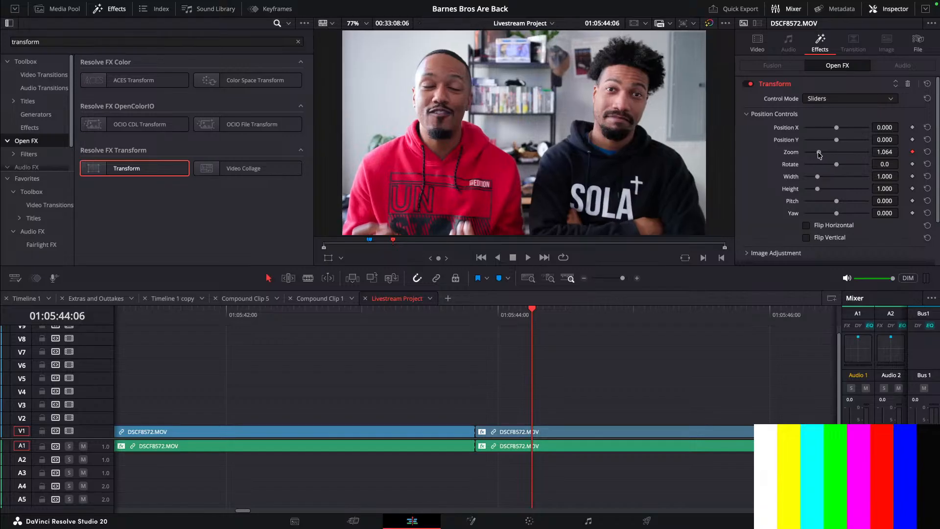
{"action": "left_click_drag", "start_coordinate": [885, 151], "coordinate": [901, 151]}
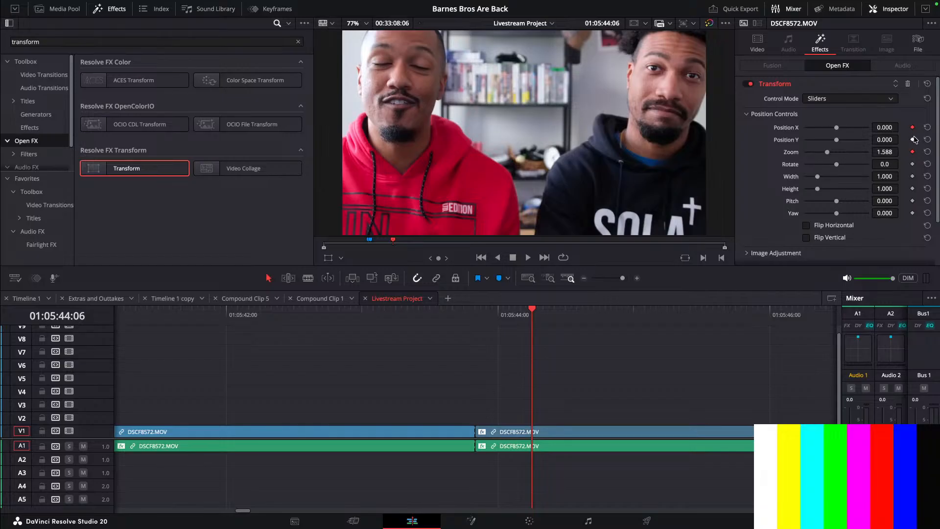
- Add position keyframes and set Position X to 0.271 and Position Y to -0.146
{"action": "left_click", "coordinate": [913, 139]}
{"action": "left_click_drag", "start_coordinate": [885, 127], "coordinate": [901, 127]}
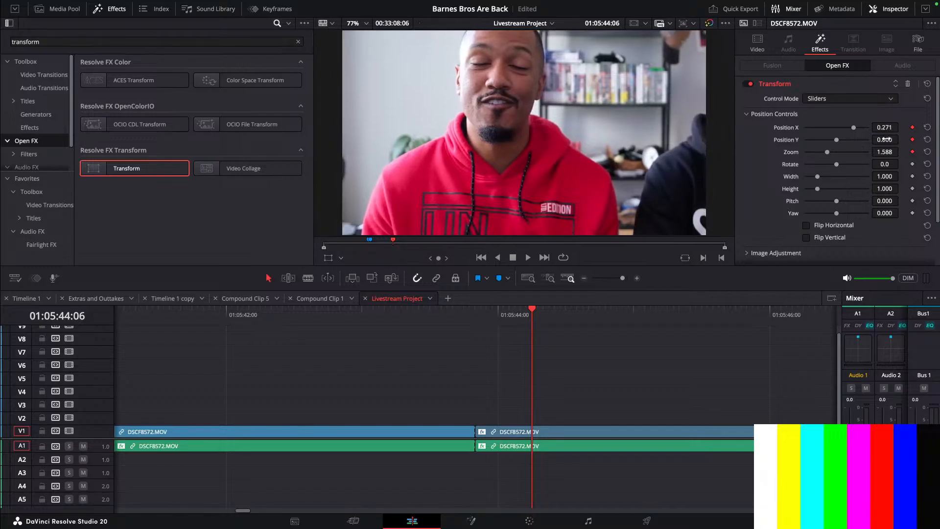
{"action": "left_click_drag", "start_coordinate": [901, 139], "coordinate": [902, 139]}
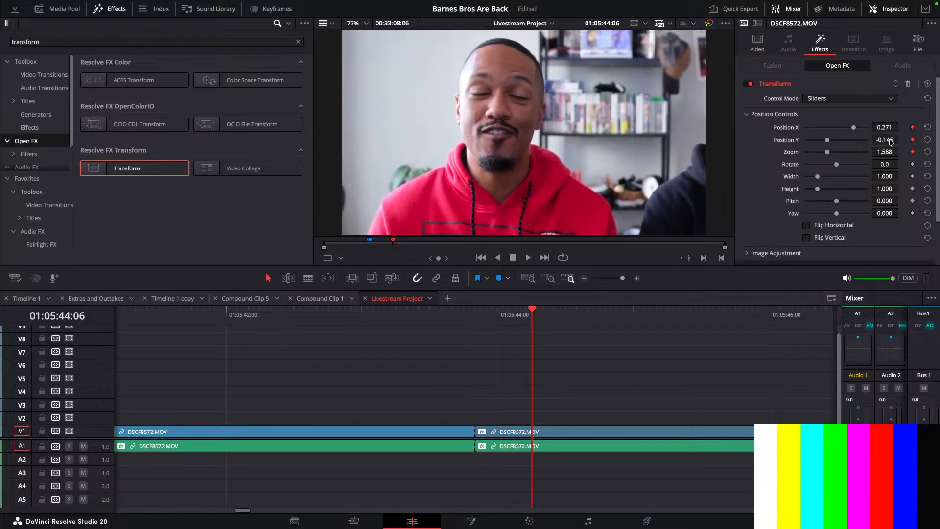
- Turn on the Action and Center safe area guides in the viewer
{"action": "left_click", "coordinate": [635, 24]}
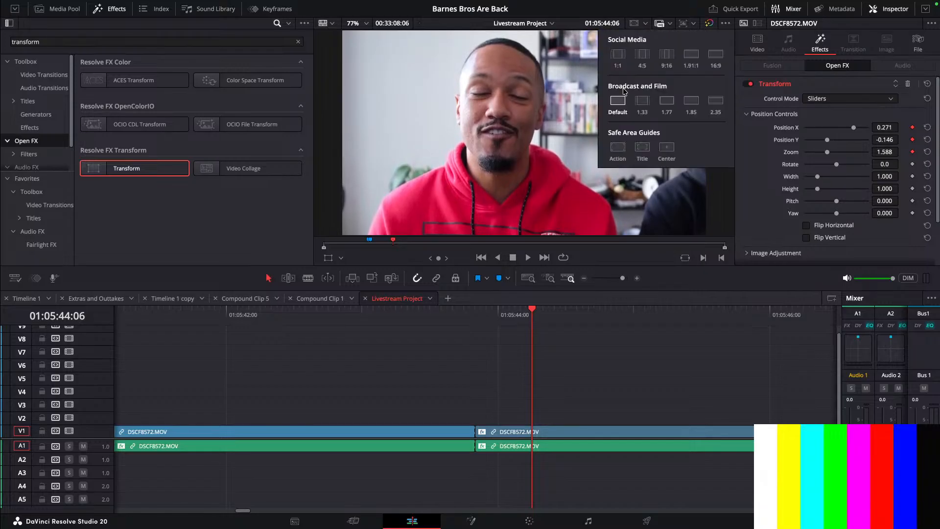
{"action": "left_click", "coordinate": [618, 147]}
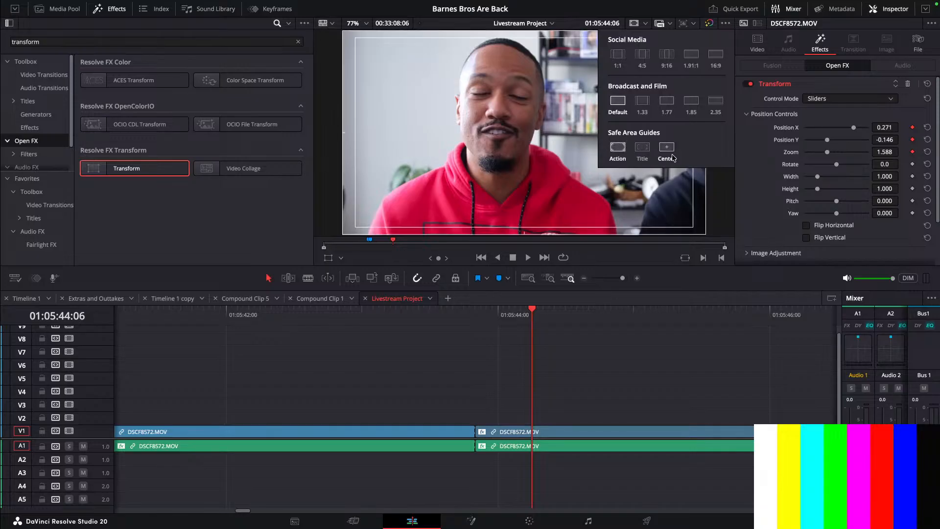
{"action": "left_click", "coordinate": [666, 147]}
{"action": "left_click", "coordinate": [634, 24]}
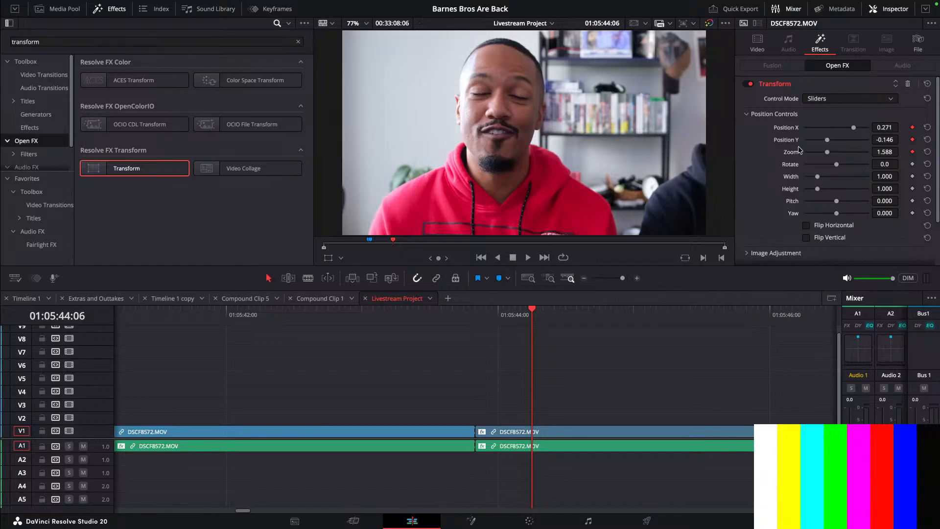
{"action": "left_click", "coordinate": [636, 25]}
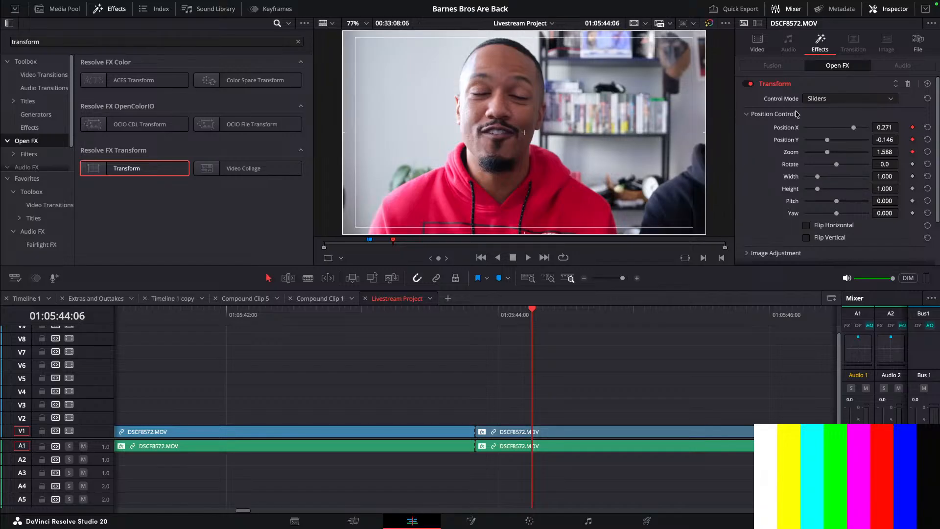
- Set Position X to 0.281 and Position Y to -0.158, then save the project
{"action": "mouse_move", "coordinate": [884, 140]}
{"action": "left_mouse_down"}
{"action": "mouse_move", "coordinate": [901, 127]}
{"action": "mouse_move", "coordinate": [882, 127]}
{"action": "left_mouse_up"}
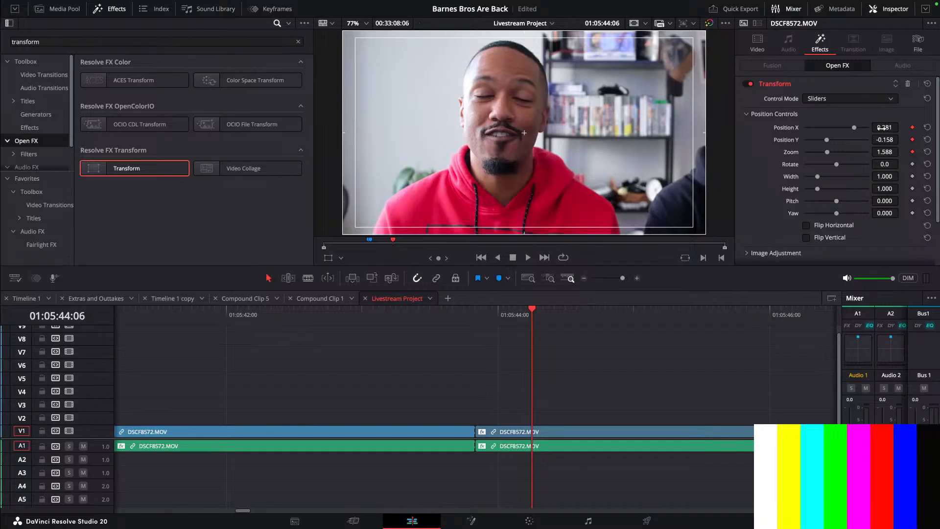
{"action": "key", "text": "ctrl+s"}
- Move the playhead back to 01:05:43:20 and reset Position X, Position Y and Zoom to their defaults
{"action": "left_click_drag", "start_coordinate": [530, 313], "coordinate": [477, 324]}
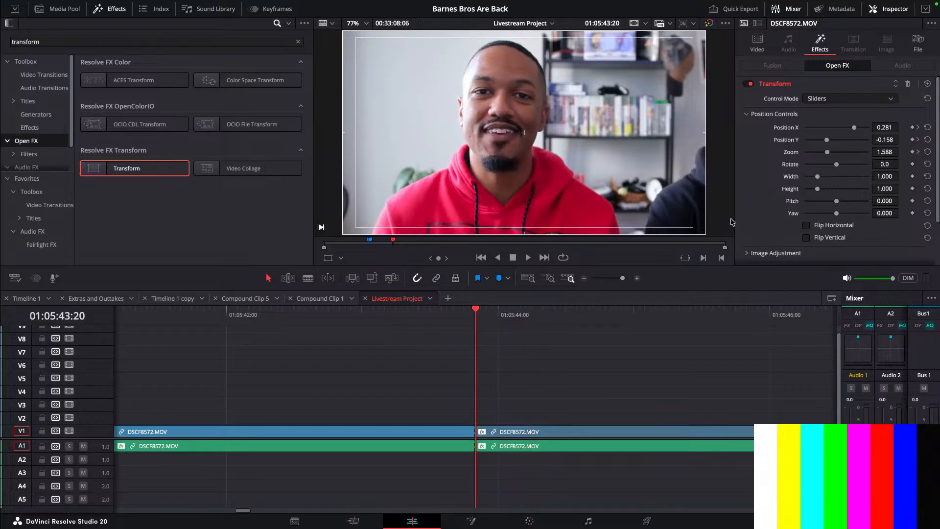
{"action": "double_click", "coordinate": [783, 131]}
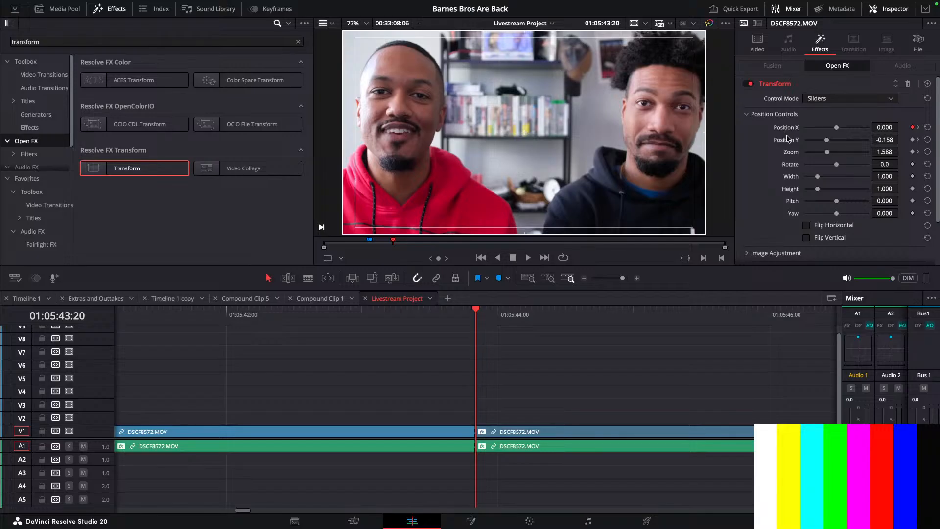
{"action": "double_click", "coordinate": [790, 141]}
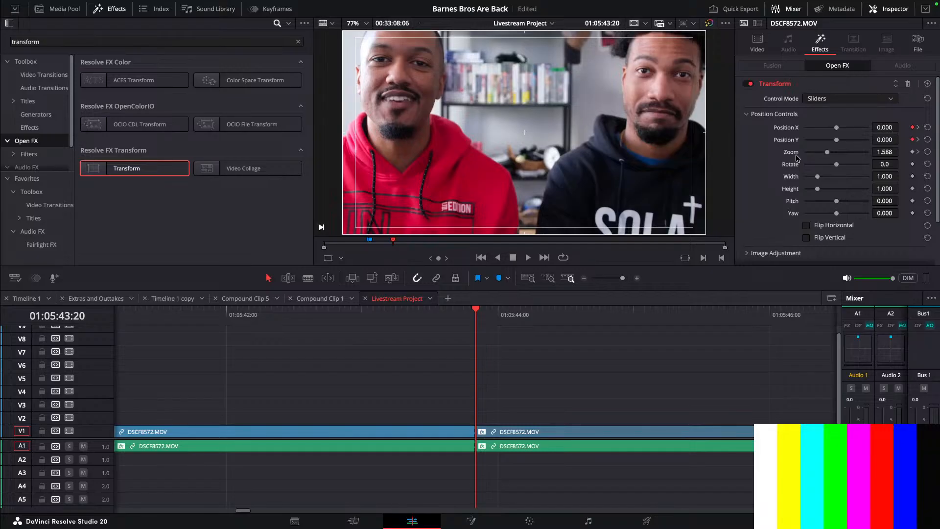
{"action": "double_click", "coordinate": [797, 155]}
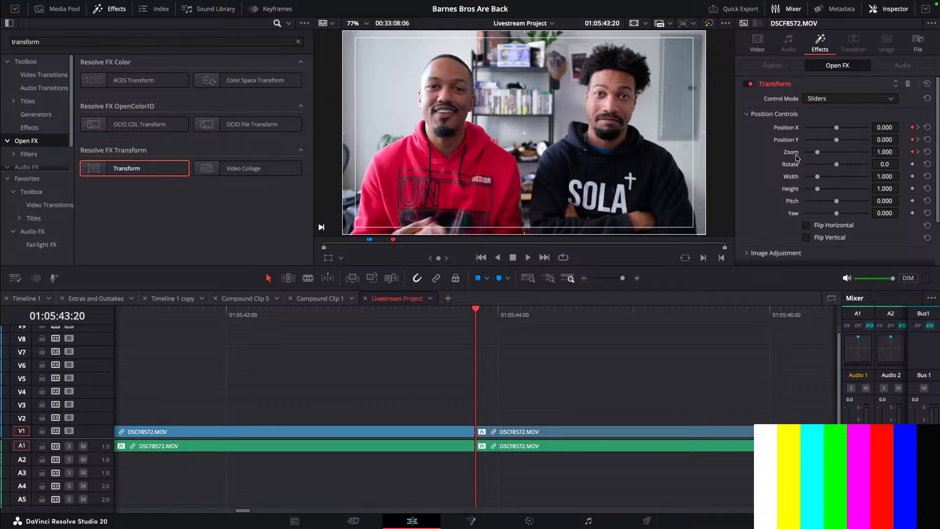
- Play the segment to preview the animated push-in and return to its start
{"action": "key", "text": "space"}
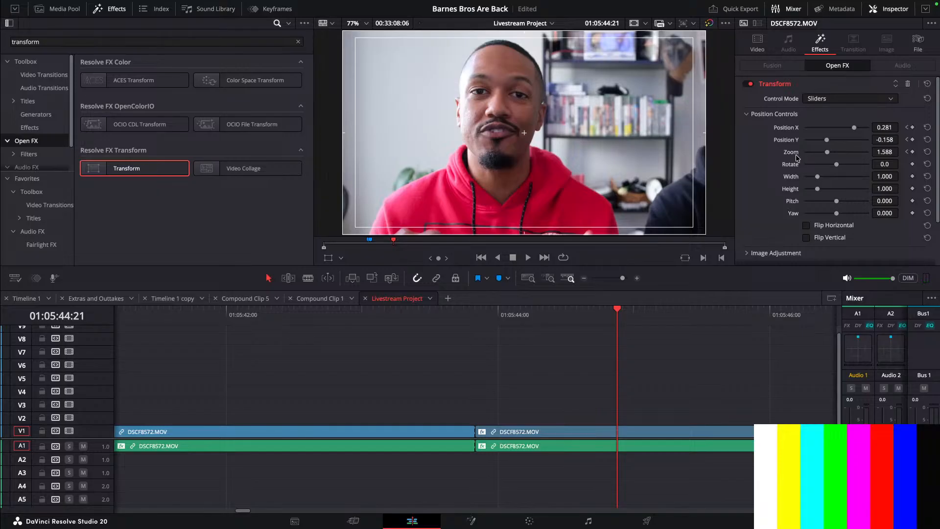
{"action": "key", "text": "Up"}
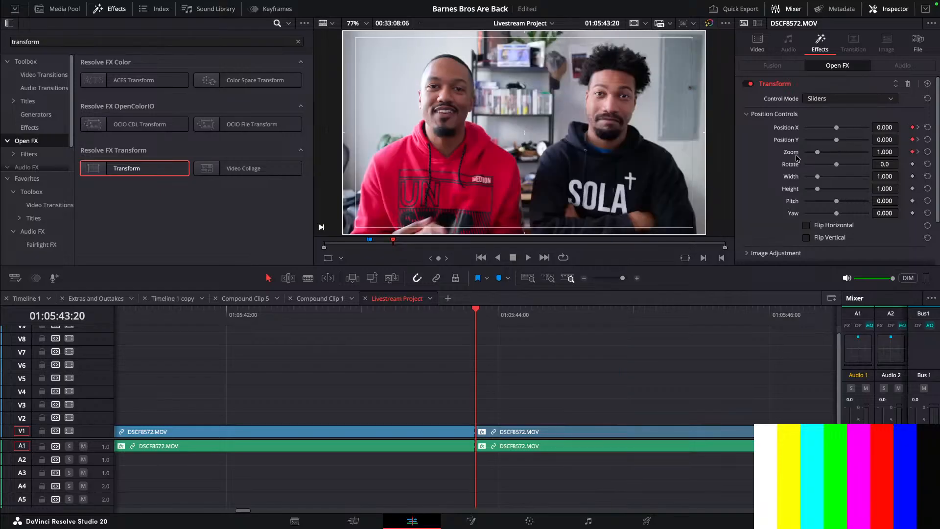
- Expand the Transform effect's Animation options, set Motion Blur to 1.000 and save the project
{"action": "scroll", "coordinate": [775, 193], "scroll_direction": "down", "scroll_amount": 2}
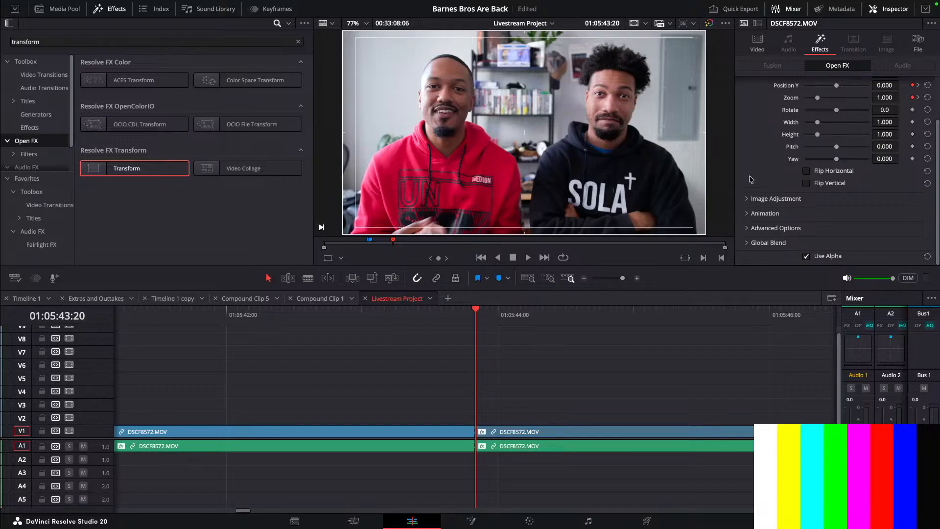
{"action": "left_click", "coordinate": [748, 215]}
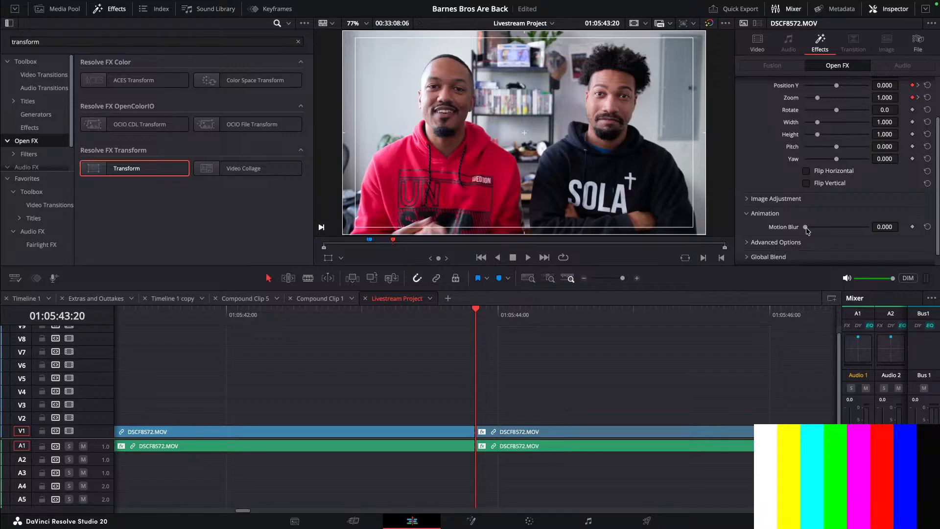
{"action": "left_click_drag", "start_coordinate": [807, 231], "coordinate": [909, 234]}
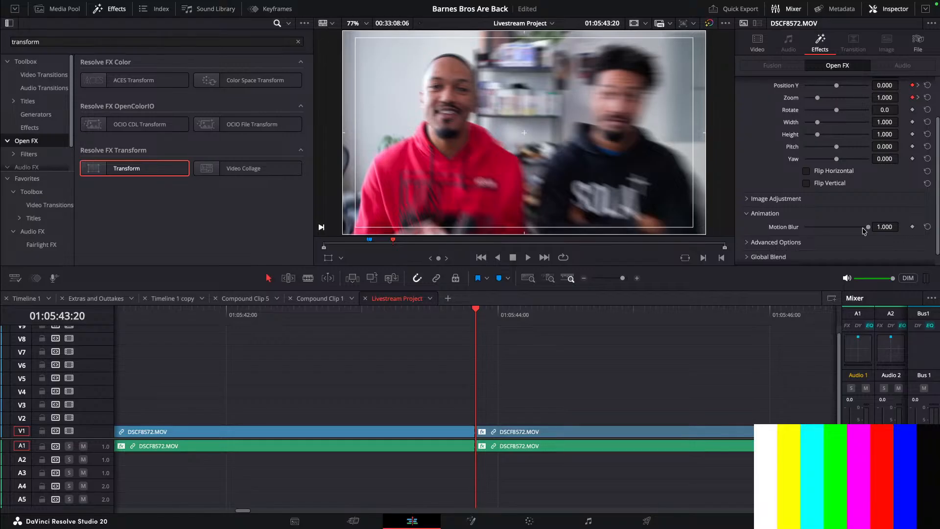
{"action": "key", "text": "ctrl+s"}
- Play back the segment to preview the zoom with motion blur
{"action": "key", "text": "space"}
{"action": "left_click", "coordinate": [454, 322]}
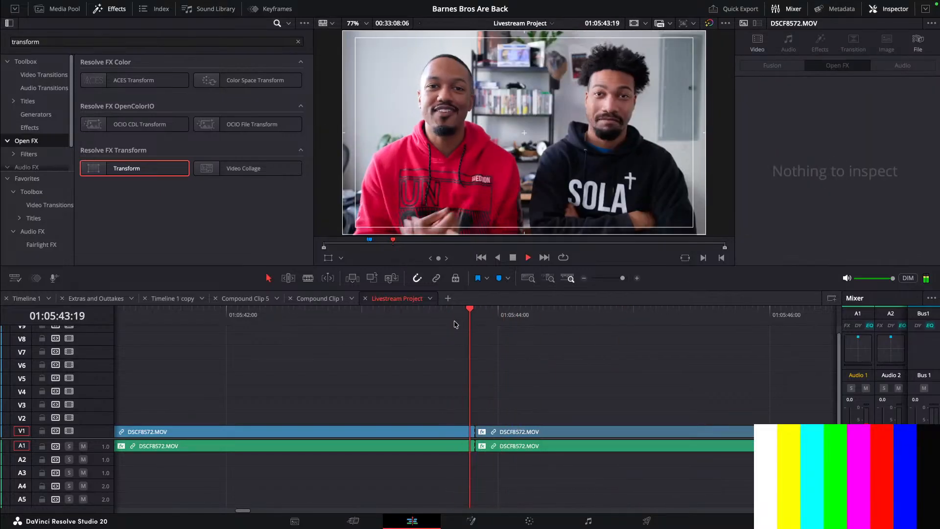
{"action": "key", "text": "space"}
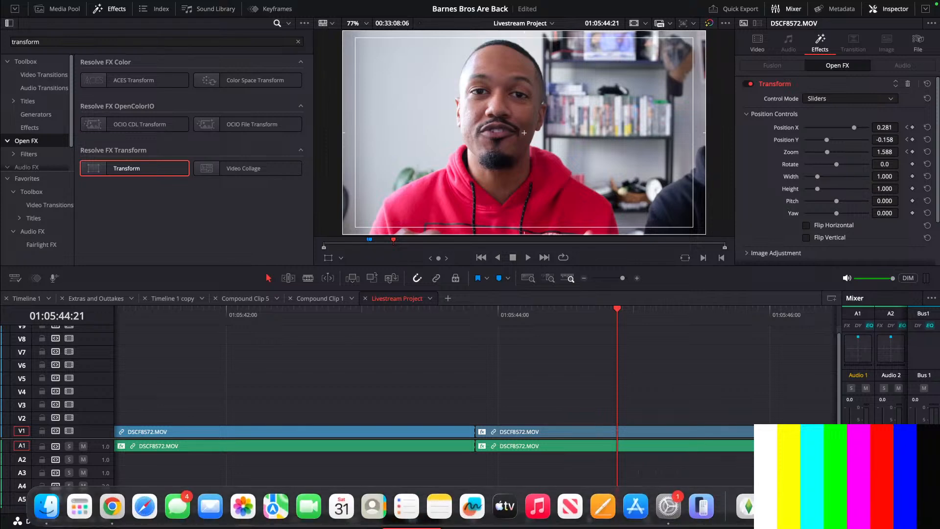
{"action": "key", "text": "ctrl+Left"}
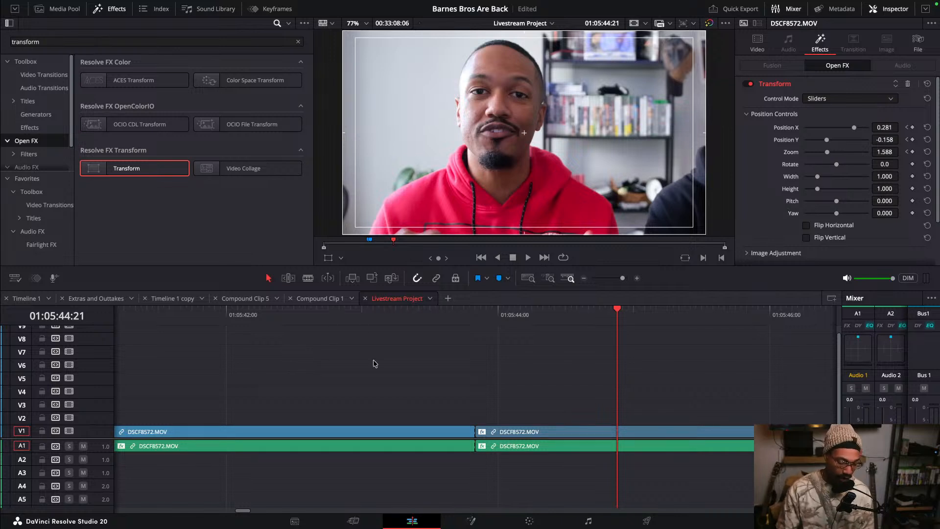
- Switch to the browser showing the YouTube Studio livestream page
{"action": "mouse_move", "coordinate": [492, 524]}
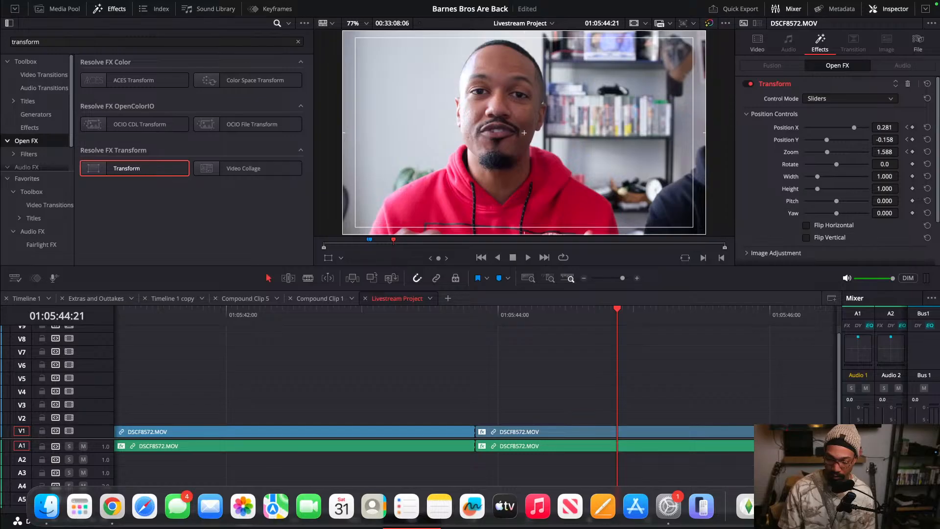
{"action": "left_click", "coordinate": [811, 507]}
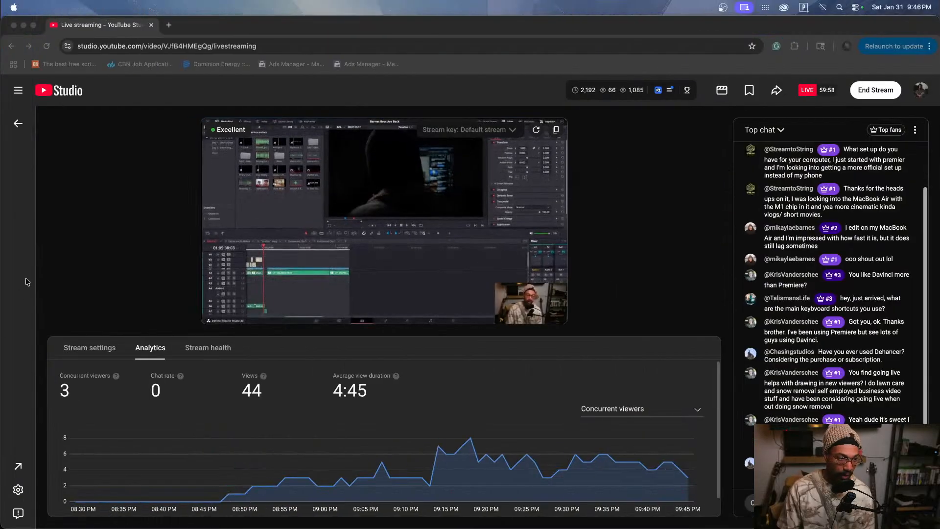
- Return to DaVinci Resolve and play back the cut into the zoomed interview segment to review it
{"action": "mouse_move", "coordinate": [667, 525]}
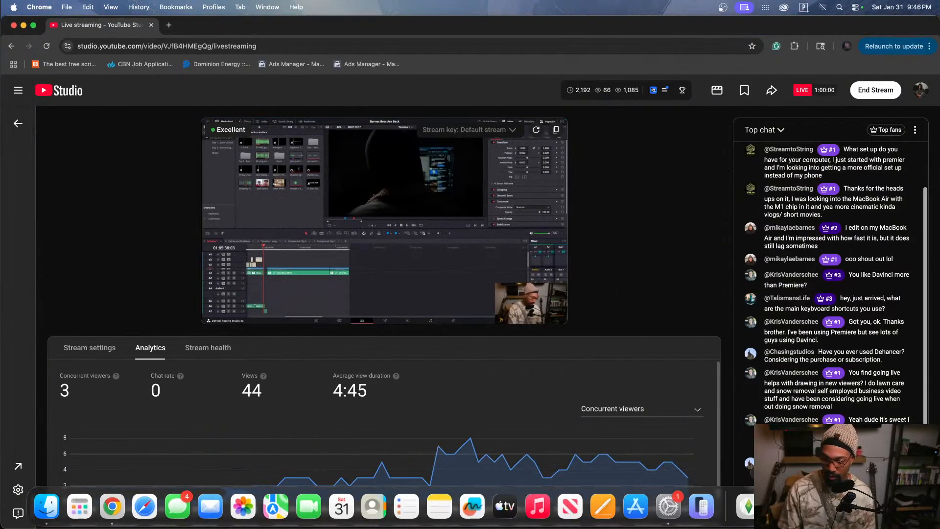
{"action": "left_click", "coordinate": [776, 507]}
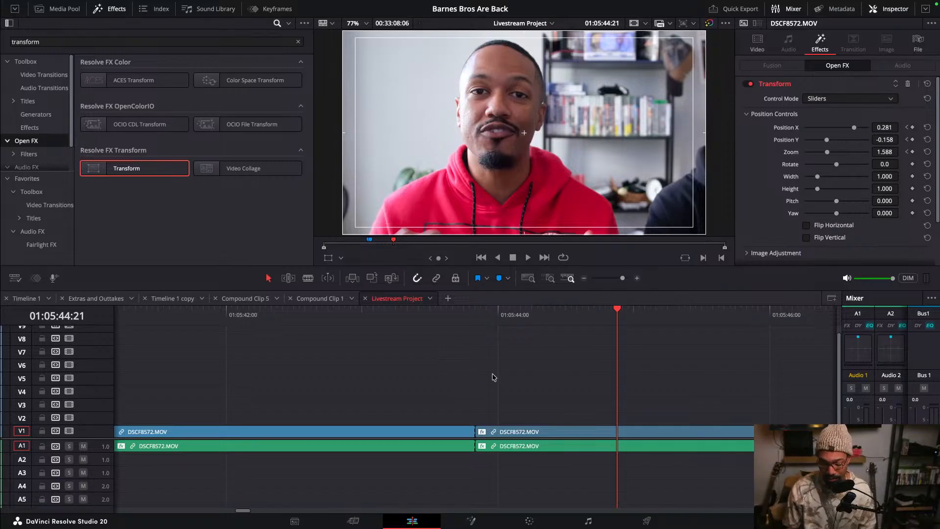
{"action": "key", "text": "Up"}
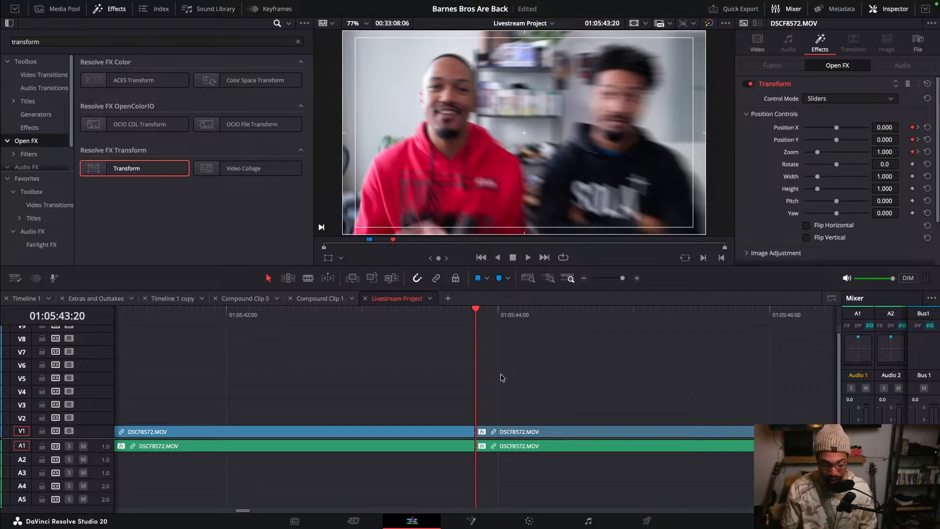
{"action": "scroll", "coordinate": [497, 377], "scroll_direction": "down", "scroll_amount": 5}
{"action": "scroll", "coordinate": [501, 378], "scroll_direction": "down", "scroll_amount": 3}
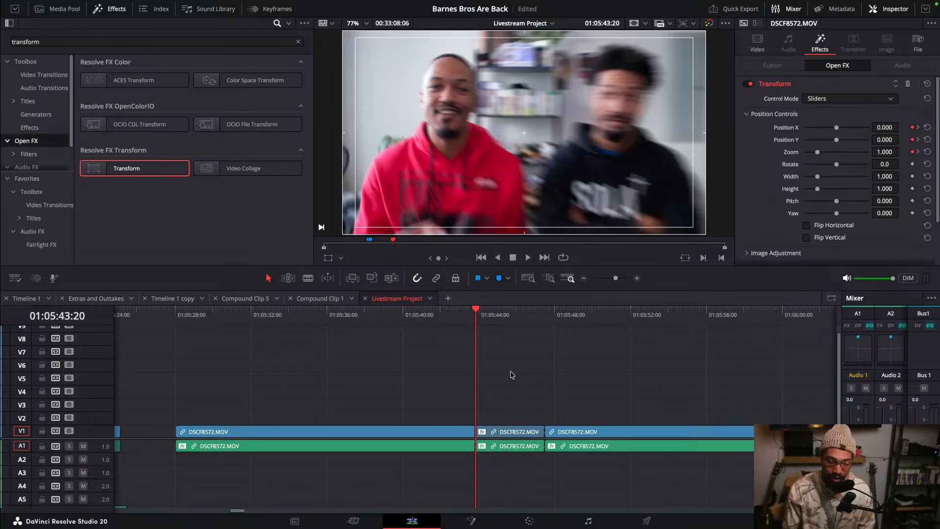
{"action": "scroll", "coordinate": [511, 375], "scroll_direction": "up", "scroll_amount": 3}
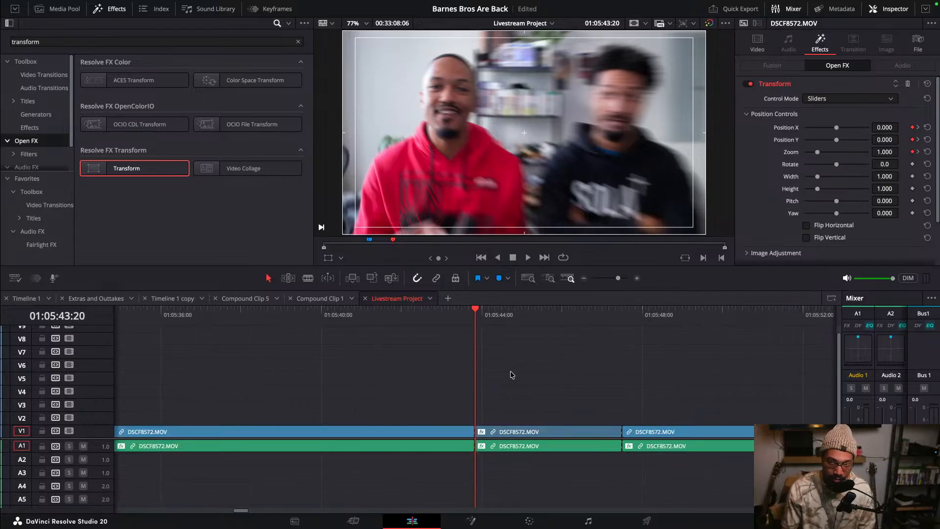
{"action": "scroll", "coordinate": [512, 375], "scroll_direction": "up", "scroll_amount": 1}
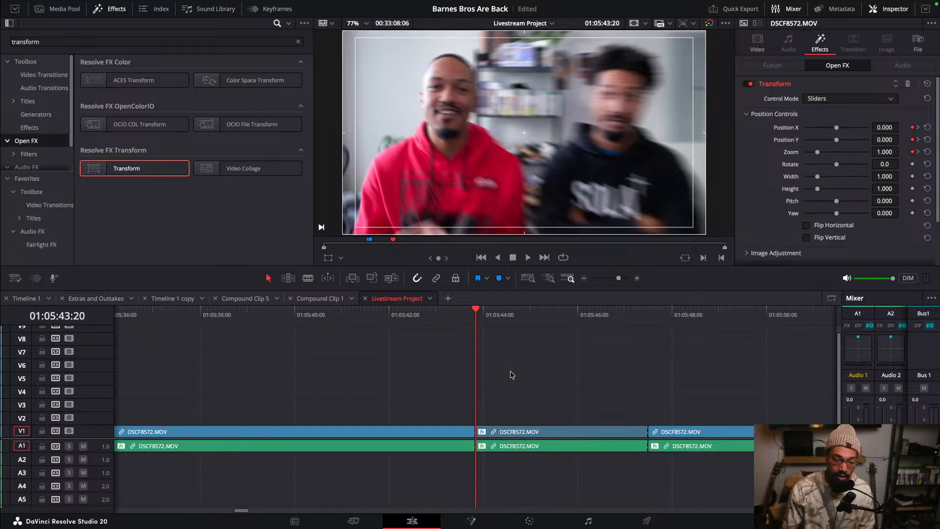
{"action": "left_click", "coordinate": [448, 320]}
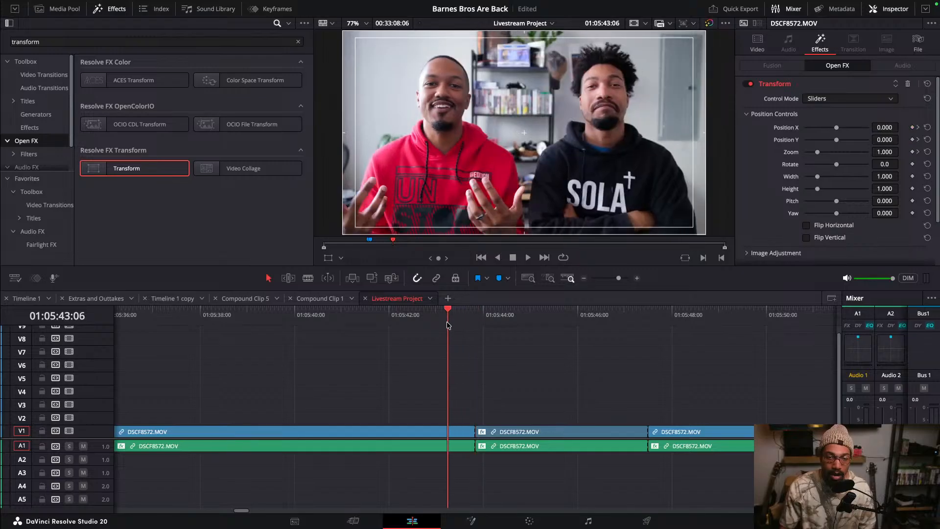
{"action": "key", "text": "space"}
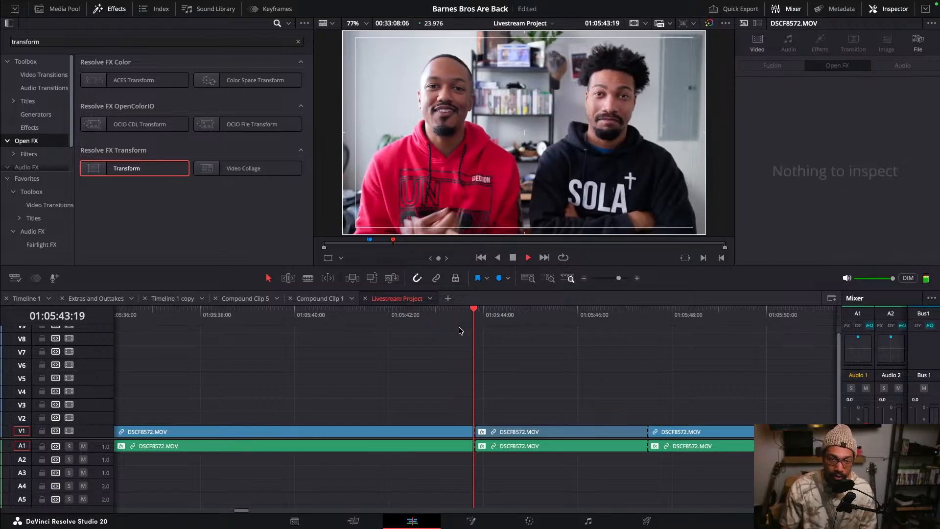
{"action": "key", "text": "space"}
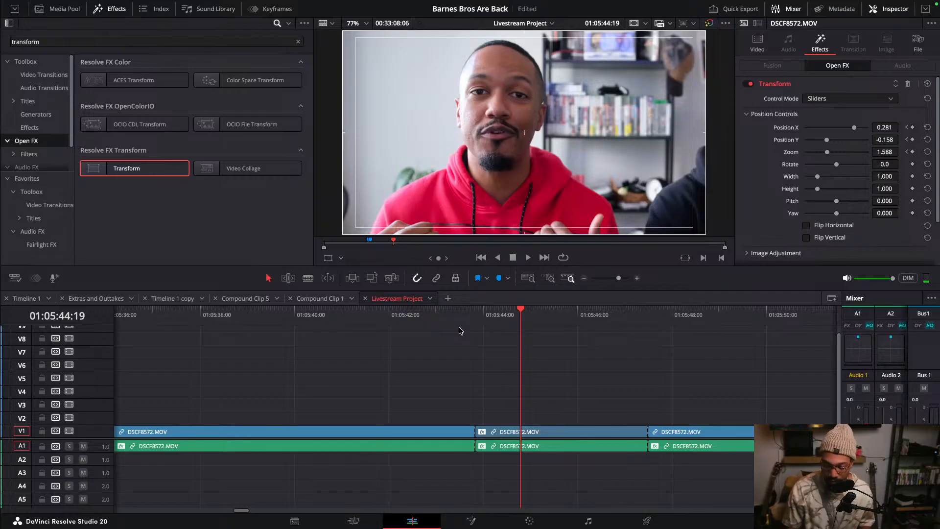
- Replay the transition into the zoomed segment from just before the cut
{"action": "key", "text": "Up"}
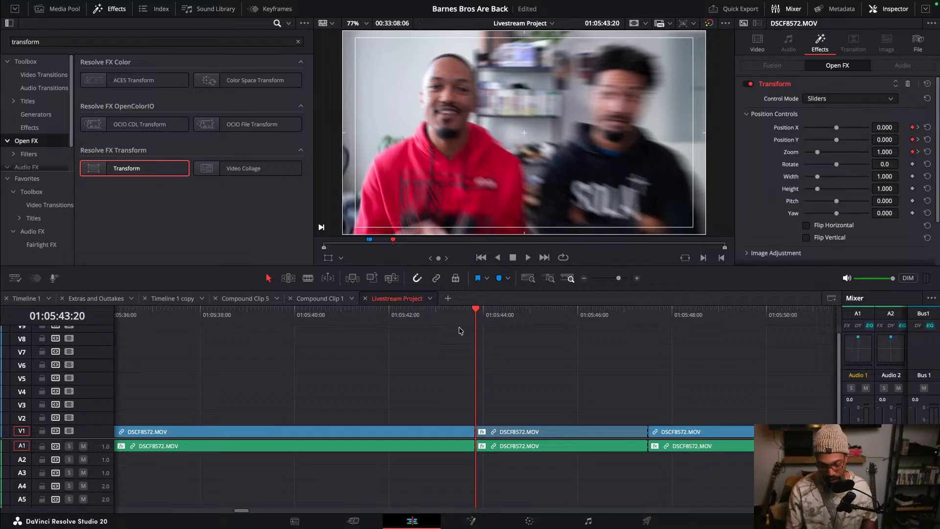
{"action": "left_click", "coordinate": [469, 319]}
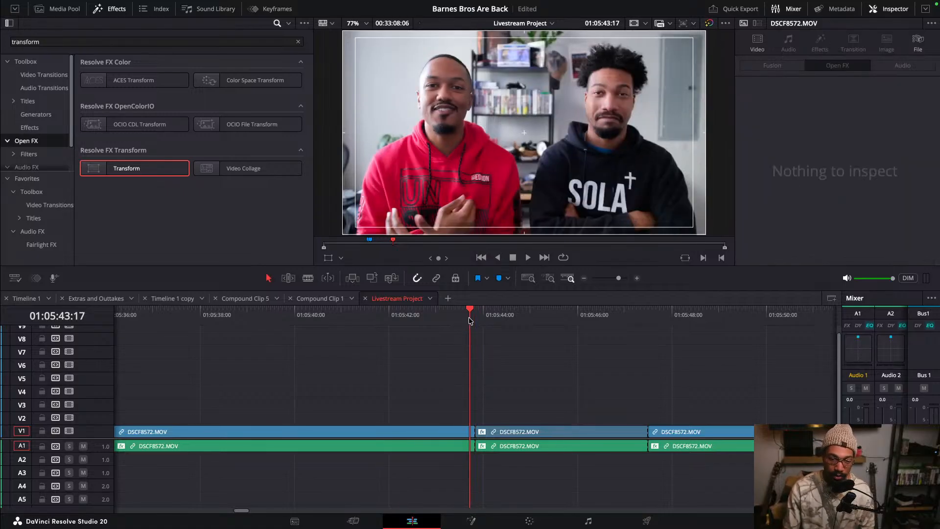
{"action": "key", "text": "space"}
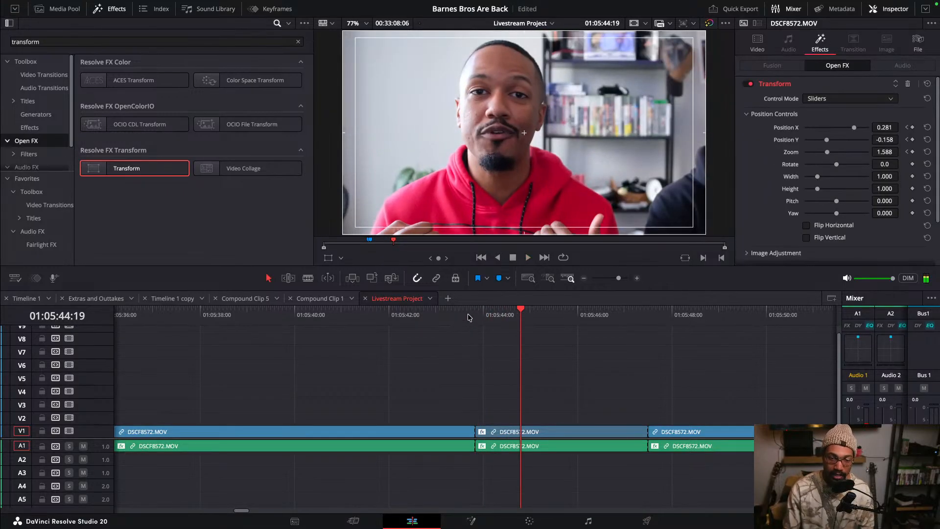
{"action": "left_click", "coordinate": [469, 318]}
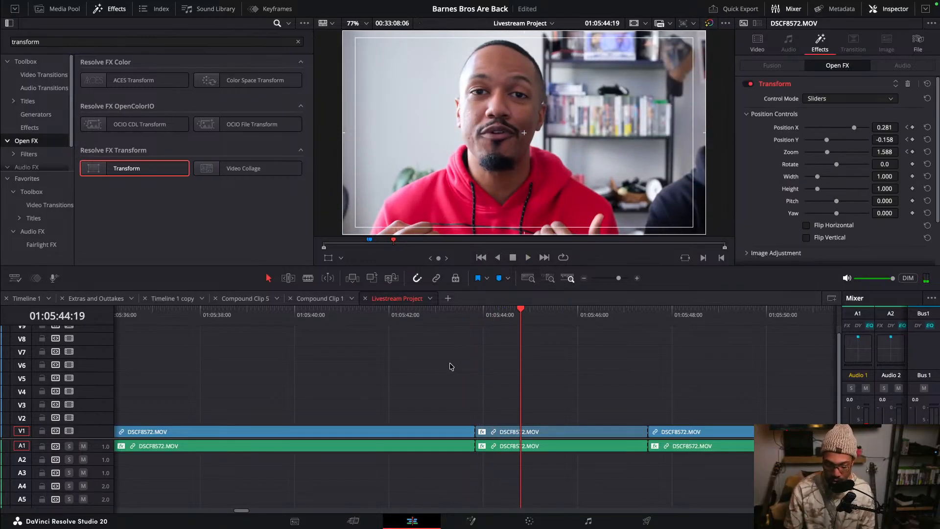
{"action": "key", "text": "Up"}
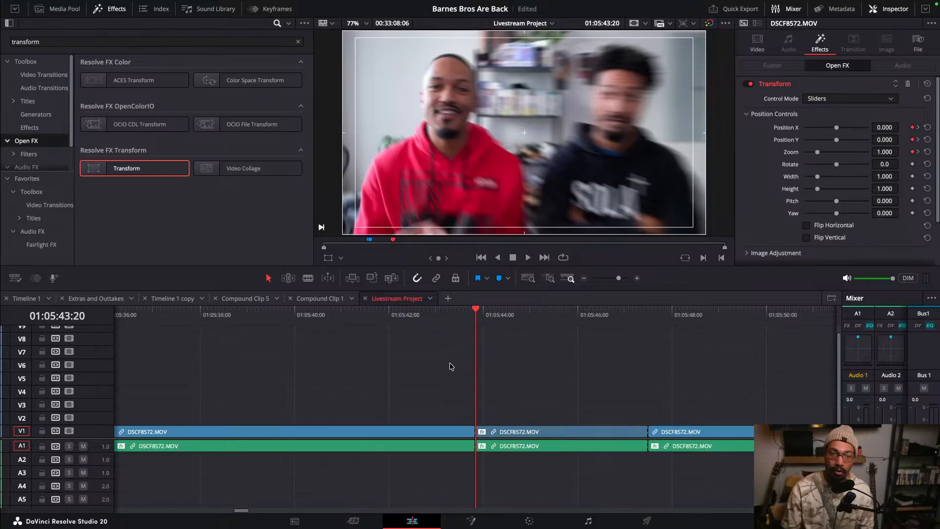
{"action": "key", "text": "space"}
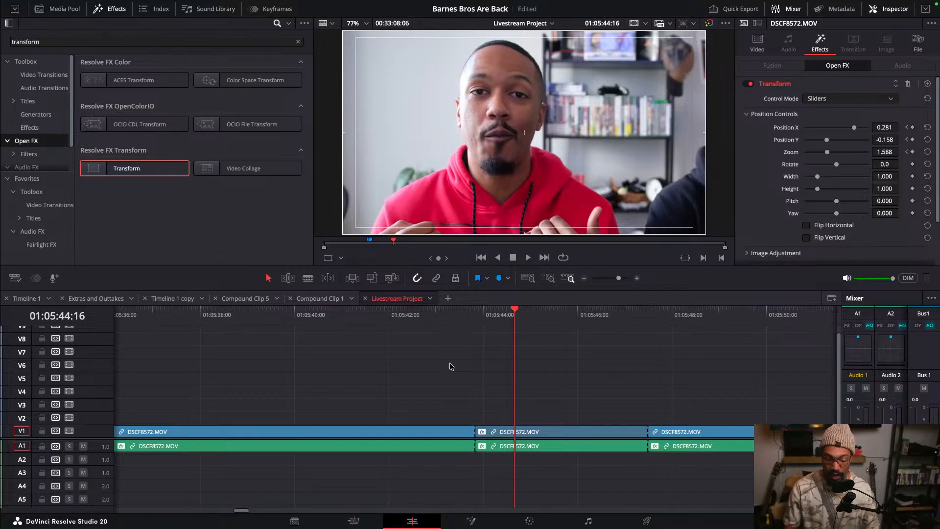
- Scrub the playhead through the zoomed DSCF8572 segment to review the push-in frame by frame
{"action": "scroll", "coordinate": [462, 366], "scroll_direction": "down", "scroll_amount": 5}
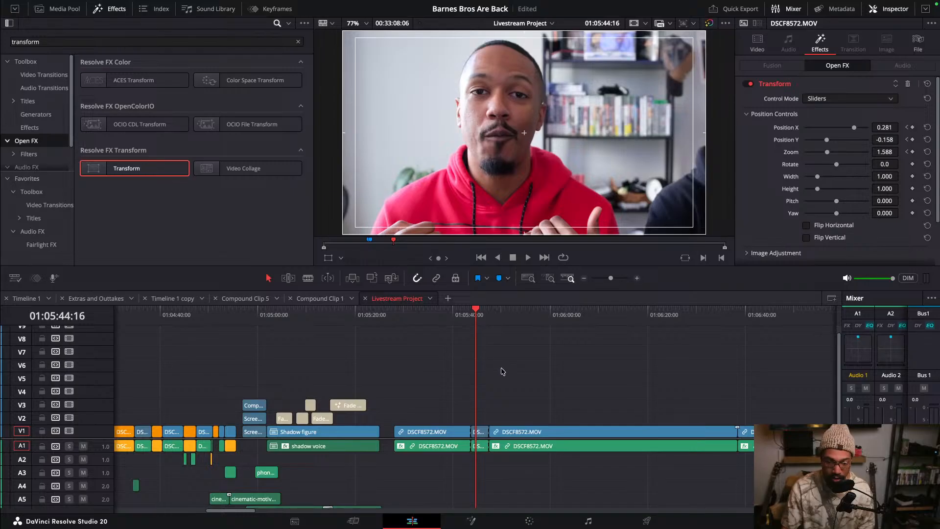
{"action": "key", "text": "Up"}
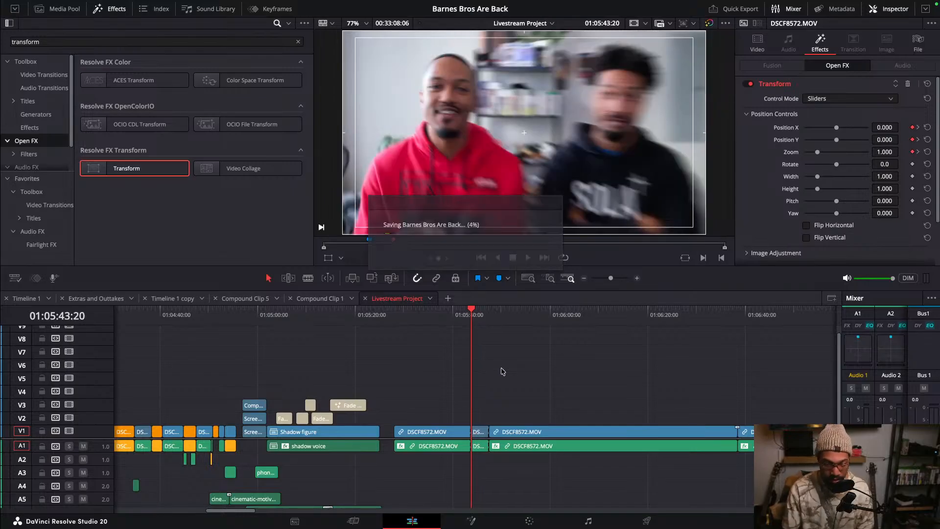
{"action": "scroll", "coordinate": [503, 374], "scroll_direction": "up", "scroll_amount": 1}
{"action": "scroll", "coordinate": [495, 370], "scroll_direction": "up", "scroll_amount": 5}
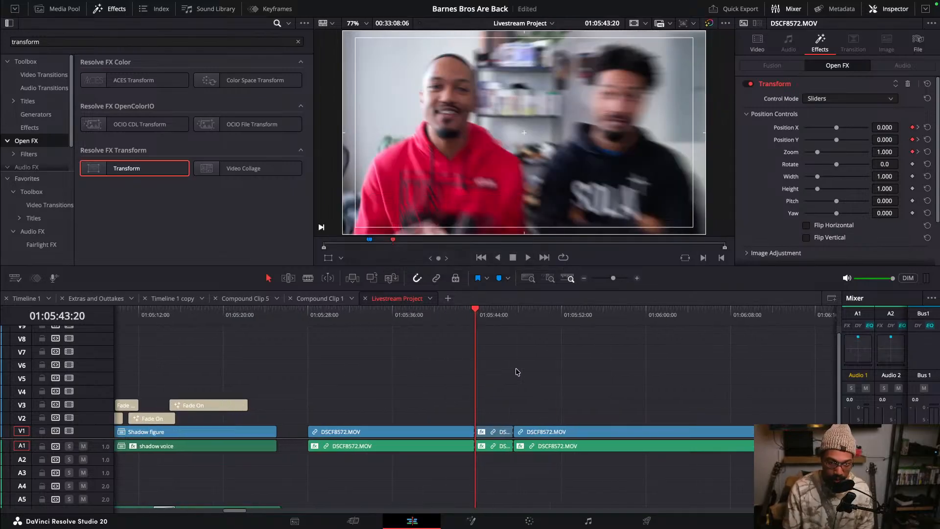
{"action": "left_click", "coordinate": [480, 310]}
{"action": "left_click_drag", "start_coordinate": [480, 310], "coordinate": [525, 310]}
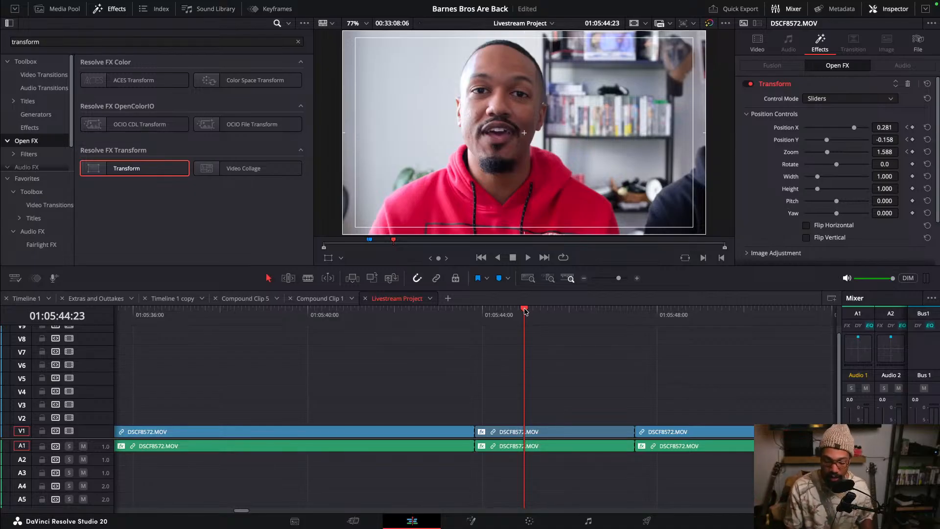
{"action": "key", "text": "Up"}
{"action": "left_click", "coordinate": [533, 310]}
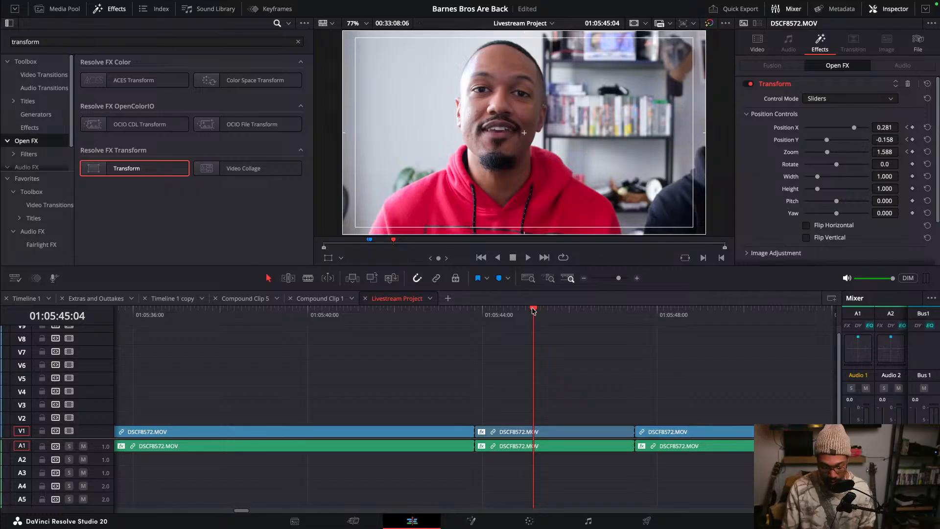
- Zoom the timeline out to examine the overall edit around the interview clips
{"action": "key", "text": "super+minus"}
{"action": "key", "text": "super+minus"}
{"action": "key", "text": "super+minus"}
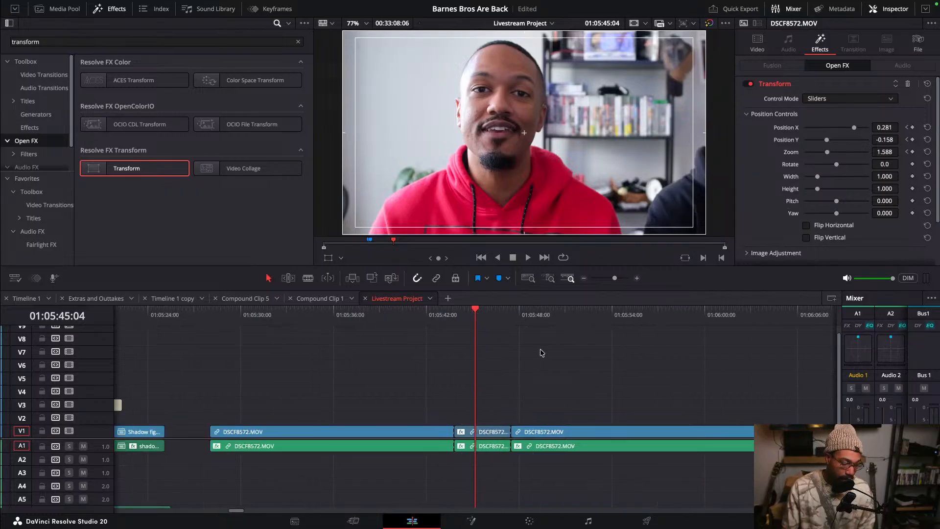
{"action": "scroll", "coordinate": [552, 359], "scroll_direction": "up", "scroll_amount": 1}
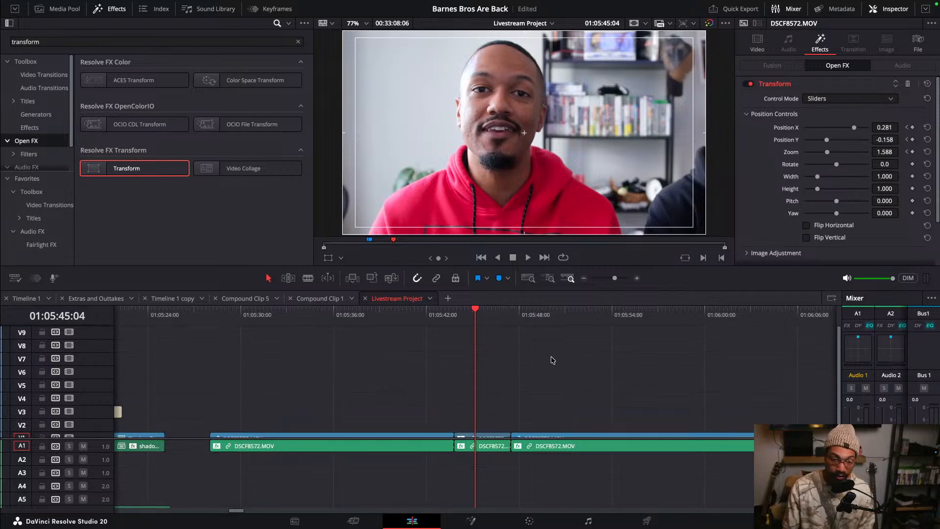
{"action": "scroll", "coordinate": [529, 361], "scroll_direction": "down", "scroll_amount": 1}
{"action": "key", "text": "super+minus"}
{"action": "key", "text": "super+minus"}
{"action": "key", "text": "super+minus"}
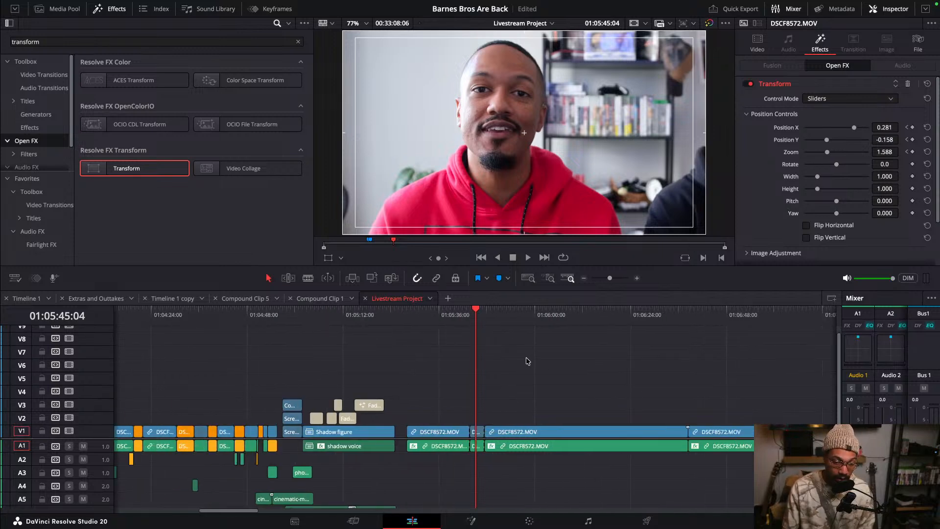
- Switch to the browser showing the YouTube Studio livestream page
{"action": "mouse_move", "coordinate": [632, 526]}
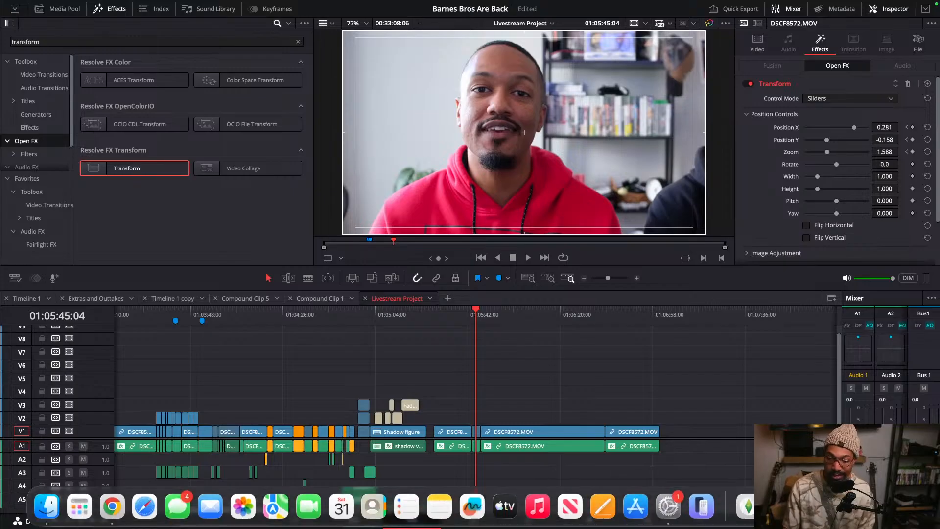
{"action": "key", "text": "ctrl+Left"}
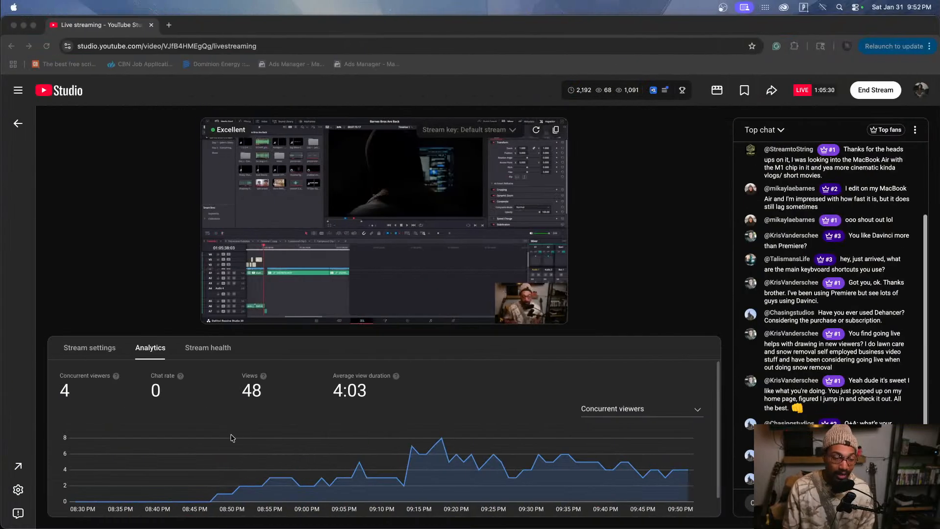